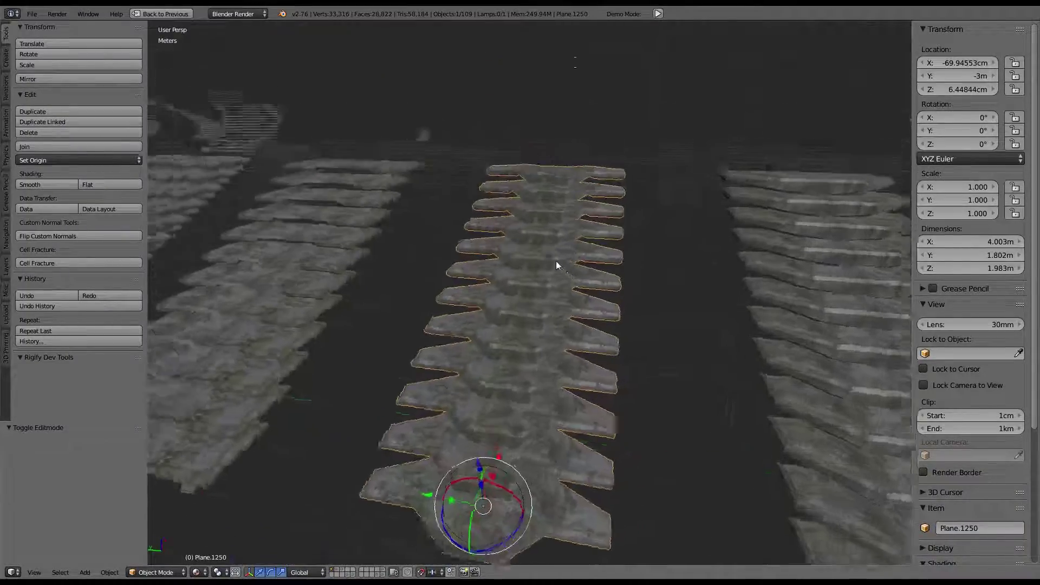
# Inspect a face of the bevelled stone step Plane.1250 in Edit Mode, then restore the full layout
pyautogui.moveTo(531, 249)
pyautogui.mouseDown(button='middle')
pyautogui.moveTo(586, 221)
pyautogui.moveTo(491, 341)
pyautogui.mouseUp(button='middle')
pyautogui.press('Tab')
pyautogui.rightClick(491, 341)
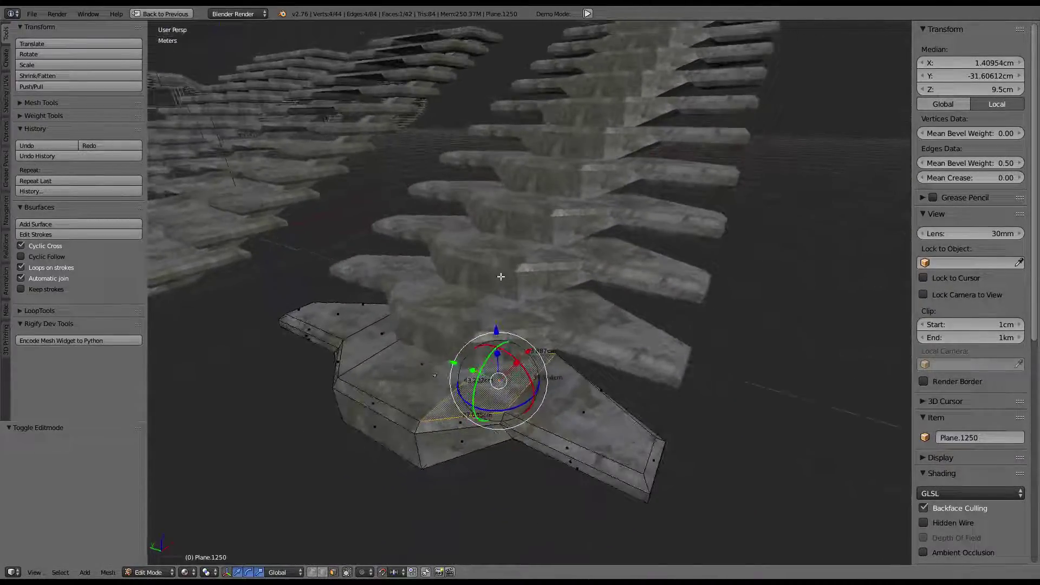
pyautogui.press('Tab')
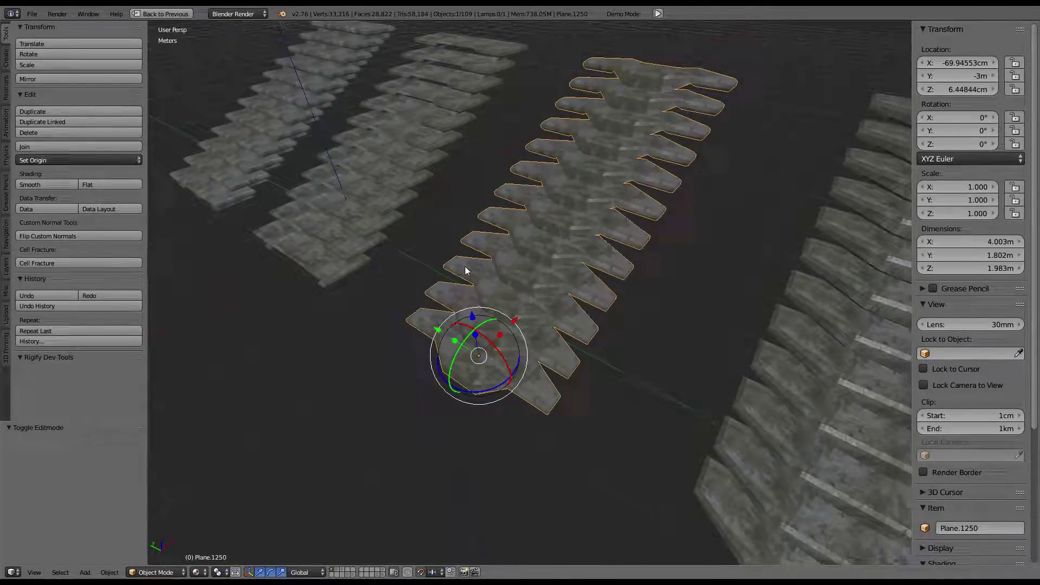
pyautogui.hotkey('ctrl', 'Up')
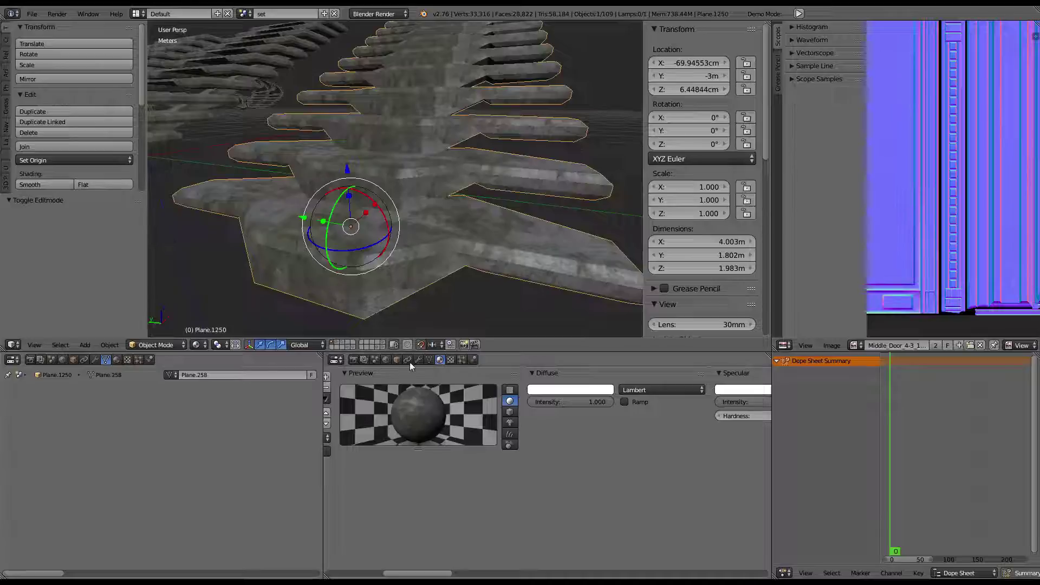
# Raise the Array modifier's relative X offset to 0.915 on the step object
pyautogui.click(419, 361)
pyautogui.click(523, 396)
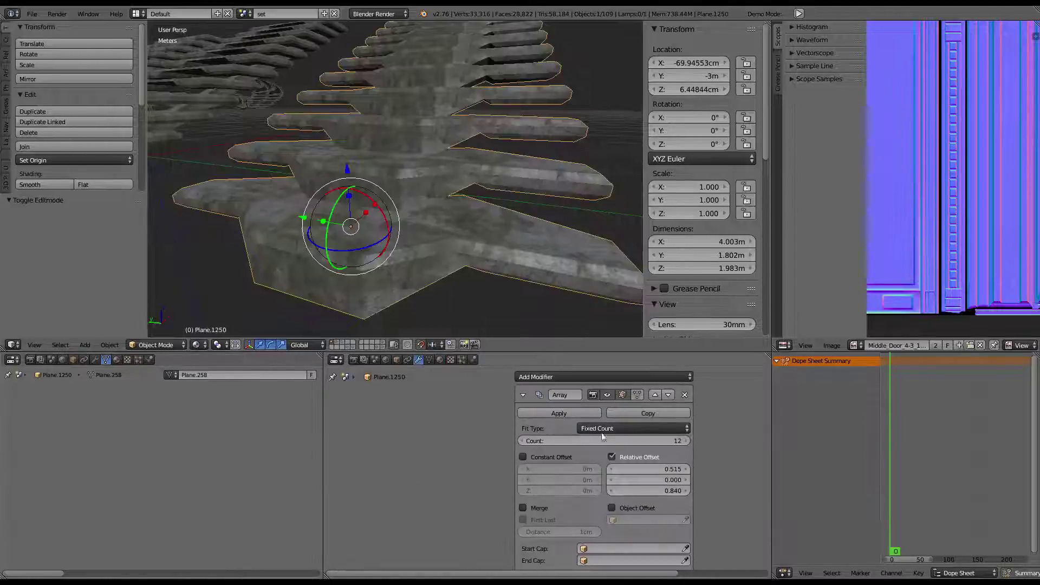
pyautogui.click(686, 469)
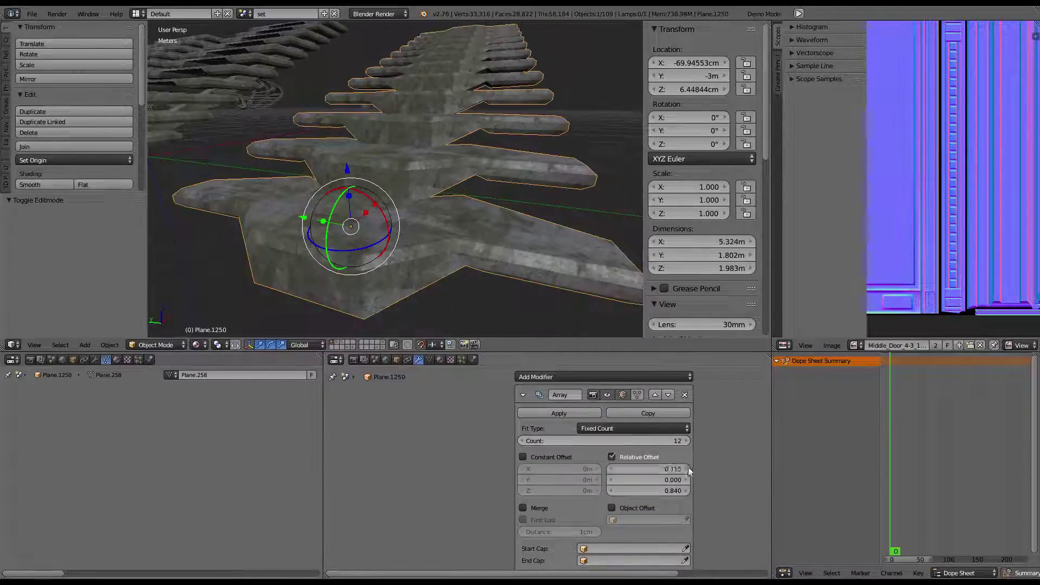
pyautogui.moveTo(574, 260)
pyautogui.mouseDown(button='middle')
pyautogui.moveTo(548, 236)
pyautogui.moveTo(486, 249)
pyautogui.moveTo(458, 237)
pyautogui.moveTo(387, 172)
pyautogui.moveTo(418, 179)
pyautogui.moveTo(368, 182)
pyautogui.moveTo(397, 159)
pyautogui.mouseUp(button='middle')
# Check the wider step spacing from several angles, then lower the relative X offset to 0.815
pyautogui.hotkey('shift', 'space')
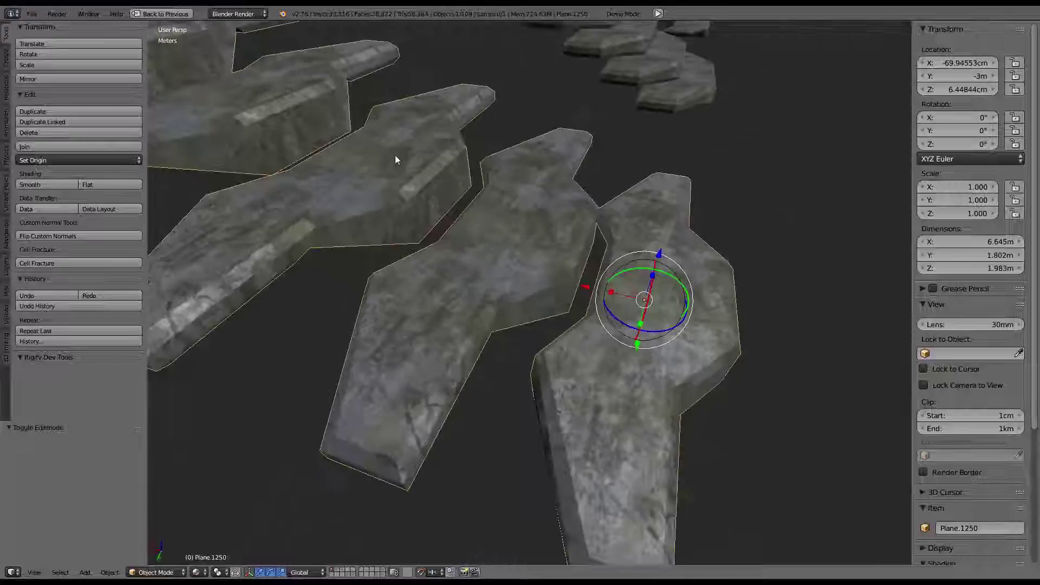
pyautogui.hotkey('shift', 'space')
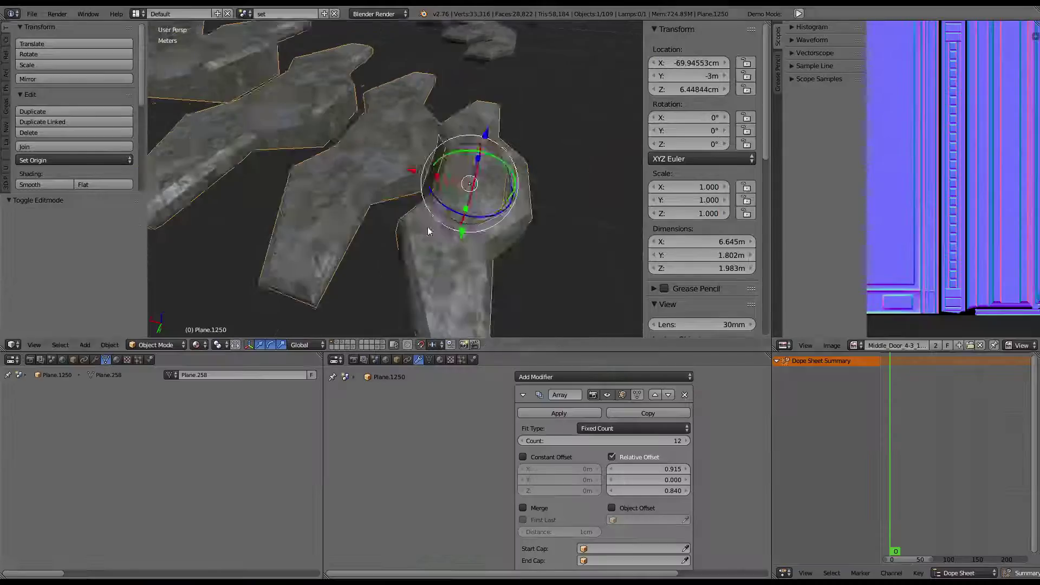
pyautogui.moveTo(454, 261)
pyautogui.mouseDown(button='middle')
pyautogui.moveTo(505, 170)
pyautogui.moveTo(277, 187)
pyautogui.mouseUp(button='middle')
pyautogui.hotkey('shift', 'space')
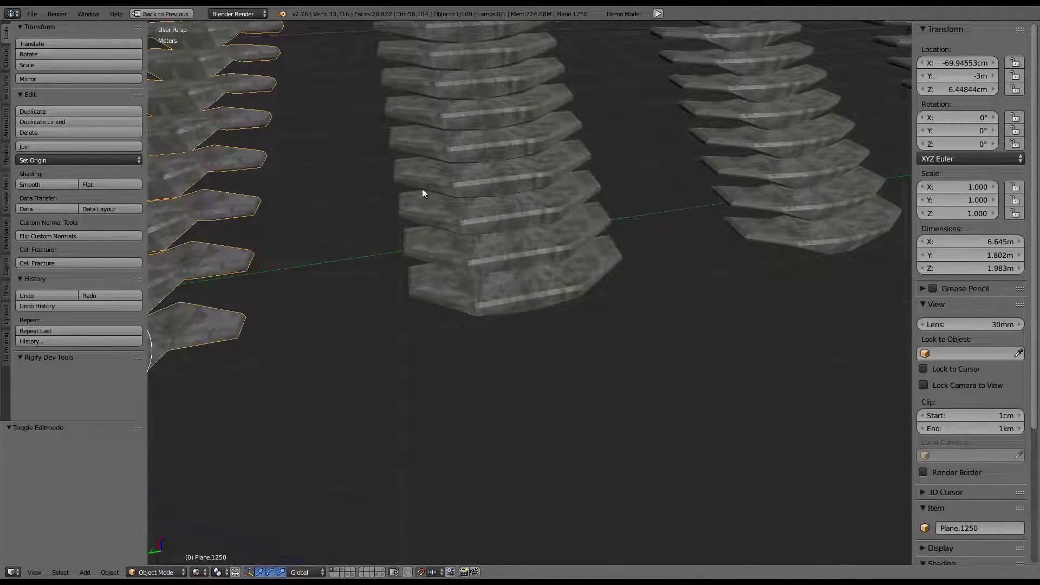
pyautogui.moveTo(423, 193)
pyautogui.mouseDown(button='middle')
pyautogui.moveTo(325, 248)
pyautogui.moveTo(555, 190)
pyautogui.moveTo(569, 197)
pyautogui.moveTo(480, 227)
pyautogui.moveTo(516, 298)
pyautogui.mouseUp(button='middle')
pyautogui.press('Up')
pyautogui.hotkey('ctrl', 'Up')
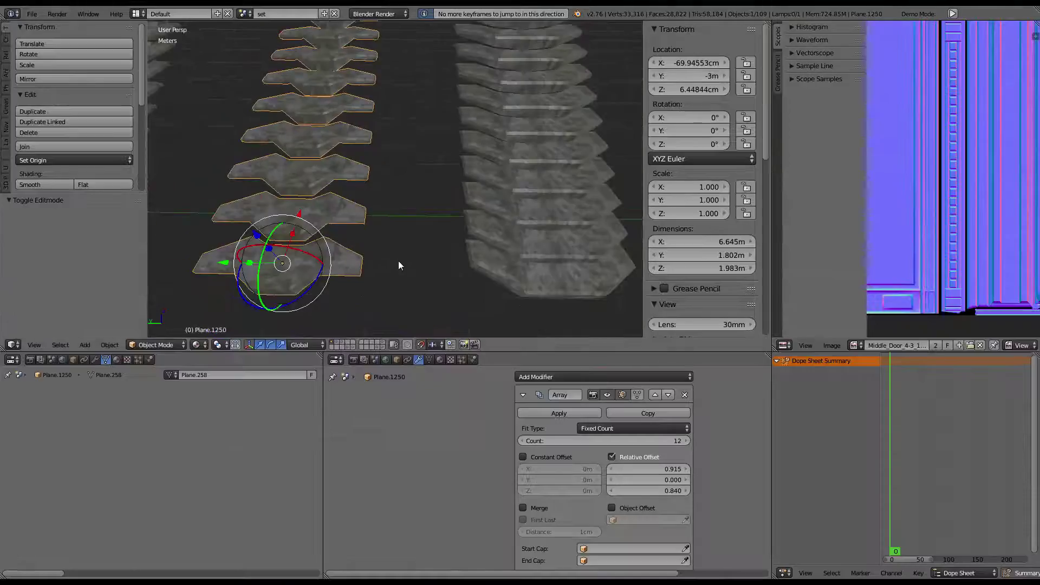
pyautogui.moveTo(399, 265)
pyautogui.mouseDown(button='middle')
pyautogui.moveTo(473, 233)
pyautogui.moveTo(520, 281)
pyautogui.moveTo(470, 232)
pyautogui.moveTo(505, 229)
pyautogui.moveTo(441, 239)
pyautogui.moveTo(428, 209)
pyautogui.moveTo(519, 318)
pyautogui.moveTo(507, 324)
pyautogui.mouseUp(button='middle')
pyautogui.click(613, 470)
pyautogui.hotkey('ctrl', 'Up')
# View the step arrays from directly above, briefly checking the front view
pyautogui.press('KP_7')
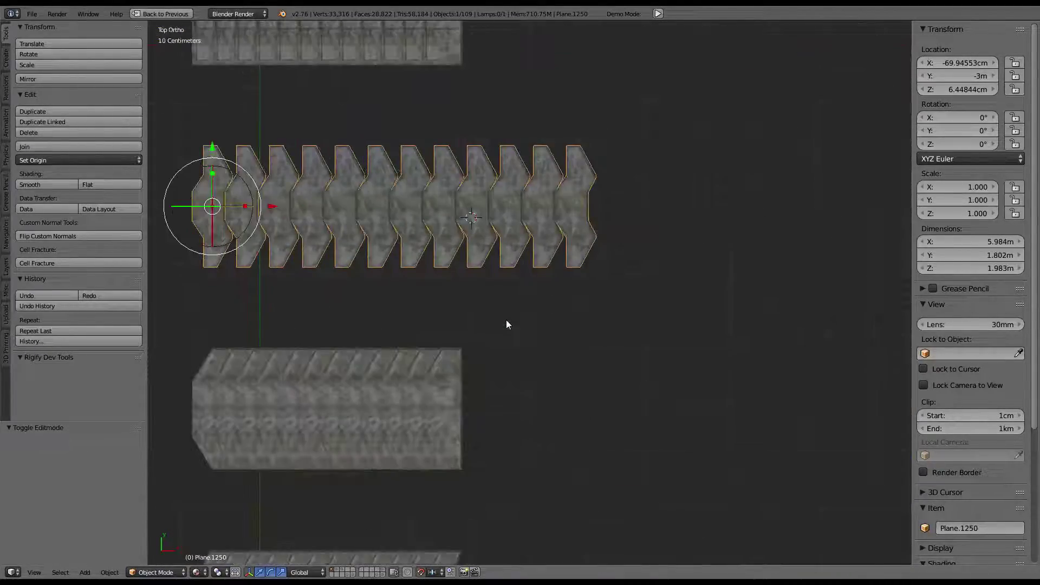
pyautogui.press('KP_1')
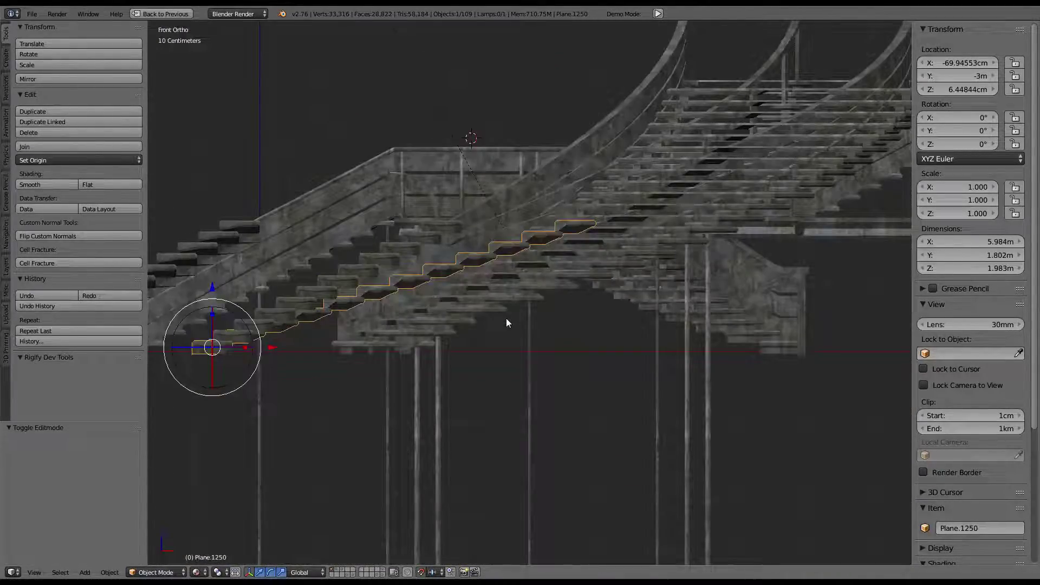
pyautogui.press('KP_7')
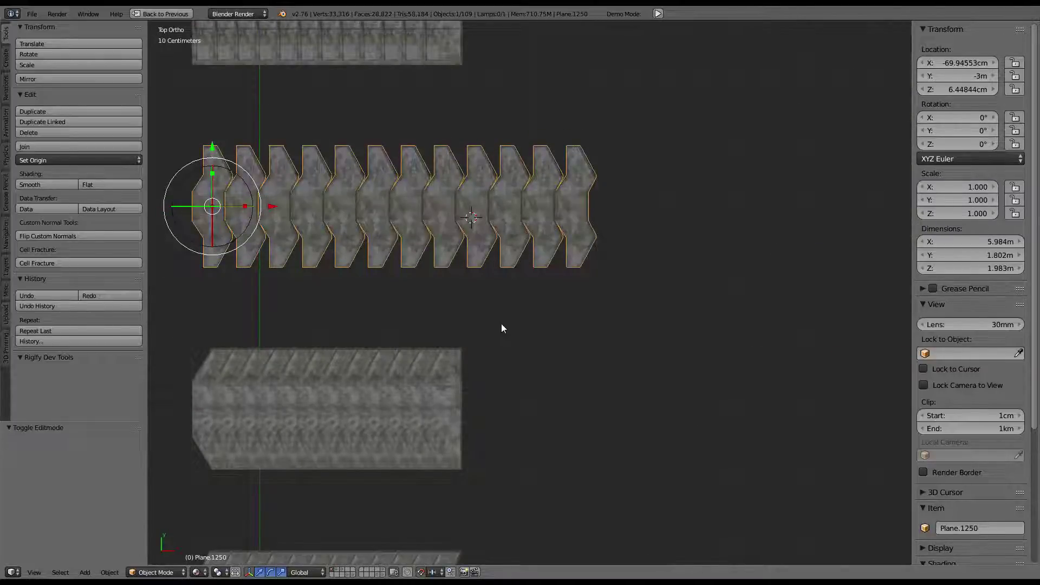
pyautogui.keyDown('shift'); pyautogui.moveTo(395, 295); pyautogui.dragTo(498, 320, button='middle'); pyautogui.keyUp('shift')
# Scale the stone step's mesh along X in Edit Mode from the top view
pyautogui.press('Tab')
pyautogui.press('a')
pyautogui.press('a')
pyautogui.moveTo(526, 190); pyautogui.dragTo(540, 199, button='middle')
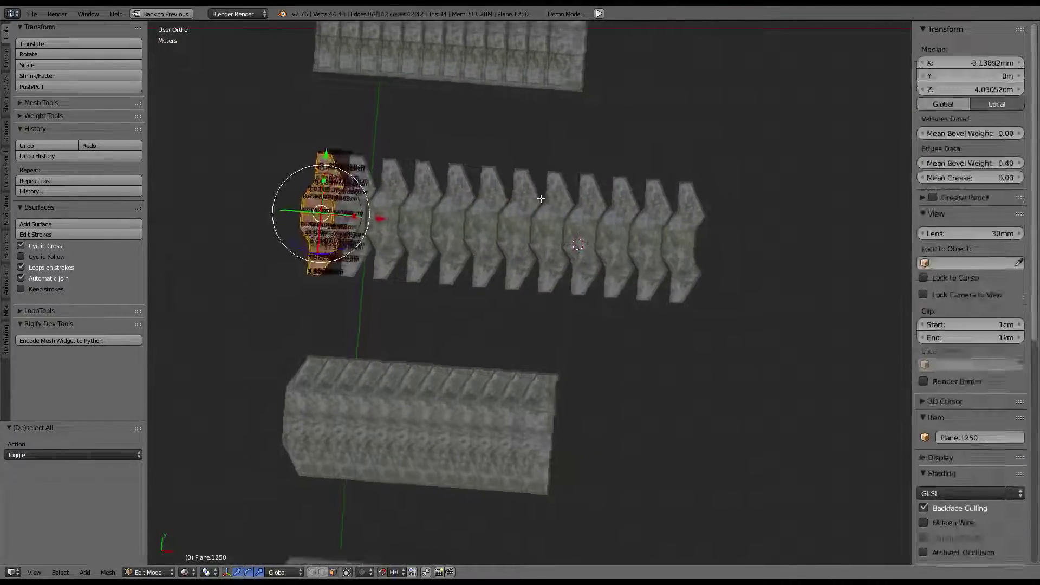
pyautogui.press('KP_7')
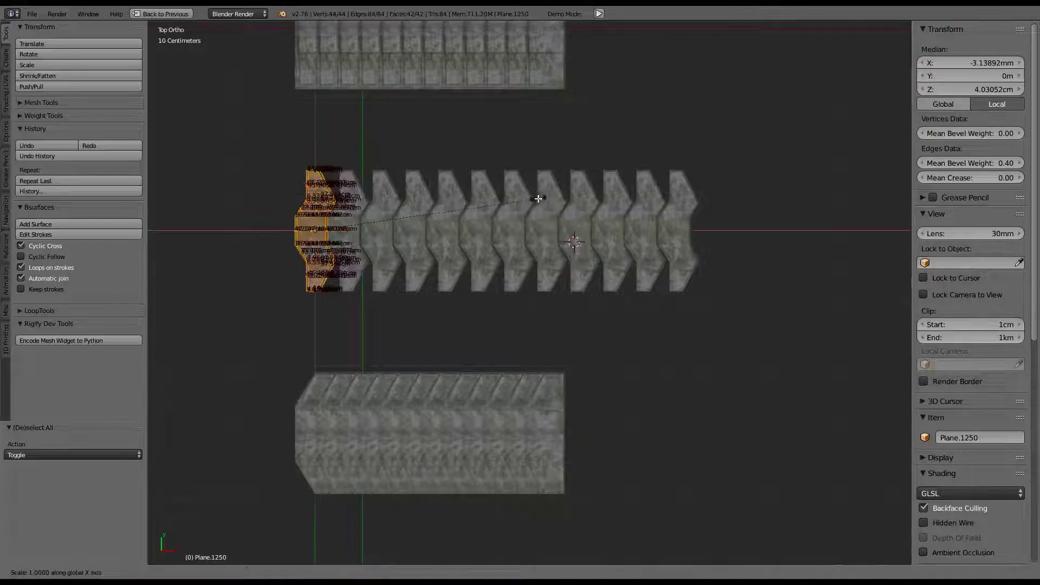
pyautogui.click(479, 205)
pyautogui.scroll(1, 453, 246)
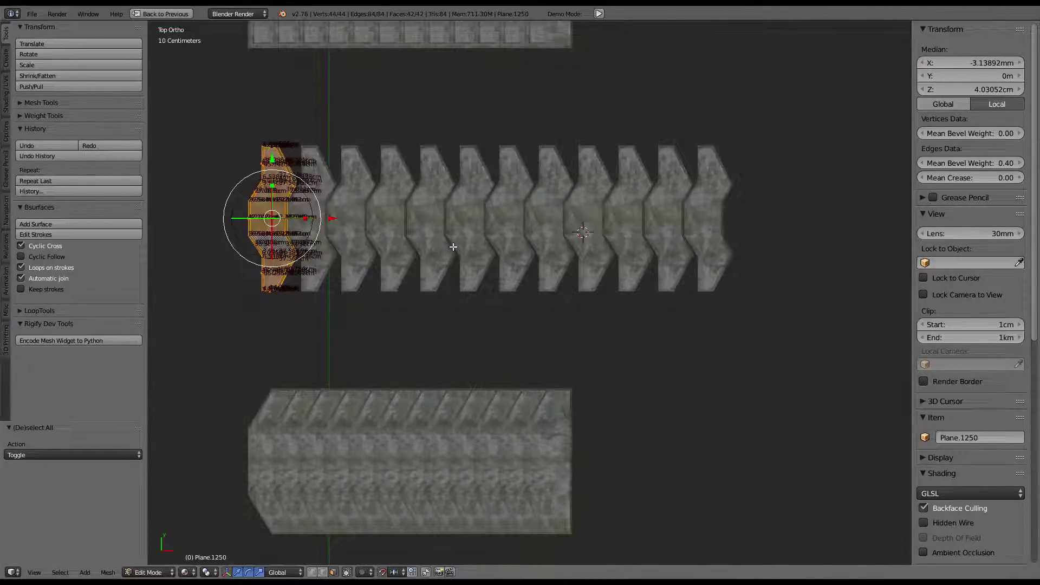
pyautogui.press('Tab')
pyautogui.scroll(-2, 453, 247)
pyautogui.scroll(-1, 503, 259)
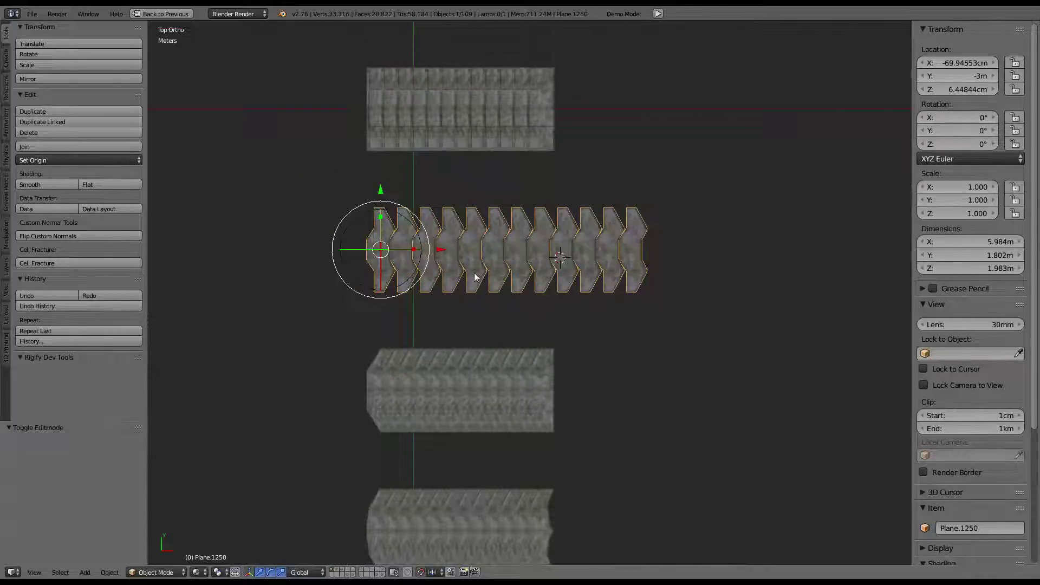
pyautogui.hotkey('shift', 'd')
# Place the linked copy of the step array 6 m along X and return to top view
pyautogui.click(748, 272)
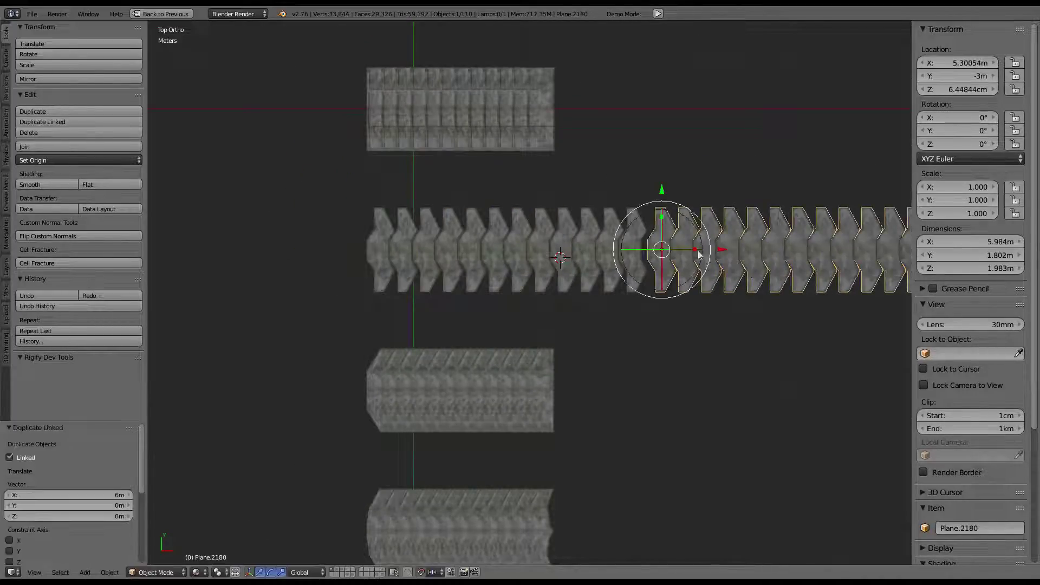
pyautogui.scroll(2, 687, 250)
pyautogui.scroll(1, 486, 295)
pyautogui.scroll(1, 493, 294)
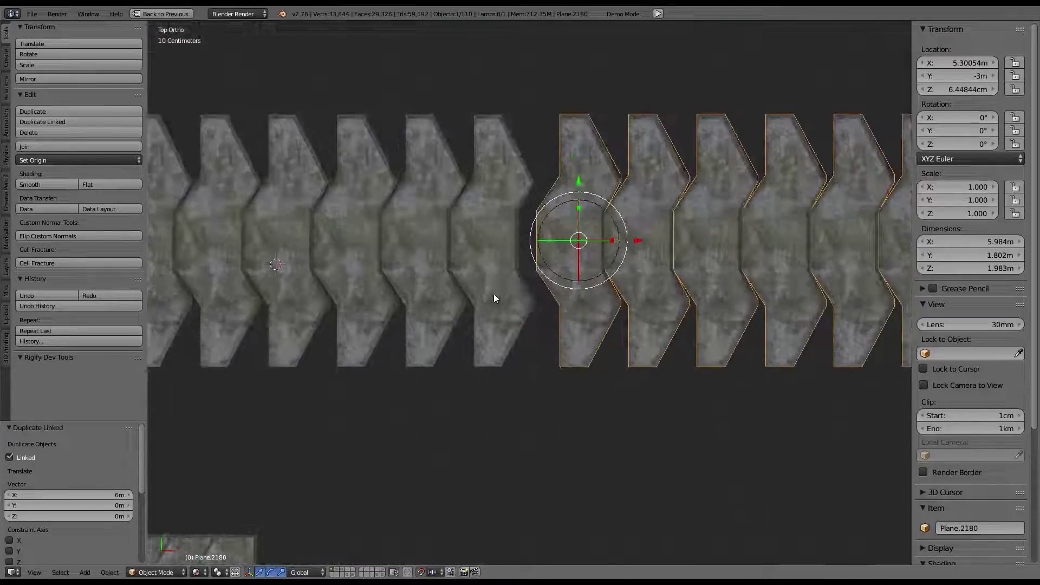
pyautogui.scroll(1, 488, 288)
pyautogui.scroll(1, 484, 280)
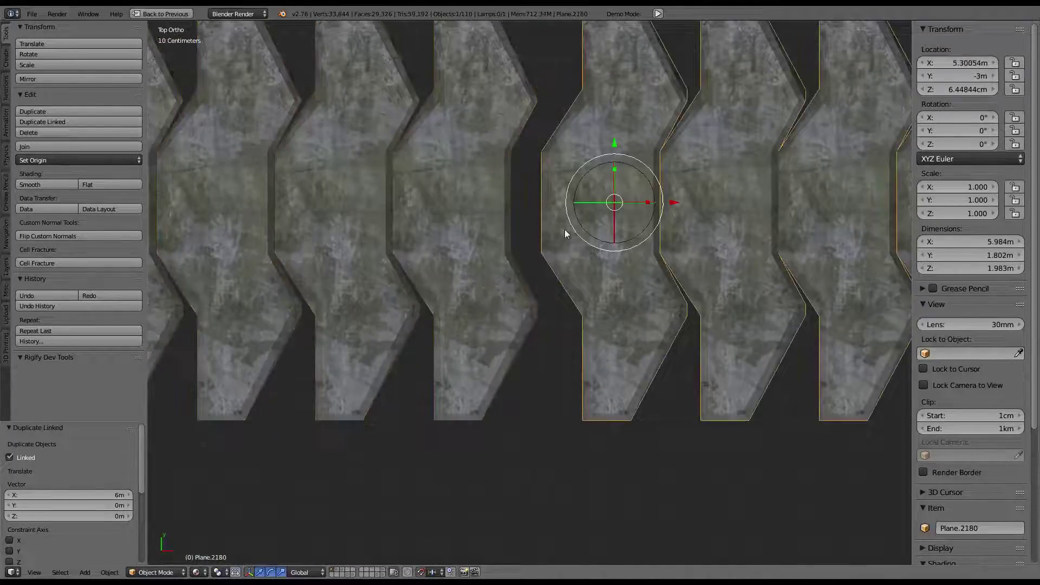
pyautogui.scroll(-2, 565, 230)
pyautogui.press('KP_0')
pyautogui.press('KP_7')
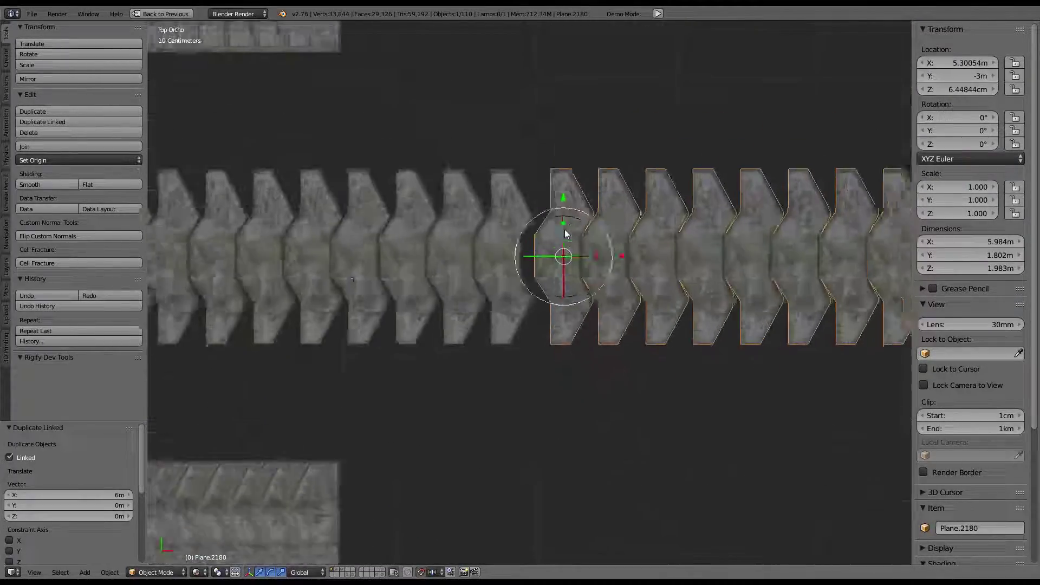
pyautogui.scroll(-2, 568, 245)
pyautogui.keyDown('ctrl'); pyautogui.scroll(3, 569, 260); pyautogui.keyUp('ctrl')
# Select the original step array on the left and move it to a new position
pyautogui.rightClick(343, 251)
pyautogui.scroll(3, 506, 265)
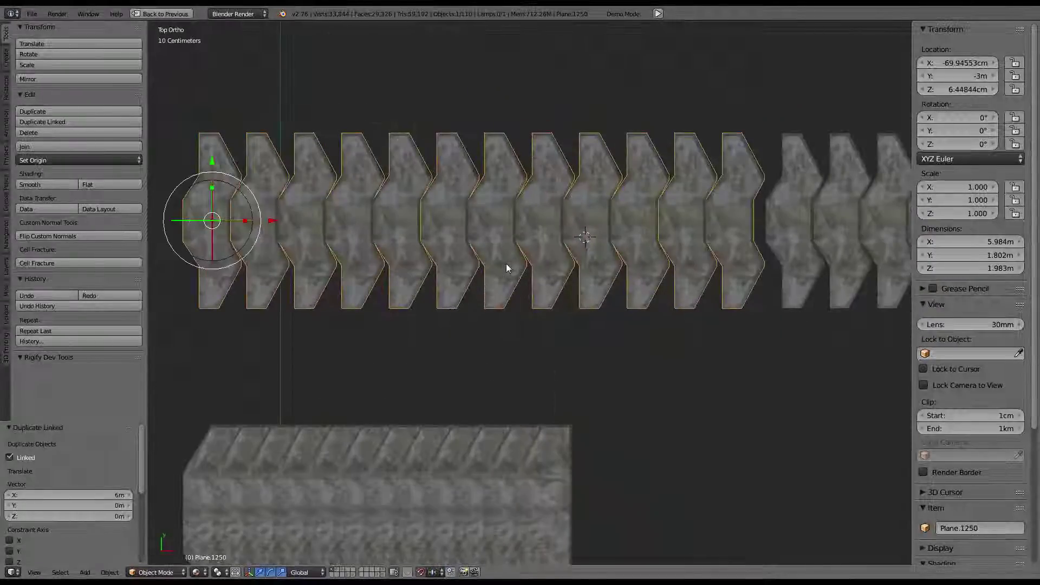
pyautogui.press('Tab')
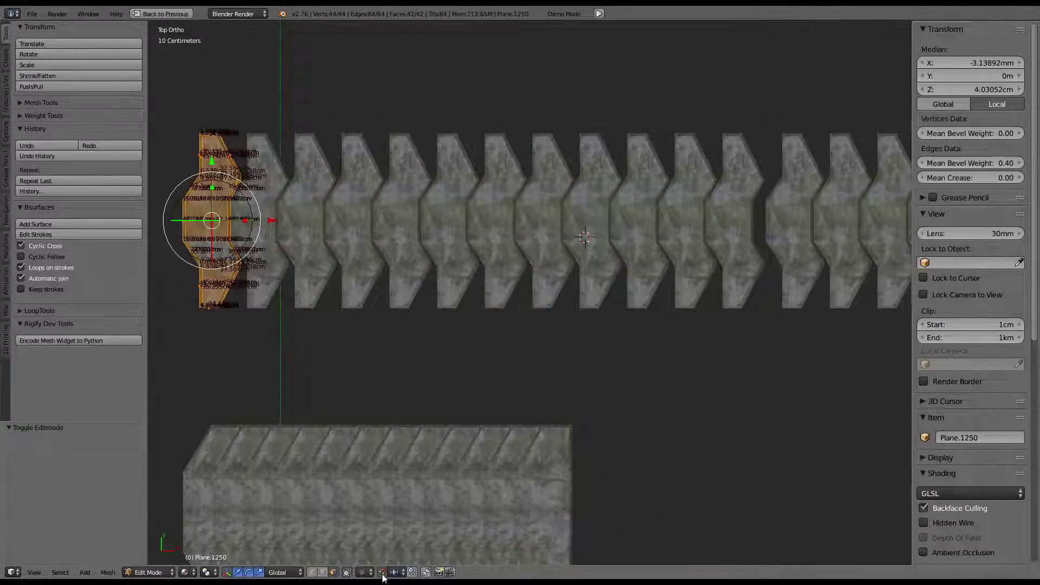
pyautogui.scroll(-5, 471, 494)
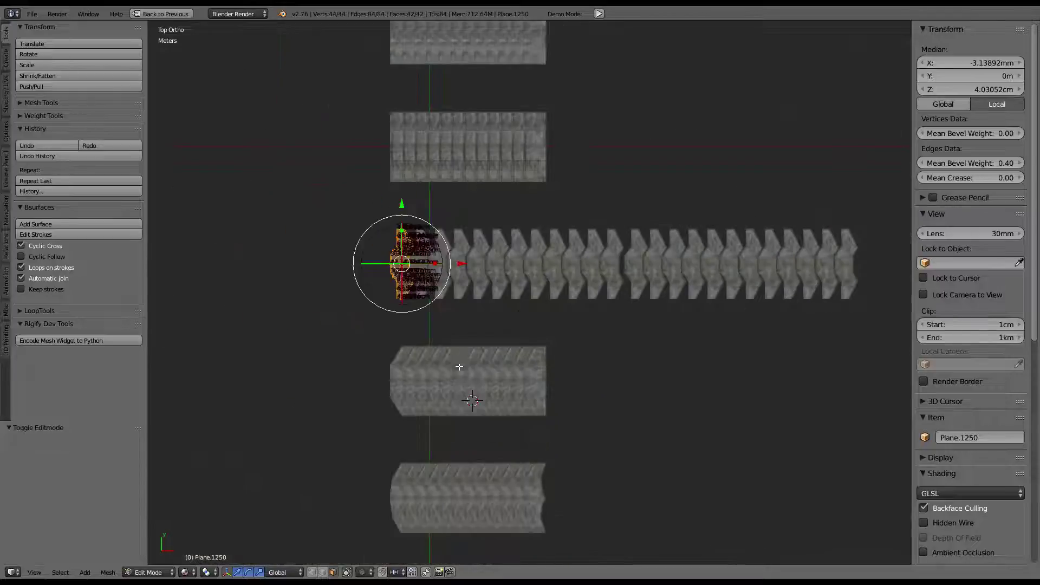
pyautogui.press('Tab')
pyautogui.press('g')
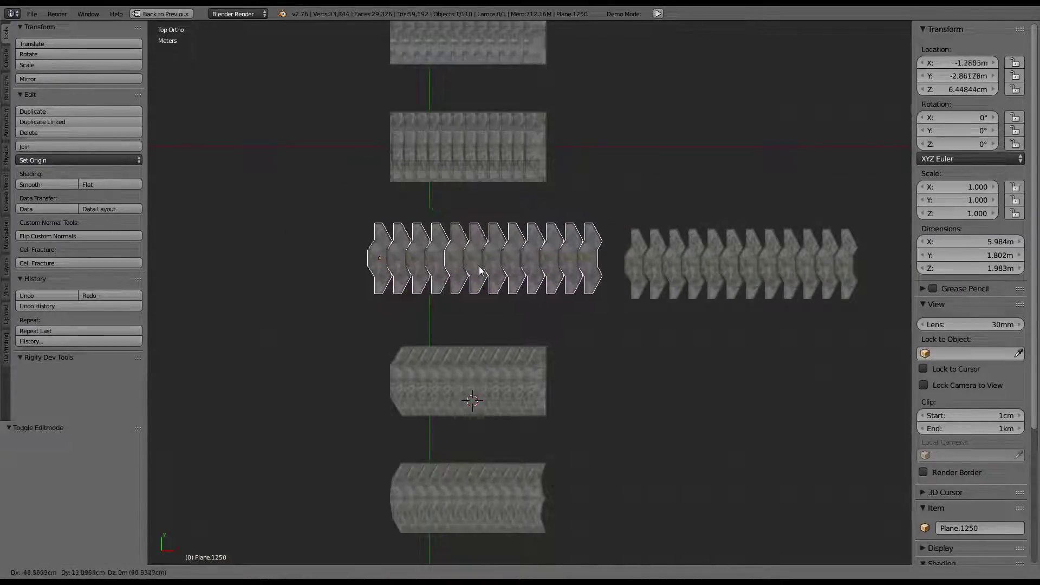
pyautogui.click(477, 271)
# Rescale the original step's mesh in Edit Mode
pyautogui.press('Tab')
pyautogui.scroll(1, 495, 269)
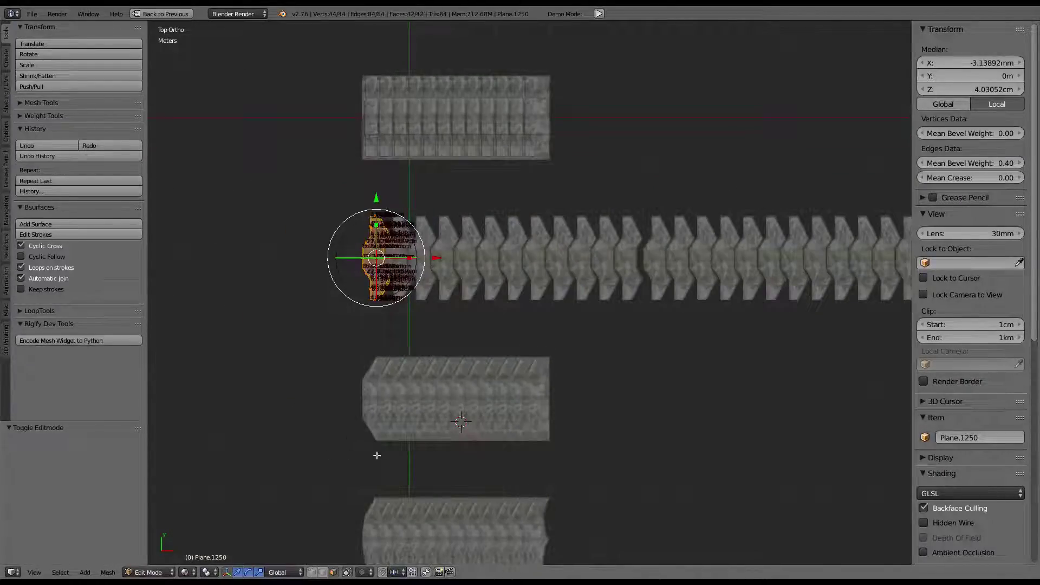
pyautogui.click(527, 253)
pyautogui.scroll(3, 498, 259)
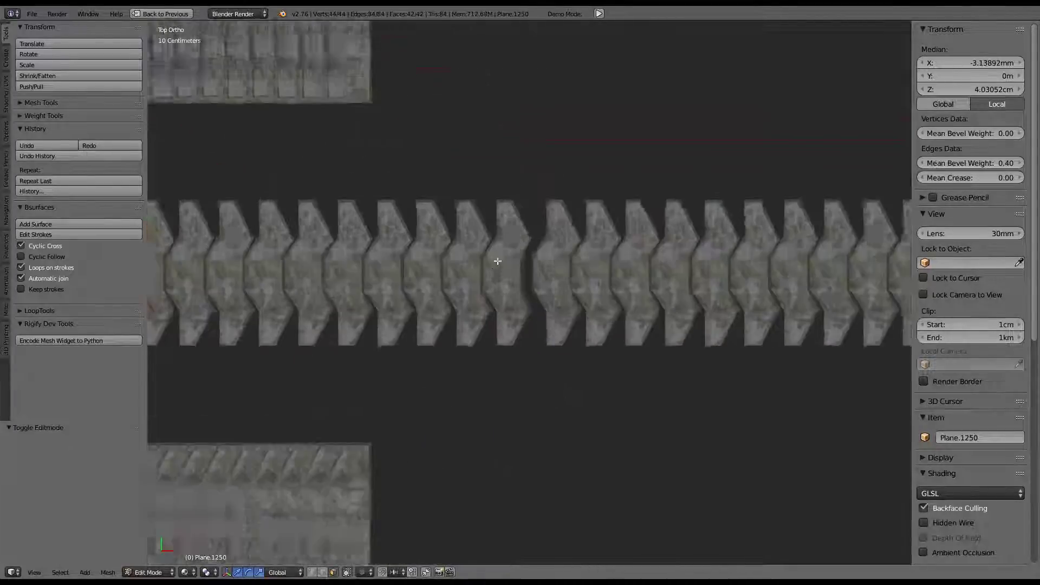
pyautogui.scroll(3, 547, 249)
pyautogui.scroll(2, 561, 244)
pyautogui.press('Tab')
pyautogui.scroll(-3, 564, 275)
# Clear the original array's location, returning it to 0 m on X, Y and Z
pyautogui.rightClick(567, 283)
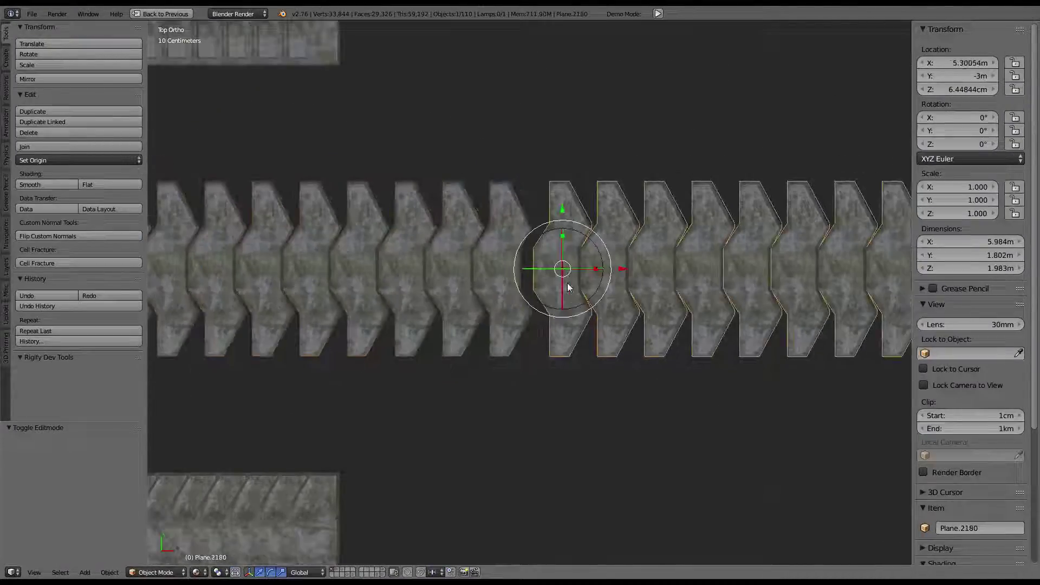
pyautogui.scroll(-2, 381, 287)
pyautogui.keyDown('shift'); pyautogui.moveTo(382, 287); pyautogui.dragTo(726, 267, button='middle'); pyautogui.keyUp('shift')
pyautogui.rightClick(468, 255)
pyautogui.scroll(-1, 468, 255)
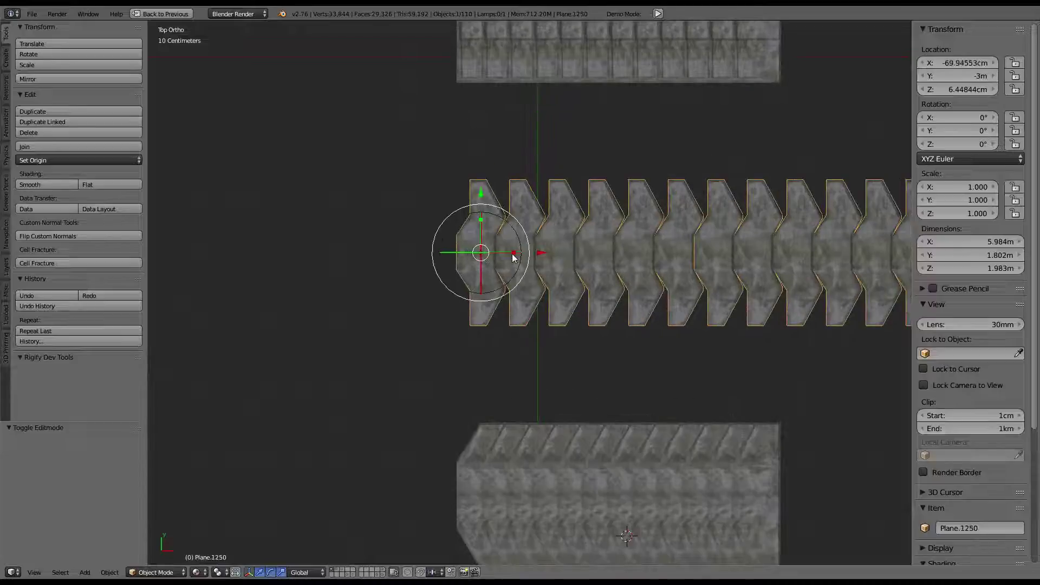
pyautogui.scroll(-2, 512, 253)
pyautogui.hotkey('alt', 'g')
# Raise the upper stone block 6 m along Y and add a linked strip copy offset along X
pyautogui.keyDown('shift'); pyautogui.moveTo(509, 240); pyautogui.dragTo(499, 310, button='middle'); pyautogui.keyUp('shift')
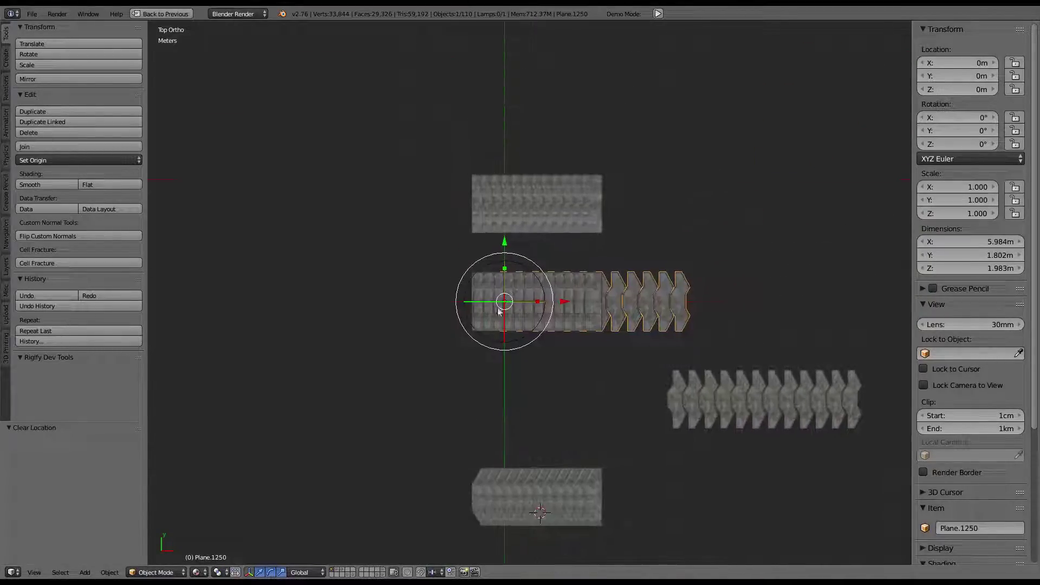
pyautogui.moveTo(484, 244); pyautogui.dragTo(492, 63)
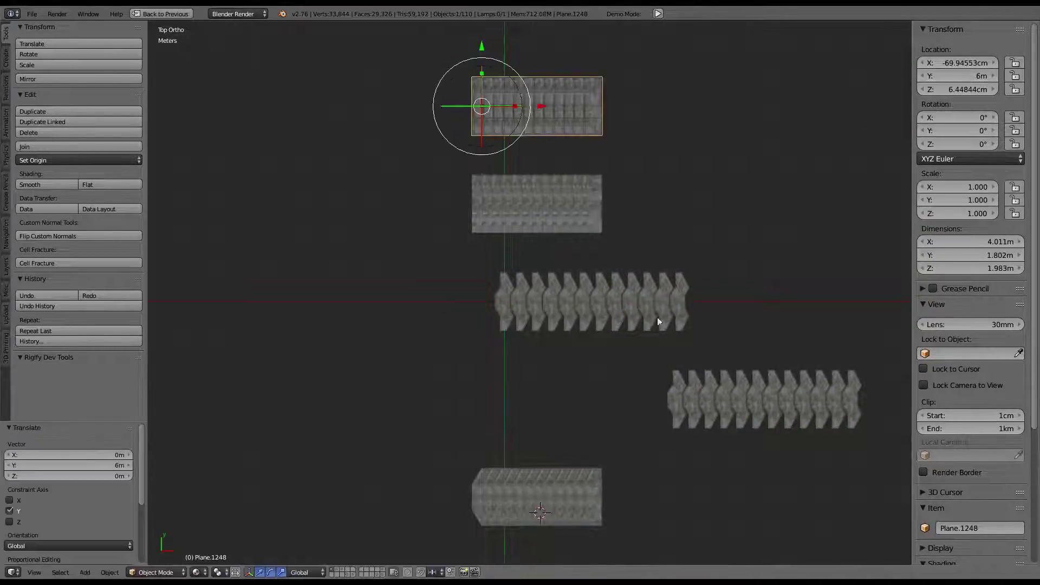
pyautogui.hotkey('alt', 'd')
pyautogui.rightClick(613, 348)
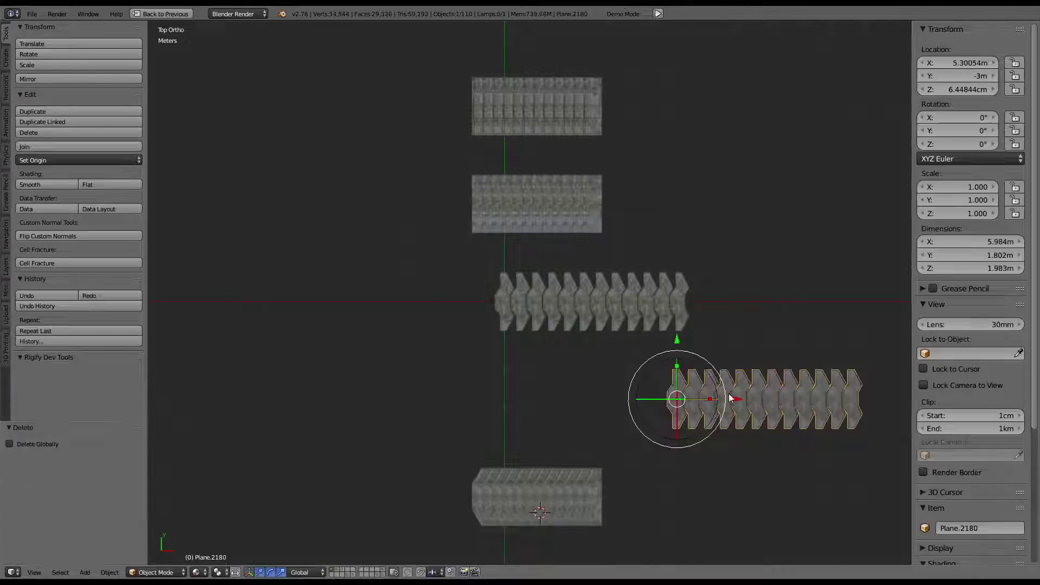
pyautogui.hotkey('alt', 'g')
pyautogui.scroll(3, 647, 344)
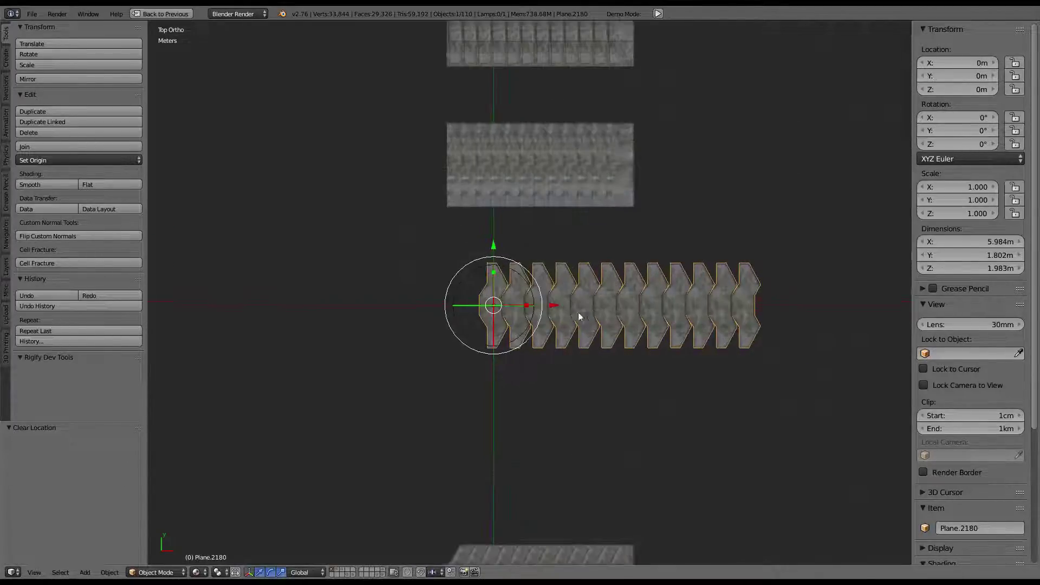
pyautogui.press('g')
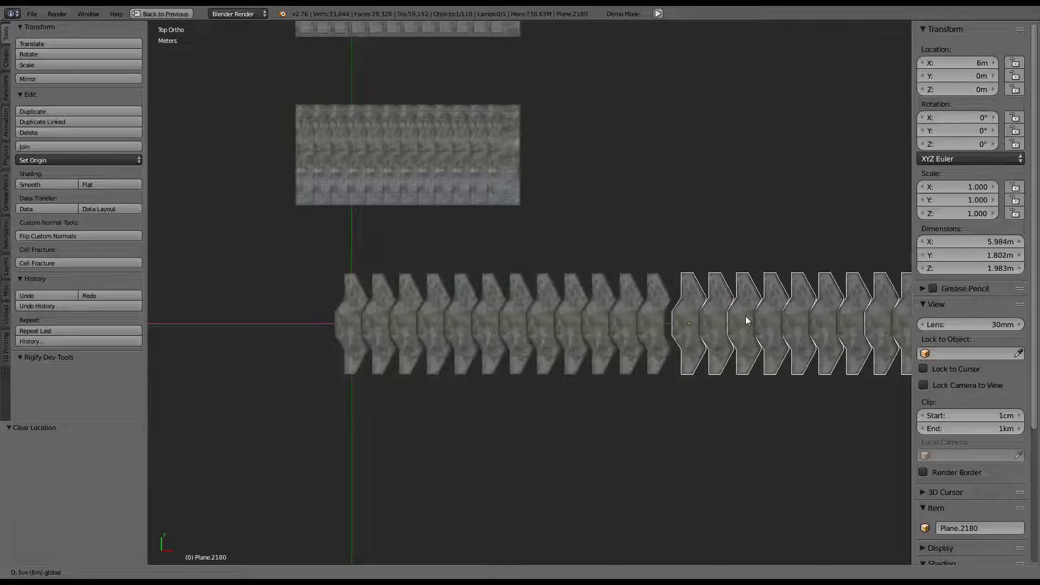
pyautogui.click(746, 321)
# Stretch the origin strip's mesh 1.022 along X in Edit Mode
pyautogui.press('Tab')
pyautogui.scroll(2, 515, 291)
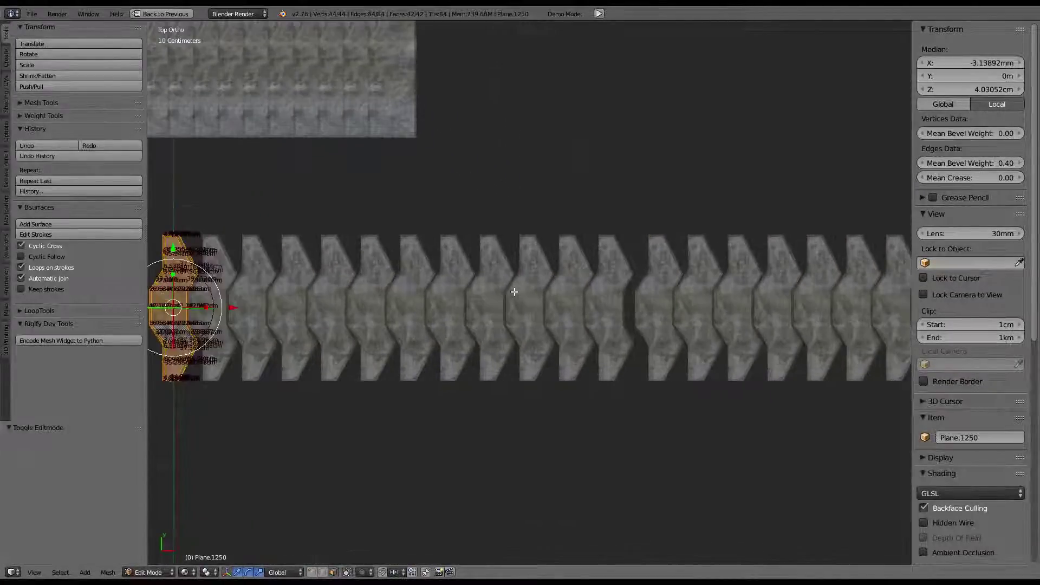
pyautogui.press('s')
pyautogui.press('x')
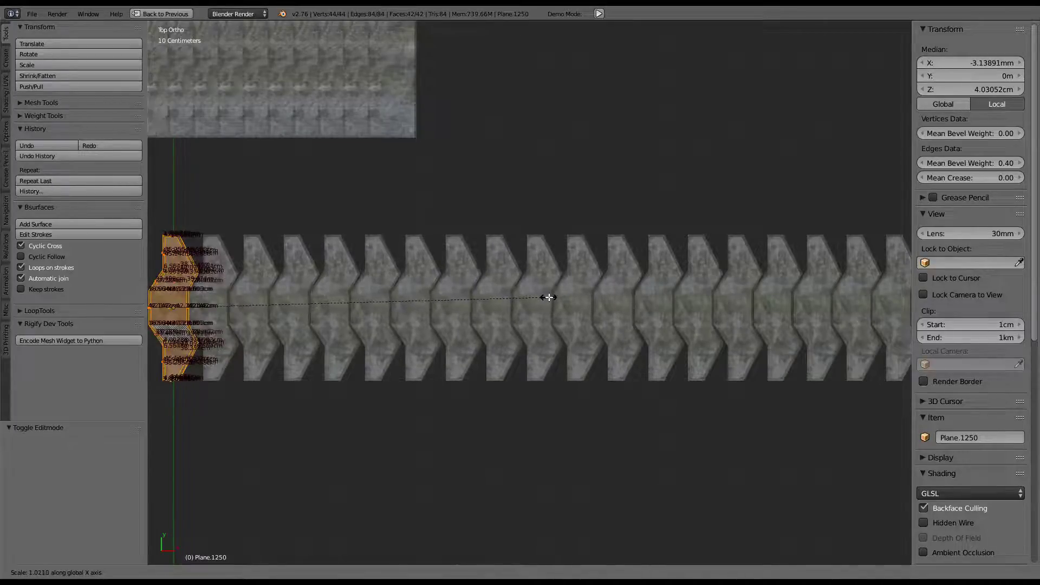
pyautogui.click(549, 297)
pyautogui.scroll(-3, 586, 298)
pyautogui.moveTo(586, 297)
pyautogui.mouseDown(button='middle')
pyautogui.moveTo(530, 272)
pyautogui.moveTo(649, 294)
pyautogui.mouseUp(button='middle')
pyautogui.press('Tab')
# Deselect the strip's vertices and review the strips from the top view
pyautogui.press('Tab')
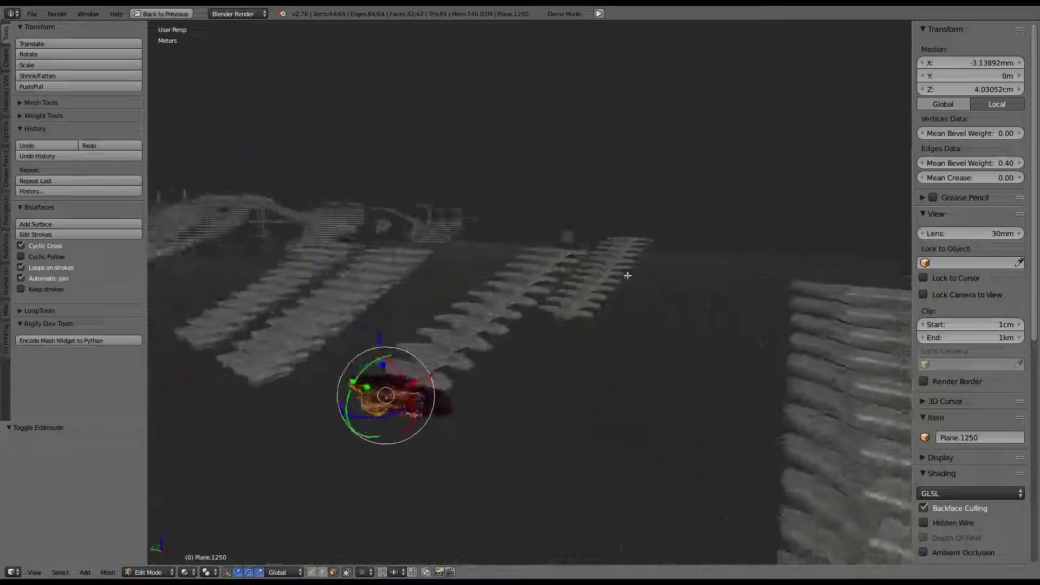
pyautogui.press('a')
pyautogui.scroll(-2, 638, 277)
pyautogui.moveTo(638, 277)
pyautogui.mouseDown(button='middle')
pyautogui.moveTo(528, 309)
pyautogui.moveTo(677, 276)
pyautogui.moveTo(578, 298)
pyautogui.moveTo(580, 279)
pyautogui.moveTo(520, 291)
pyautogui.mouseUp(button='middle')
pyautogui.scroll(2, 621, 298)
pyautogui.press('Tab')
pyautogui.press('Tab')
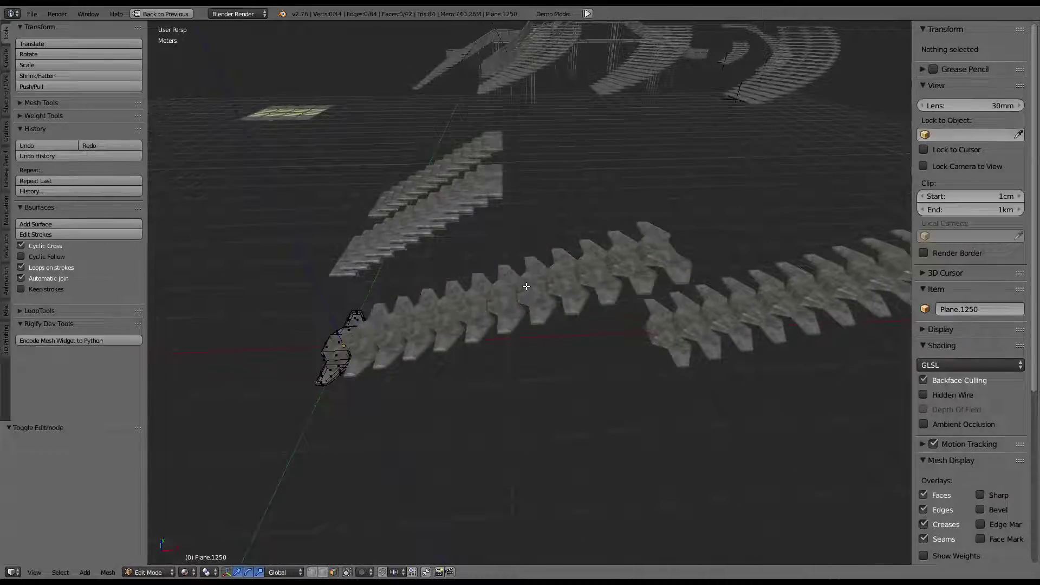
pyautogui.press('KP_7')
pyautogui.scroll(-3, 797, 297)
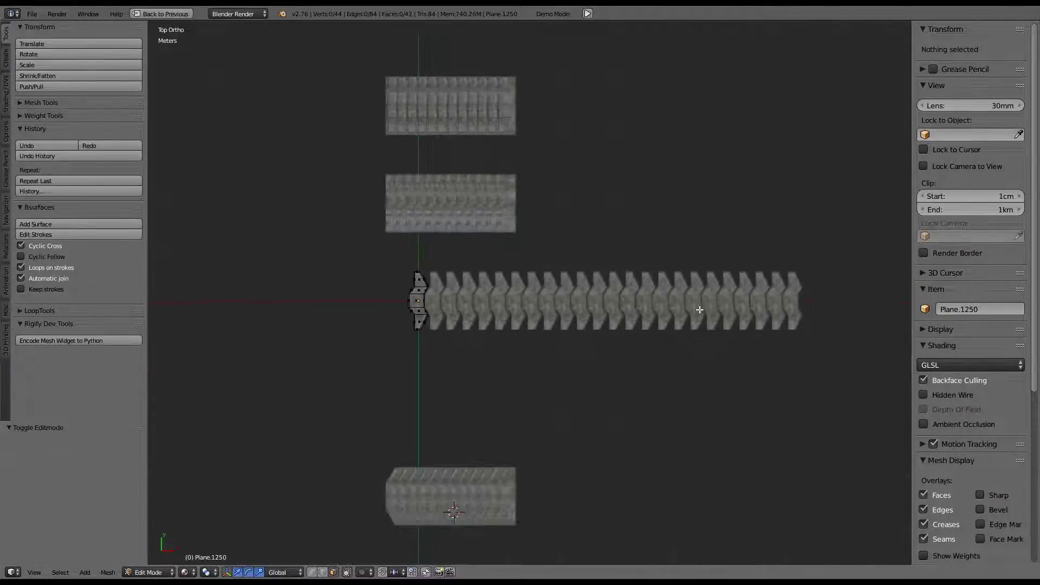
pyautogui.press('Tab')
# Delete the extra zigzag strip on the right and select the remaining strip
pyautogui.press('Delete')
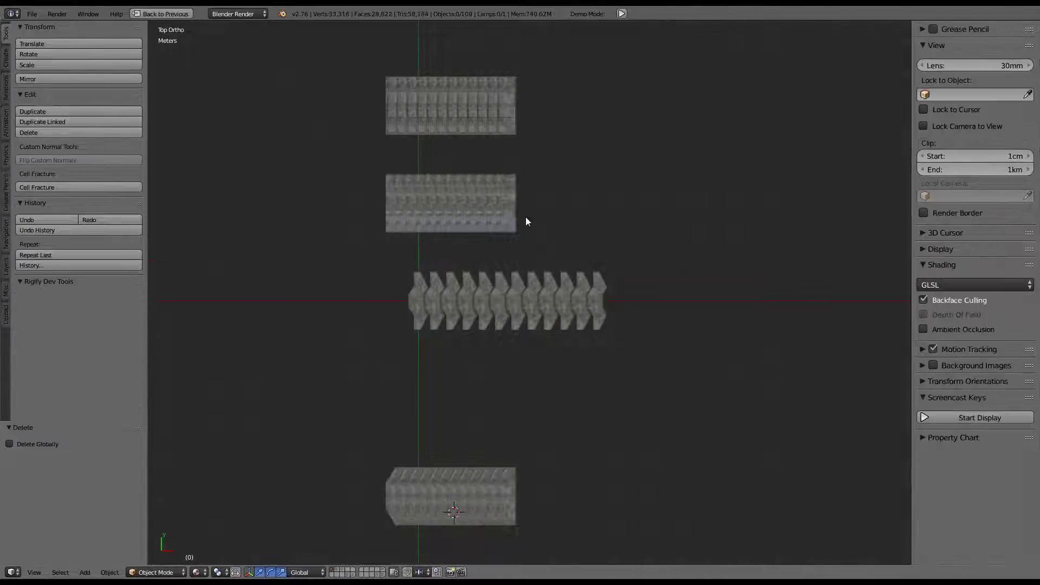
pyautogui.rightClick(490, 187)
pyautogui.keyDown('shift'); pyautogui.moveTo(536, 192); pyautogui.dragTo(648, 217, button='middle'); pyautogui.keyUp('shift')
pyautogui.scroll(3, 648, 217)
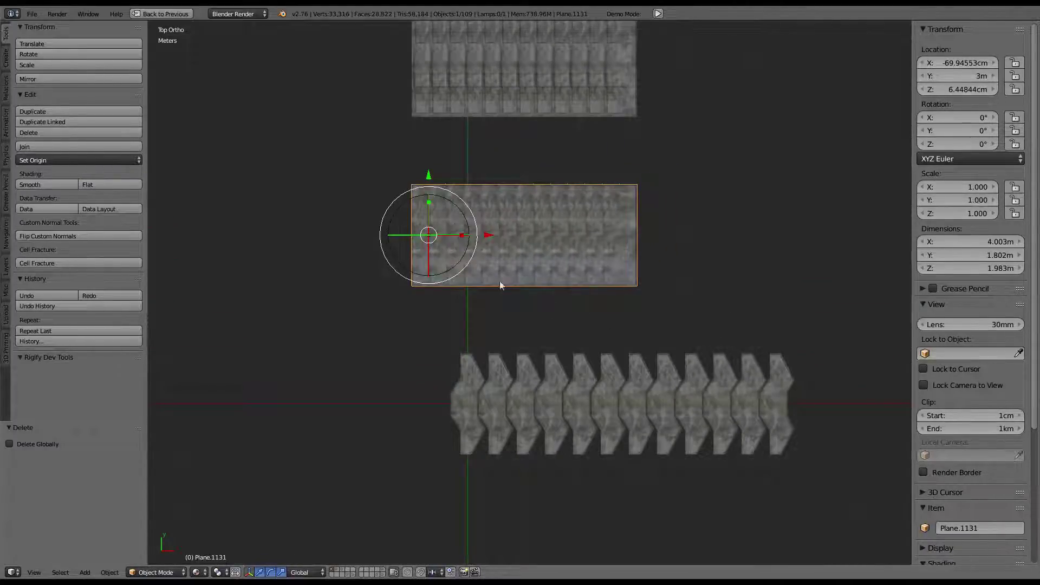
pyautogui.rightClick(522, 389)
pyautogui.keyDown('shift'); pyautogui.moveTo(523, 389); pyautogui.dragTo(456, 258, button='middle'); pyautogui.keyUp('shift')
# Try scaling the strip along X, cancel it, and snap the stone block to the origin
pyautogui.press('Tab')
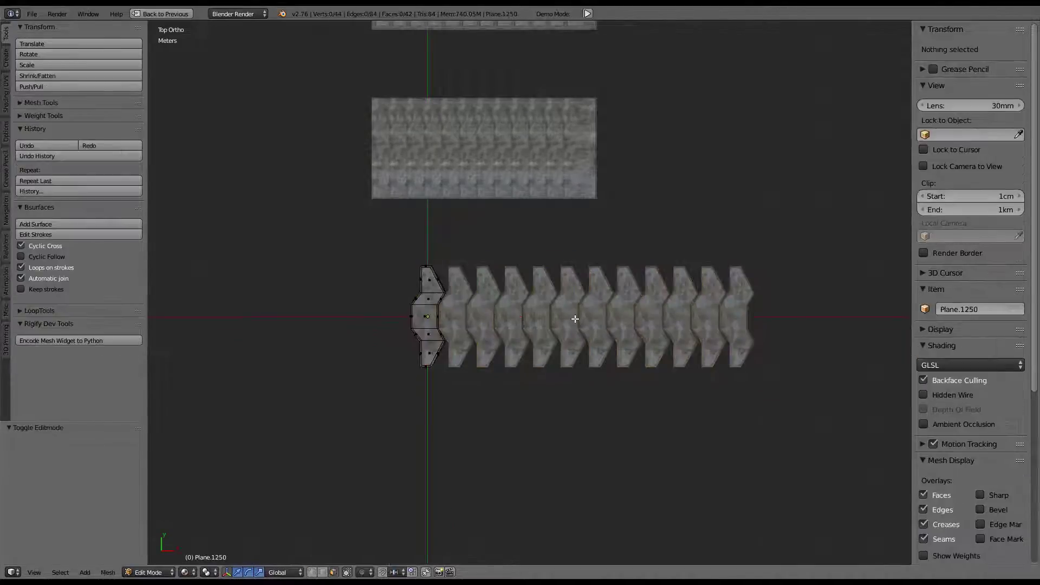
pyautogui.press('a')
pyautogui.press('s')
pyautogui.press('x')
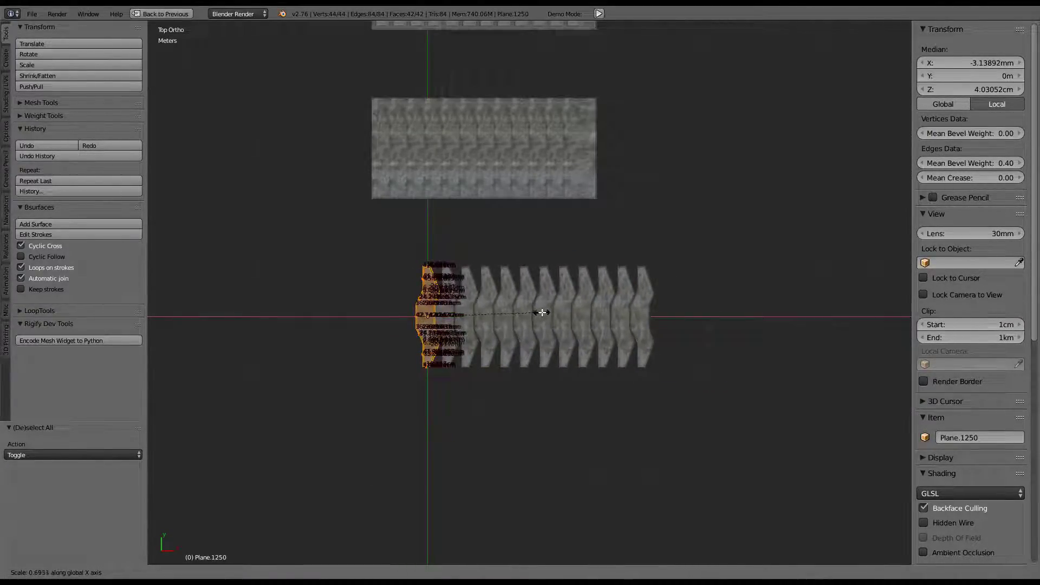
pyautogui.press('Escape')
pyautogui.press('Tab')
pyautogui.rightClick(509, 166)
pyautogui.hotkey('alt', 'g')
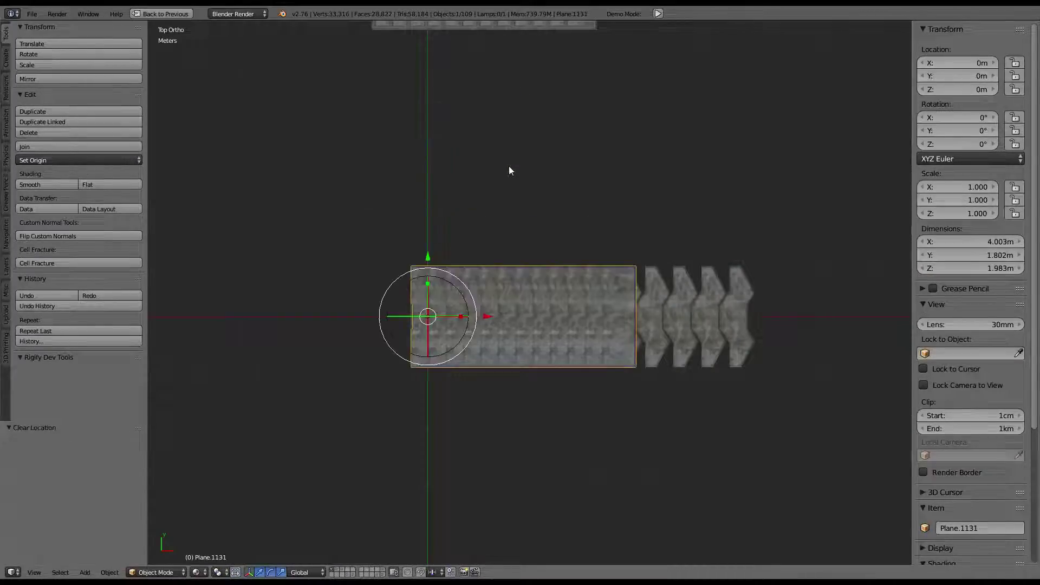
# Shrink the zigzag strip by 0.631 along X to about the block's length
pyautogui.rightClick(721, 291)
pyautogui.press('Tab')
pyautogui.press('s')
pyautogui.press('x')
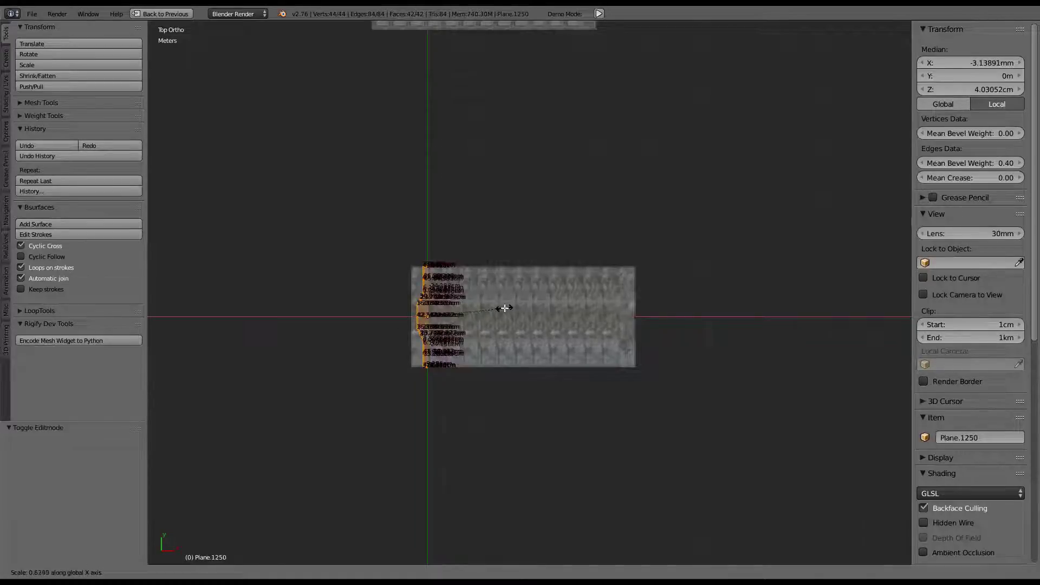
pyautogui.click(511, 307)
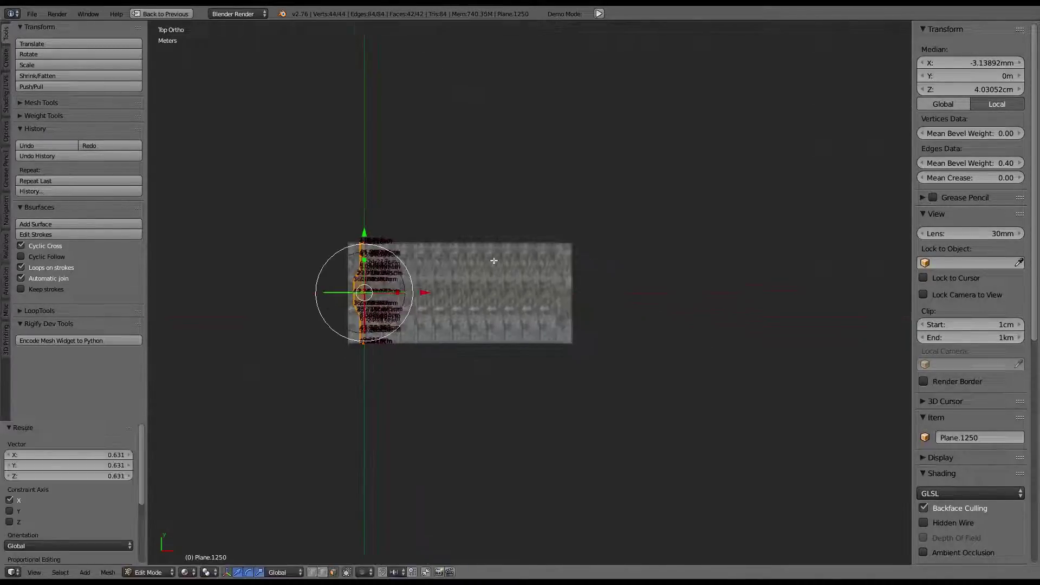
pyautogui.press('Tab')
# Move the stone block 3 m along Y and centre the zigzag strip in view
pyautogui.rightClick(512, 303)
pyautogui.press('g')
pyautogui.press('Escape')
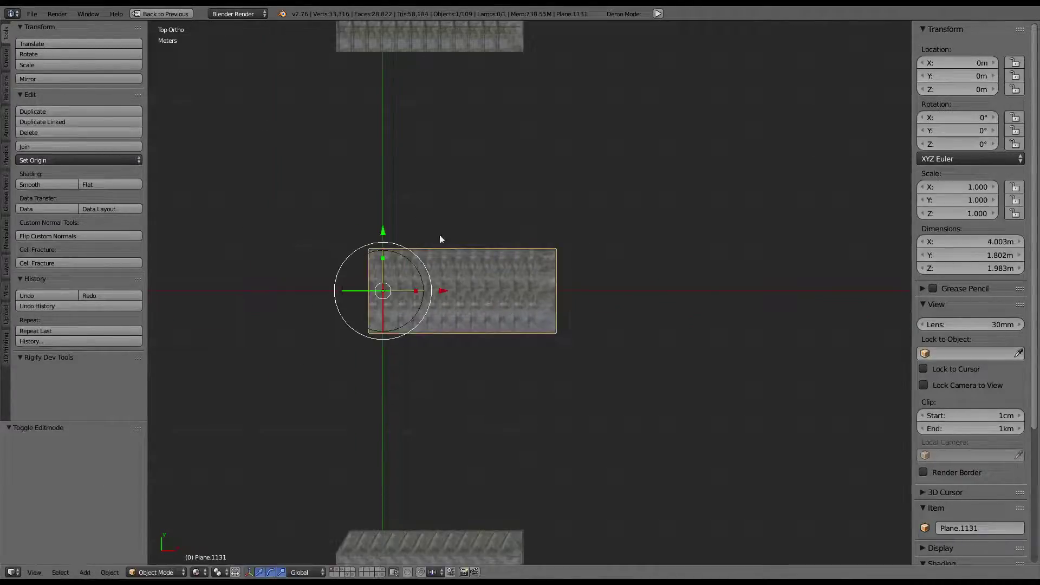
pyautogui.press('g')
pyautogui.press('y')
pyautogui.press('3')
pyautogui.press('Return')
pyautogui.scroll(2, 466, 257)
pyautogui.rightClick(466, 256)
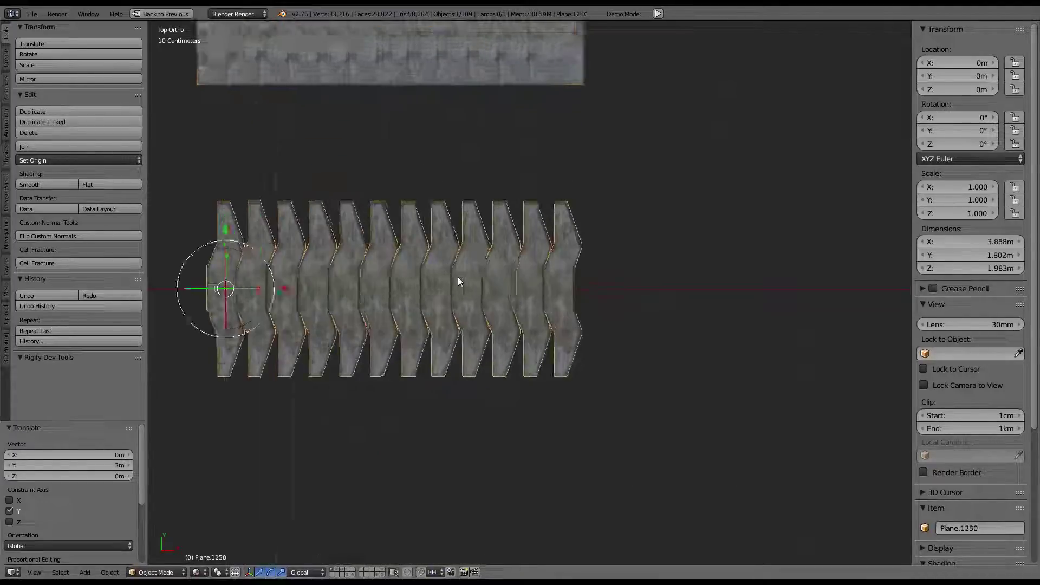
pyautogui.scroll(2, 457, 277)
pyautogui.keyDown('shift'); pyautogui.moveTo(425, 290); pyautogui.dragTo(586, 287, button='middle'); pyautogui.keyUp('shift')
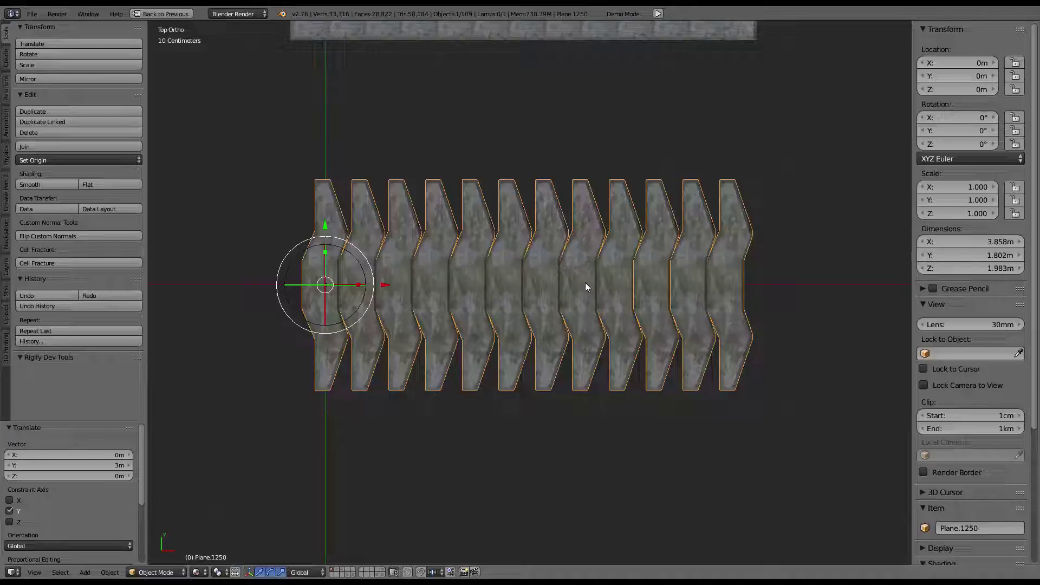
pyautogui.scroll(-2, 585, 287)
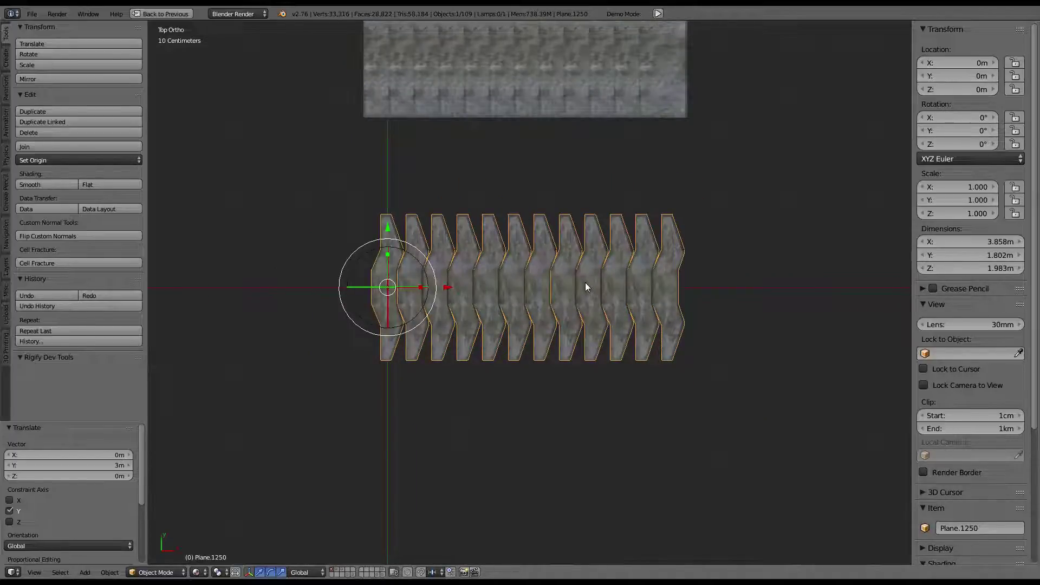
pyautogui.scroll(3, 585, 287)
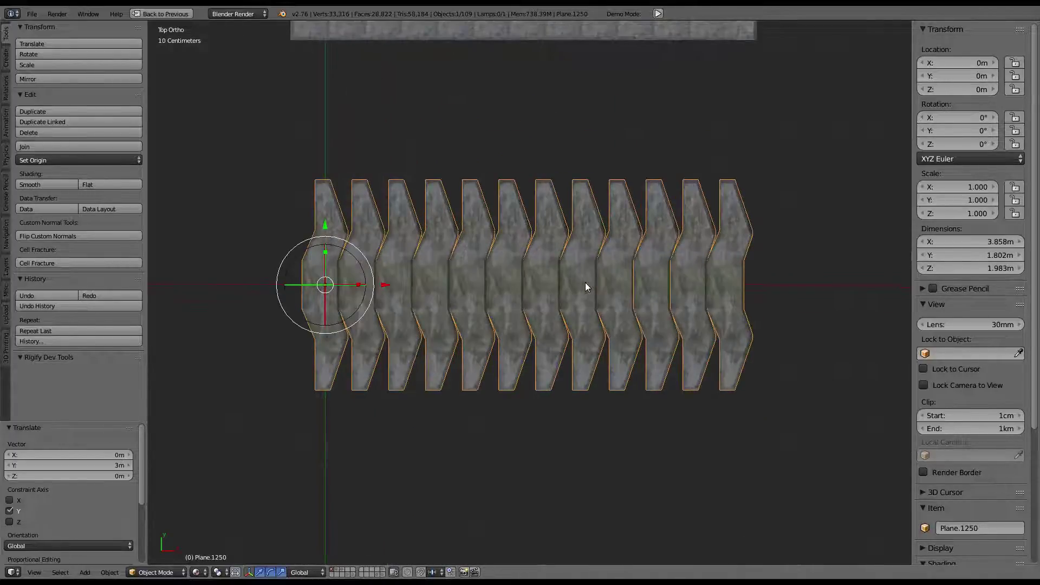
# Make a linked duplicate of the zigzag step strip and place it 3.8 m along X
pyautogui.scroll(-4, 586, 287)
pyautogui.hotkey('alt', 'd')
pyautogui.rightClick(519, 297)
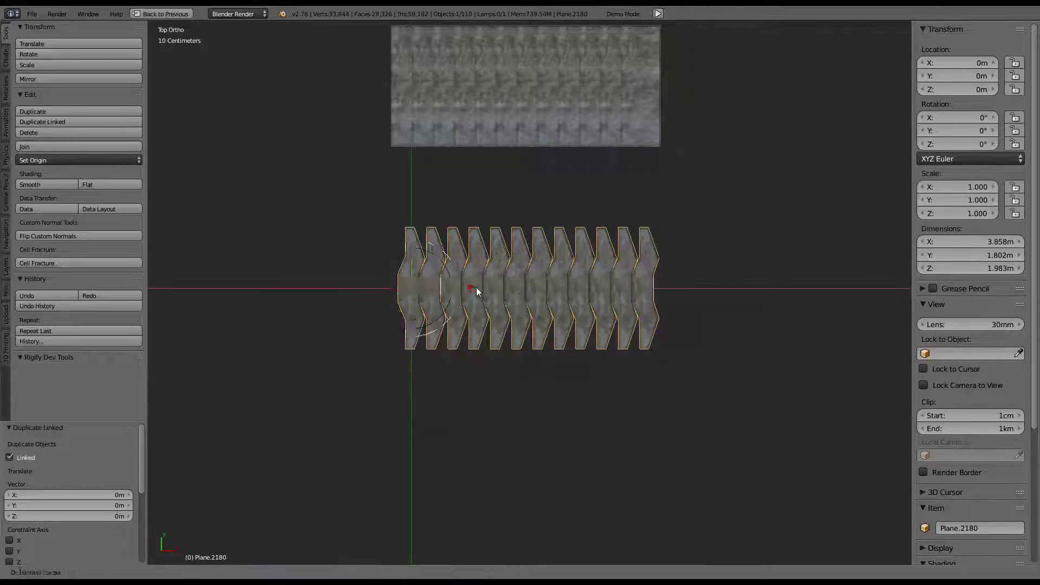
pyautogui.click(733, 284)
pyautogui.keyDown('shift'); pyautogui.moveTo(732, 283); pyautogui.dragTo(564, 284, button='middle'); pyautogui.keyUp('shift')
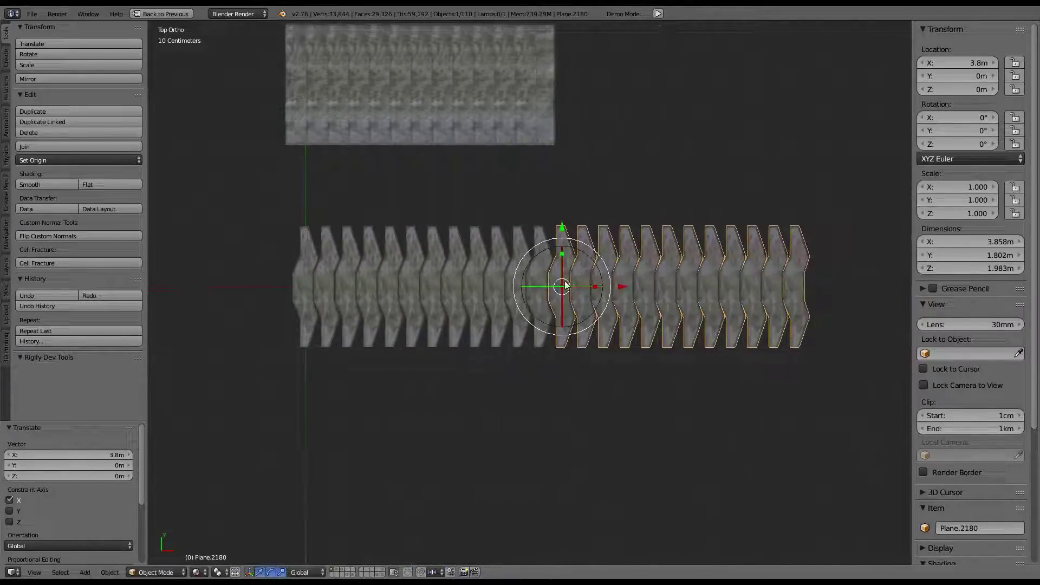
pyautogui.scroll(4, 503, 292)
# Stretch the strip's mesh by 1.004 along X so the row spans 3.874 m
pyautogui.press('Tab')
pyautogui.scroll(2, 623, 255)
pyautogui.press('a')
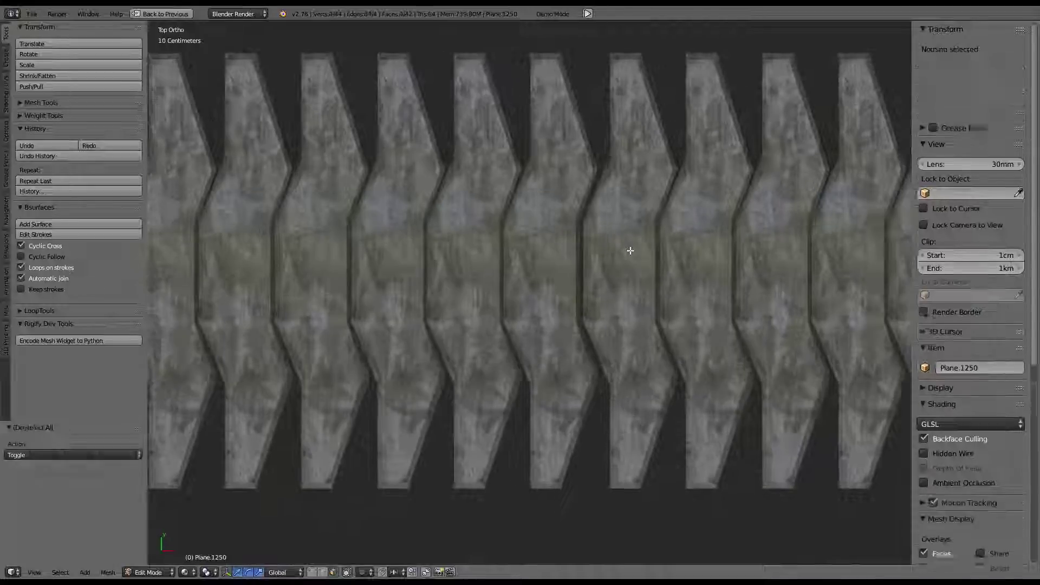
pyautogui.scroll(-4, 631, 251)
pyautogui.press('a')
pyautogui.scroll(5, 599, 253)
pyautogui.press('s')
pyautogui.press('x')
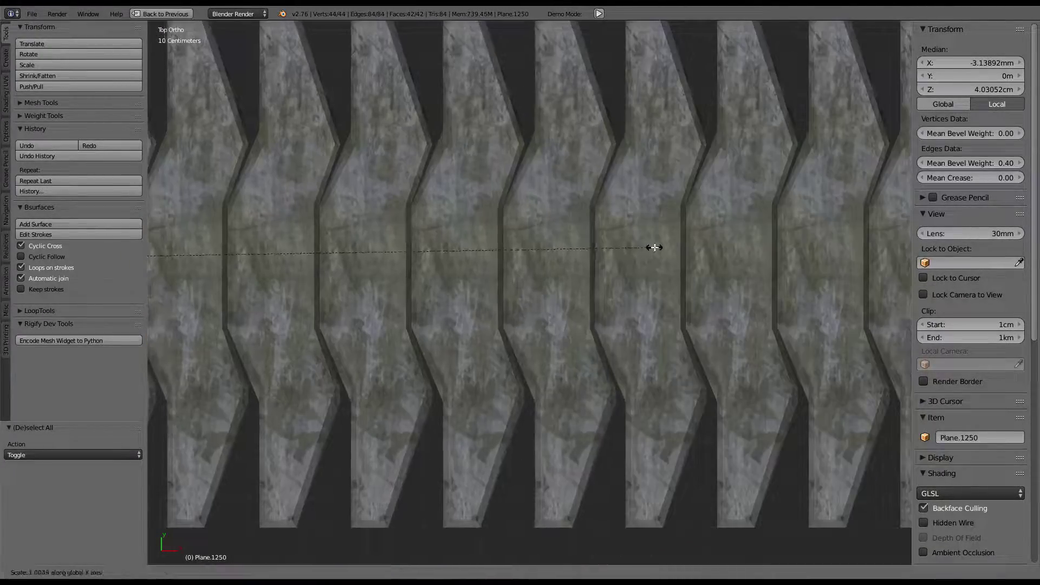
pyautogui.scroll(4, 669, 233)
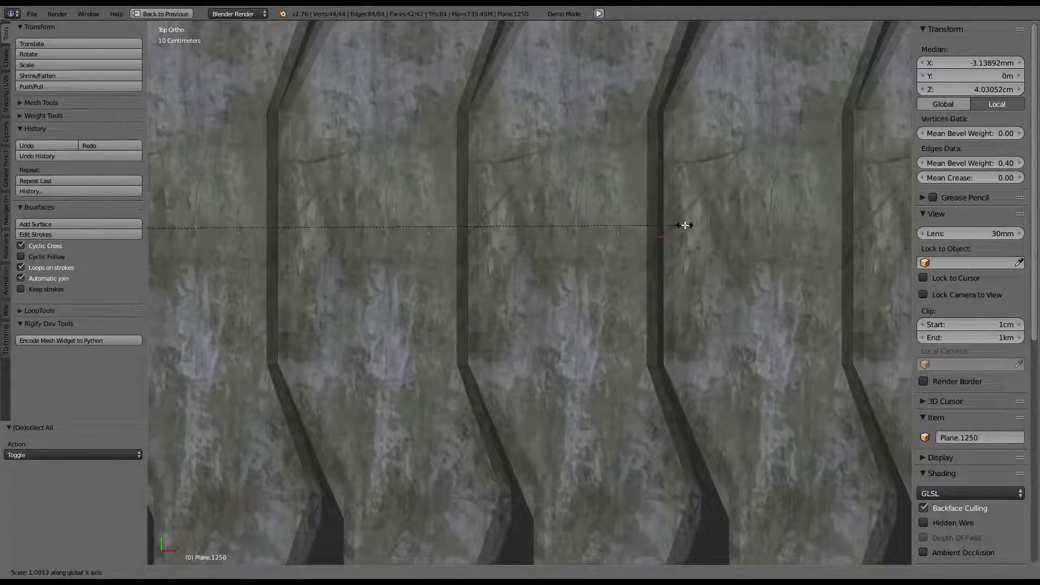
pyautogui.click(689, 225)
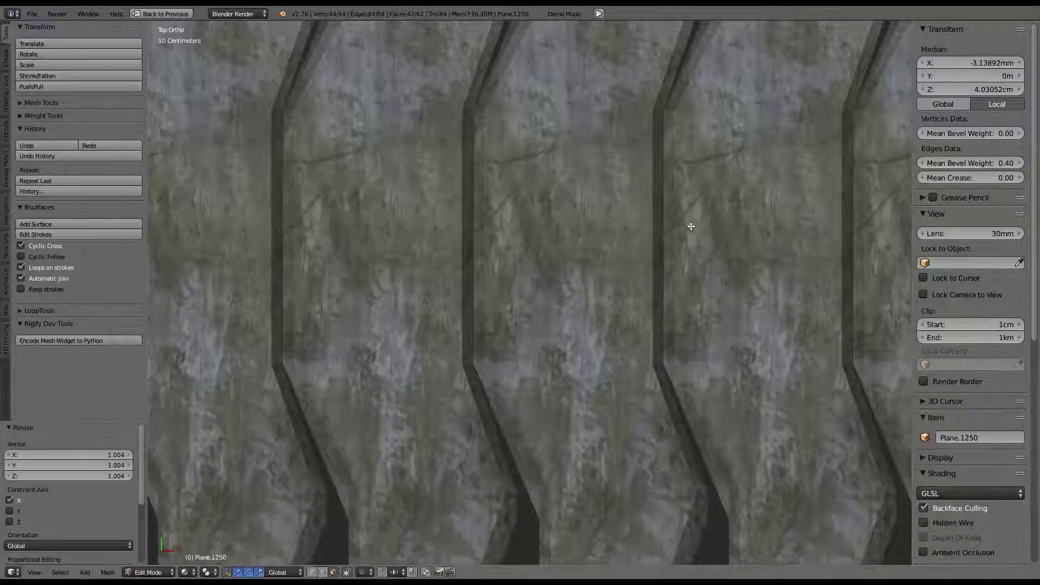
pyautogui.scroll(-8, 623, 238)
pyautogui.scroll(-3, 582, 244)
# Raise the linked copy 2 m as the next tier and inspect the steps up close
pyautogui.press('KP_1')
pyautogui.moveTo(591, 250); pyautogui.dragTo(506, 255, button='middle')
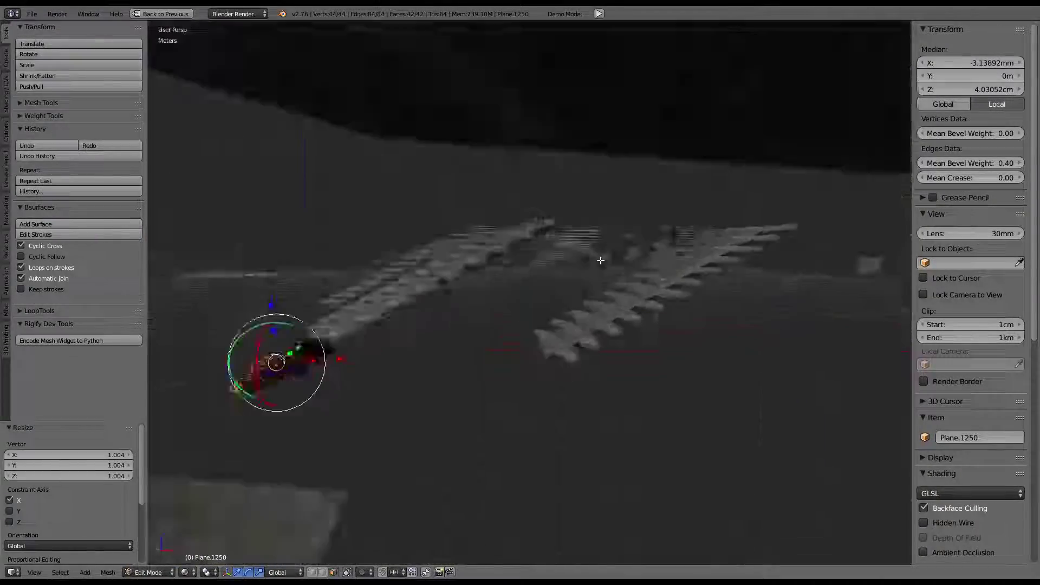
pyautogui.press('Tab')
pyautogui.moveTo(549, 279); pyautogui.dragTo(534, 189)
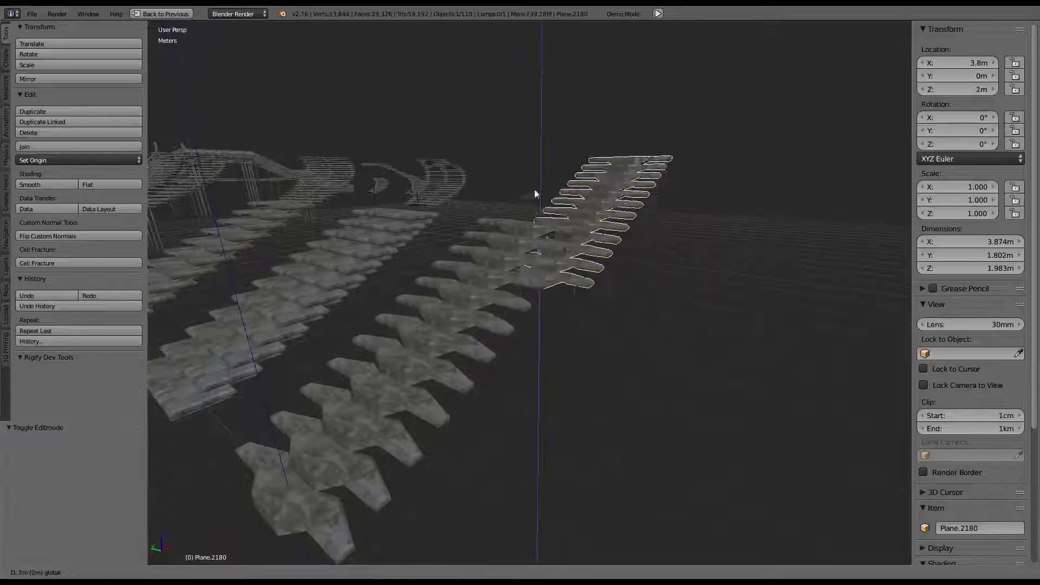
pyautogui.press('a')
pyautogui.scroll(2, 554, 203)
pyautogui.scroll(2, 534, 374)
pyautogui.scroll(2, 542, 358)
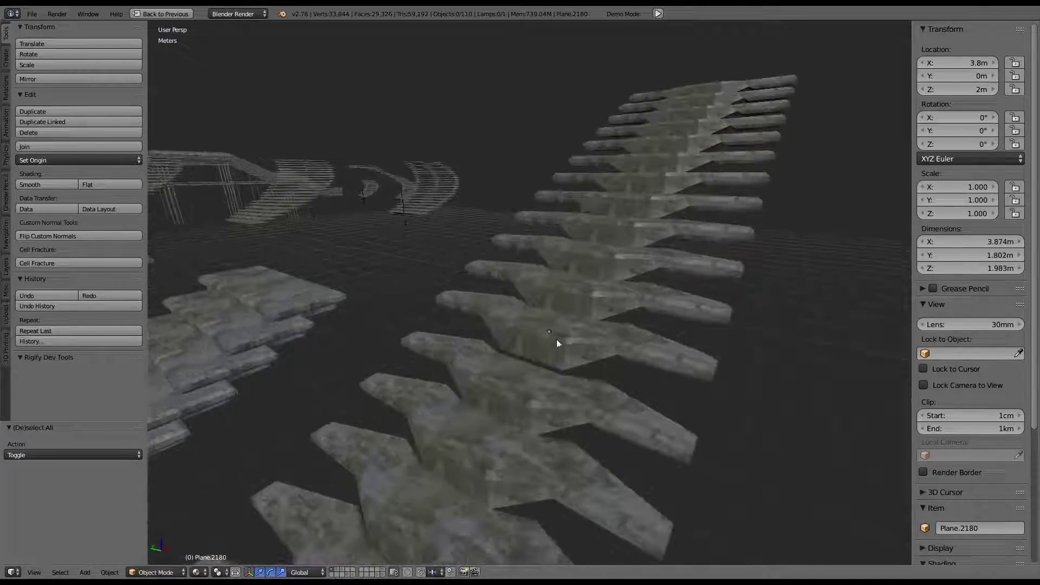
pyautogui.moveTo(557, 339)
pyautogui.mouseDown(button='middle')
pyautogui.moveTo(533, 323)
pyautogui.moveTo(606, 217)
pyautogui.moveTo(562, 232)
pyautogui.moveTo(583, 225)
pyautogui.moveTo(587, 194)
pyautogui.moveTo(578, 181)
pyautogui.moveTo(550, 193)
pyautogui.moveTo(577, 258)
pyautogui.moveTo(633, 266)
pyautogui.moveTo(648, 255)
pyautogui.moveTo(639, 259)
pyautogui.moveTo(639, 230)
pyautogui.mouseUp(button='middle')
# Delete the extra spine copy Plane.2180, keeping the original stair spine
pyautogui.press('Tab')
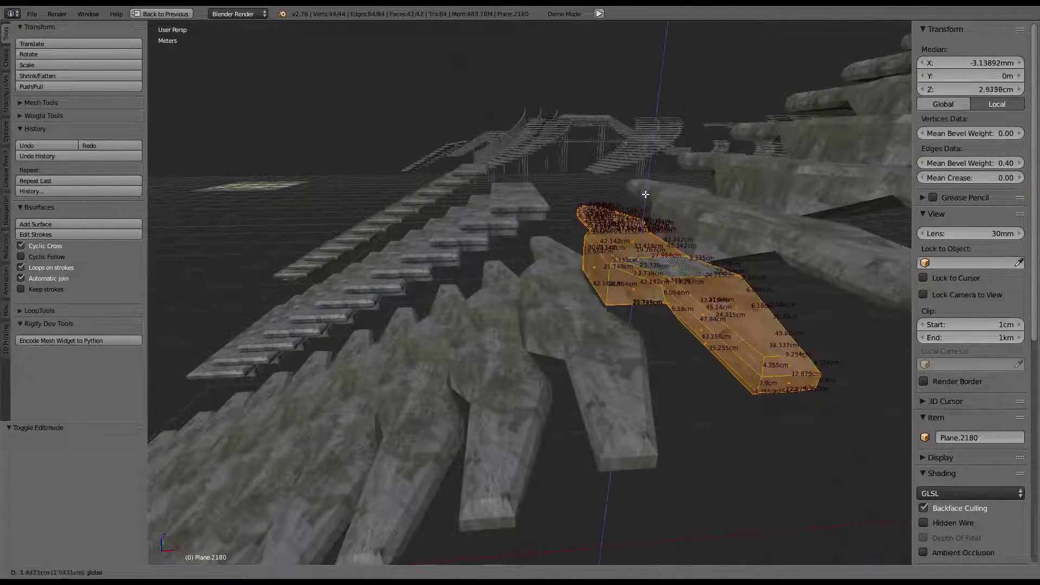
pyautogui.press('Tab')
pyautogui.rightClick(564, 332)
pyautogui.press('Tab')
pyautogui.moveTo(565, 332)
pyautogui.mouseDown(button='middle')
pyautogui.moveTo(379, 334)
pyautogui.moveTo(553, 254)
pyautogui.mouseUp(button='middle')
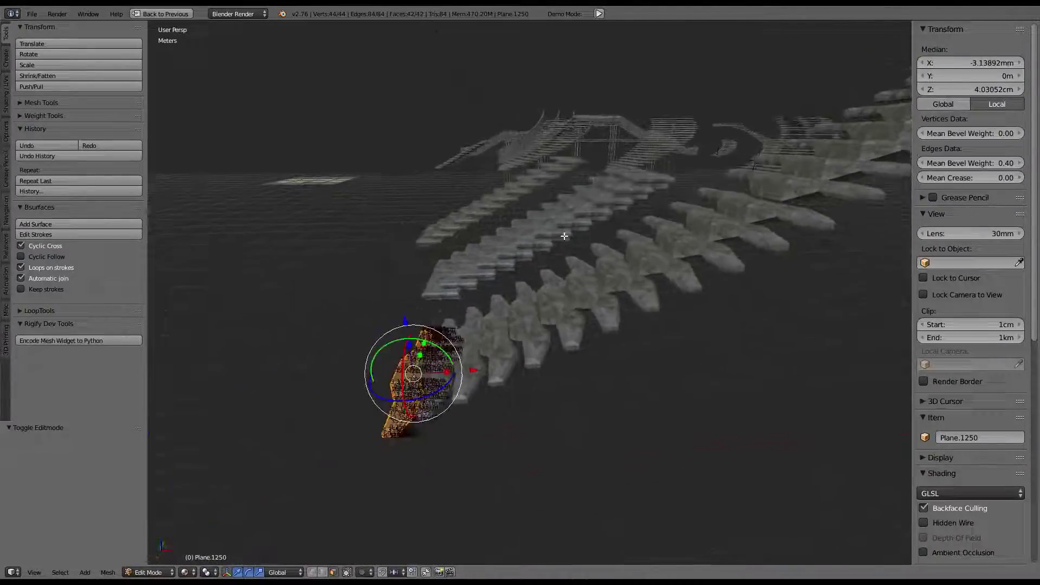
pyautogui.press('Tab')
pyautogui.press('Delete')
# Try a copy of the middle spine moved 4 m along X and raised vertically
pyautogui.rightClick(645, 278)
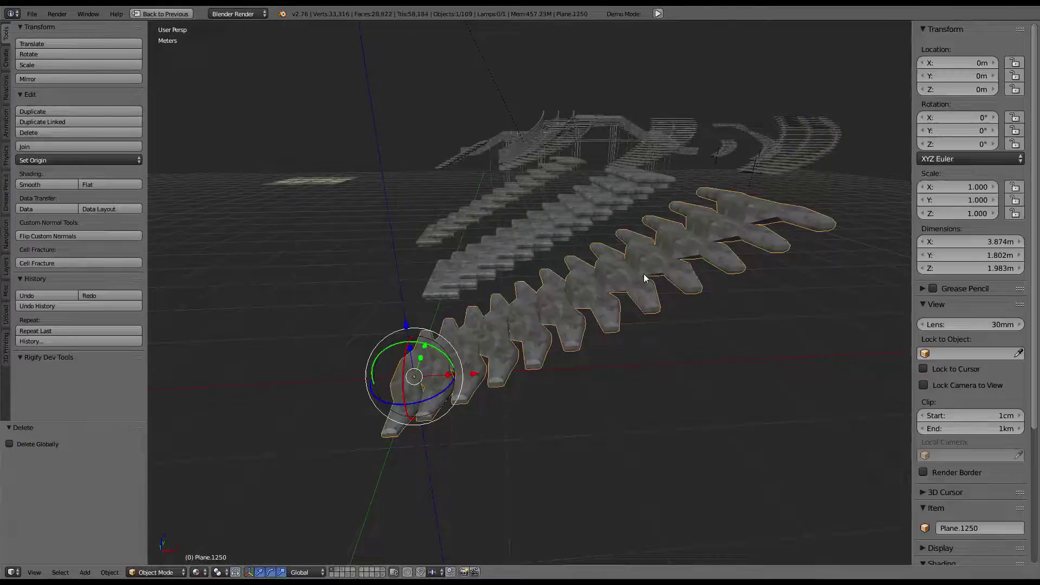
pyautogui.press('g')
pyautogui.press('x')
pyautogui.click(749, 285)
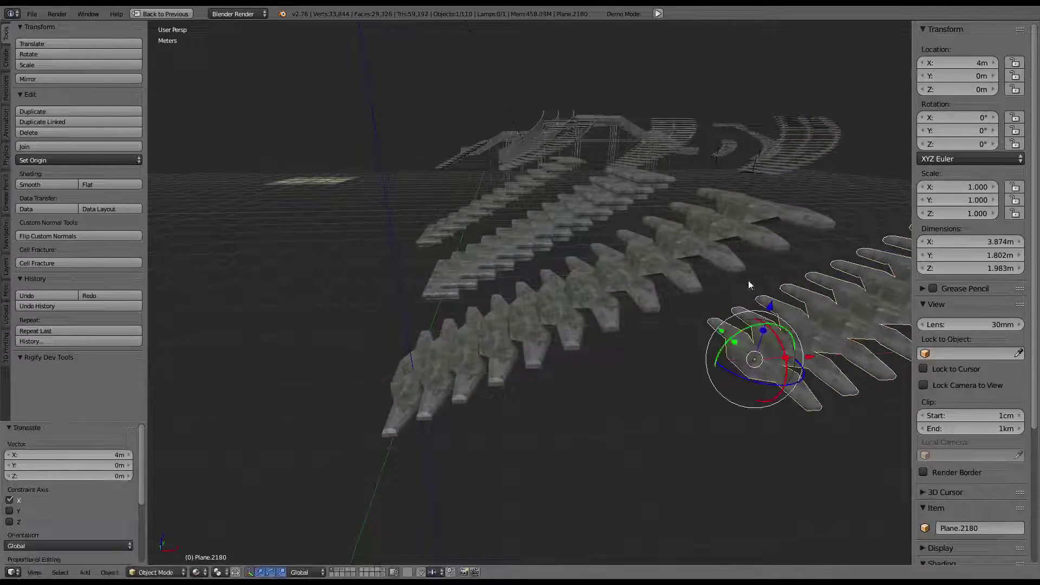
pyautogui.press('g')
pyautogui.press('z')
pyautogui.click(774, 293)
pyautogui.moveTo(774, 292); pyautogui.dragTo(633, 288, button='middle')
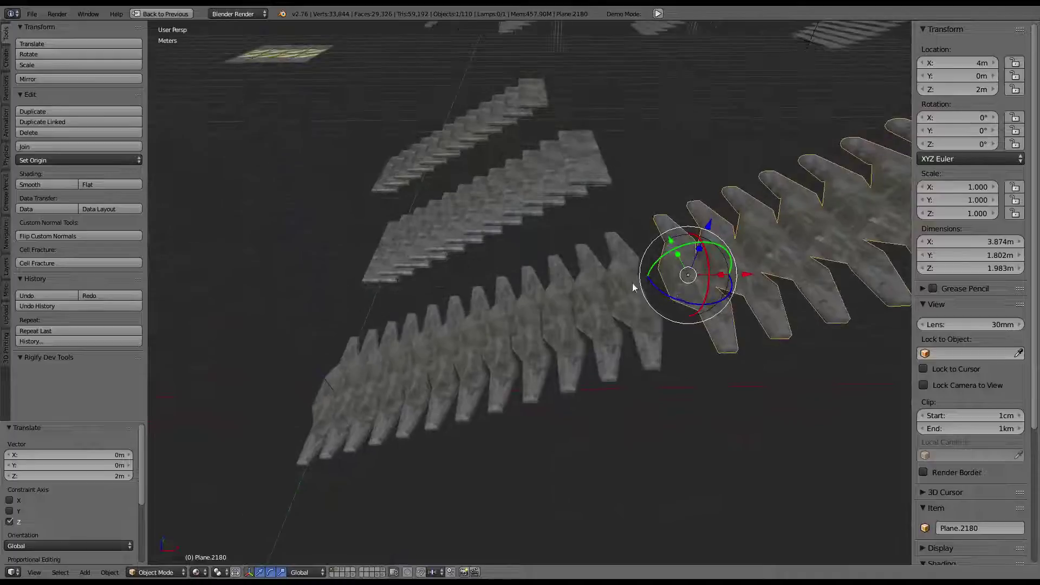
# Check the raised spine copy from the top view, then delete it
pyautogui.press('g')
pyautogui.press('x')
pyautogui.press('KP_7')
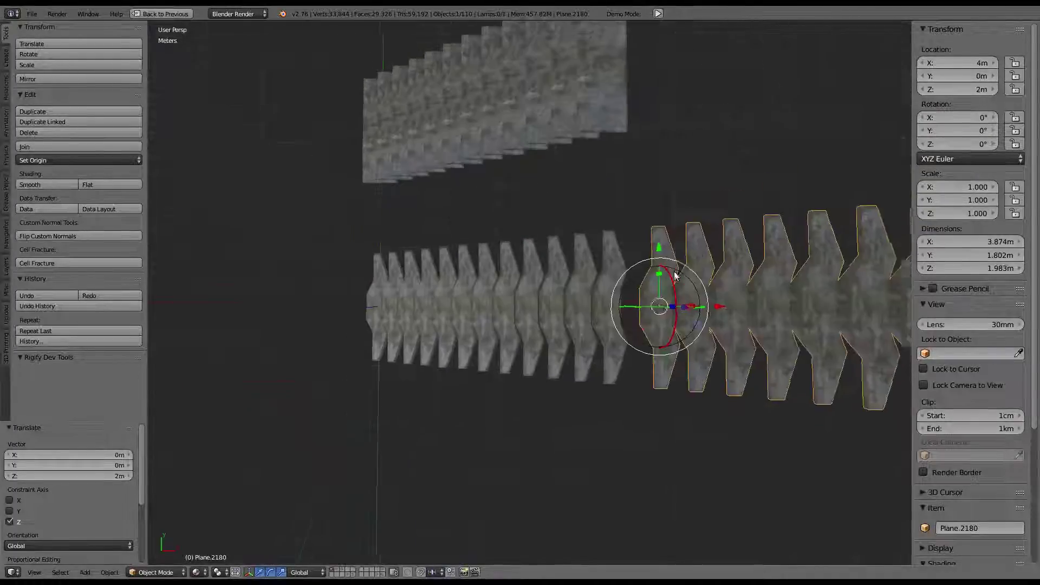
pyautogui.scroll(-2, 689, 302)
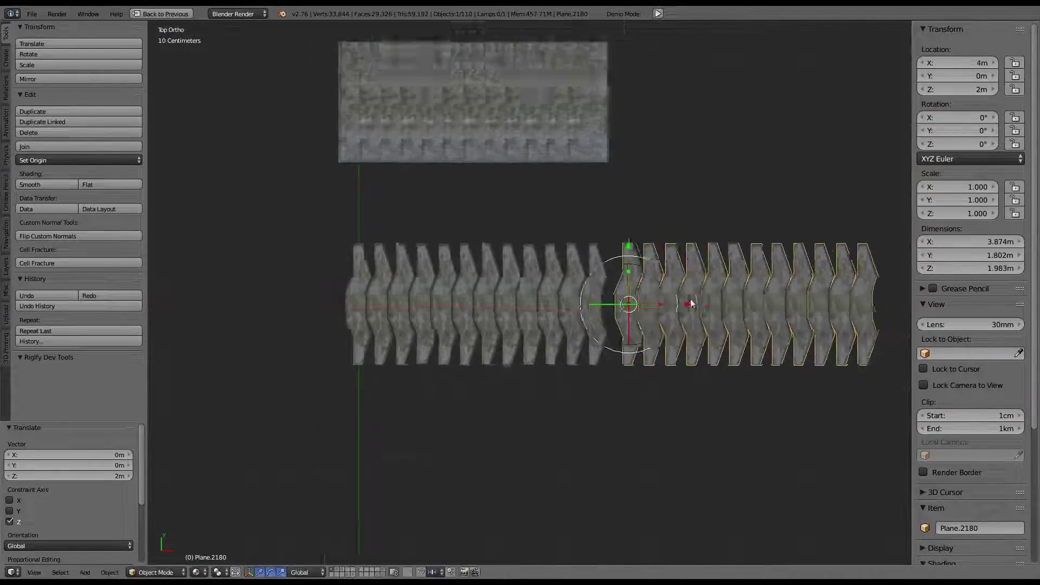
pyautogui.scroll(-3, 641, 290)
pyautogui.press('Delete')
# Drop another copy of the middle spine 4 m along X
pyautogui.rightClick(570, 302)
pyautogui.hotkey('shift', 'd')
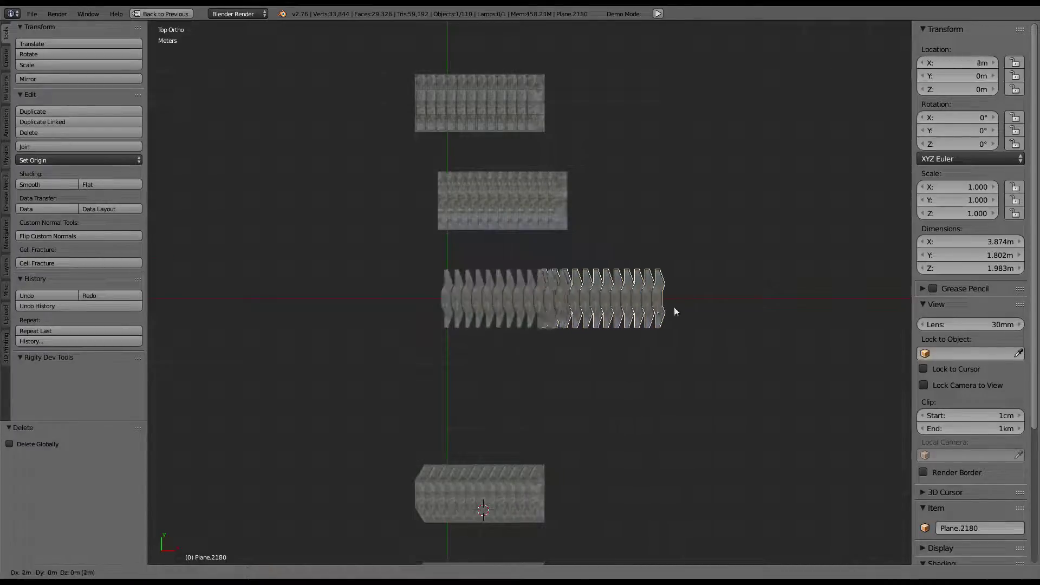
pyautogui.click(698, 304)
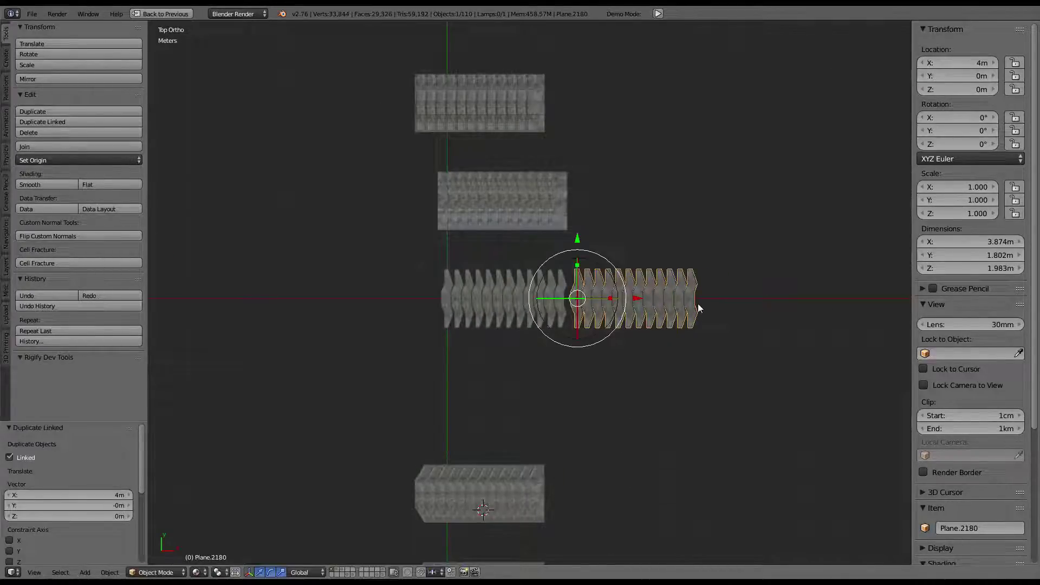
# Delete the new spine copy and select the middle spine Plane.1250 in perspective view
pyautogui.press('x')
pyautogui.click(698, 304)
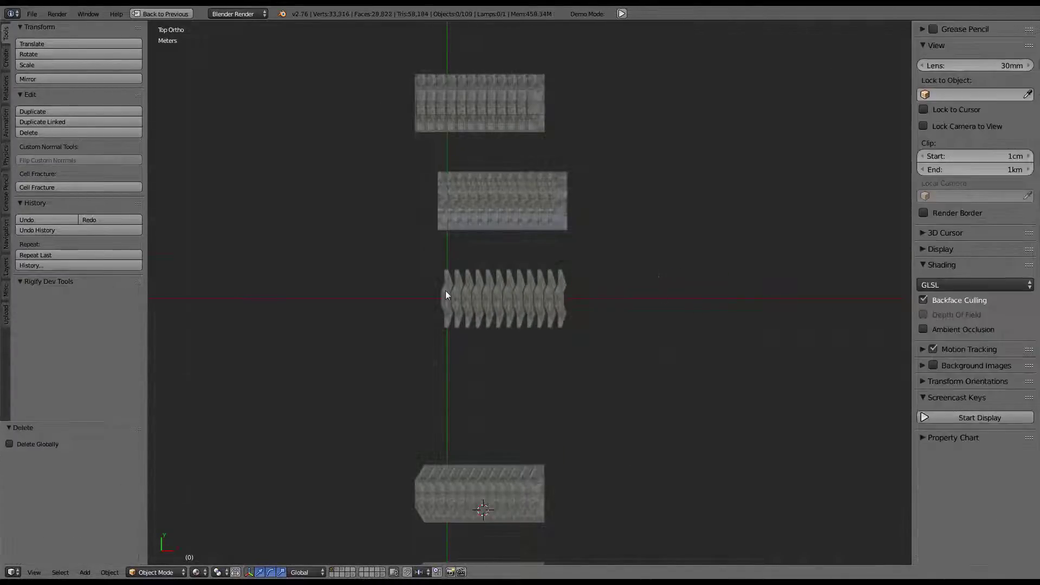
pyautogui.scroll(3, 558, 279)
pyautogui.scroll(2, 506, 309)
pyautogui.rightClick(506, 309)
pyautogui.keyDown('shift'); pyautogui.moveTo(506, 309); pyautogui.dragTo(588, 310, button='middle'); pyautogui.keyUp('shift')
pyautogui.scroll(3, 702, 313)
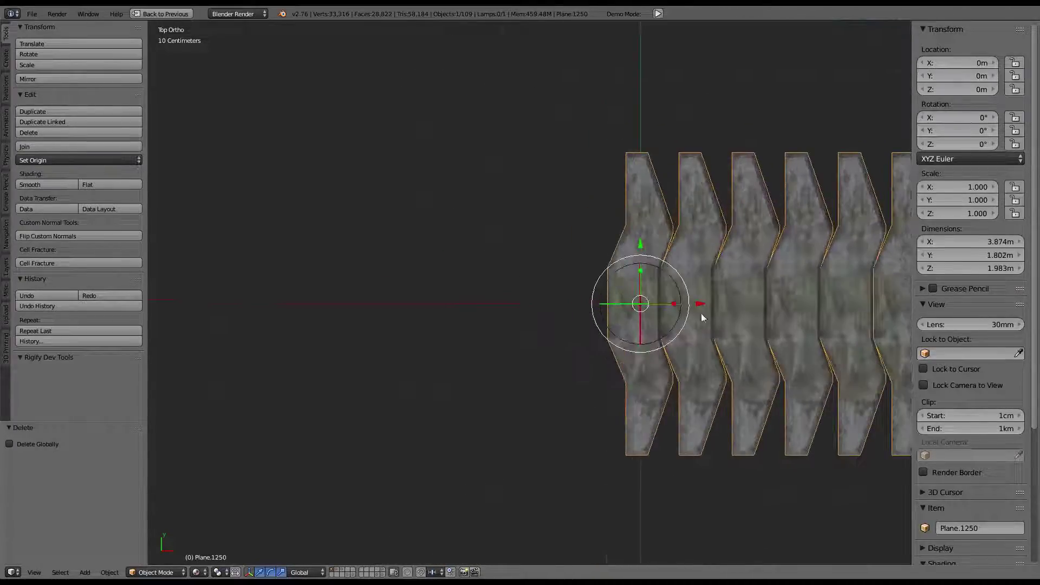
pyautogui.moveTo(701, 313)
pyautogui.mouseDown(button='middle')
pyautogui.moveTo(577, 302)
pyautogui.moveTo(564, 324)
pyautogui.moveTo(632, 361)
pyautogui.moveTo(595, 273)
pyautogui.mouseUp(button='middle')
pyautogui.press('KP_5')
pyautogui.scroll(3, 627, 367)
pyautogui.scroll(3, 600, 388)
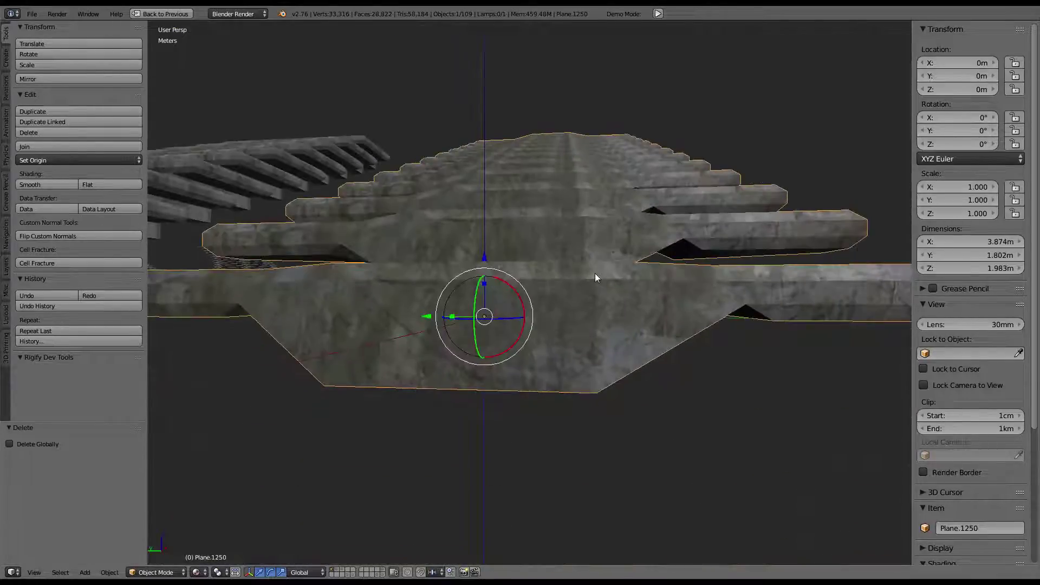
# Snap the 3D cursor to the end face of the spine's first step
pyautogui.press('Tab')
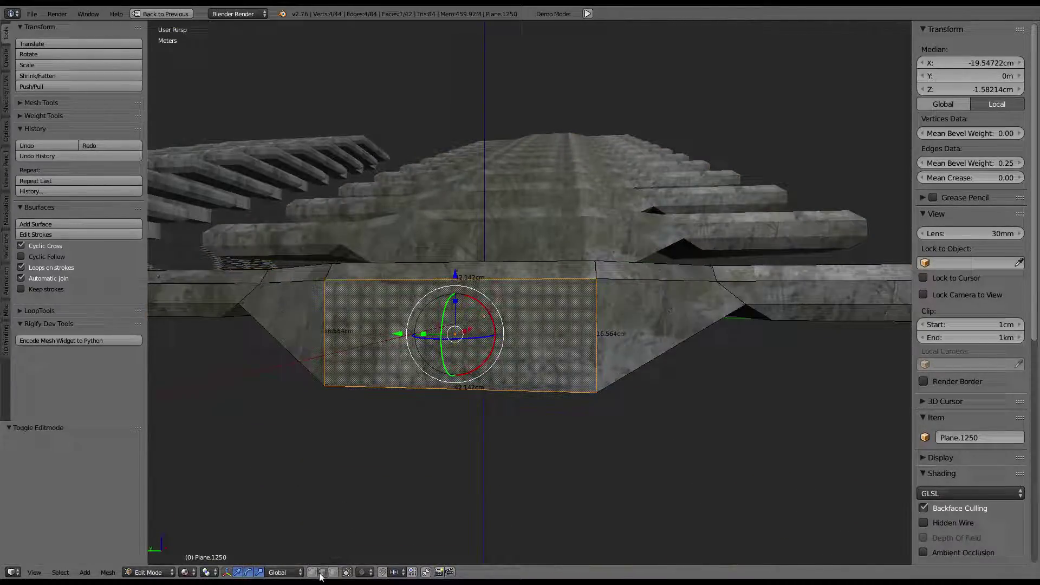
pyautogui.rightClick(450, 388)
pyautogui.hotkey('shift', 's')
pyautogui.click(466, 435)
pyautogui.press('Tab')
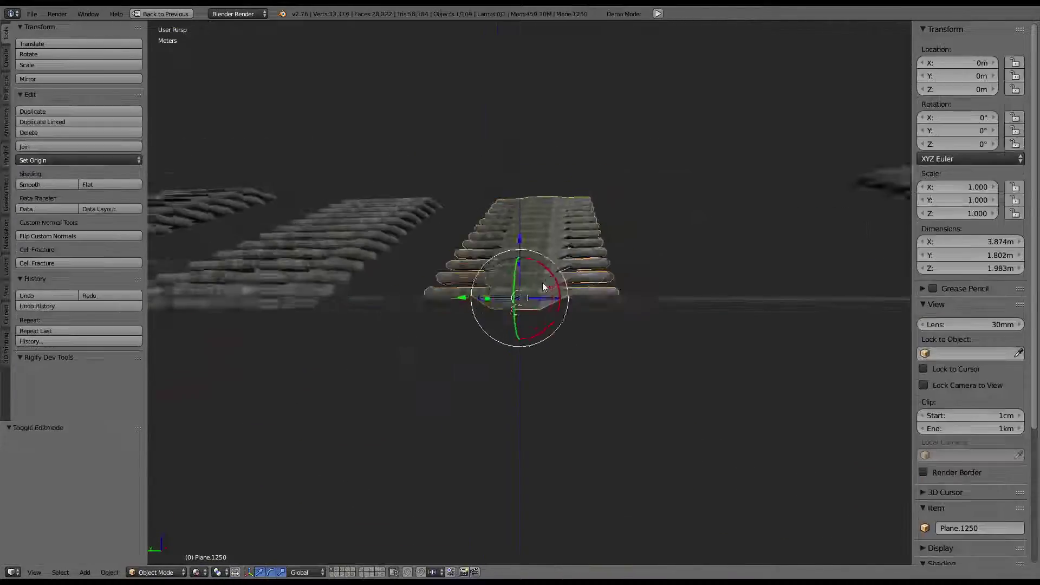
# Set Plane.1250's origin to the 3D cursor, at -19.54722 cm X and -9.86427 cm Z
pyautogui.moveTo(544, 287)
pyautogui.mouseDown(button='middle')
pyautogui.moveTo(228, 216)
pyautogui.moveTo(273, 222)
pyautogui.mouseUp(button='middle')
pyautogui.click(72, 158)
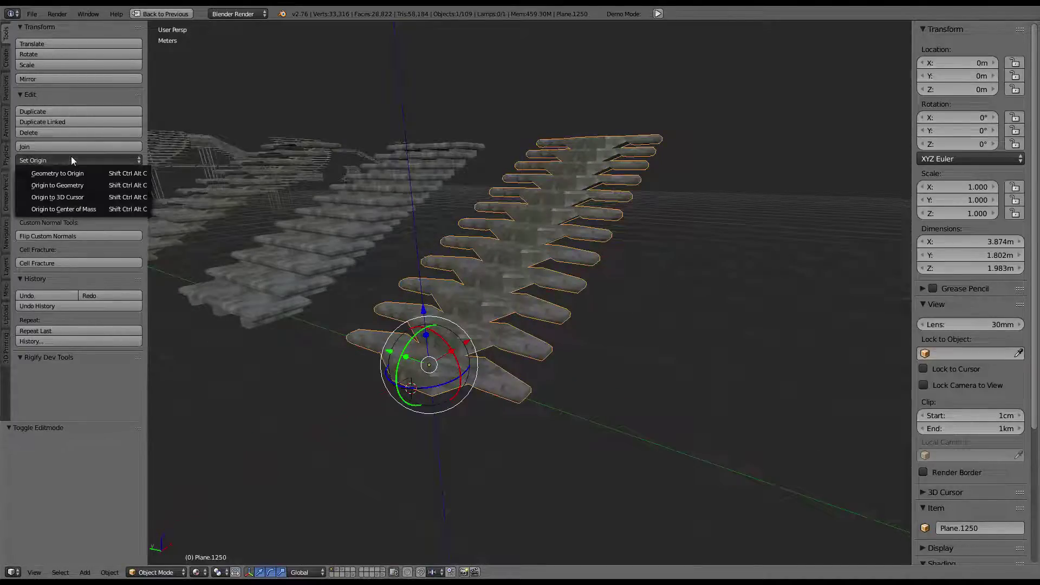
pyautogui.click(73, 198)
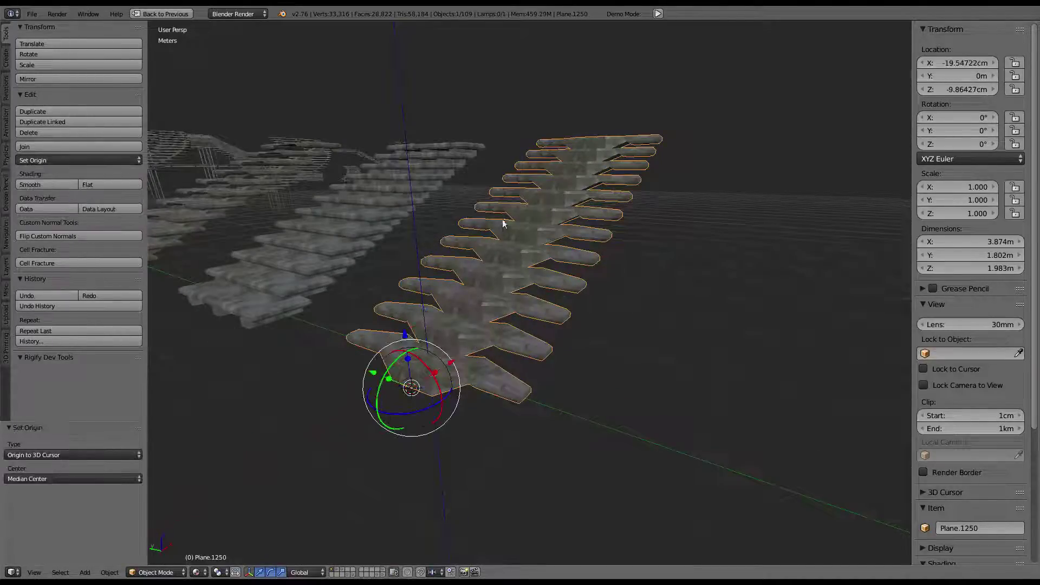
pyautogui.moveTo(401, 304); pyautogui.dragTo(424, 282, button='middle')
pyautogui.press('KP_7')
# Make a linked copy of the stairs and move it 4 m along X
pyautogui.scroll(-4, 634, 353)
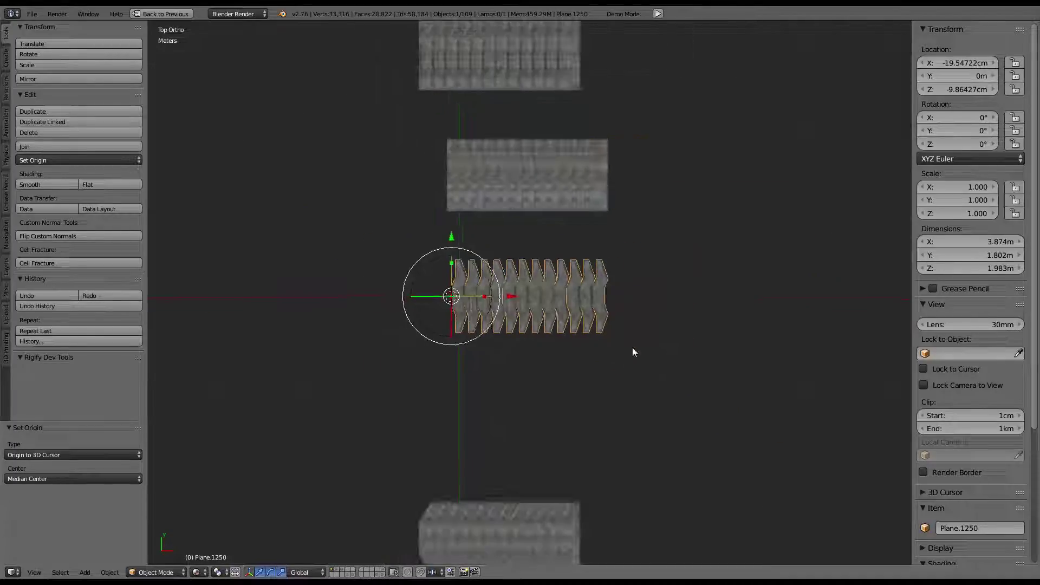
pyautogui.hotkey('alt', 'd')
pyautogui.rightClick(596, 307)
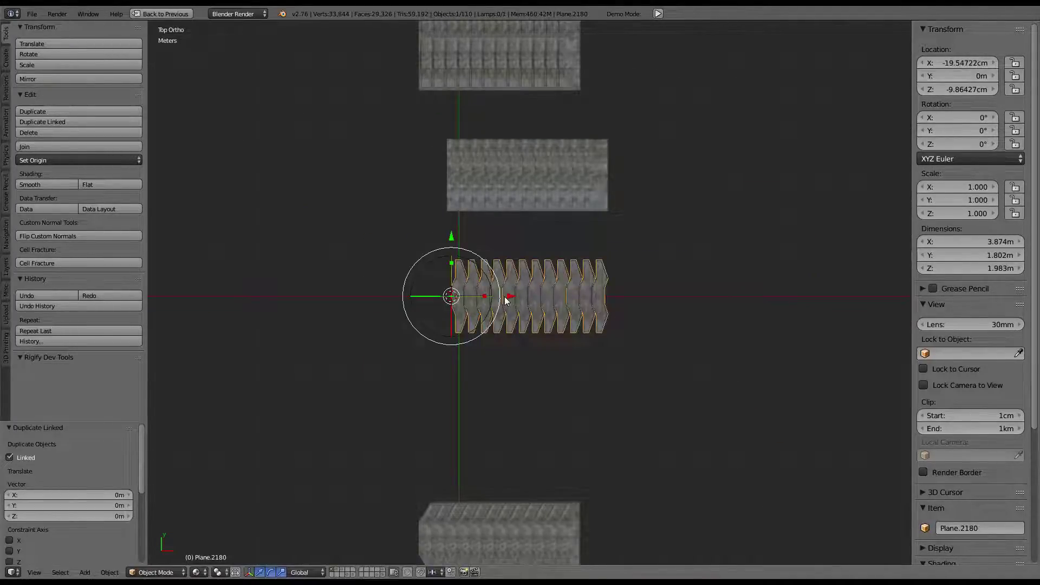
pyautogui.keyDown('ctrl'); pyautogui.moveTo(506, 300); pyautogui.dragTo(665, 298); pyautogui.keyUp('ctrl')
pyautogui.scroll(3, 672, 297)
pyautogui.scroll(3, 674, 296)
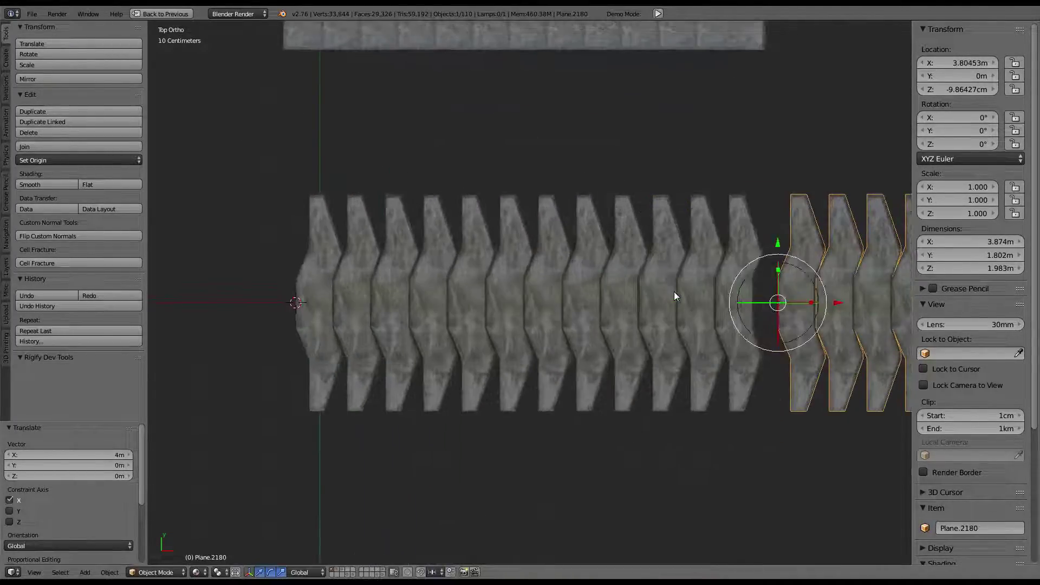
# Select all of the original spine's mesh and try a first X-axis stretch
pyautogui.rightClick(653, 293)
pyautogui.press('Tab')
pyautogui.press('a')
pyautogui.press('s')
pyautogui.press('x')
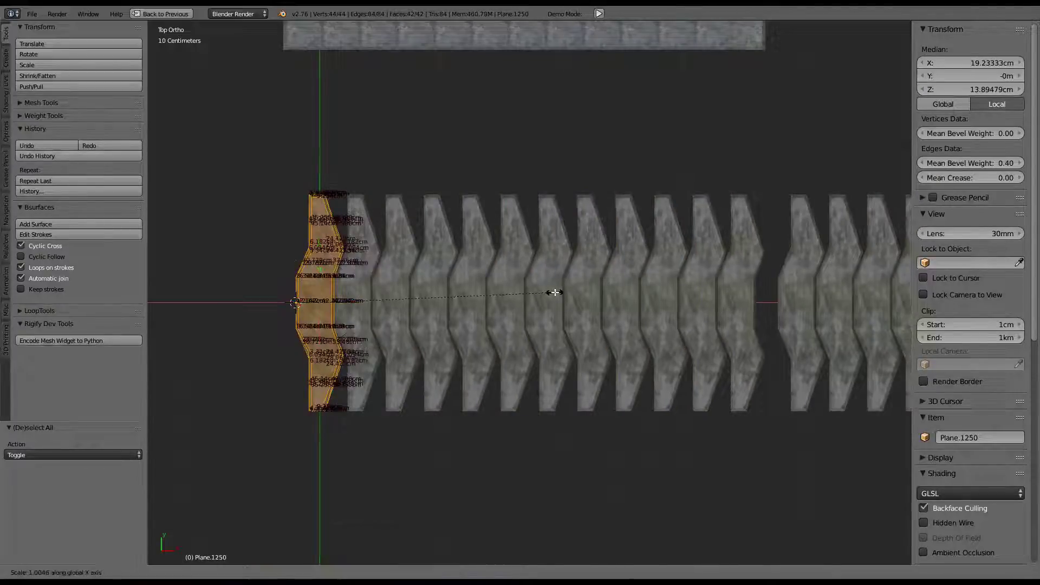
pyautogui.click(555, 293)
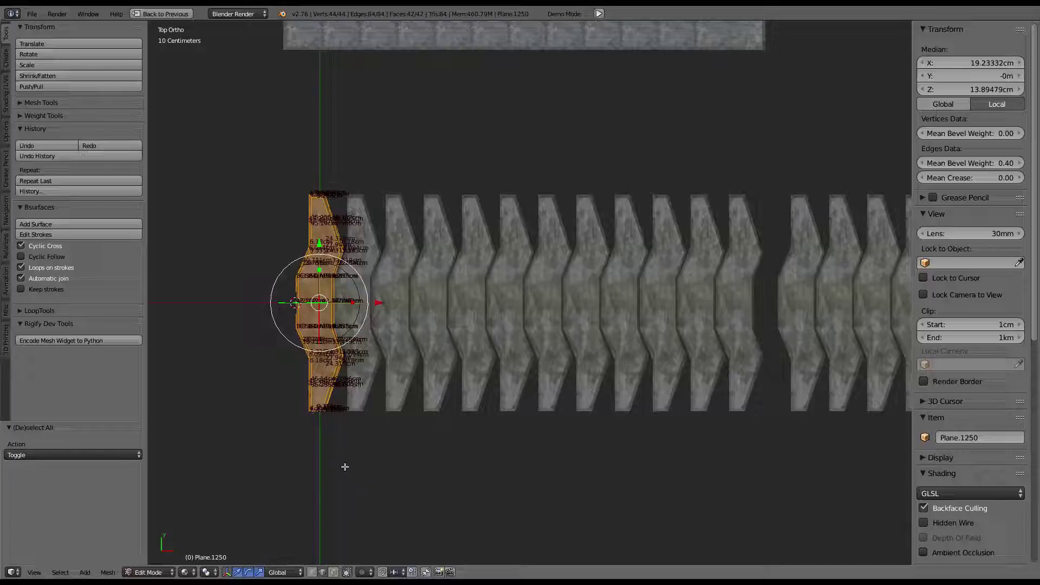
# With the pivot on the 3D cursor, stretch the treads along X to span 4.074 m
pyautogui.click(215, 574)
pyautogui.click(223, 549)
pyautogui.scroll(3, 750, 244)
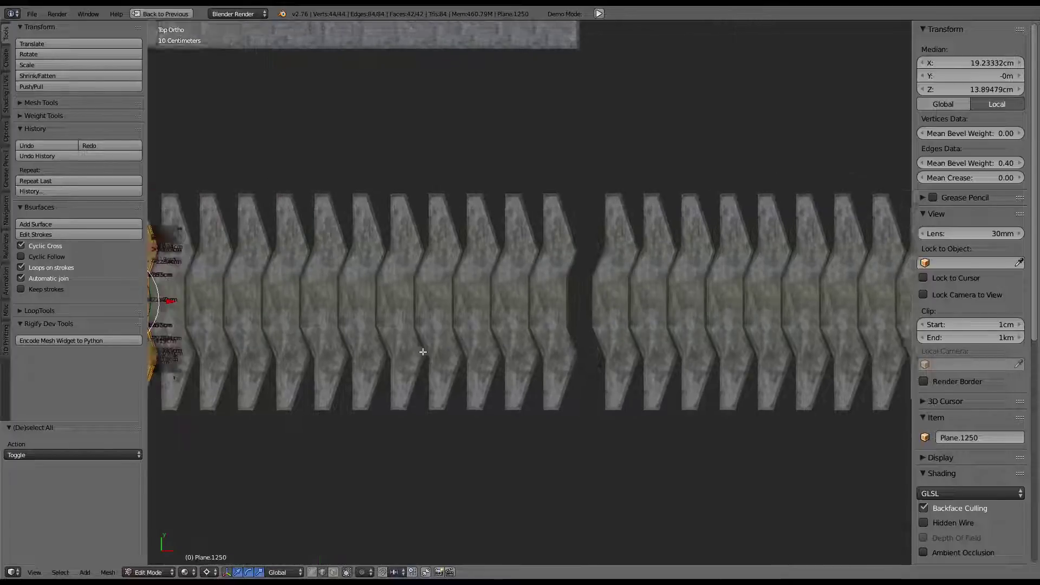
pyautogui.scroll(3, 751, 243)
pyautogui.press('s')
pyautogui.press('x')
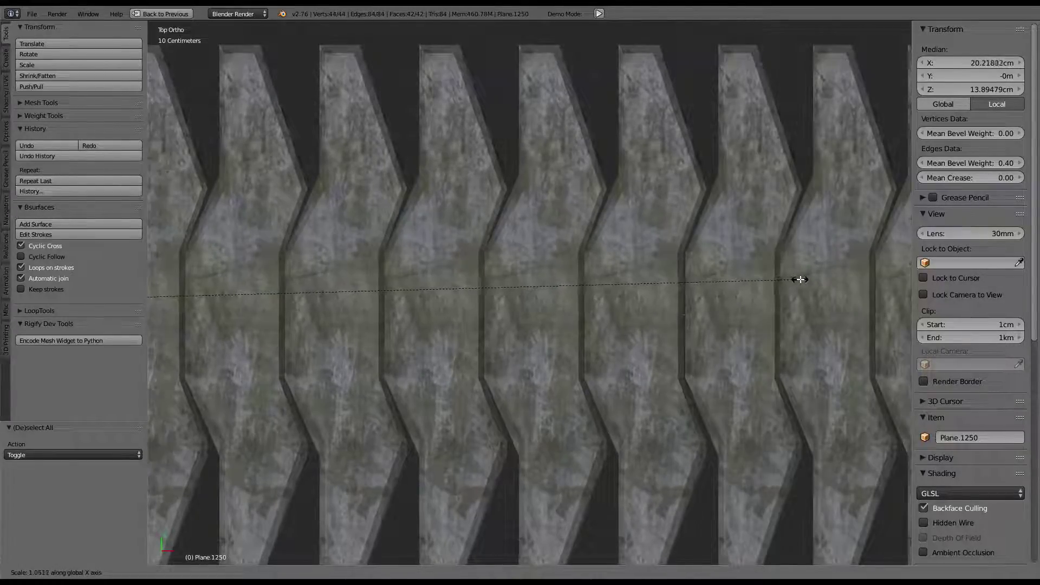
pyautogui.click(807, 280)
pyautogui.press('Tab')
pyautogui.scroll(-3, 702, 265)
pyautogui.scroll(-1, 661, 304)
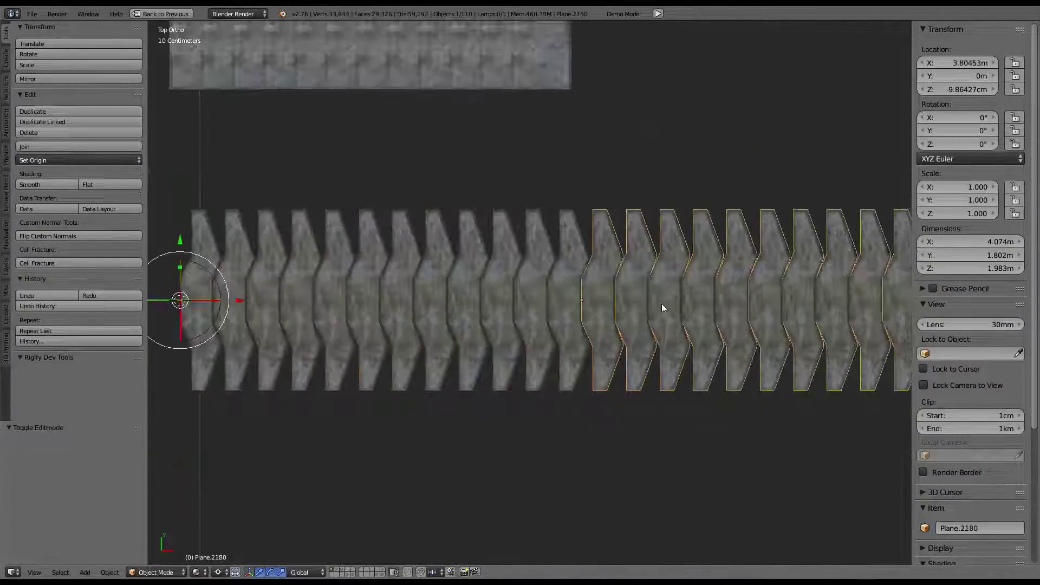
pyautogui.moveTo(680, 282)
pyautogui.mouseDown(button='middle')
pyautogui.moveTo(589, 226)
pyautogui.moveTo(571, 228)
pyautogui.moveTo(506, 323)
pyautogui.mouseUp(button='middle')
# Lift the stair copy about 2 m, check it in right view, then undo it
pyautogui.moveTo(447, 346); pyautogui.dragTo(449, 269)
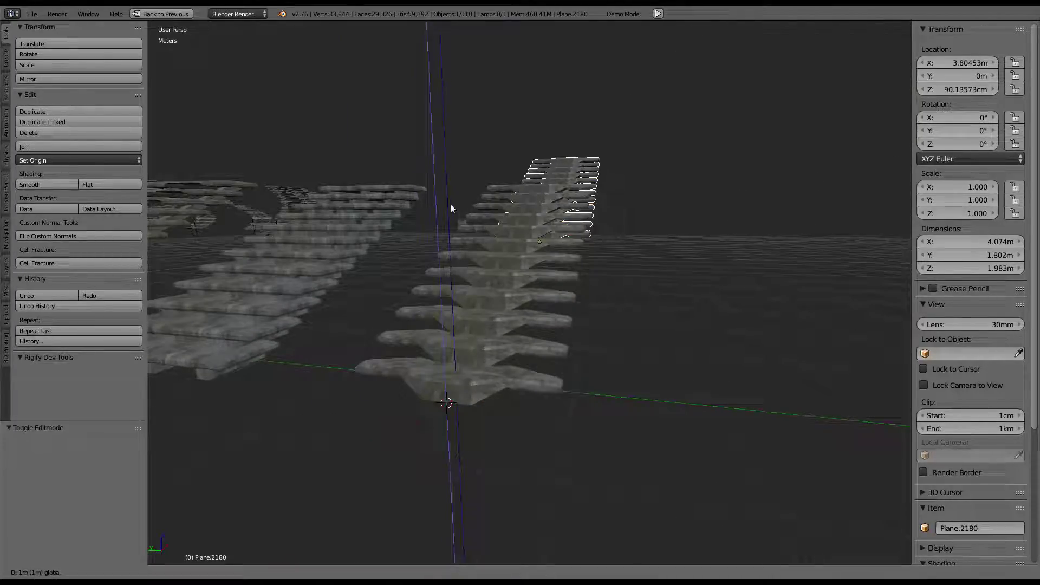
pyautogui.moveTo(451, 204); pyautogui.dragTo(450, 146)
pyautogui.moveTo(450, 147)
pyautogui.mouseDown(button='middle')
pyautogui.moveTo(750, 121)
pyautogui.moveTo(610, 242)
pyautogui.moveTo(591, 224)
pyautogui.moveTo(605, 254)
pyautogui.moveTo(580, 260)
pyautogui.moveTo(507, 241)
pyautogui.moveTo(548, 235)
pyautogui.mouseUp(button='middle')
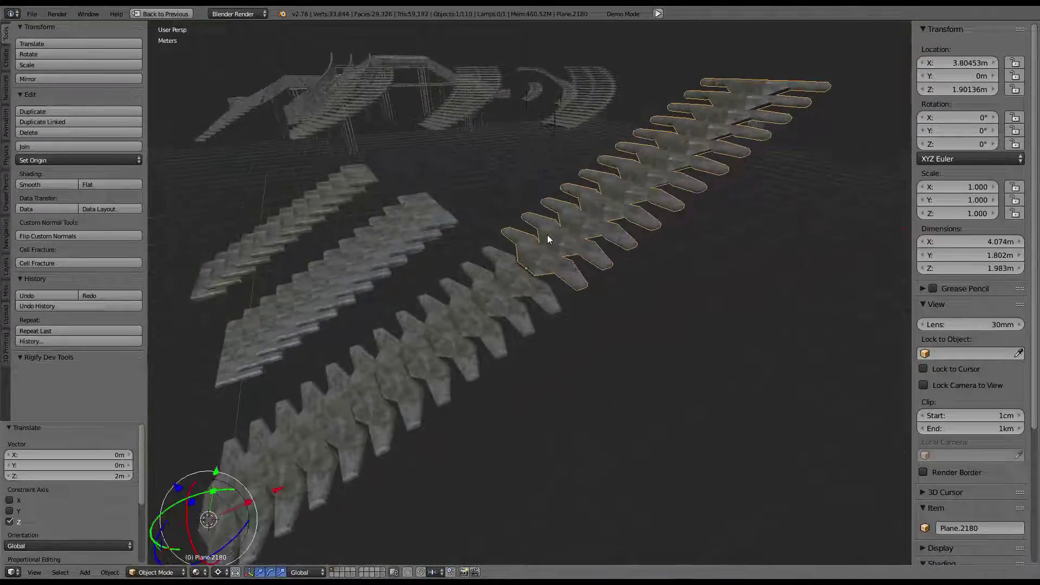
pyautogui.press('KP_3')
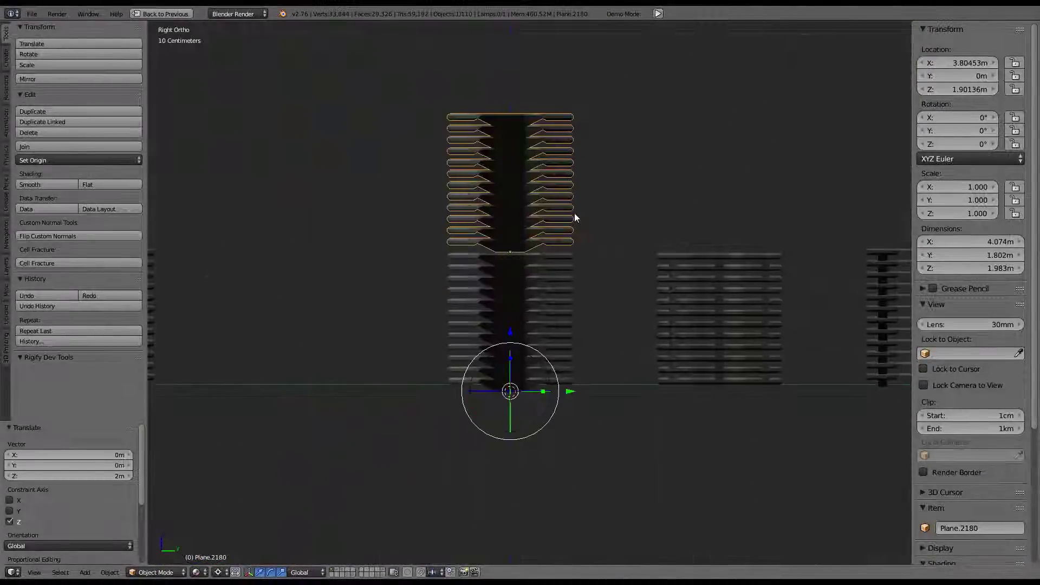
pyautogui.hotkey('ctrl', 'z')
pyautogui.press('g')
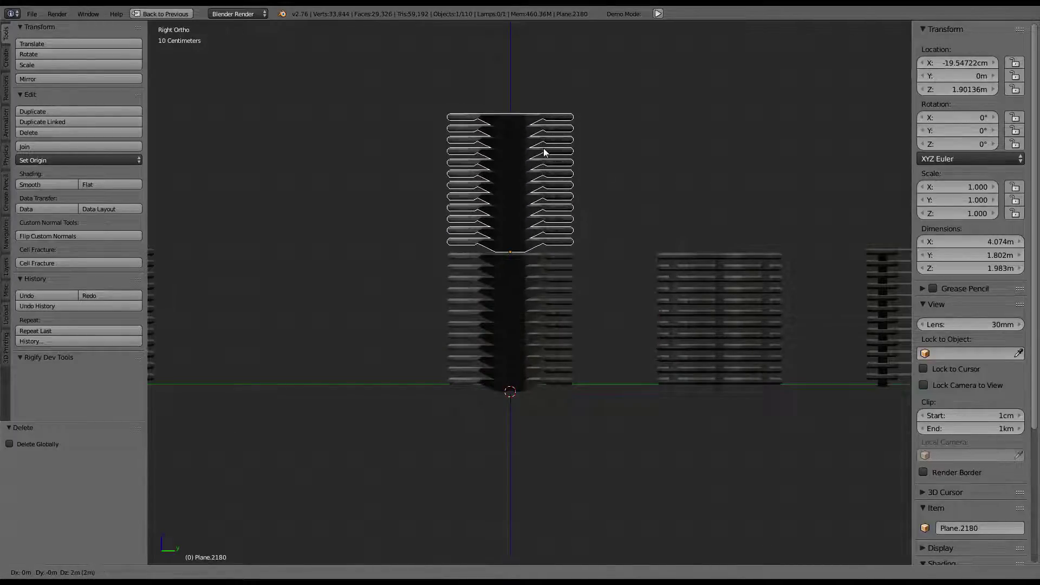
pyautogui.rightClick(544, 152)
pyautogui.scroll(-3, 545, 144)
pyautogui.scroll(-3, 544, 144)
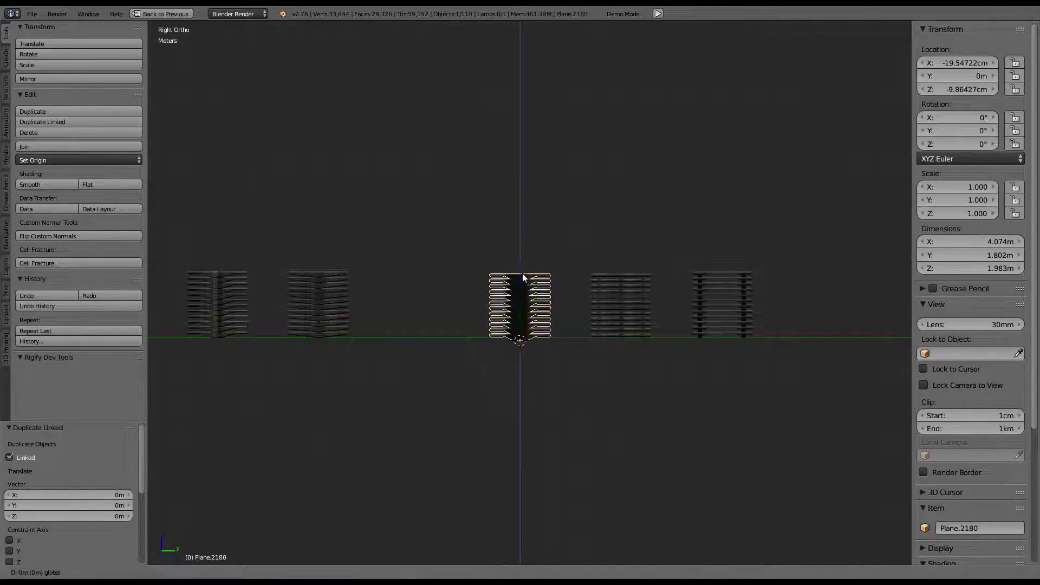
# Place a new linked copy of the stairs 2 m above the original and edit Plane.1250's mesh
pyautogui.hotkey('alt', 'd')
pyautogui.press('z')
pyautogui.click(524, 197)
pyautogui.scroll(2, 537, 200)
pyautogui.scroll(3, 542, 198)
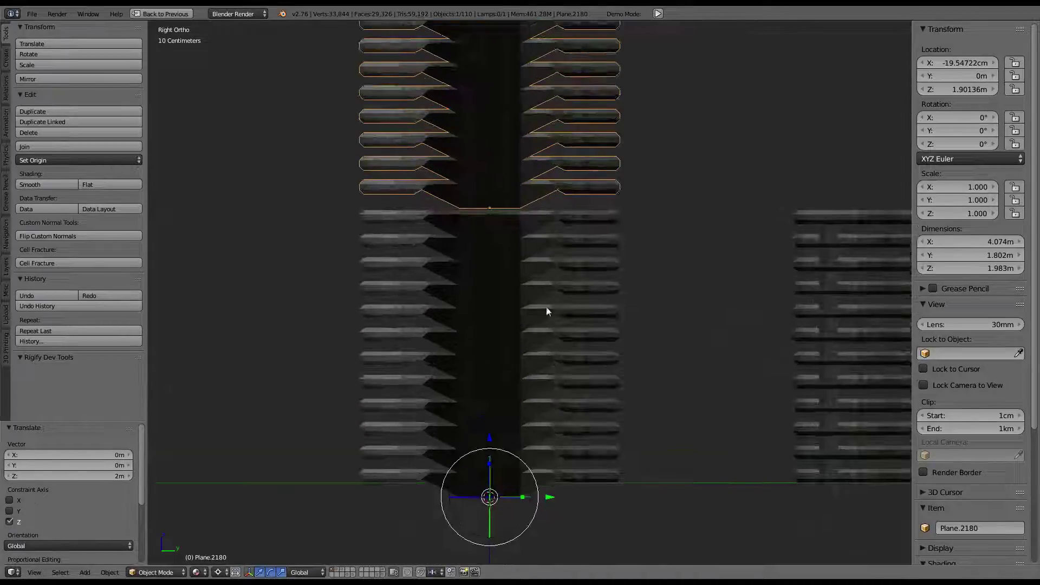
pyautogui.press('Tab')
pyautogui.press('Tab')
pyautogui.rightClick(494, 365)
pyautogui.press('Tab')
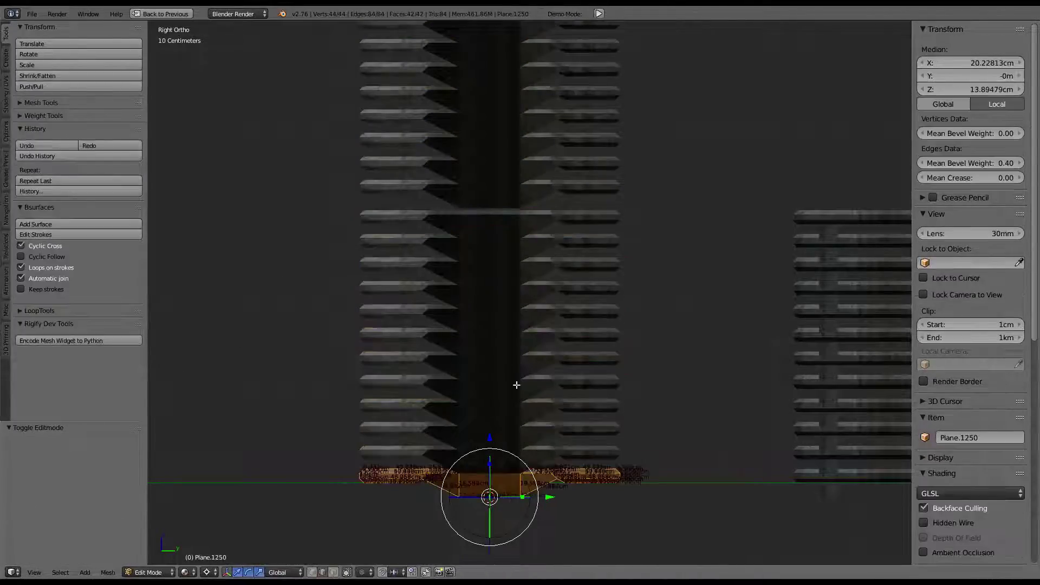
# Select all the tread geometry and inspect the stairs from front and side views
pyautogui.press('a')
pyautogui.press('a')
pyautogui.scroll(1, 495, 365)
pyautogui.moveTo(481, 349); pyautogui.dragTo(484, 340, button='middle')
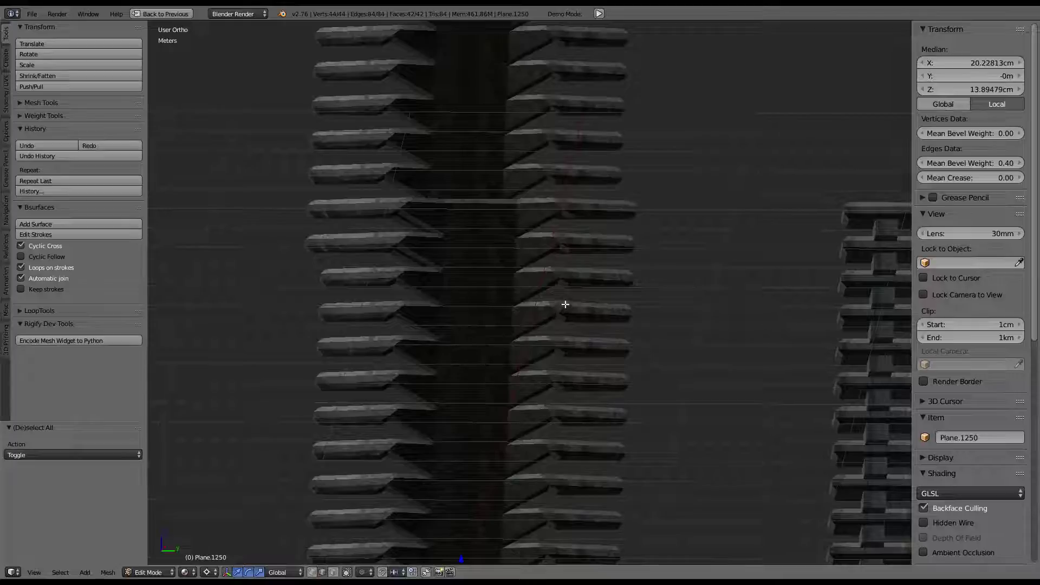
pyautogui.press('KP_1')
pyautogui.press('ctrl+KP_3')
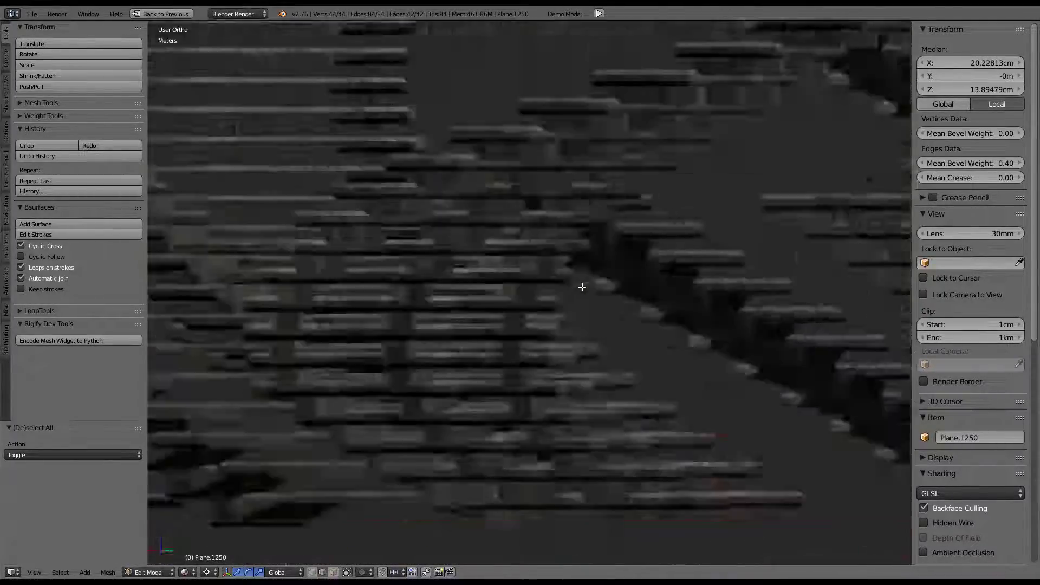
pyautogui.moveTo(573, 330); pyautogui.dragTo(573, 329, button='middle')
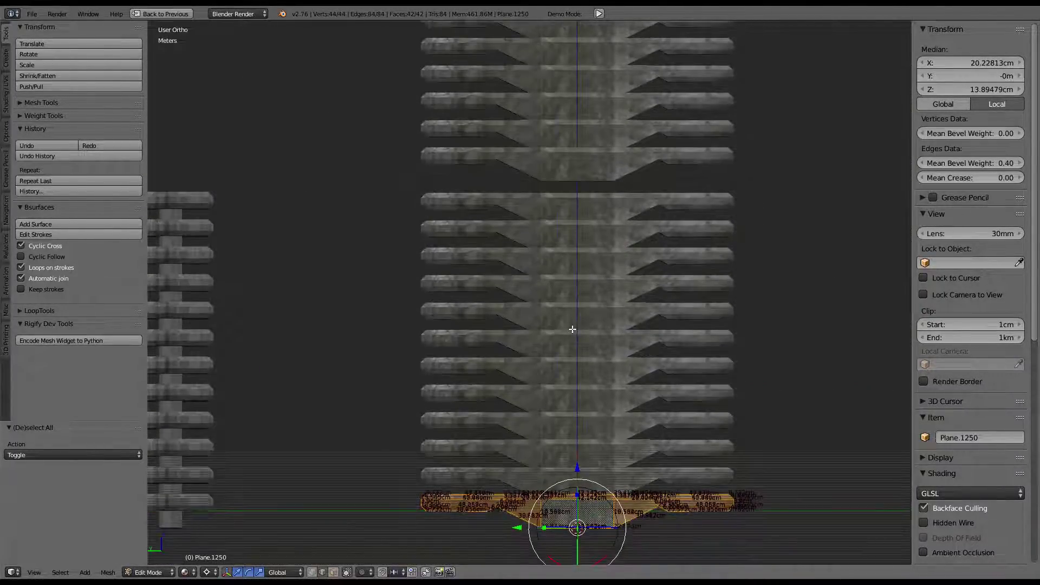
pyautogui.press('KP_3')
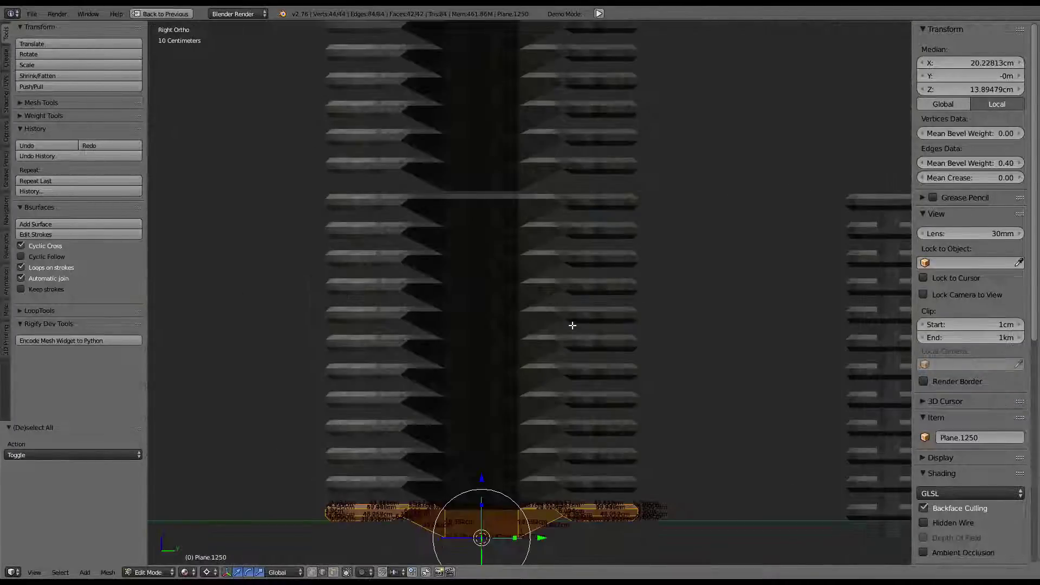
pyautogui.press('ctrl+KP_3')
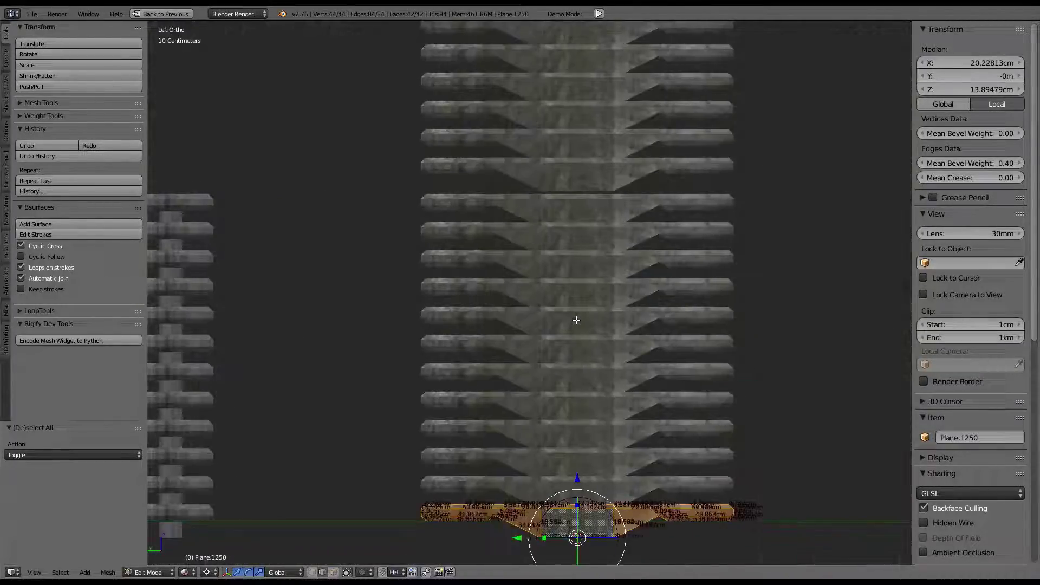
# Scale the bottom tread by about 1.009 along Z only, after abandoning a Y-axis attempt
pyautogui.press('s')
pyautogui.press('y')
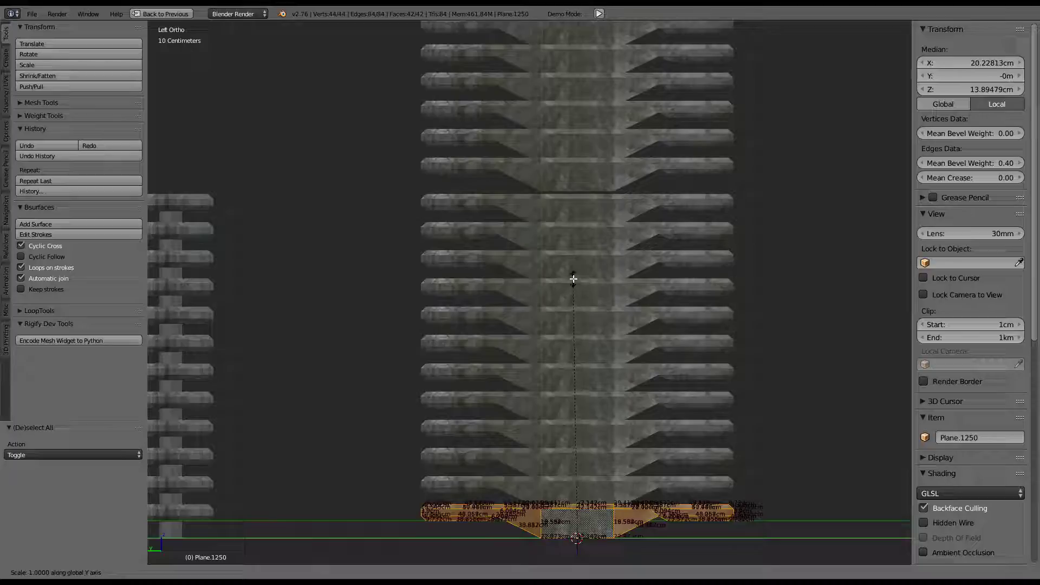
pyautogui.press('Escape')
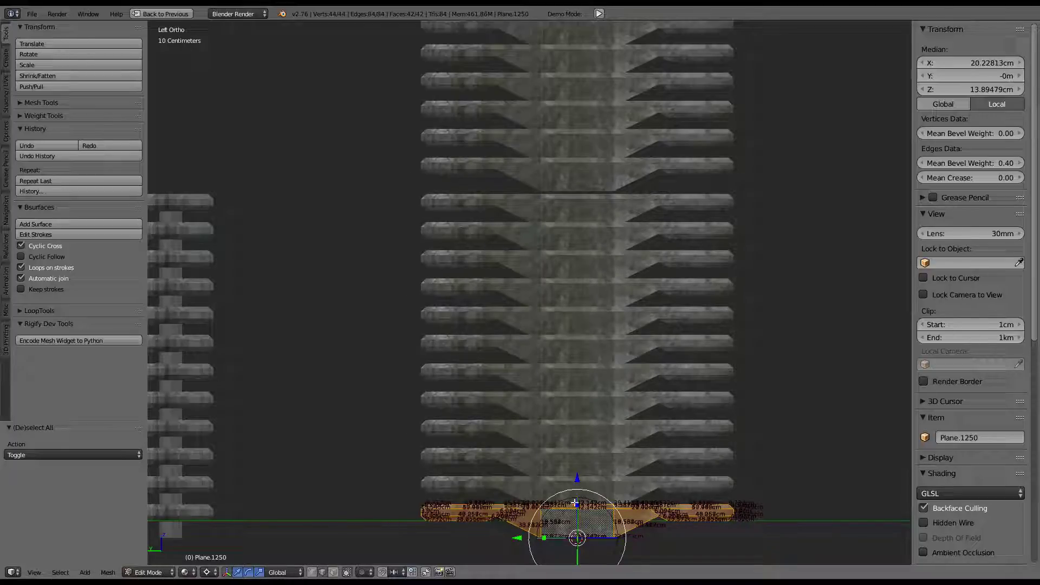
pyautogui.press('s')
pyautogui.press('z')
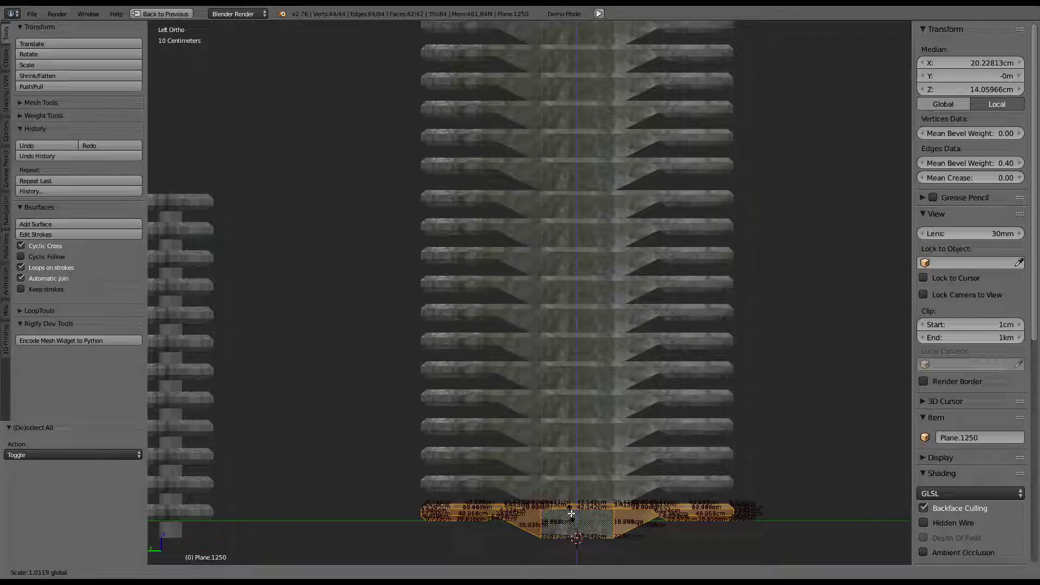
pyautogui.click(572, 516)
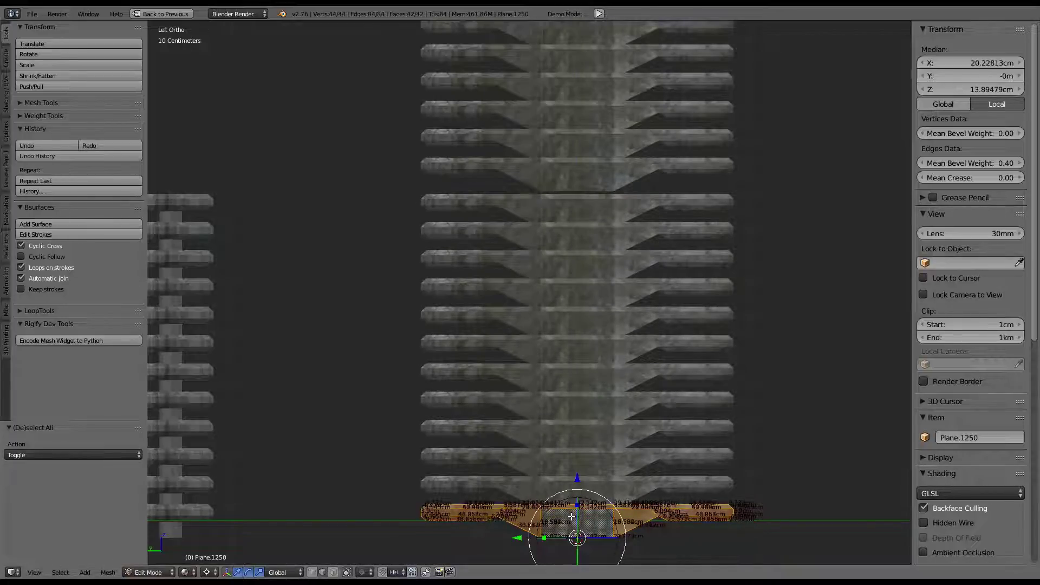
pyautogui.click(579, 509)
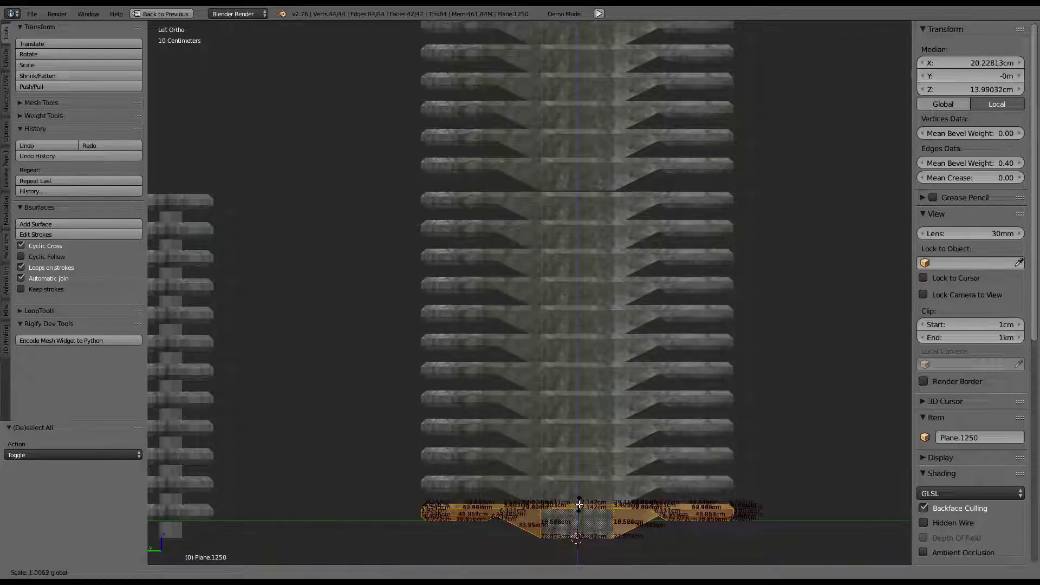
pyautogui.click(579, 504)
pyautogui.scroll(-2, 734, 275)
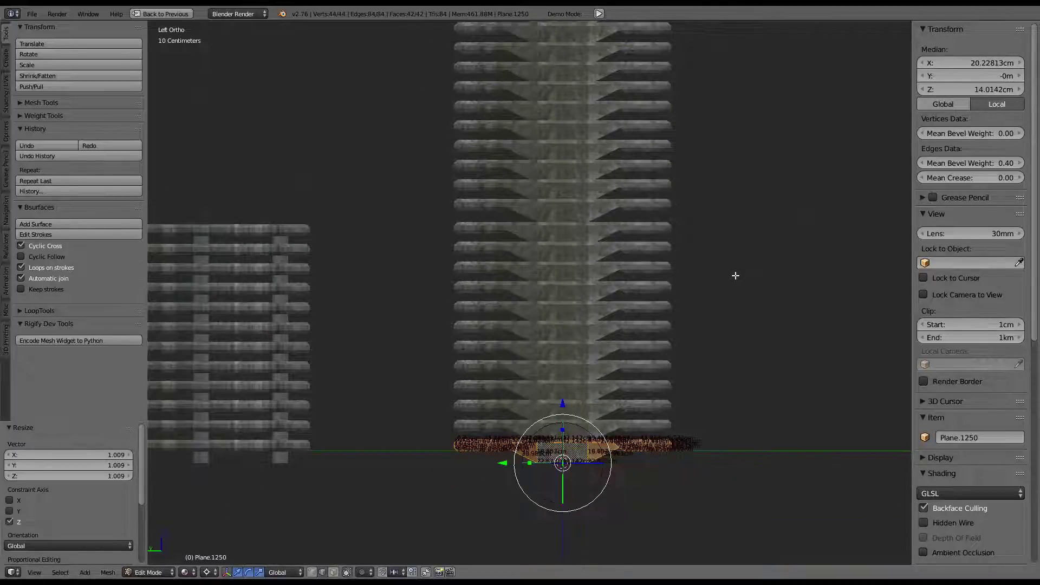
pyautogui.moveTo(736, 275)
pyautogui.mouseDown(button='middle')
pyautogui.moveTo(692, 293)
pyautogui.moveTo(523, 222)
pyautogui.mouseUp(button='middle')
# Move the Plane.2180 stair array 4 m along X, apart from the other rows
pyautogui.press('Tab')
pyautogui.rightClick(486, 224)
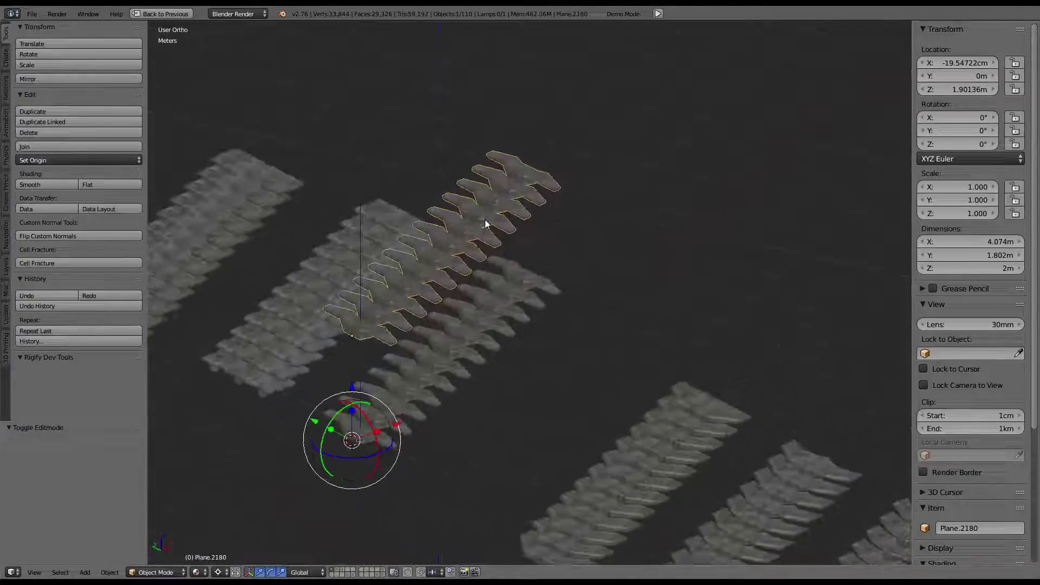
pyautogui.moveTo(388, 433); pyautogui.dragTo(489, 389)
pyautogui.rightClick(468, 398)
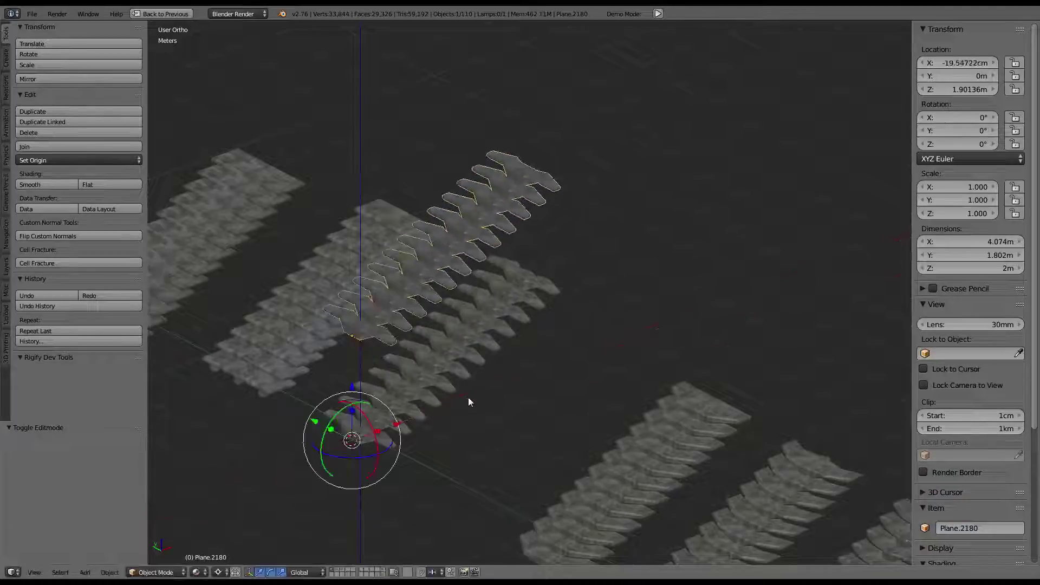
pyautogui.moveTo(398, 424); pyautogui.dragTo(603, 366)
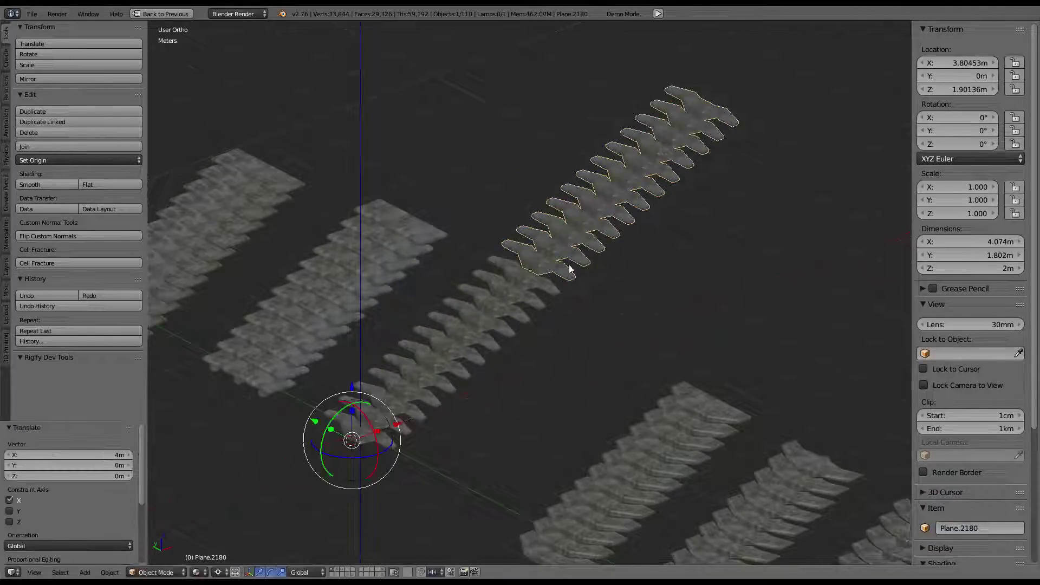
pyautogui.moveTo(566, 272)
pyautogui.mouseDown(button='middle')
pyautogui.moveTo(576, 262)
pyautogui.moveTo(584, 310)
pyautogui.moveTo(635, 301)
pyautogui.moveTo(596, 216)
pyautogui.moveTo(683, 316)
pyautogui.mouseUp(button='middle')
pyautogui.press('a')
# Inspect the Plane.2180 stair array's mesh in Edit Mode
pyautogui.scroll(5, 624, 307)
pyautogui.scroll(-3, 668, 304)
pyautogui.scroll(-5, 694, 302)
pyautogui.scroll(3, 688, 319)
pyautogui.scroll(-3, 688, 319)
pyautogui.press('Tab')
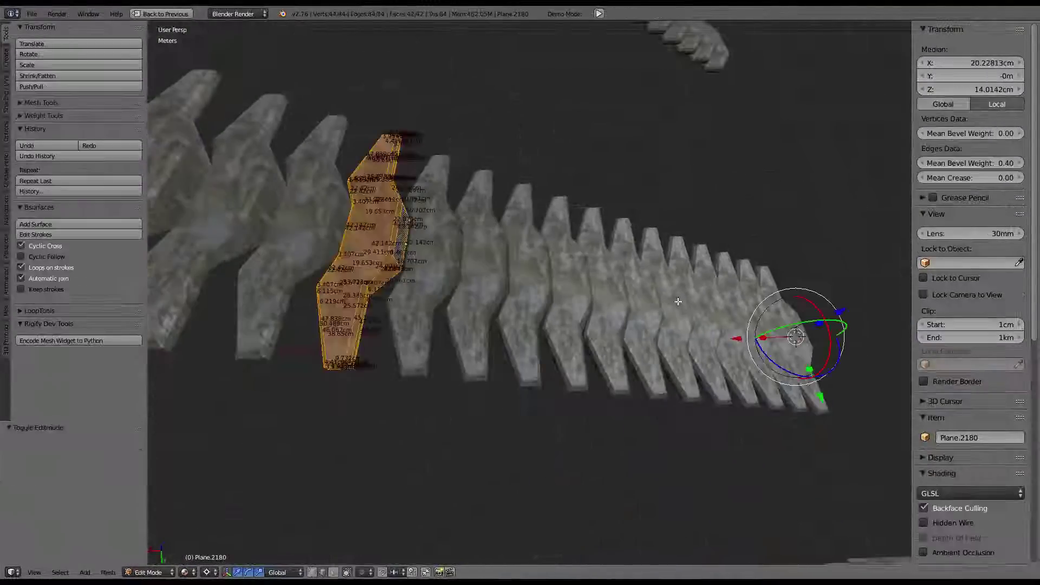
pyautogui.scroll(3, 739, 308)
pyautogui.scroll(-3, 738, 307)
pyautogui.press('Tab')
# Select the Plane.1250 stair piece and inspect its mesh in Edit Mode
pyautogui.rightClick(829, 334)
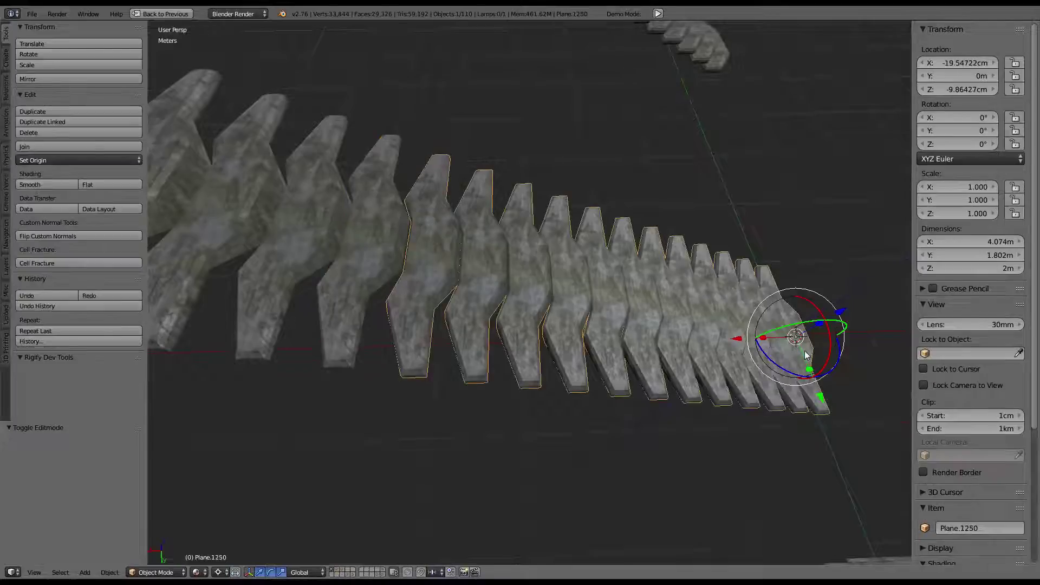
pyautogui.press('Tab')
pyautogui.scroll(2, 792, 339)
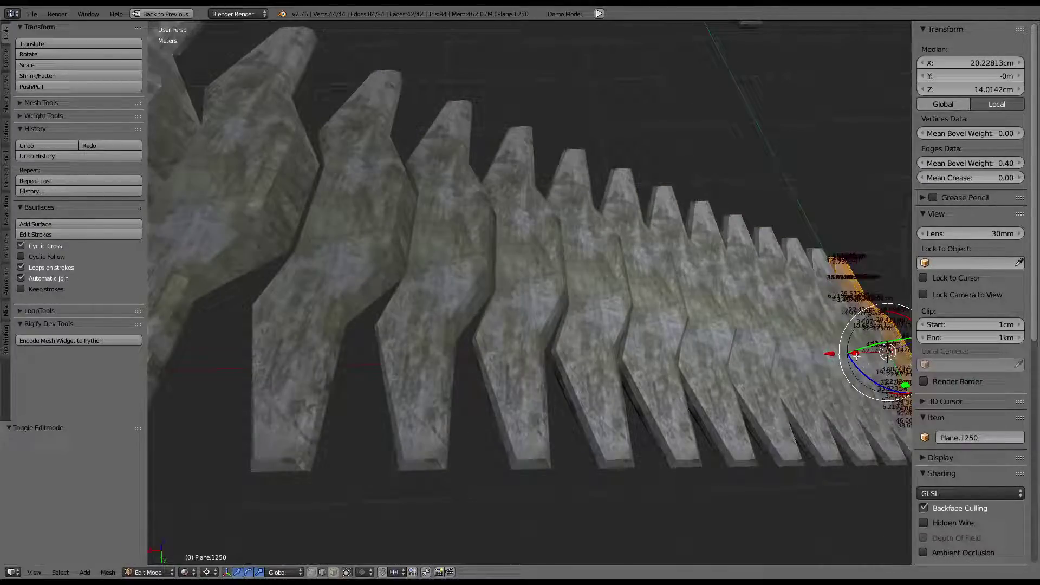
pyautogui.scroll(-3, 671, 278)
pyautogui.press('Tab')
pyautogui.scroll(-2, 672, 279)
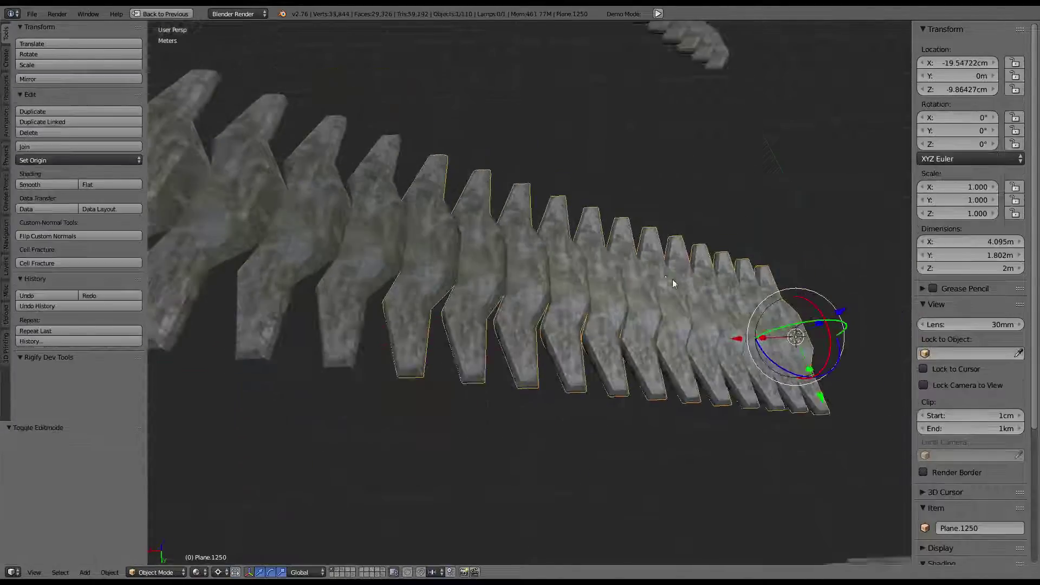
pyautogui.moveTo(672, 278)
pyautogui.mouseDown(button='middle')
pyautogui.moveTo(700, 220)
pyautogui.moveTo(623, 216)
pyautogui.moveTo(674, 230)
pyautogui.moveTo(542, 258)
pyautogui.moveTo(272, 208)
pyautogui.moveTo(294, 204)
pyautogui.mouseUp(button='middle')
pyautogui.press('a')
# Delete the stray Plane.2179 piece
pyautogui.rightClick(272, 208)
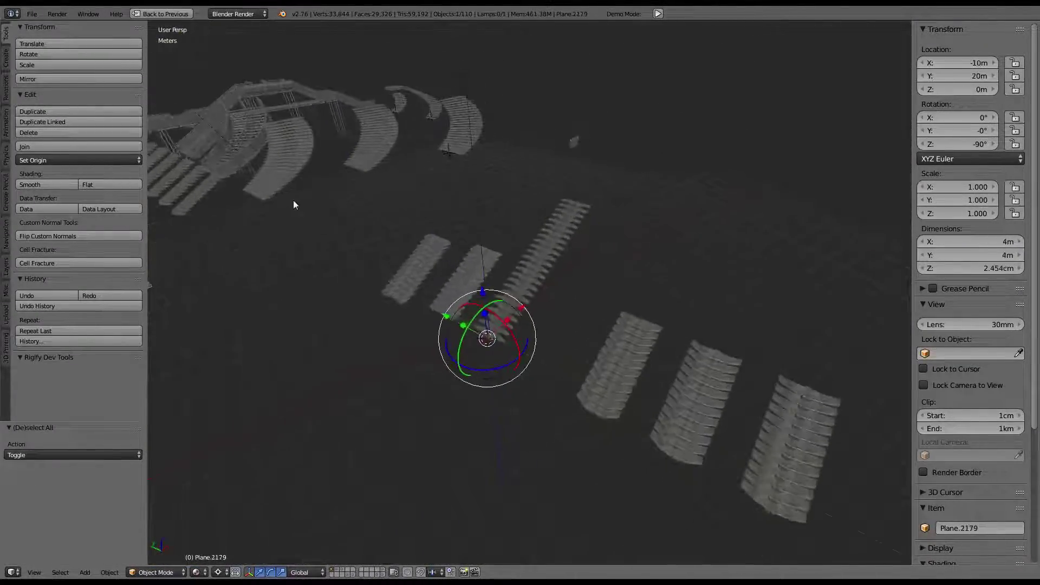
pyautogui.press('g')
pyautogui.press('Escape')
pyautogui.press('Delete')
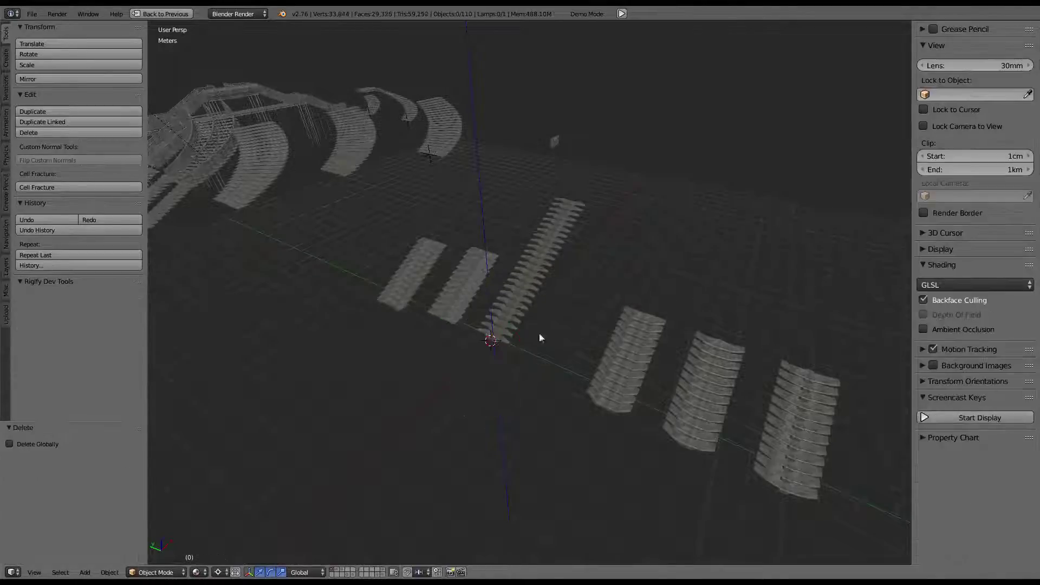
pyautogui.click(219, 574)
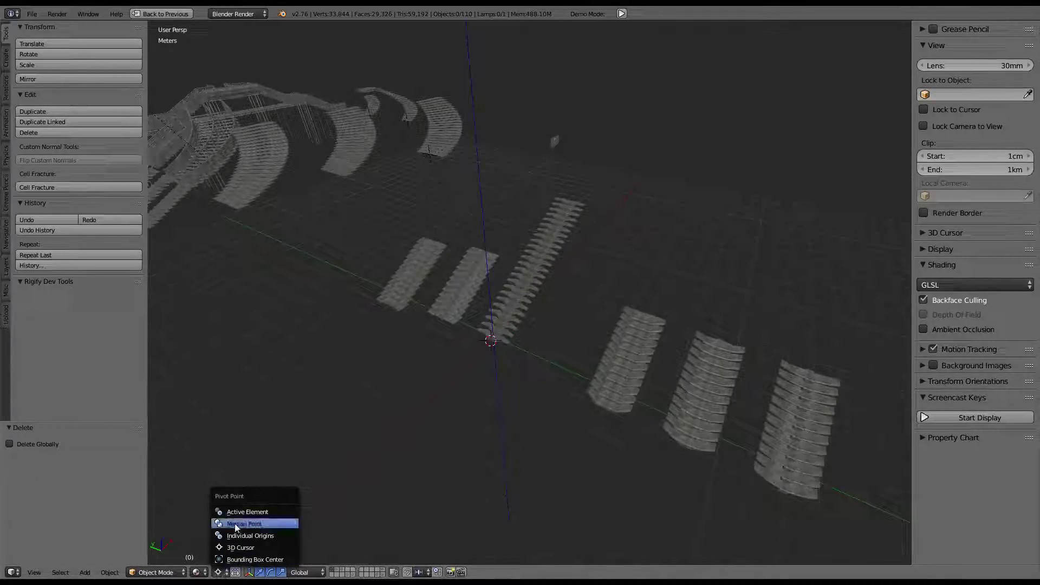
# Make a linked copy of the striped plate, placed at 7 m X, -1 m Y, 2 m Z
pyautogui.hotkey('shift', 'd')
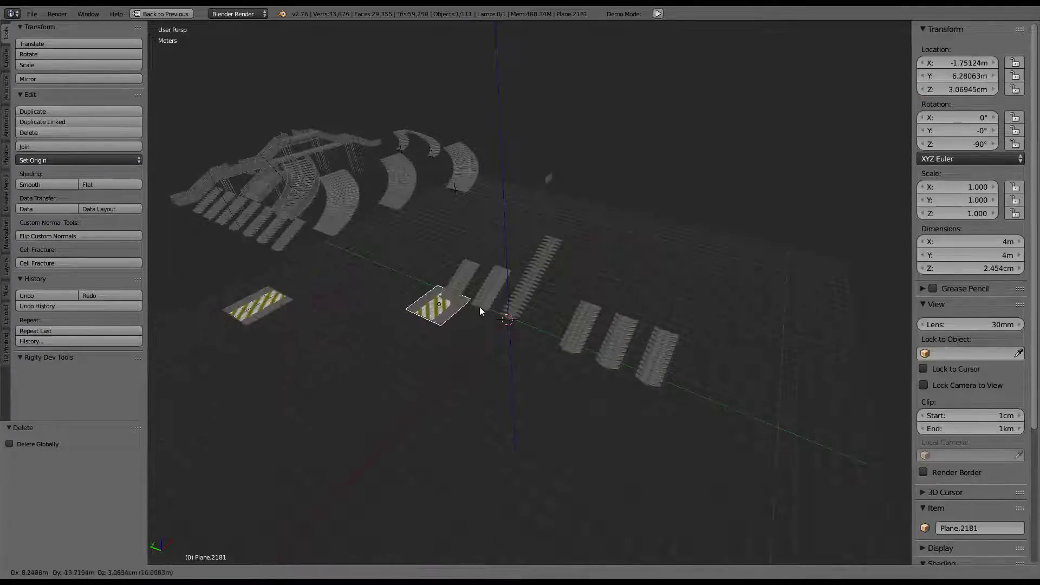
pyautogui.click(584, 270)
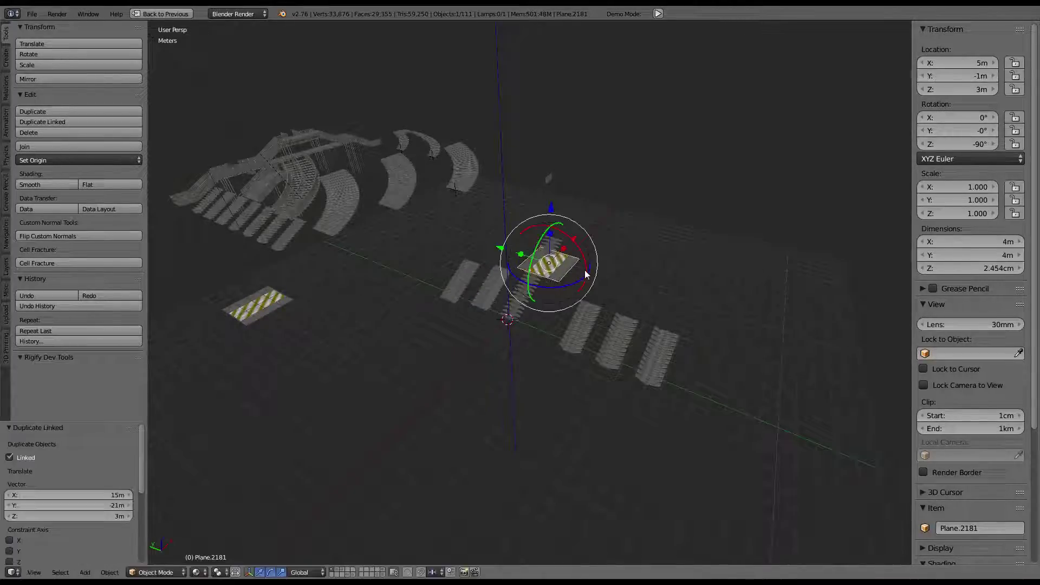
pyautogui.moveTo(584, 269)
pyautogui.mouseDown(button='middle')
pyautogui.moveTo(581, 252)
pyautogui.moveTo(479, 214)
pyautogui.mouseUp(button='middle')
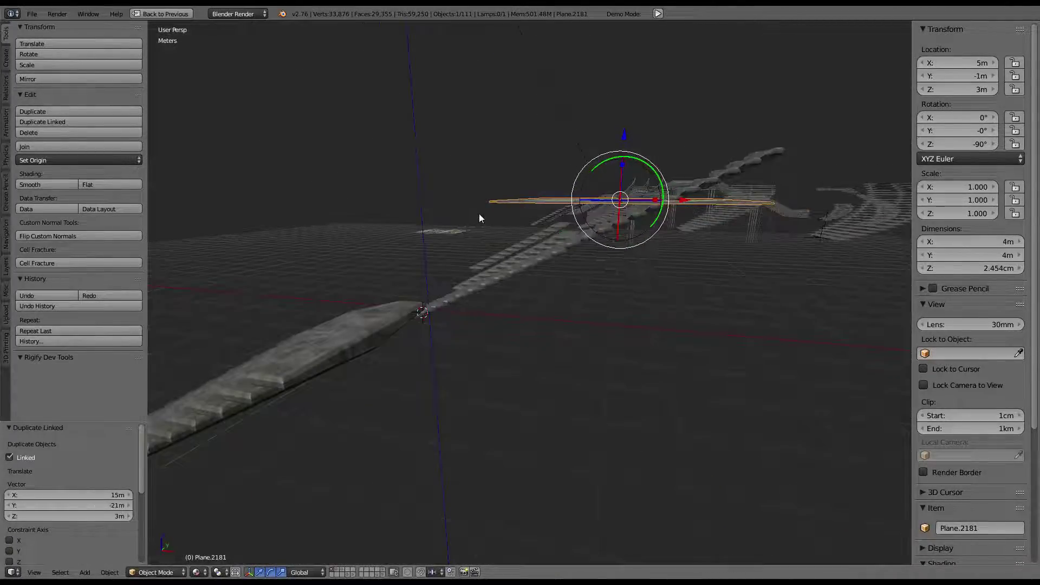
pyautogui.press('g')
pyautogui.click(576, 241)
pyautogui.moveTo(576, 242)
pyautogui.mouseDown(button='middle')
pyautogui.moveTo(599, 367)
pyautogui.moveTo(596, 310)
pyautogui.moveTo(686, 209)
pyautogui.mouseUp(button='middle')
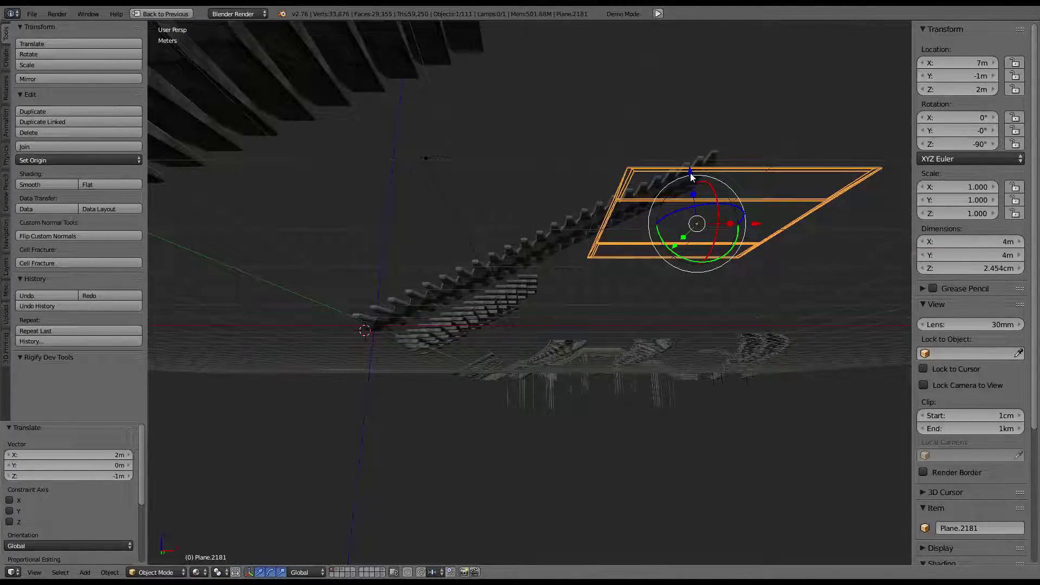
# Clear the plate copy's location to the origin, then slide it to X = 6 m
pyautogui.hotkey('alt', 'g')
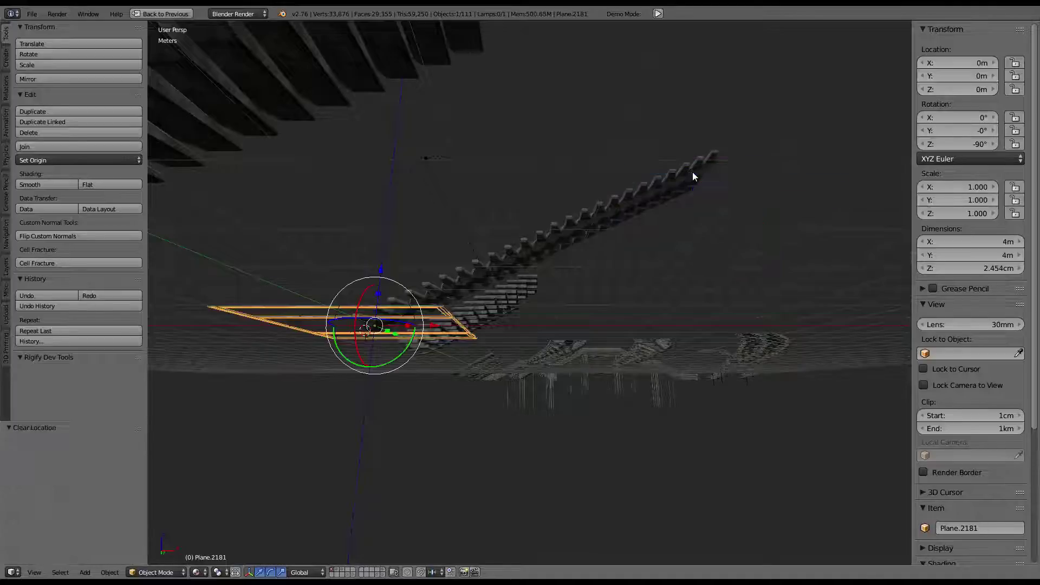
pyautogui.press('KP_7')
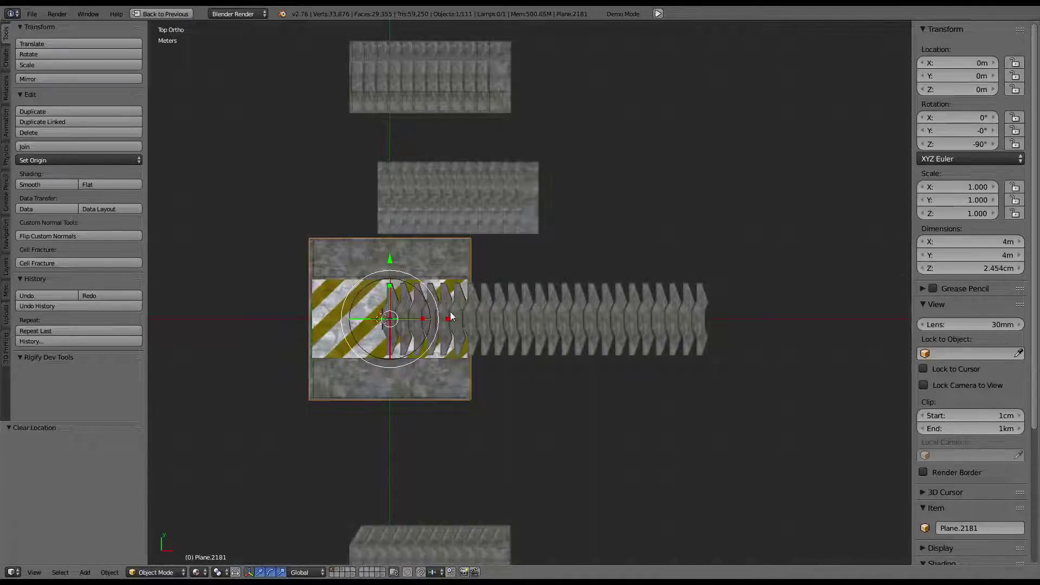
pyautogui.press('g')
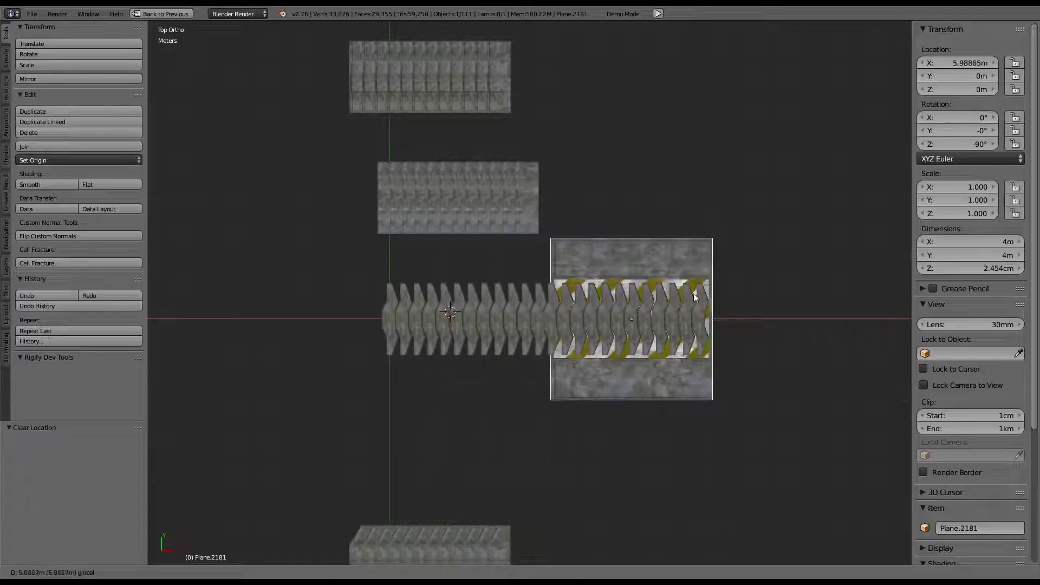
pyautogui.press('Escape')
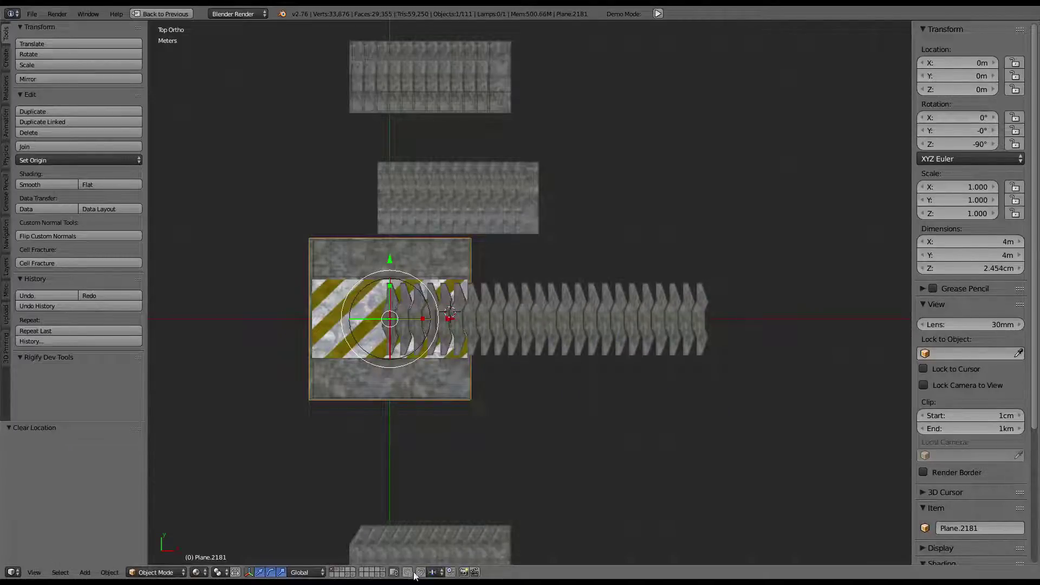
pyautogui.press('g')
pyautogui.press('x')
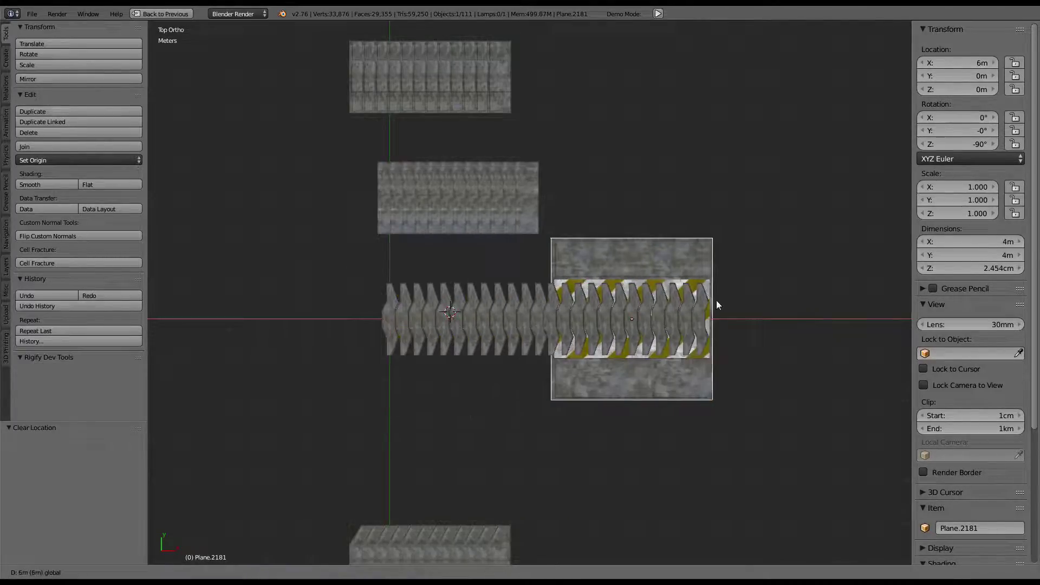
pyautogui.click(714, 299)
pyautogui.moveTo(695, 294)
pyautogui.mouseDown(button='middle')
pyautogui.moveTo(502, 285)
pyautogui.moveTo(631, 308)
pyautogui.moveTo(561, 276)
pyautogui.moveTo(536, 238)
pyautogui.moveTo(558, 228)
pyautogui.mouseUp(button='middle')
# Raise the striped plane to 2 m Z and hide the overlapping raised stair row
pyautogui.press('g')
pyautogui.press('z')
pyautogui.click(573, 156)
pyautogui.rightClick(556, 128)
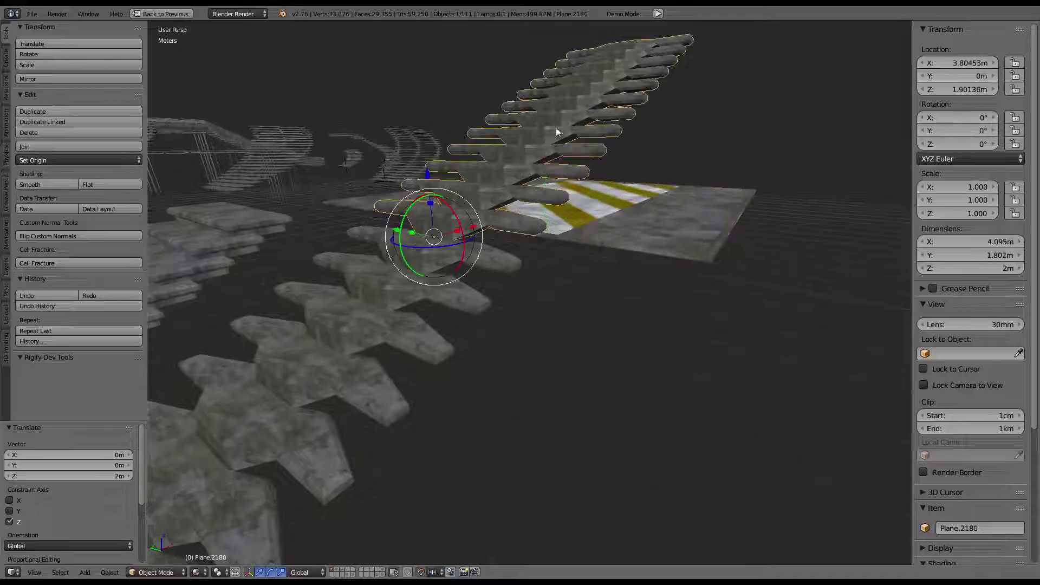
pyautogui.press('h')
# Select the striped plane, duplicate it, then delete the unwanted duplicate
pyautogui.moveTo(580, 133); pyautogui.dragTo(548, 182, button='middle')
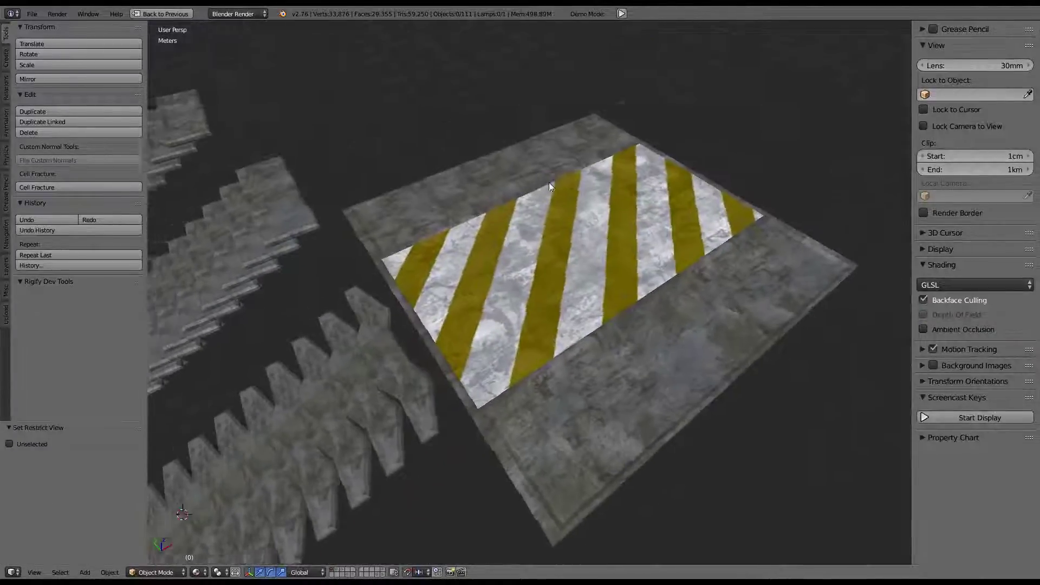
pyautogui.rightClick(551, 225)
pyautogui.scroll(4, 551, 234)
pyautogui.moveTo(551, 235); pyautogui.dragTo(537, 214, button='middle')
pyautogui.scroll(-4, 536, 214)
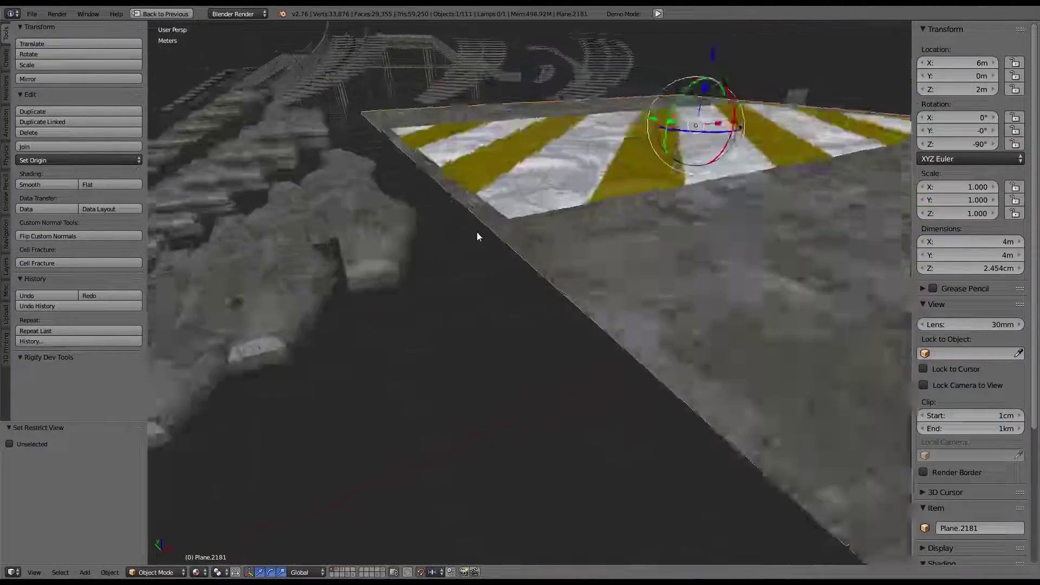
pyautogui.scroll(-2, 477, 232)
pyautogui.moveTo(487, 236); pyautogui.dragTo(630, 250, button='middle')
pyautogui.scroll(-2, 513, 235)
pyautogui.hotkey('shift', 'd')
pyautogui.rightClick(628, 248)
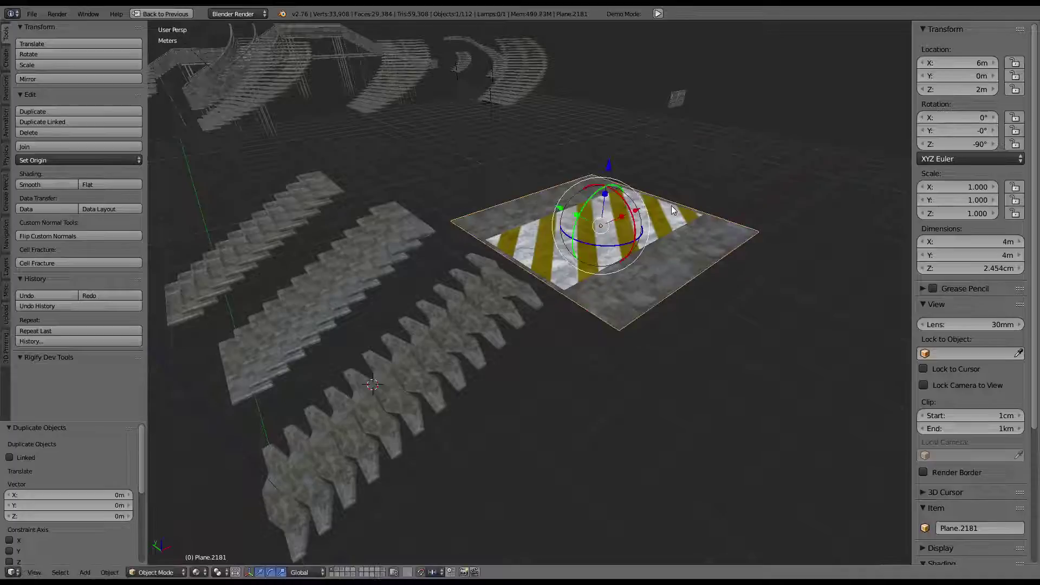
pyautogui.press('Delete')
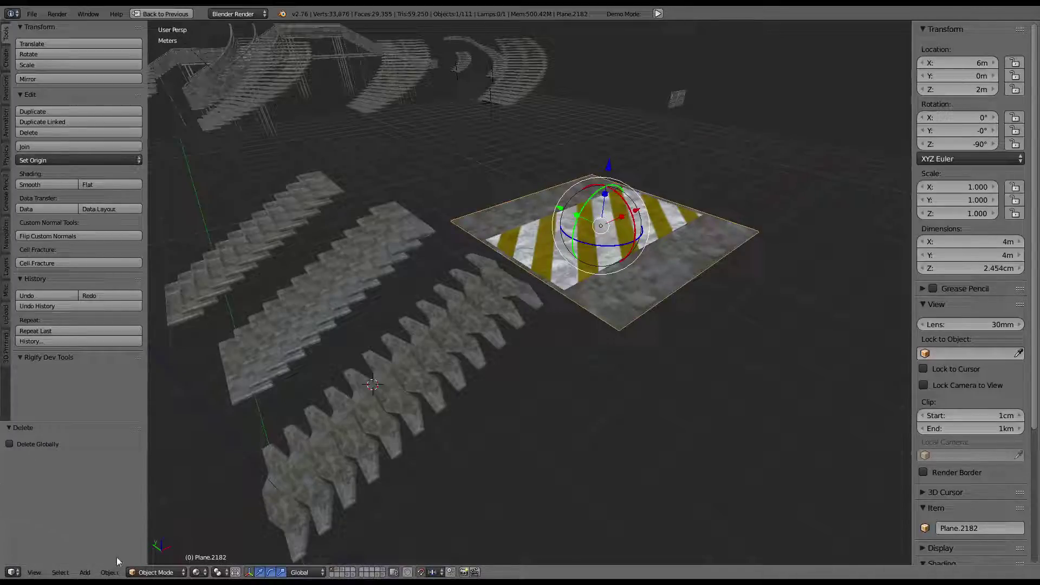
# Make the striped plate single-user with its own object and mesh data
pyautogui.click(111, 572)
pyautogui.moveTo(135, 371)
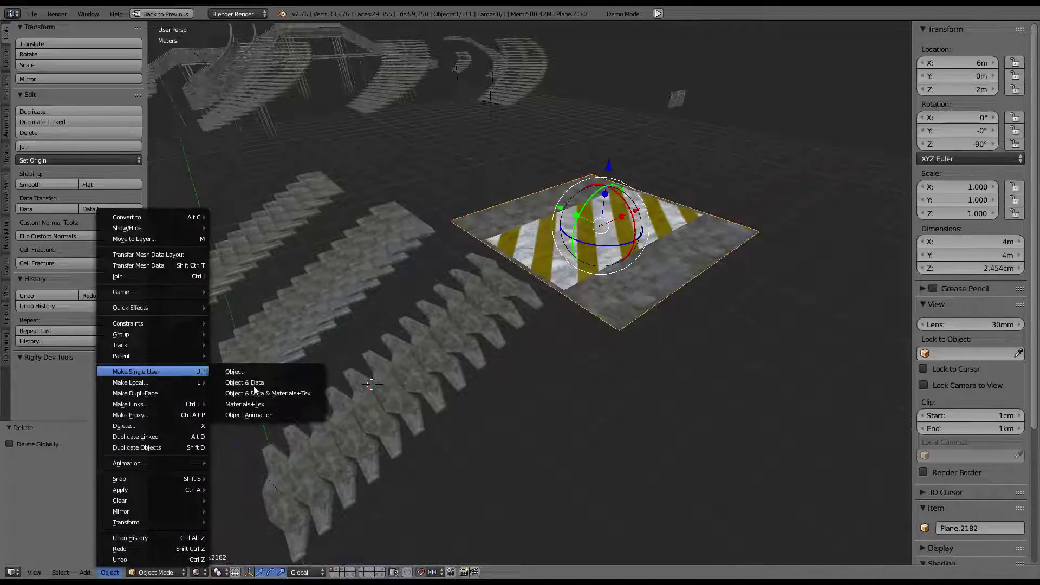
pyautogui.click(255, 388)
pyautogui.click(262, 449)
# Extrude the whole plate mesh downward into a 4 m × 4 m × 2.018 m block
pyautogui.press('Tab')
pyautogui.scroll(1, 567, 293)
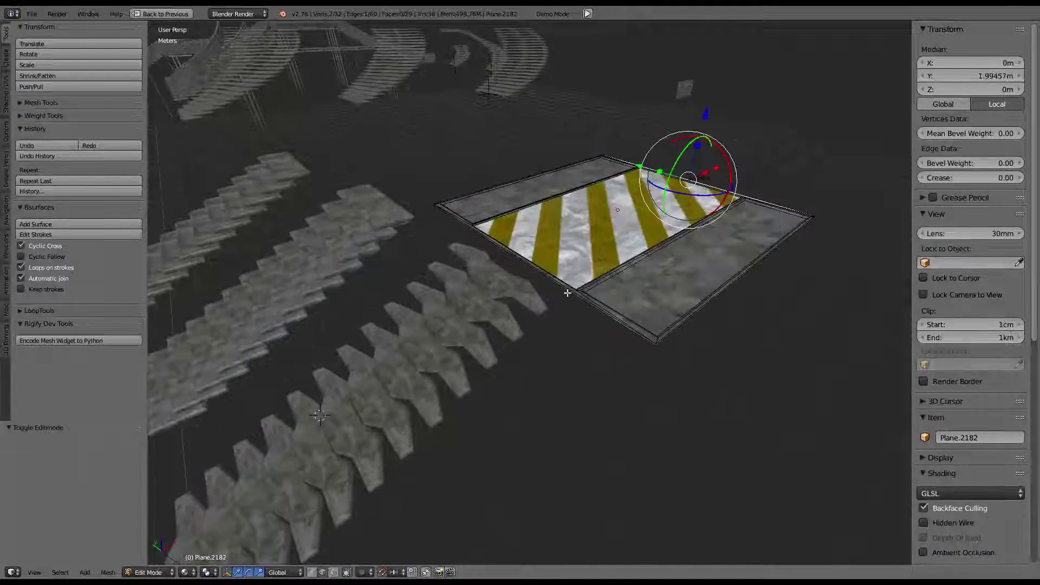
pyautogui.press('a')
pyautogui.hotkey('ctrl', 'e')
pyautogui.click(514, 545)
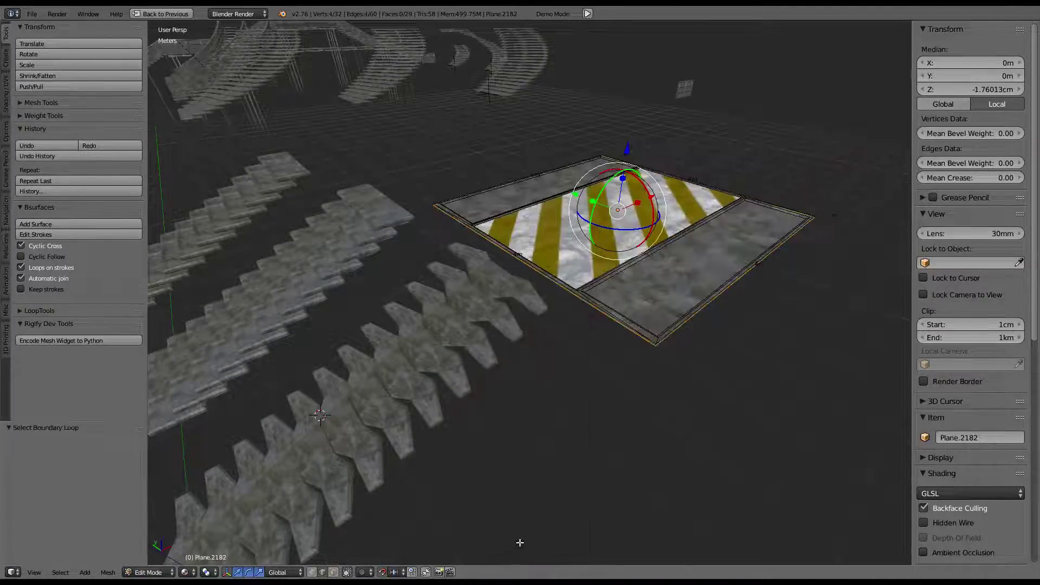
pyautogui.press('e')
pyautogui.moveTo(627, 155); pyautogui.dragTo(627, 108)
pyautogui.press('Tab')
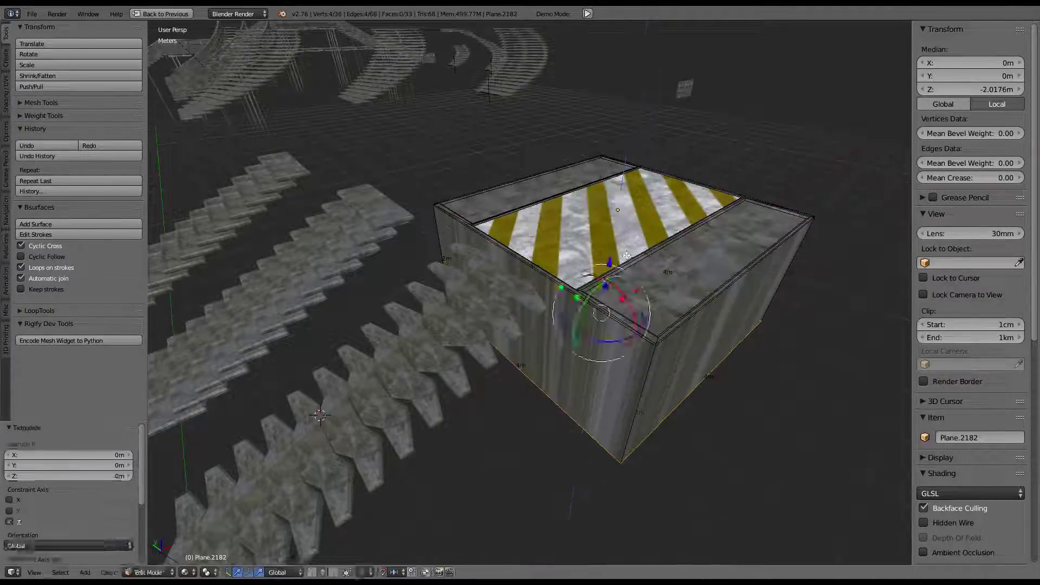
pyautogui.scroll(5, 562, 232)
pyautogui.scroll(3, 537, 233)
pyautogui.scroll(-5, 536, 233)
pyautogui.moveTo(536, 234)
pyautogui.mouseDown(button='middle')
pyautogui.moveTo(507, 255)
pyautogui.moveTo(550, 272)
pyautogui.mouseUp(button='middle')
pyautogui.scroll(-2, 551, 269)
# From a top view, select the toothed stone row Plane.1250 and check its mesh
pyautogui.scroll(-3, 550, 268)
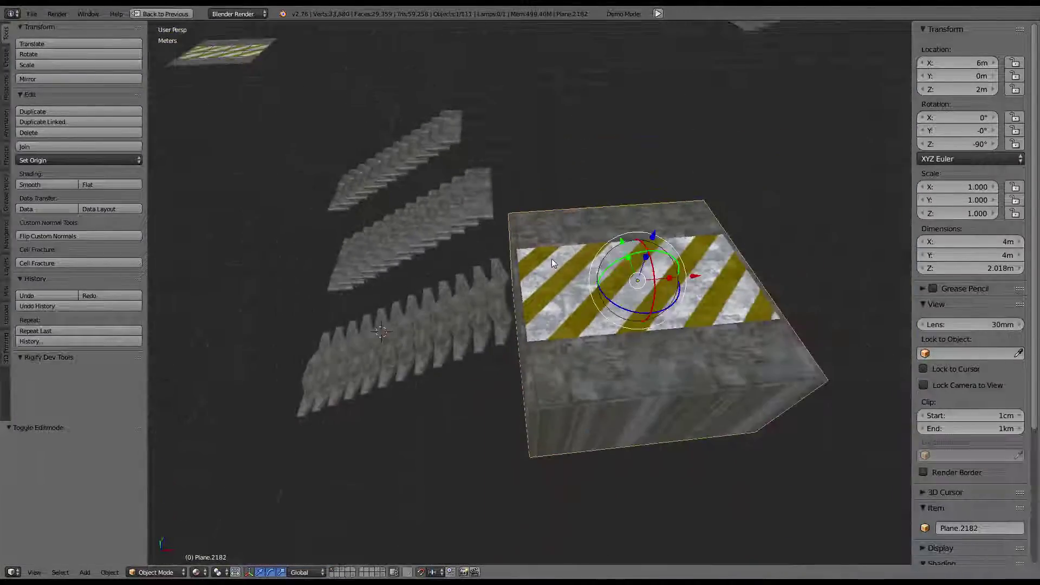
pyautogui.press('KP_7')
pyautogui.scroll(2, 530, 316)
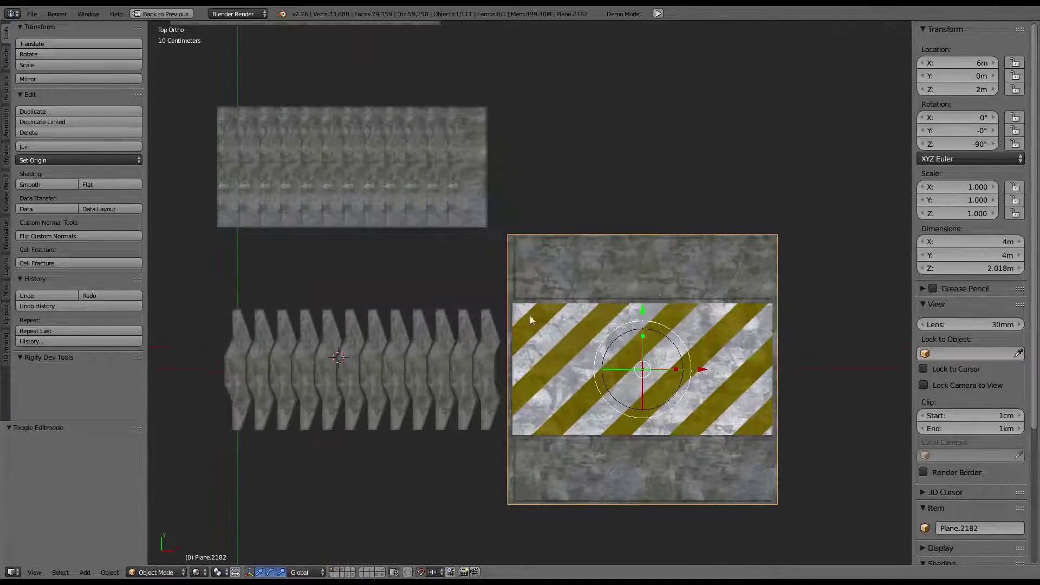
pyautogui.keyDown('shift'); pyautogui.moveTo(530, 316); pyautogui.dragTo(581, 268, button='middle'); pyautogui.keyUp('shift')
pyautogui.scroll(2, 581, 268)
pyautogui.scroll(-3, 580, 268)
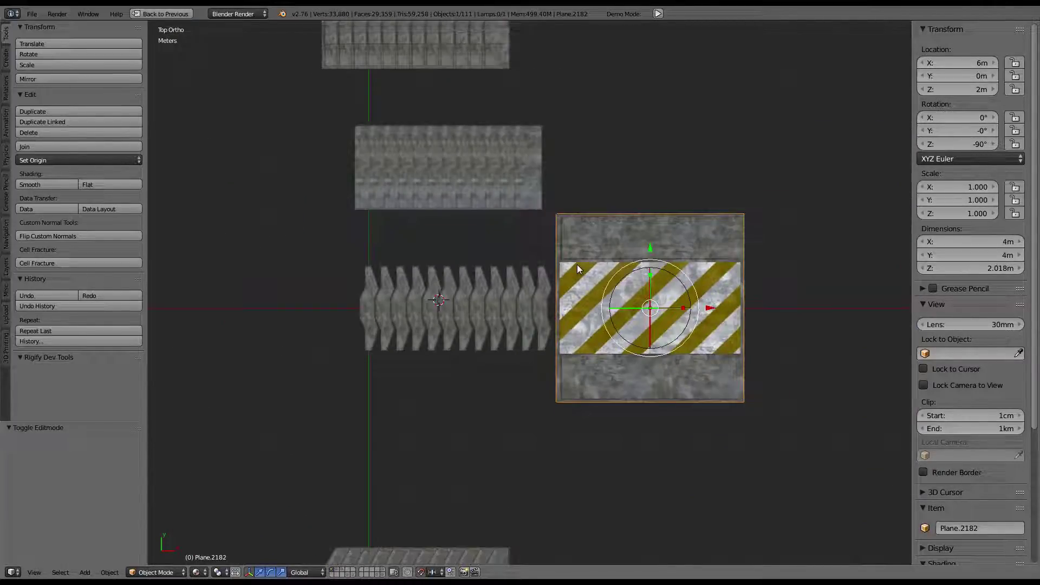
pyautogui.rightClick(539, 311)
pyautogui.press('Tab')
pyautogui.press('Tab')
pyautogui.scroll(1, 539, 310)
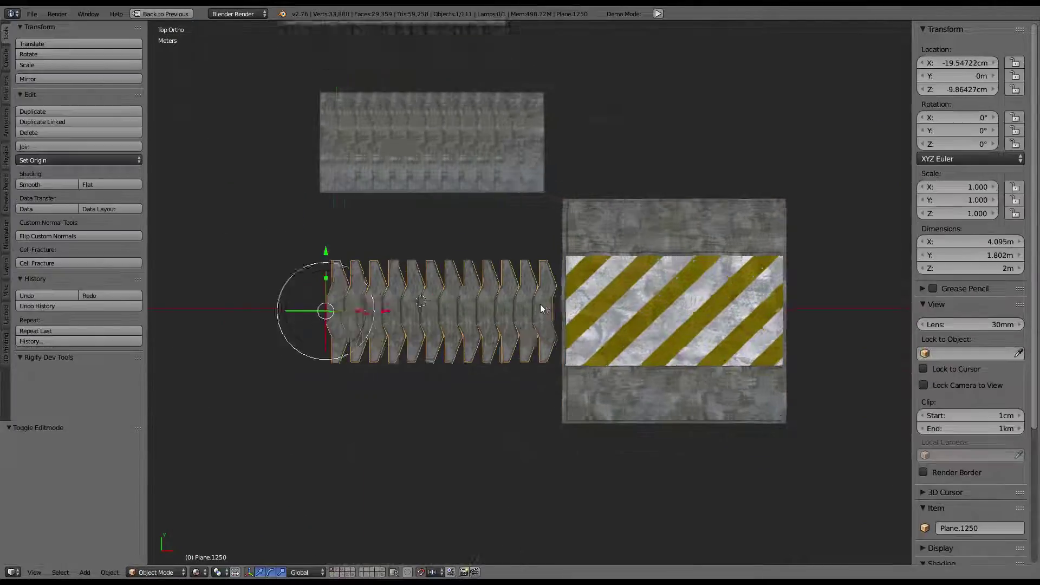
pyautogui.scroll(2, 542, 308)
pyautogui.press('Tab')
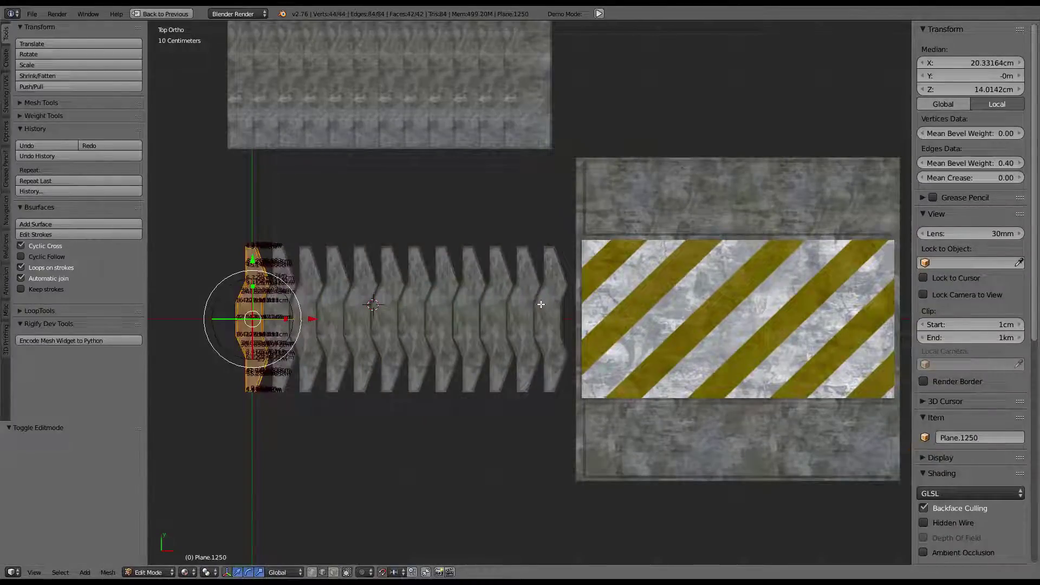
pyautogui.press('Tab')
pyautogui.scroll(-3, 521, 295)
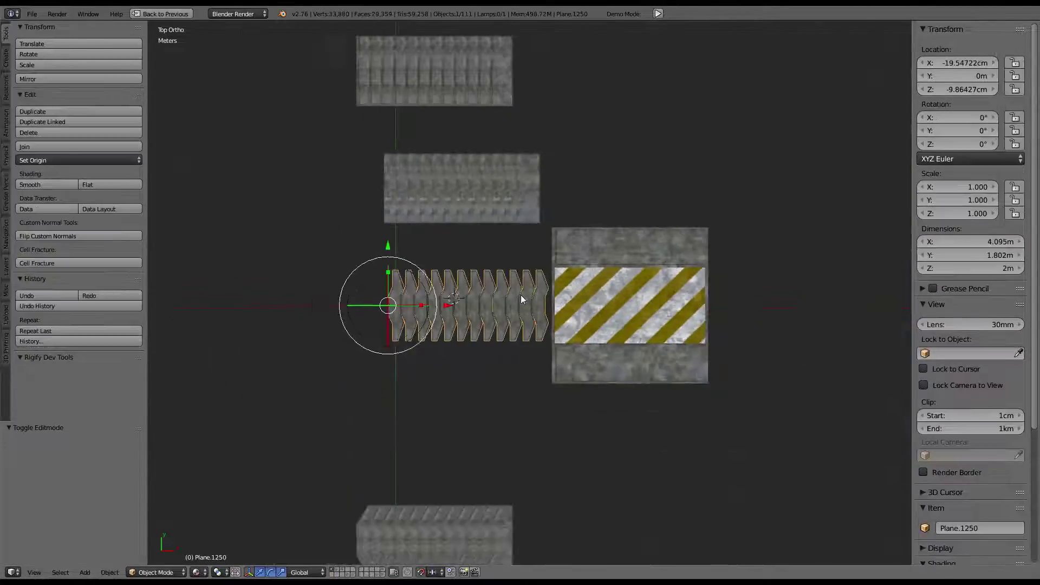
# Discard a stray copy of the stone row and reset the row to the world origin
pyautogui.hotkey('shift', 'd')
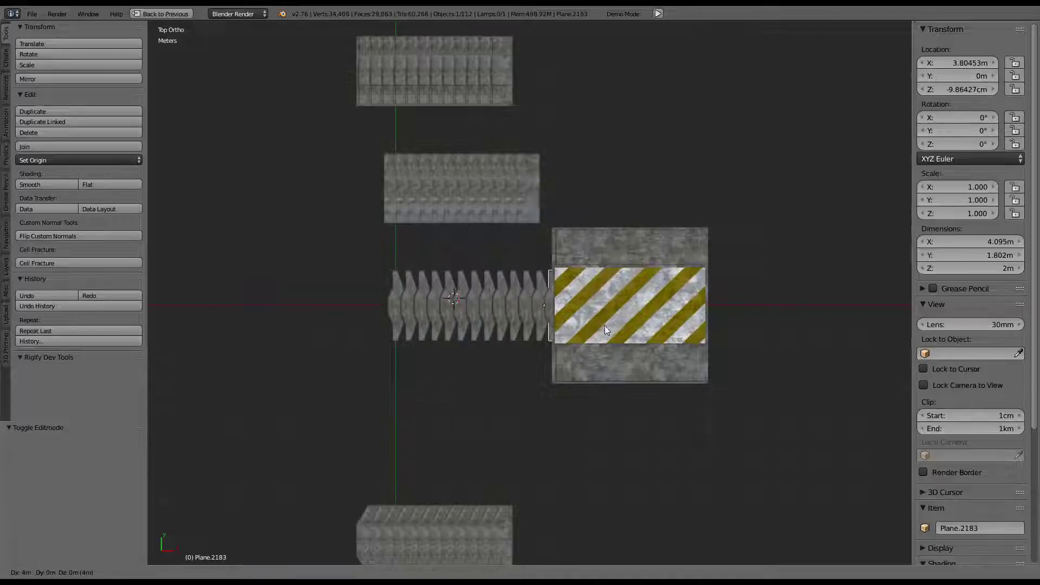
pyautogui.rightClick(606, 330)
pyautogui.hotkey('alt', 'Home')
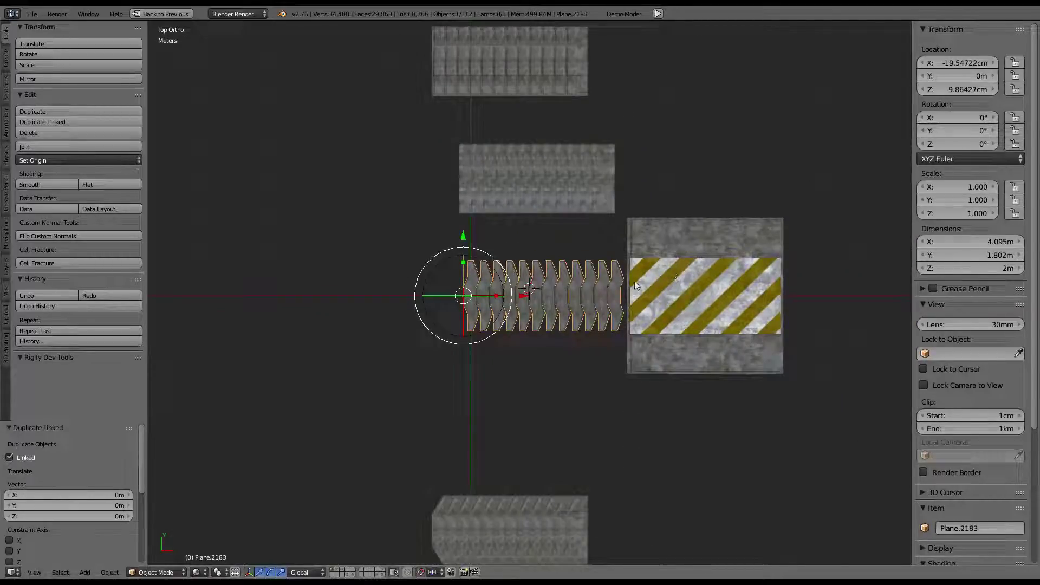
pyautogui.press('Delete')
pyautogui.hotkey('alt', 'g')
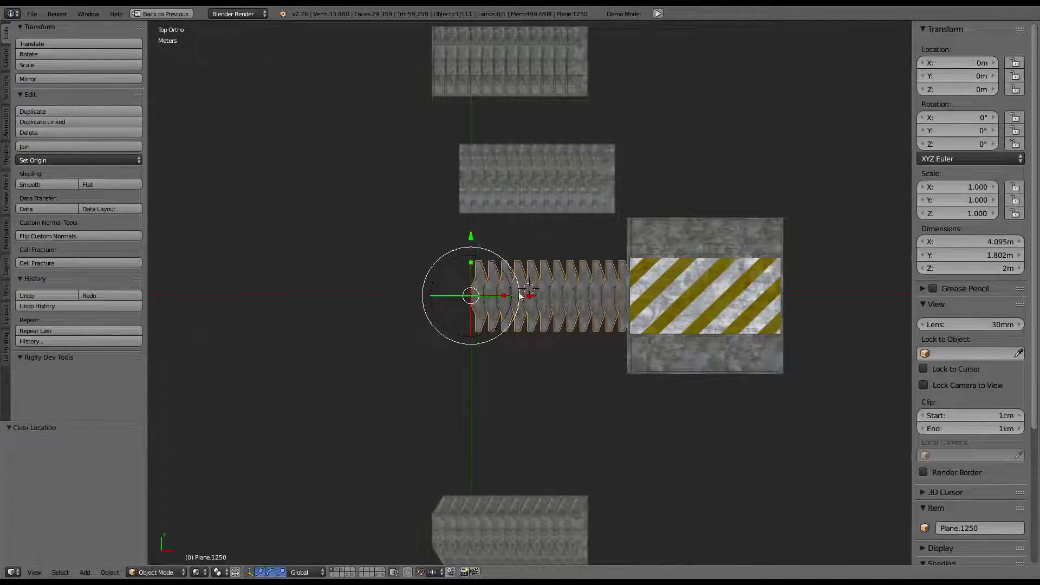
# From an angled view, select vertices at the row's end in Edit Mode
pyautogui.scroll(3, 530, 287)
pyautogui.scroll(1, 712, 287)
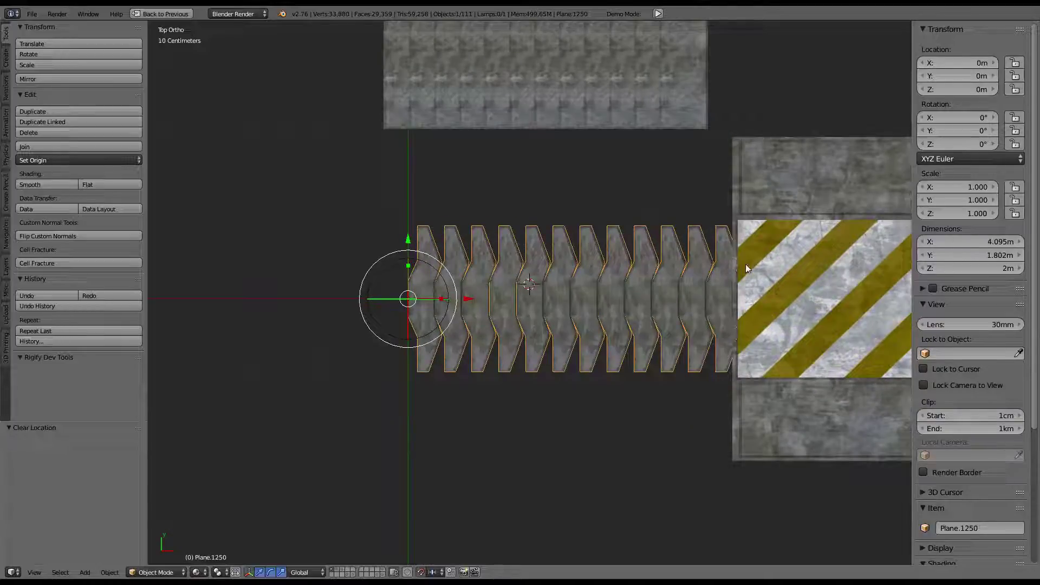
pyautogui.moveTo(745, 268)
pyautogui.mouseDown(button='middle')
pyautogui.moveTo(789, 186)
pyautogui.moveTo(608, 283)
pyautogui.moveTo(531, 247)
pyautogui.moveTo(649, 269)
pyautogui.moveTo(623, 252)
pyautogui.moveTo(669, 256)
pyautogui.moveTo(594, 270)
pyautogui.moveTo(512, 249)
pyautogui.moveTo(452, 296)
pyautogui.moveTo(430, 228)
pyautogui.moveTo(412, 237)
pyautogui.moveTo(497, 320)
pyautogui.moveTo(495, 307)
pyautogui.moveTo(519, 306)
pyautogui.moveTo(554, 269)
pyautogui.mouseUp(button='middle')
pyautogui.scroll(3, 616, 271)
pyautogui.scroll(2, 618, 260)
pyautogui.scroll(-2, 633, 256)
pyautogui.press('Tab')
pyautogui.rightClick(496, 304)
# Select the whole stone-row mesh and apply an option from the Shift+S snap menu
pyautogui.press('Tab')
pyautogui.scroll(3, 517, 285)
pyautogui.scroll(3, 518, 287)
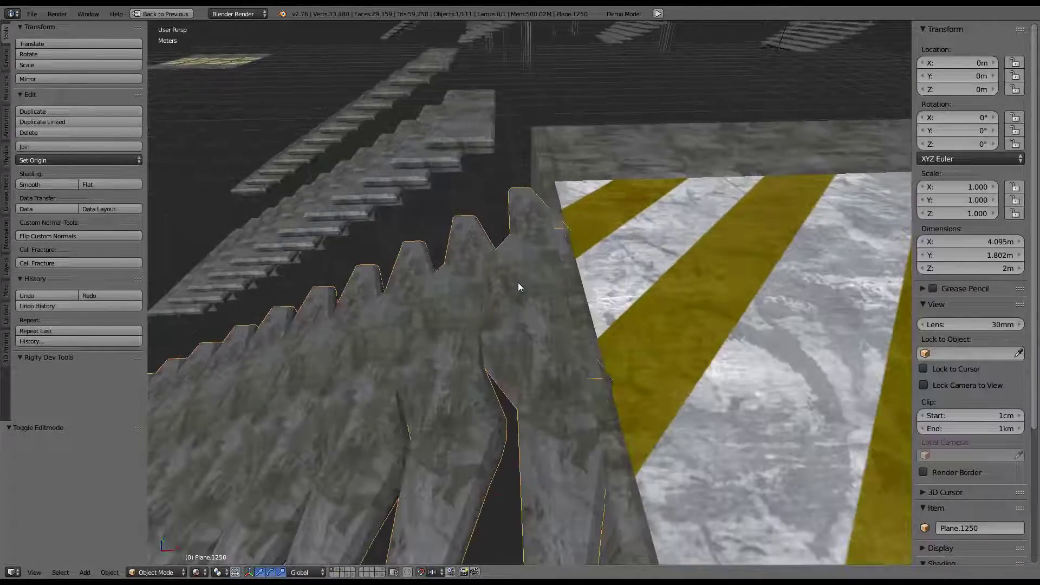
pyautogui.scroll(-5, 518, 287)
pyautogui.scroll(4, 518, 287)
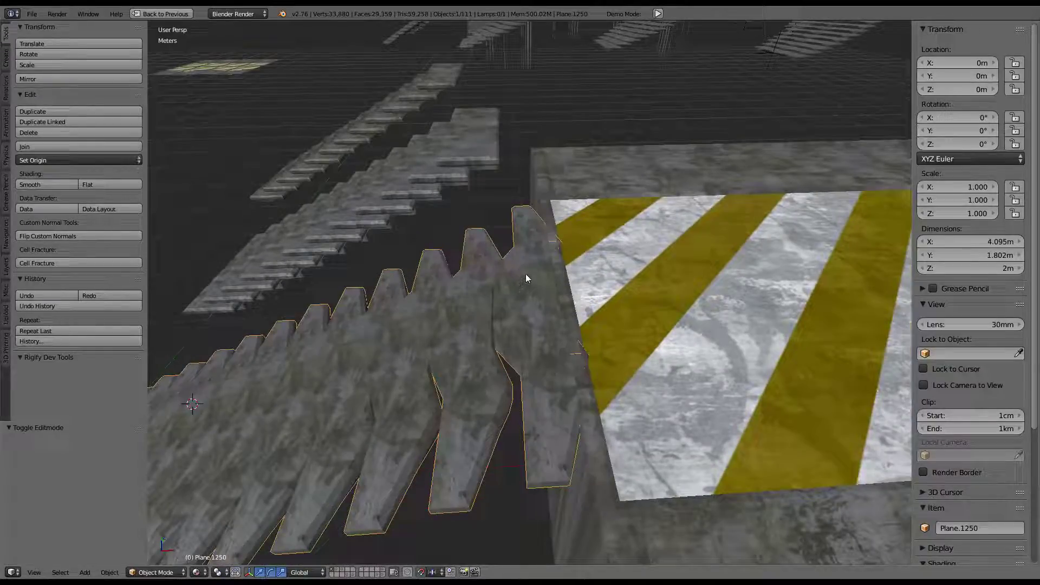
pyautogui.moveTo(526, 274)
pyautogui.mouseDown(button='middle')
pyautogui.moveTo(409, 319)
pyautogui.moveTo(606, 201)
pyautogui.moveTo(494, 263)
pyautogui.mouseUp(button='middle')
pyautogui.press('Tab')
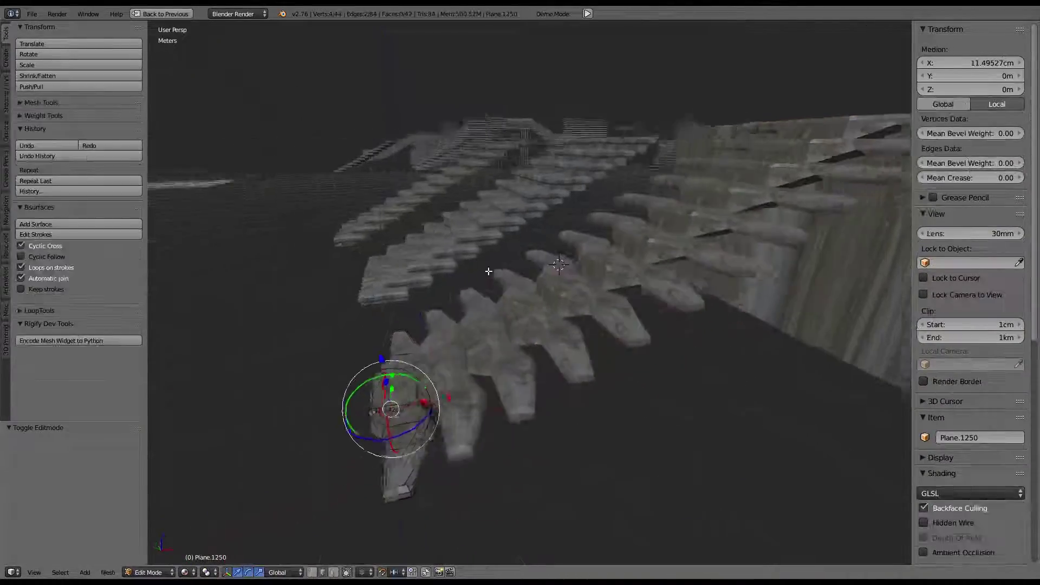
pyautogui.press('a')
pyautogui.press('Tab')
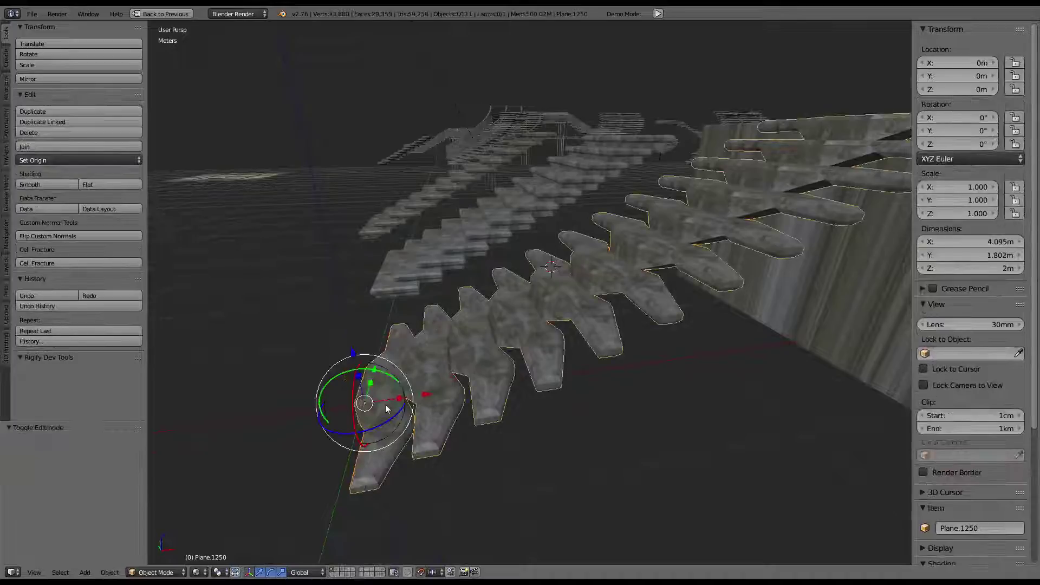
pyautogui.hotkey('shift', 's')
pyautogui.click(379, 406)
# Scale the row vertically by 1.01 to about 2.02 m, then make linked copy Plane.2183
pyautogui.press('Tab')
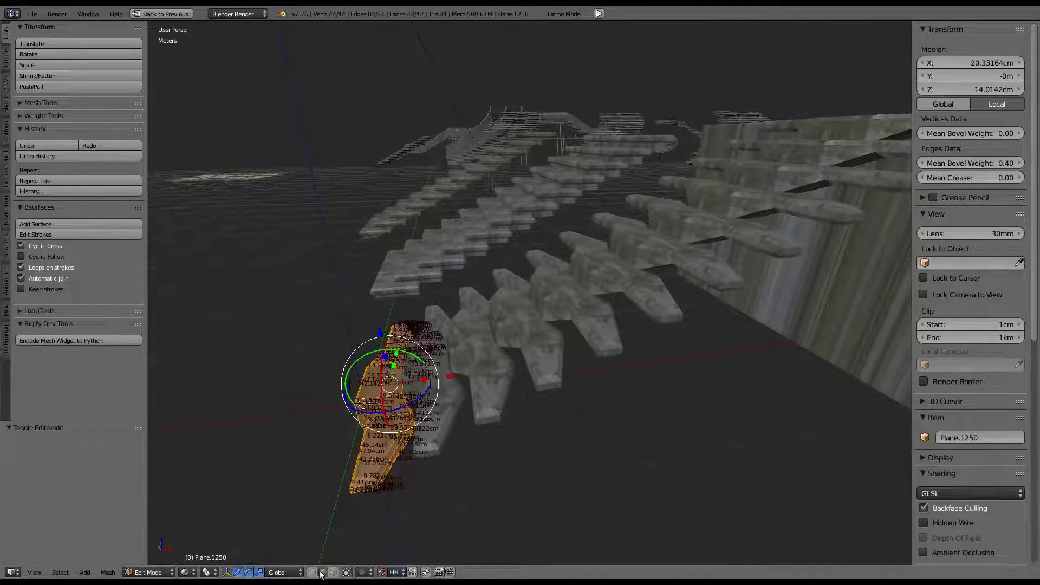
pyautogui.click(288, 573)
pyautogui.click(207, 573)
pyautogui.click(227, 551)
pyautogui.moveTo(507, 330)
pyautogui.mouseDown(button='middle')
pyautogui.moveTo(417, 270)
pyautogui.moveTo(381, 307)
pyautogui.moveTo(442, 280)
pyautogui.mouseUp(button='middle')
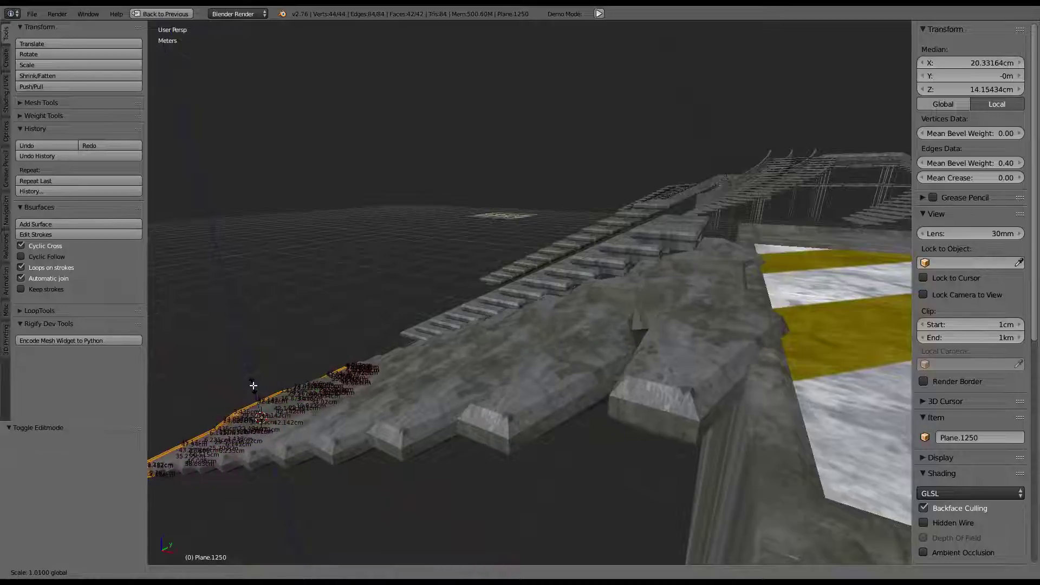
pyautogui.click(253, 385)
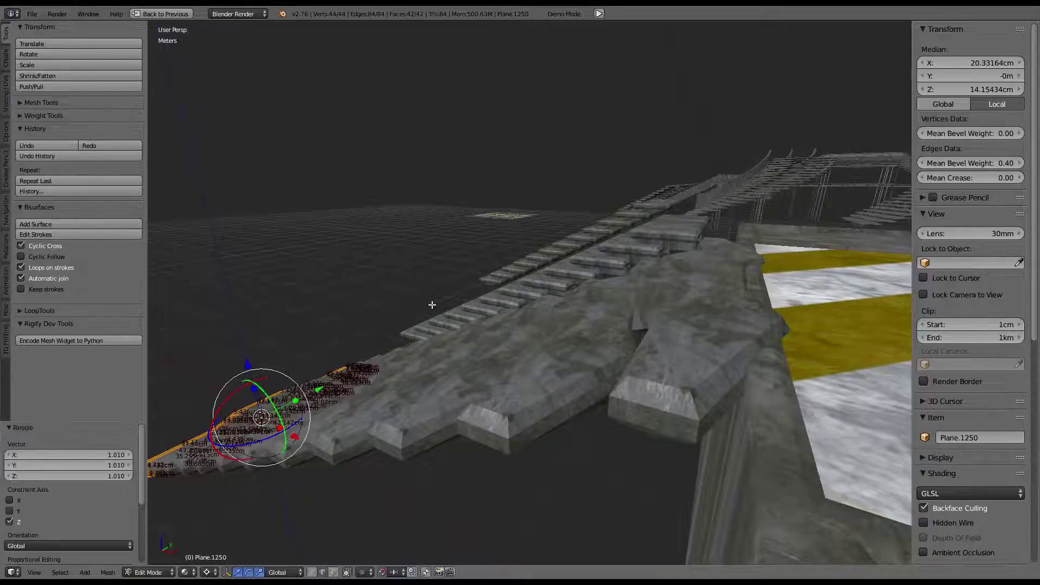
pyautogui.press('Tab')
pyautogui.moveTo(432, 302); pyautogui.dragTo(479, 431, button='middle')
pyautogui.hotkey('alt', 'd')
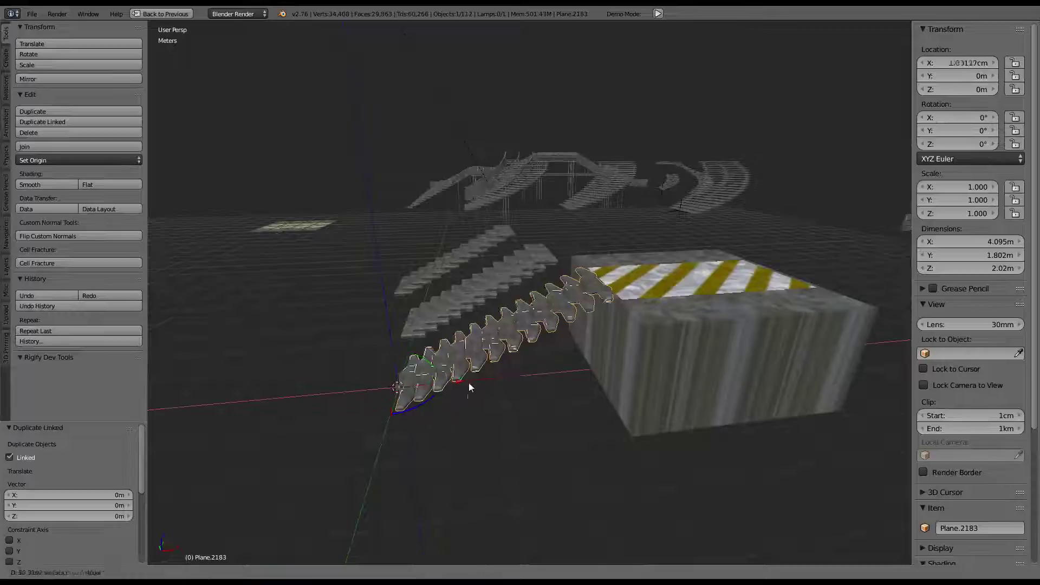
# Place the linked row copy 4 m along X and raise it to 2 m height
pyautogui.click(643, 323)
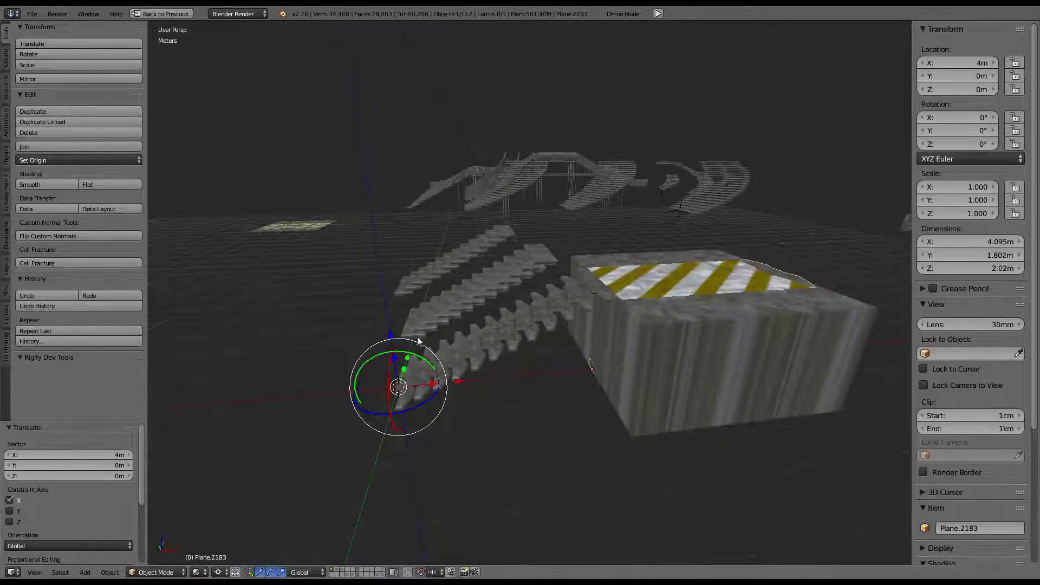
pyautogui.press('g')
pyautogui.press('z')
pyautogui.click(668, 233)
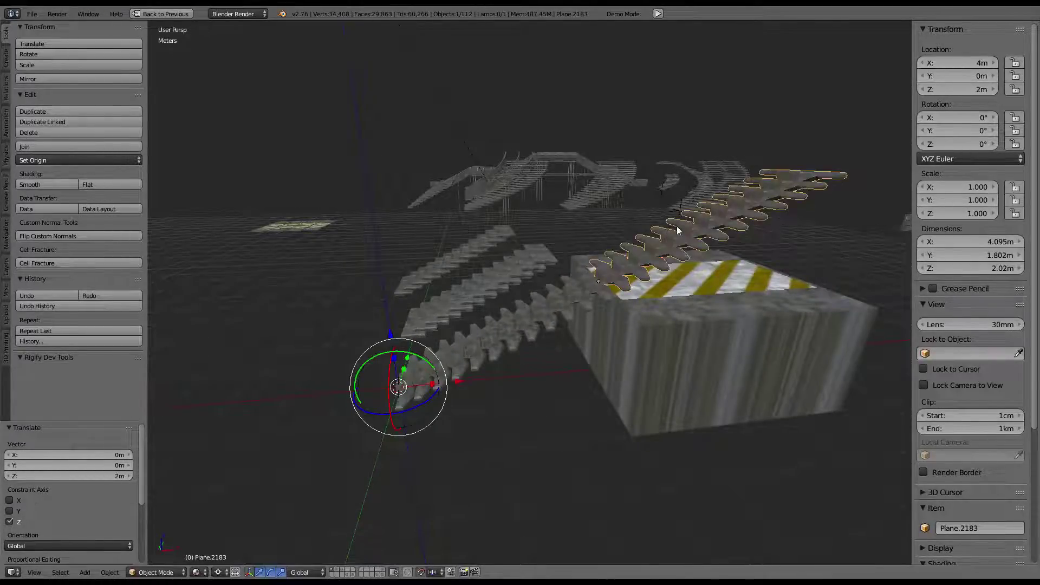
# Delete the extra stepped stair object
pyautogui.scroll(5, 678, 231)
pyautogui.scroll(5, 677, 206)
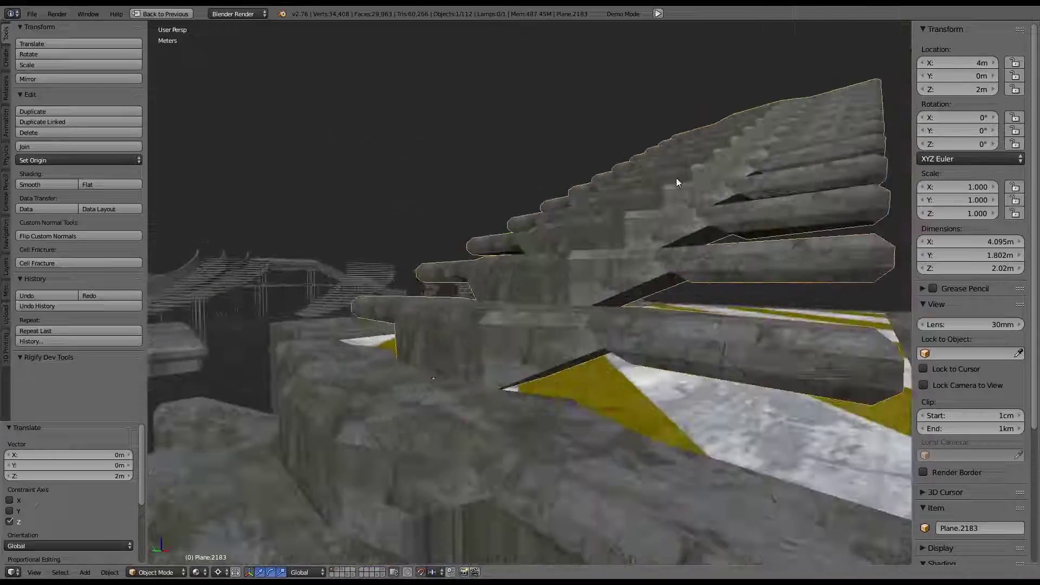
pyautogui.moveTo(676, 178)
pyautogui.mouseDown(button='middle')
pyautogui.moveTo(633, 190)
pyautogui.moveTo(679, 188)
pyautogui.moveTo(750, 219)
pyautogui.moveTo(615, 259)
pyautogui.moveTo(540, 323)
pyautogui.mouseUp(button='middle')
pyautogui.scroll(-3, 679, 189)
pyautogui.scroll(-3, 680, 192)
pyautogui.click(616, 255)
# Reposition the striped box, then select the lower support strut for mesh editing
pyautogui.rightClick(655, 272)
pyautogui.scroll(-3, 654, 281)
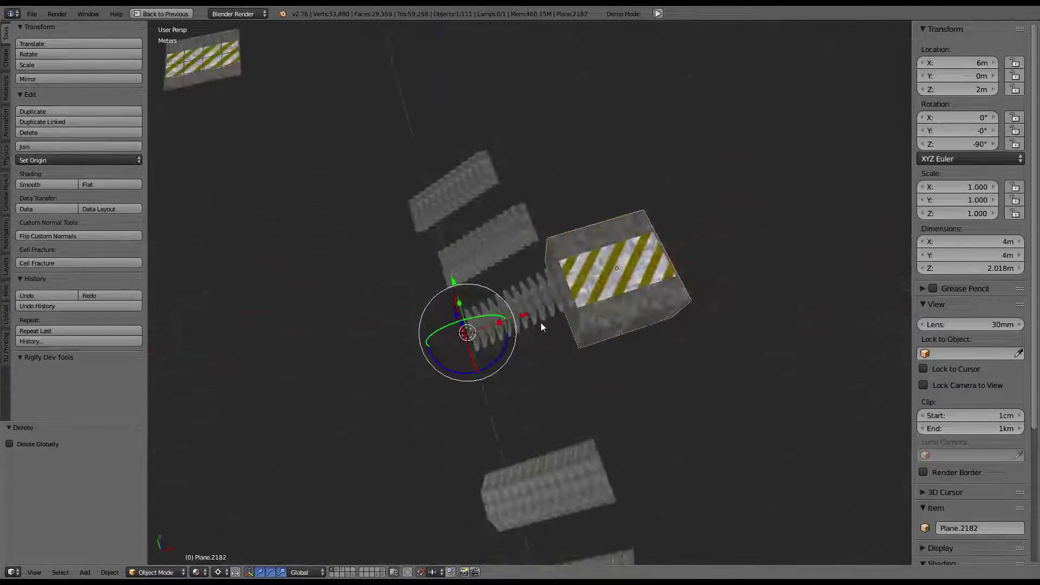
pyautogui.press('g')
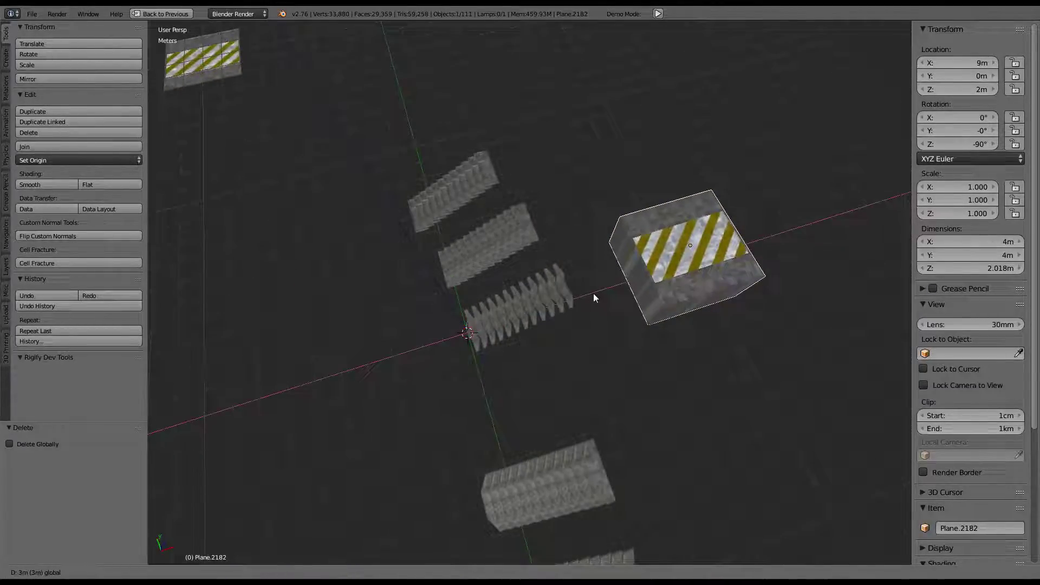
pyautogui.click(552, 307)
pyautogui.scroll(3, 551, 308)
pyautogui.moveTo(552, 308)
pyautogui.mouseDown(button='middle')
pyautogui.moveTo(596, 247)
pyautogui.moveTo(536, 269)
pyautogui.moveTo(556, 226)
pyautogui.moveTo(622, 258)
pyautogui.moveTo(459, 268)
pyautogui.moveTo(555, 365)
pyautogui.moveTo(538, 463)
pyautogui.mouseUp(button='middle')
pyautogui.rightClick(555, 365)
pyautogui.press('Tab')
# Select the strut's end vertices and push them outward along X
pyautogui.rightClick(537, 464)
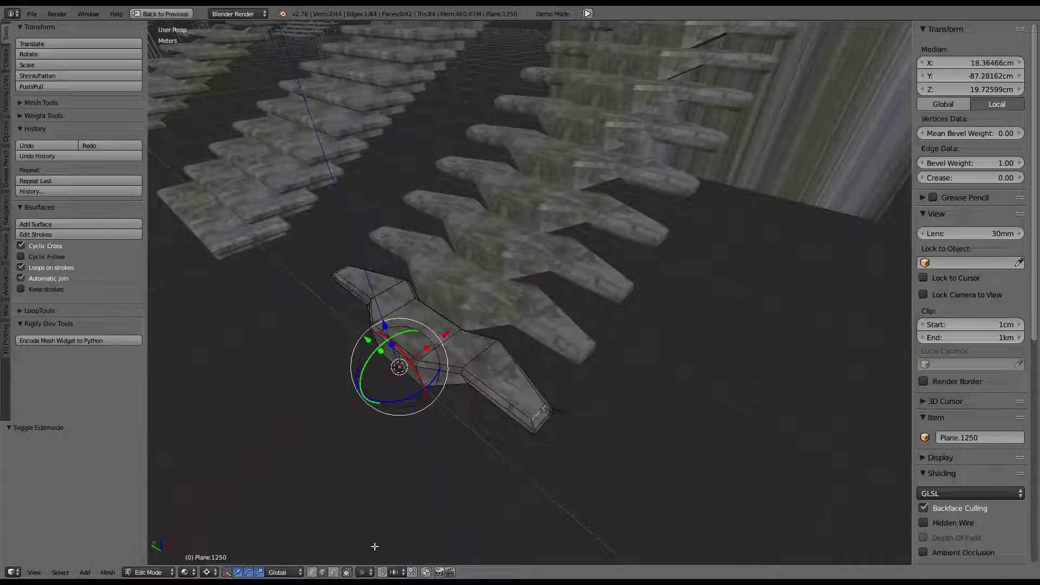
pyautogui.moveTo(509, 347); pyautogui.dragTo(498, 360, button='middle')
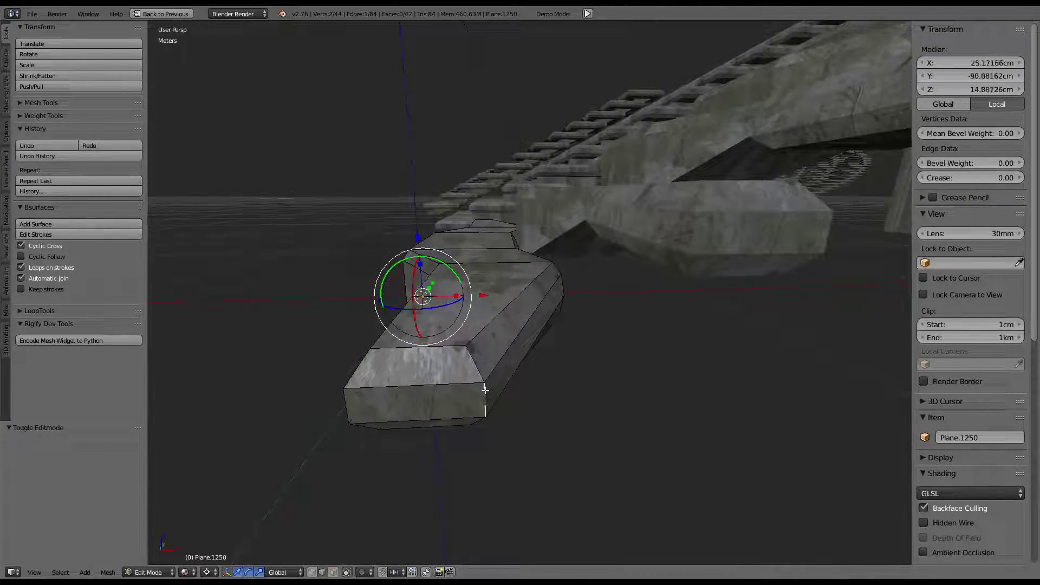
pyautogui.moveTo(471, 361); pyautogui.dragTo(500, 194, button='middle')
pyautogui.moveTo(495, 158)
pyautogui.mouseDown(button='middle')
pyautogui.moveTo(499, 146)
pyautogui.moveTo(430, 156)
pyautogui.moveTo(511, 177)
pyautogui.moveTo(661, 181)
pyautogui.moveTo(599, 200)
pyautogui.moveTo(631, 194)
pyautogui.mouseUp(button='middle')
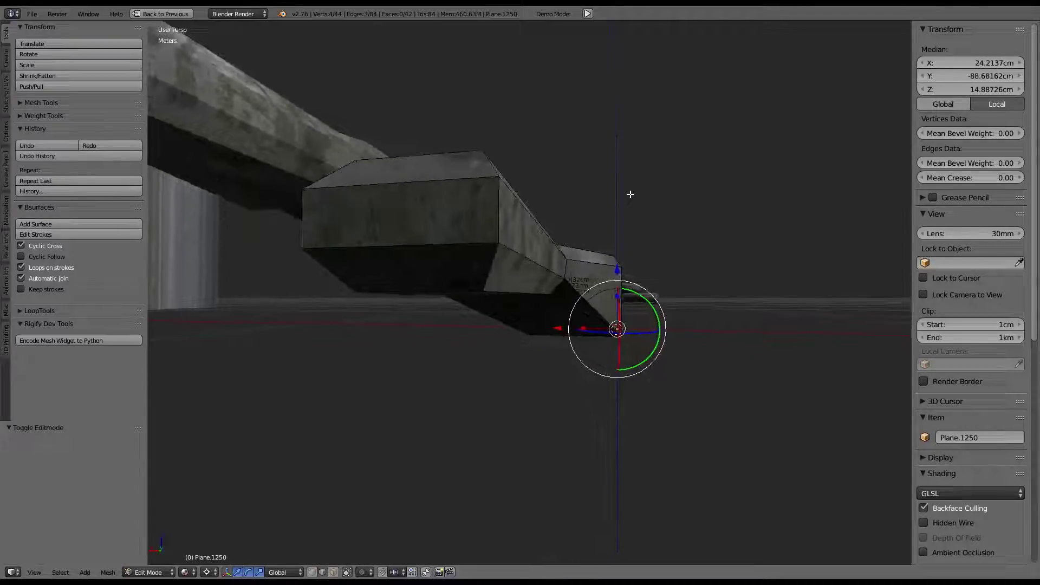
pyautogui.moveTo(496, 217); pyautogui.dragTo(641, 218, button='middle')
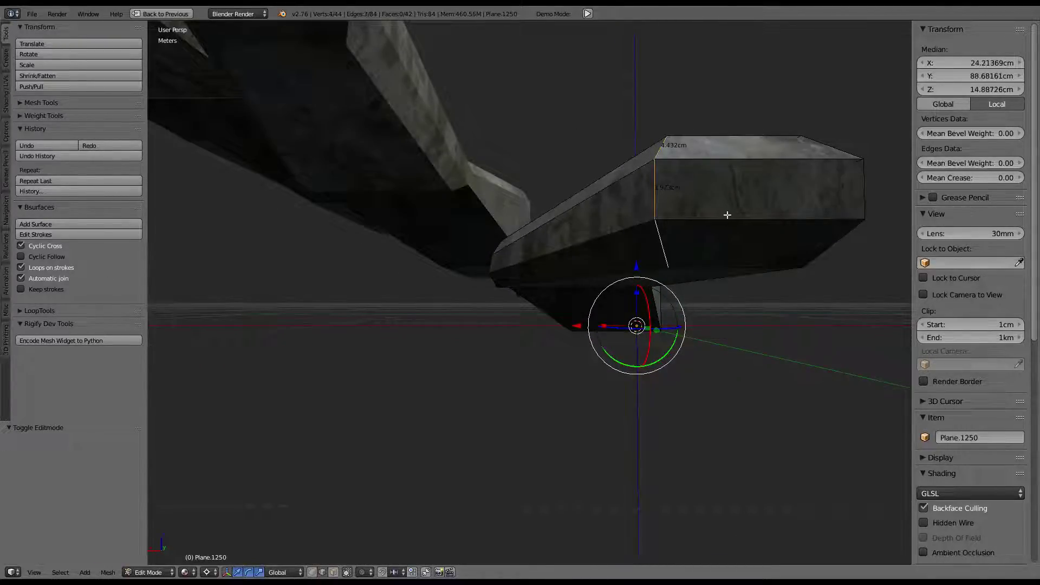
pyautogui.moveTo(727, 215)
pyautogui.mouseDown(button='middle')
pyautogui.moveTo(616, 302)
pyautogui.moveTo(505, 264)
pyautogui.mouseUp(button='middle')
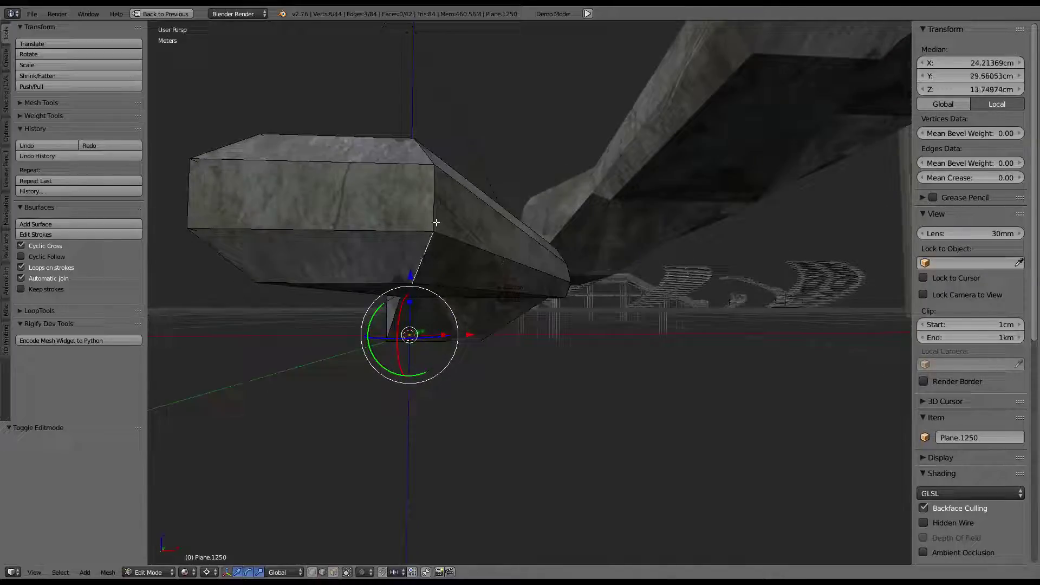
pyautogui.keyDown('shift'); pyautogui.rightClick(423, 160); pyautogui.keyUp('shift')
pyautogui.moveTo(424, 160); pyautogui.dragTo(491, 274, button='middle')
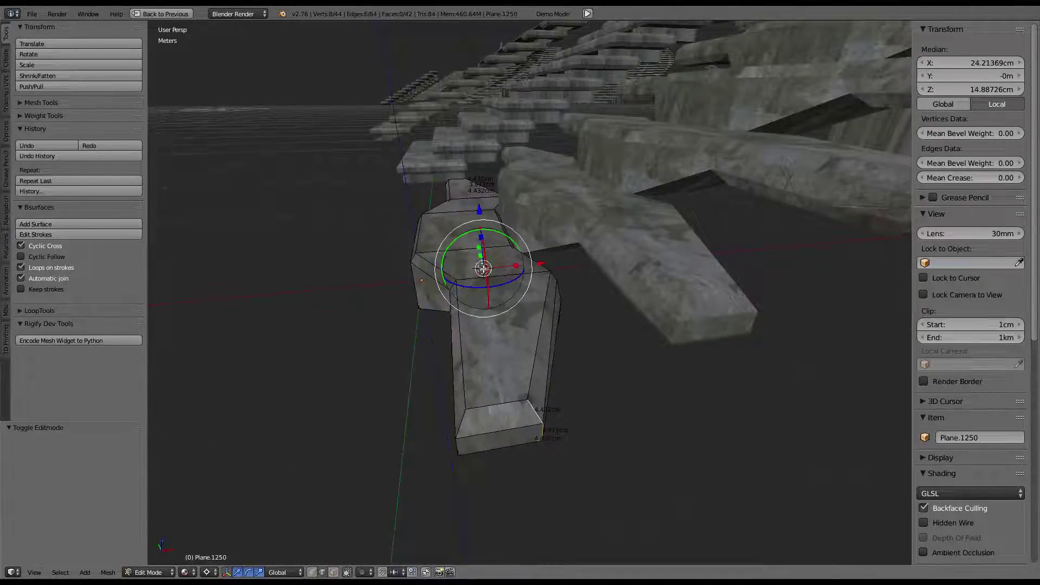
pyautogui.moveTo(508, 269)
pyautogui.mouseDown()
pyautogui.moveTo(641, 247)
pyautogui.moveTo(575, 249)
pyautogui.mouseUp()
pyautogui.moveTo(576, 249)
pyautogui.mouseDown(button='middle')
pyautogui.moveTo(457, 243)
pyautogui.moveTo(337, 190)
pyautogui.moveTo(514, 239)
pyautogui.moveTo(510, 248)
pyautogui.mouseUp(button='middle')
pyautogui.scroll(2, 543, 249)
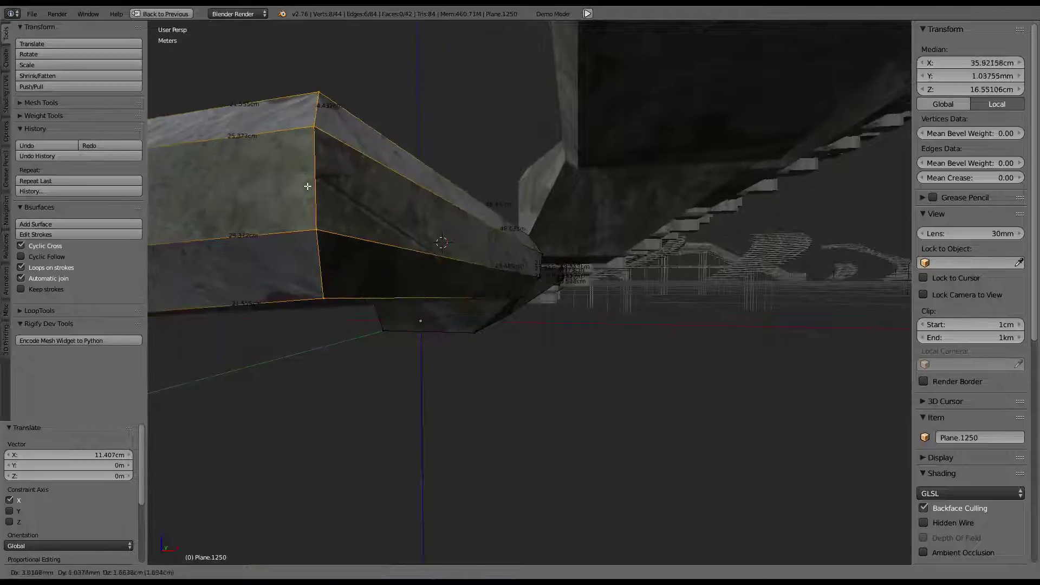
# With pivot set to active element, flatten the strut's tip edge to 0 on X
pyautogui.rightClick(310, 177)
pyautogui.keyDown('shift'); pyautogui.rightClick(533, 248); pyautogui.keyUp('shift')
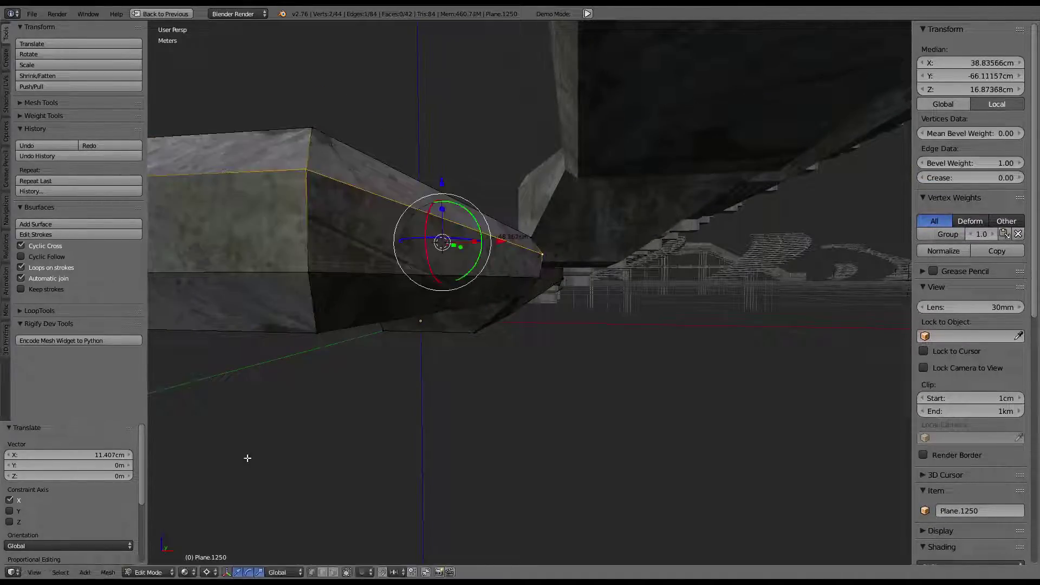
pyautogui.click(211, 573)
pyautogui.click(239, 515)
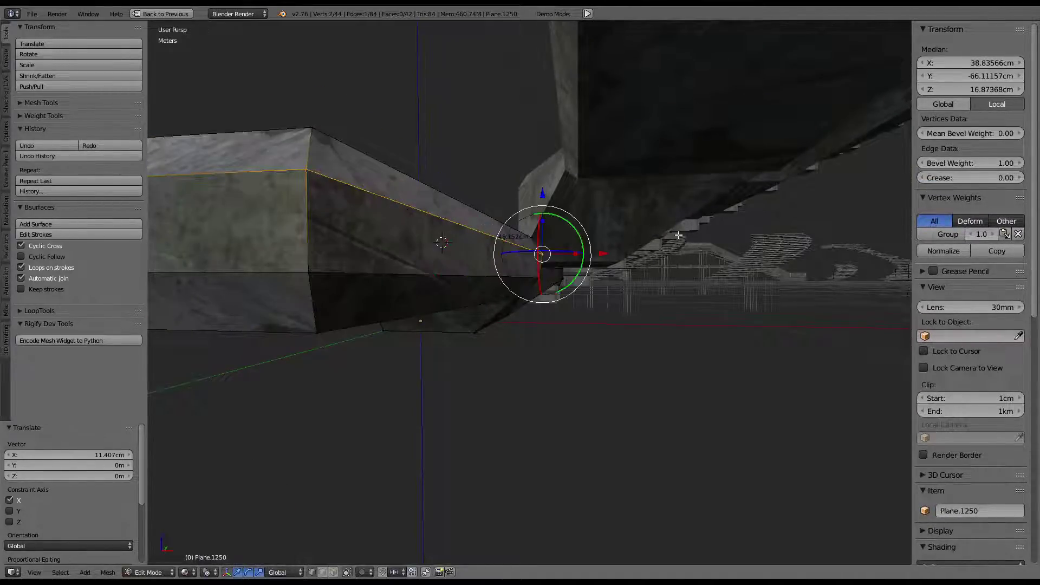
pyautogui.moveTo(297, 472); pyautogui.dragTo(746, 233, button='middle')
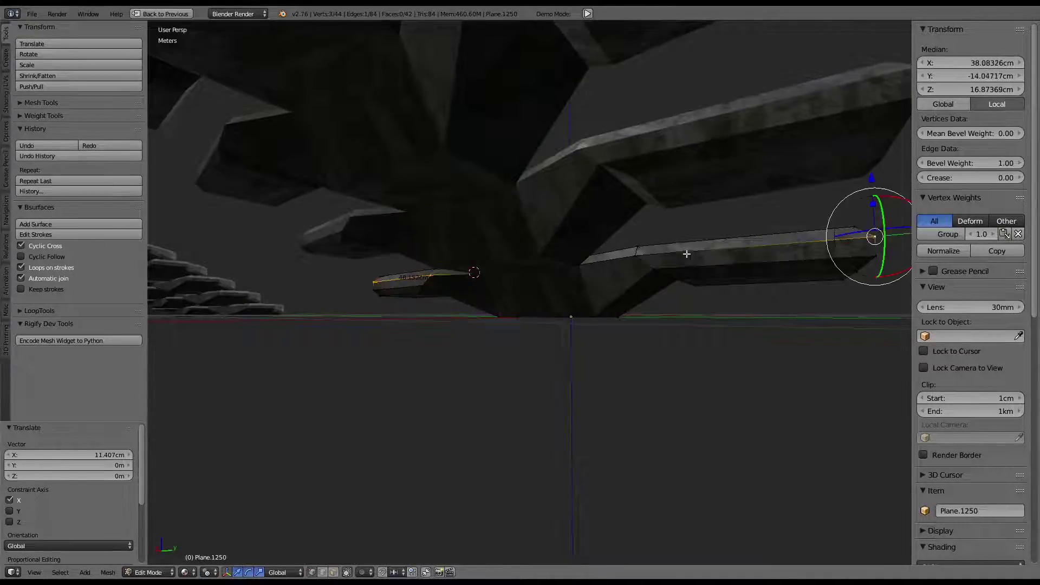
pyautogui.moveTo(531, 271)
pyautogui.mouseDown(button='middle')
pyautogui.moveTo(678, 284)
pyautogui.moveTo(436, 258)
pyautogui.mouseUp(button='middle')
pyautogui.press('s')
pyautogui.press('x')
pyautogui.press('0')
pyautogui.press('Return')
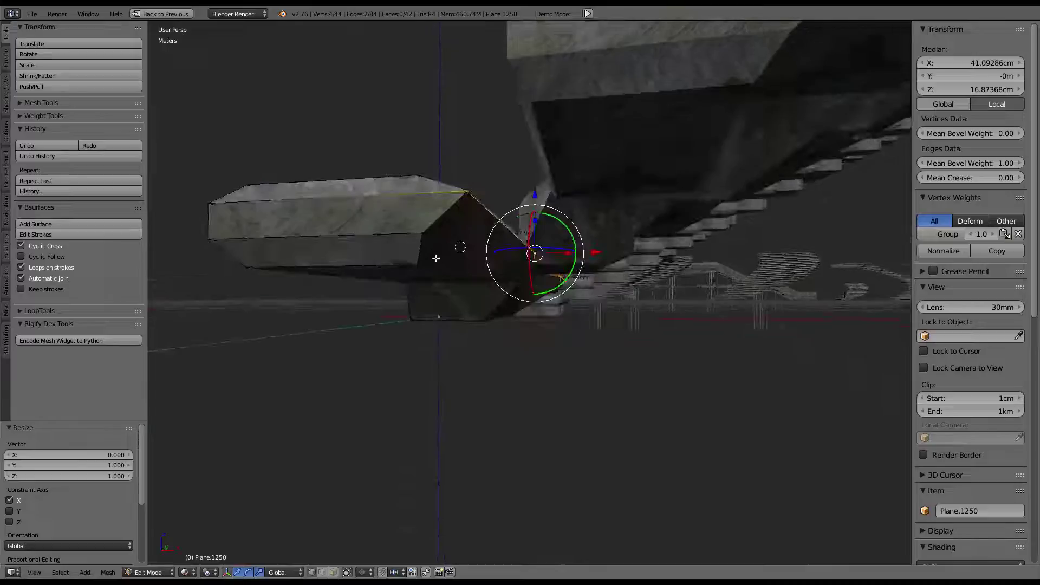
# Try selecting more strut vertices, undo, then leave and re-enter Edit Mode on the strut
pyautogui.rightClick(435, 258)
pyautogui.moveTo(541, 267)
pyautogui.mouseDown(button='middle')
pyautogui.moveTo(509, 255)
pyautogui.moveTo(671, 245)
pyautogui.mouseUp(button='middle')
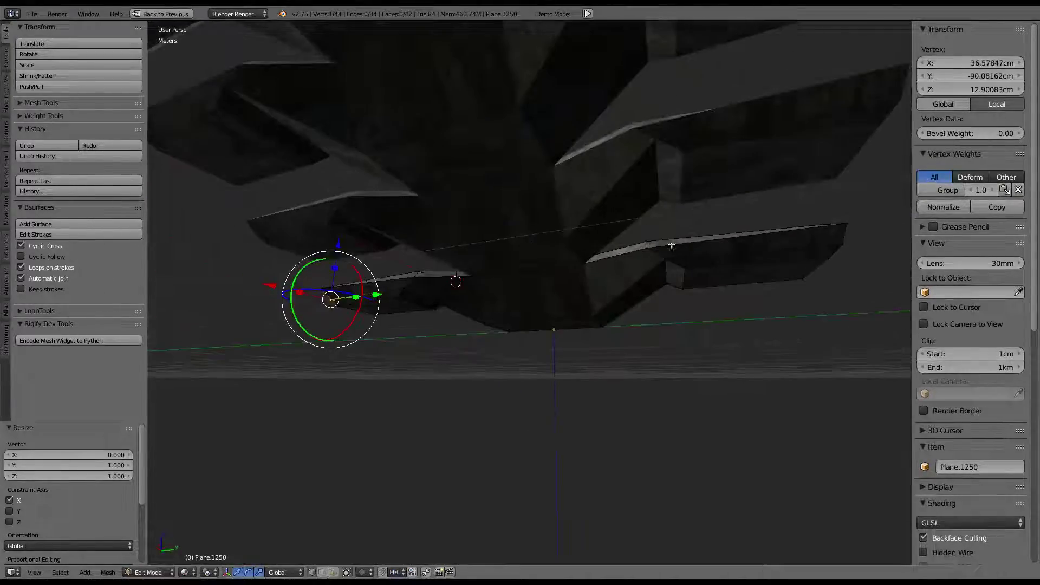
pyautogui.rightClick(834, 242)
pyautogui.keyDown('shift'); pyautogui.rightClick(476, 284); pyautogui.keyUp('shift')
pyautogui.moveTo(476, 283)
pyautogui.mouseDown(button='middle')
pyautogui.moveTo(506, 264)
pyautogui.moveTo(488, 296)
pyautogui.moveTo(577, 271)
pyautogui.moveTo(583, 293)
pyautogui.moveTo(490, 289)
pyautogui.moveTo(520, 155)
pyautogui.mouseUp(button='middle')
pyautogui.keyDown('shift'); pyautogui.rightClick(487, 296); pyautogui.keyUp('shift')
pyautogui.hotkey('ctrl', 'z')
pyautogui.hotkey('ctrl', 'z')
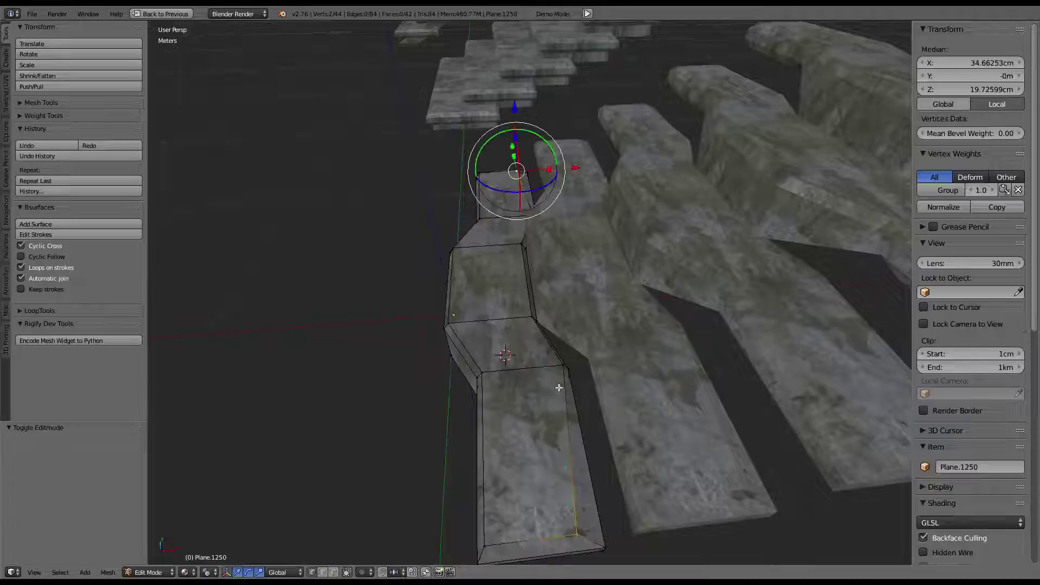
pyautogui.press('Tab')
pyautogui.scroll(-3, 558, 387)
pyautogui.moveTo(664, 302)
pyautogui.mouseDown(button='middle')
pyautogui.moveTo(456, 264)
pyautogui.moveTo(599, 255)
pyautogui.moveTo(511, 228)
pyautogui.moveTo(623, 252)
pyautogui.moveTo(631, 273)
pyautogui.moveTo(388, 174)
pyautogui.moveTo(481, 232)
pyautogui.moveTo(528, 221)
pyautogui.moveTo(511, 226)
pyautogui.moveTo(474, 294)
pyautogui.moveTo(464, 251)
pyautogui.mouseUp(button='middle')
pyautogui.press('Tab')
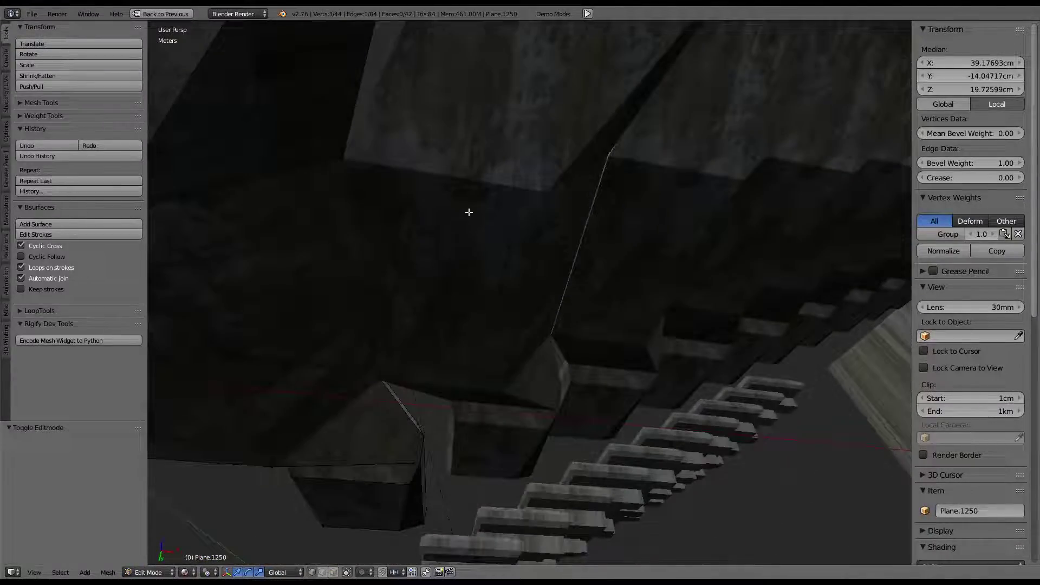
pyautogui.moveTo(469, 212)
pyautogui.mouseDown(button='middle')
pyautogui.moveTo(557, 174)
pyautogui.moveTo(559, 267)
pyautogui.moveTo(470, 265)
pyautogui.moveTo(580, 339)
pyautogui.moveTo(509, 318)
pyautogui.moveTo(492, 475)
pyautogui.mouseUp(button='middle')
# Select two front faces of the block base in face select mode
pyautogui.click(333, 572)
pyautogui.click(491, 472)
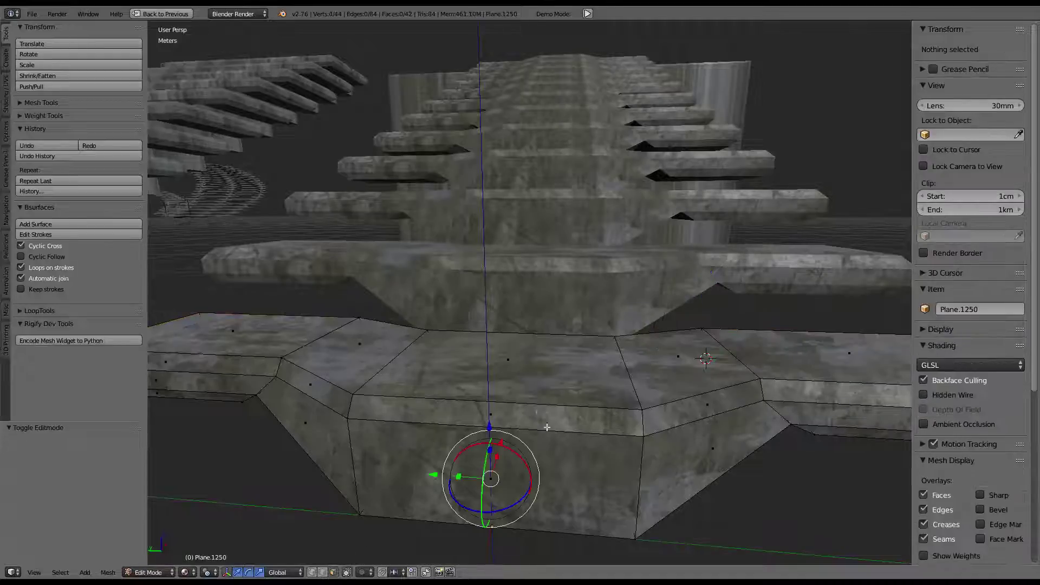
pyautogui.moveTo(340, 377)
pyautogui.mouseDown(button='middle')
pyautogui.moveTo(587, 297)
pyautogui.moveTo(522, 249)
pyautogui.moveTo(452, 287)
pyautogui.moveTo(549, 257)
pyautogui.moveTo(694, 321)
pyautogui.mouseUp(button='middle')
pyautogui.rightClick(549, 257)
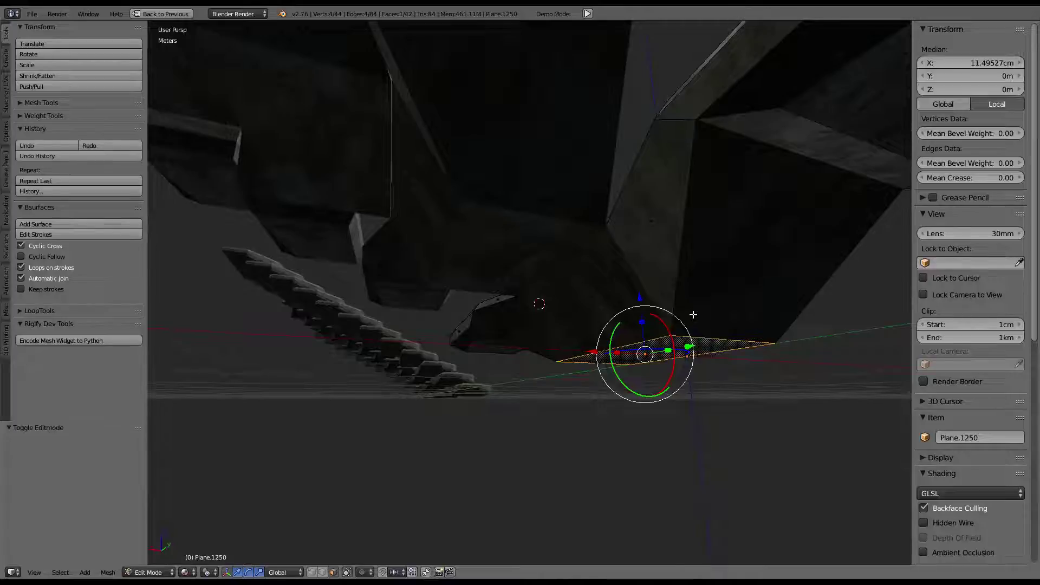
pyautogui.moveTo(692, 314); pyautogui.dragTo(544, 282, button='middle')
pyautogui.keyDown('shift'); pyautogui.rightClick(545, 282); pyautogui.keyUp('shift')
# Inset the front faces, flatten them to 0 on X, and delete them to open the wall
pyautogui.hotkey('ctrl', 'f')
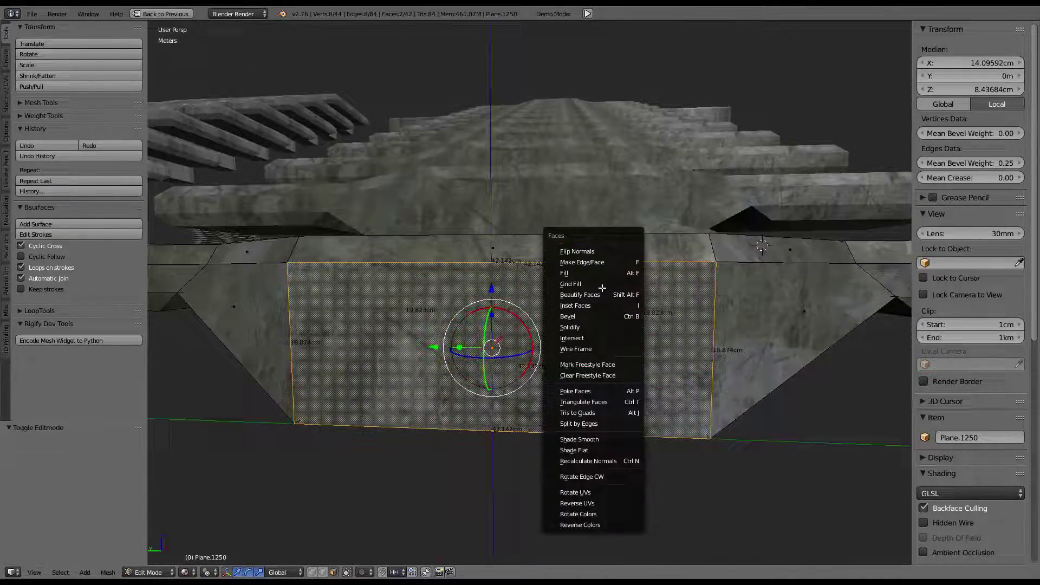
pyautogui.click(576, 306)
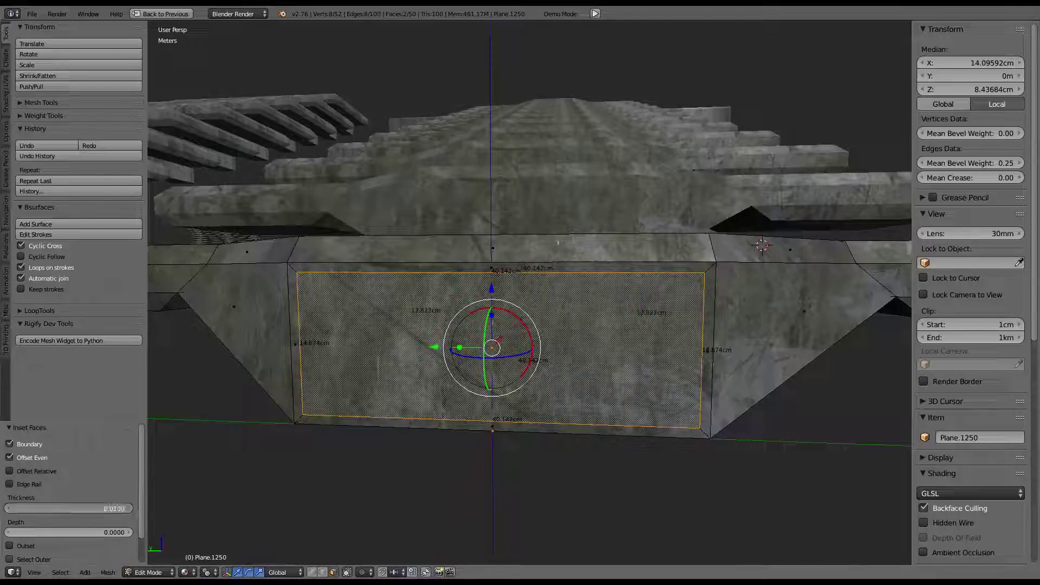
pyautogui.moveTo(109, 508); pyautogui.dragTo(118, 509)
pyautogui.moveTo(434, 297)
pyautogui.mouseDown(button='middle')
pyautogui.moveTo(451, 316)
pyautogui.moveTo(541, 263)
pyautogui.moveTo(636, 292)
pyautogui.mouseUp(button='middle')
pyautogui.press('s')
pyautogui.press('x')
pyautogui.press('0')
pyautogui.press('Return')
pyautogui.press('x')
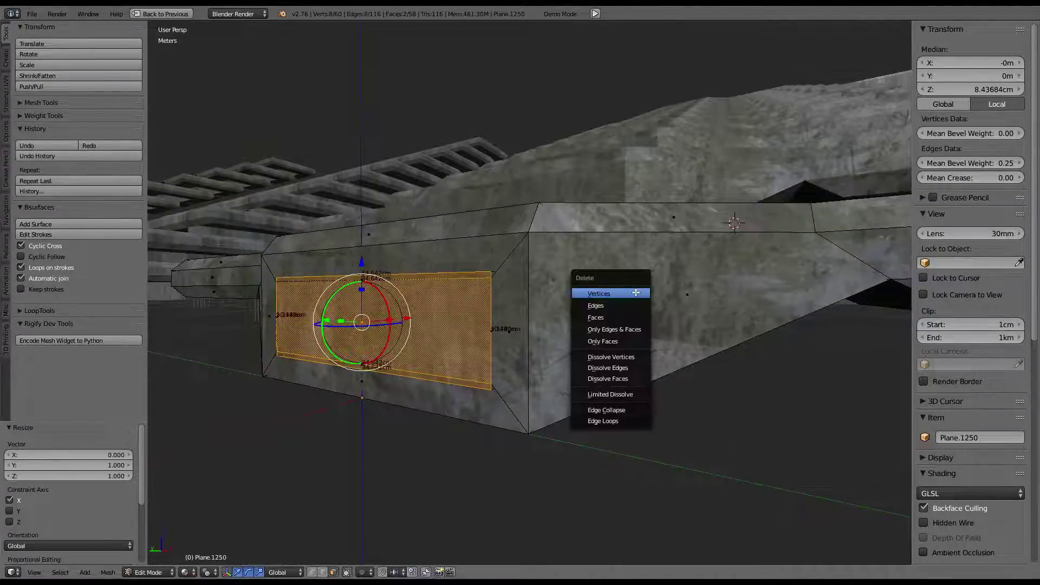
pyautogui.click(627, 315)
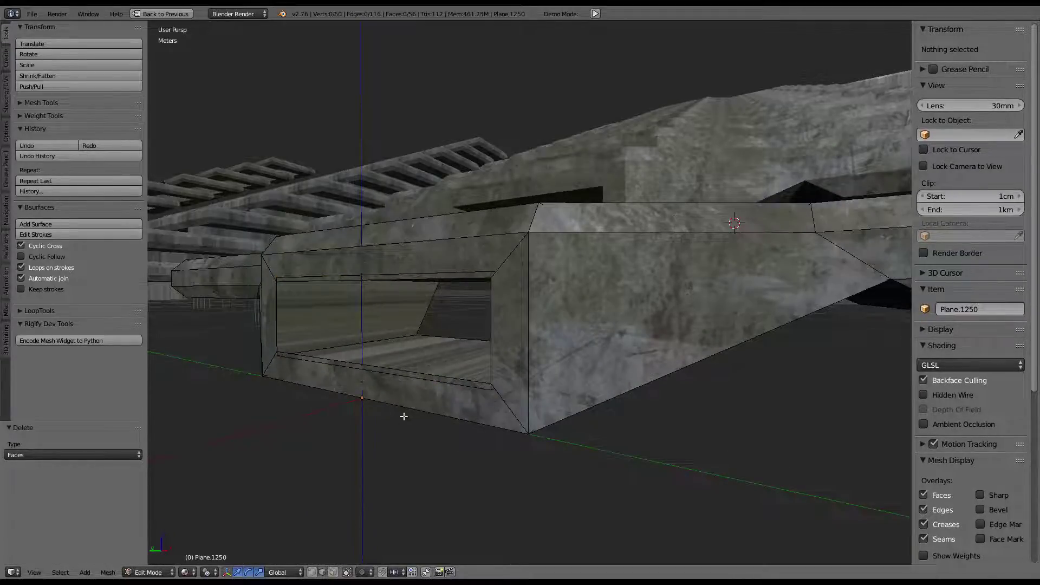
# Flatten an edge inside the opening to 0 along Z
pyautogui.rightClick(408, 372)
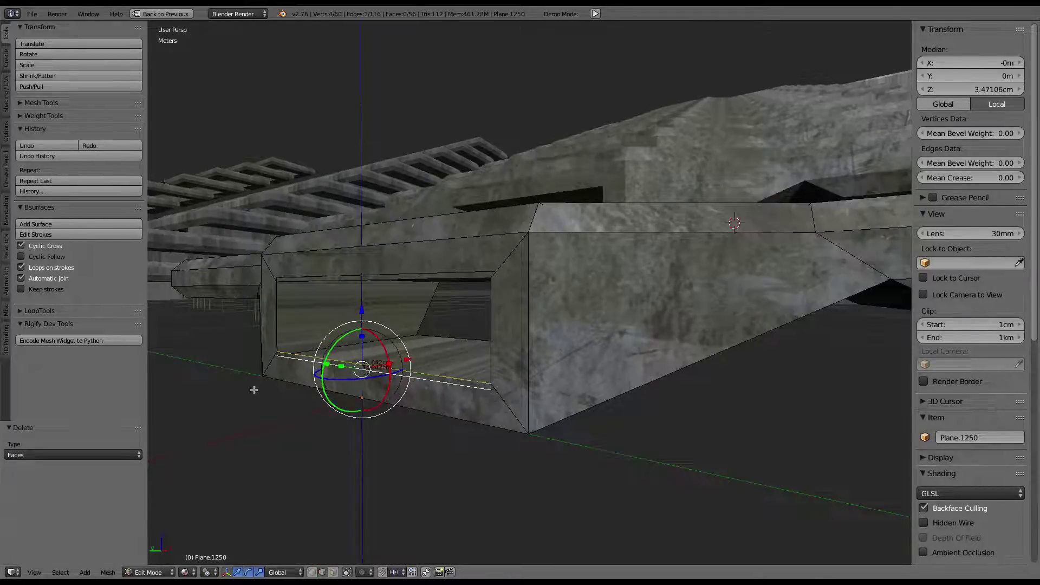
pyautogui.press('s')
pyautogui.press('z')
pyautogui.press('0')
pyautogui.press('Return')
# Merge duplicate vertices across the whole mesh with Remove Doubles
pyautogui.scroll(3, 453, 334)
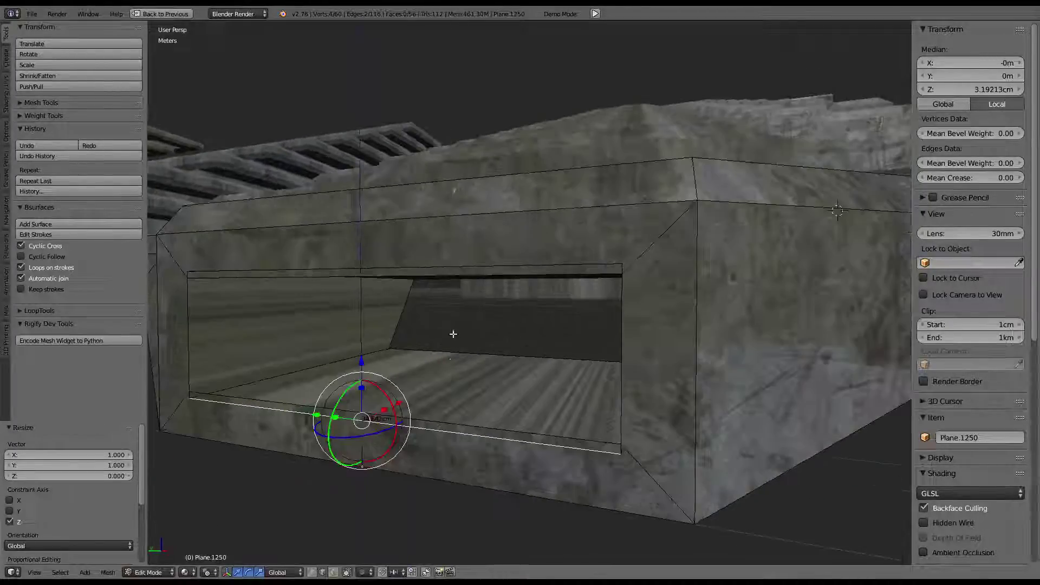
pyautogui.press('g')
pyautogui.press('a')
pyautogui.press('w')
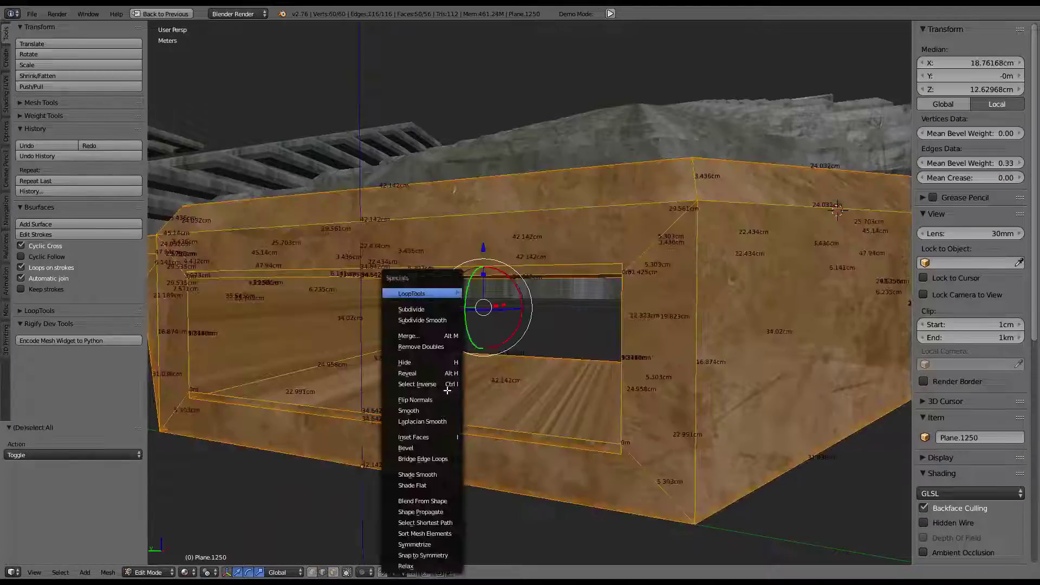
pyautogui.click(431, 347)
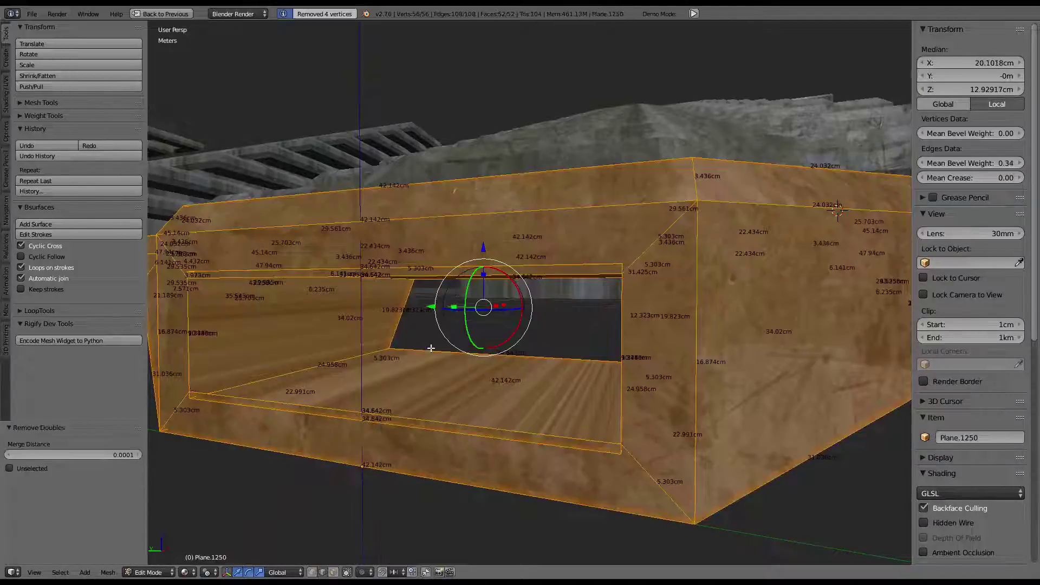
# Flatten the opening's bottom edges to 0 along Z
pyautogui.rightClick(410, 417)
pyautogui.press('w')
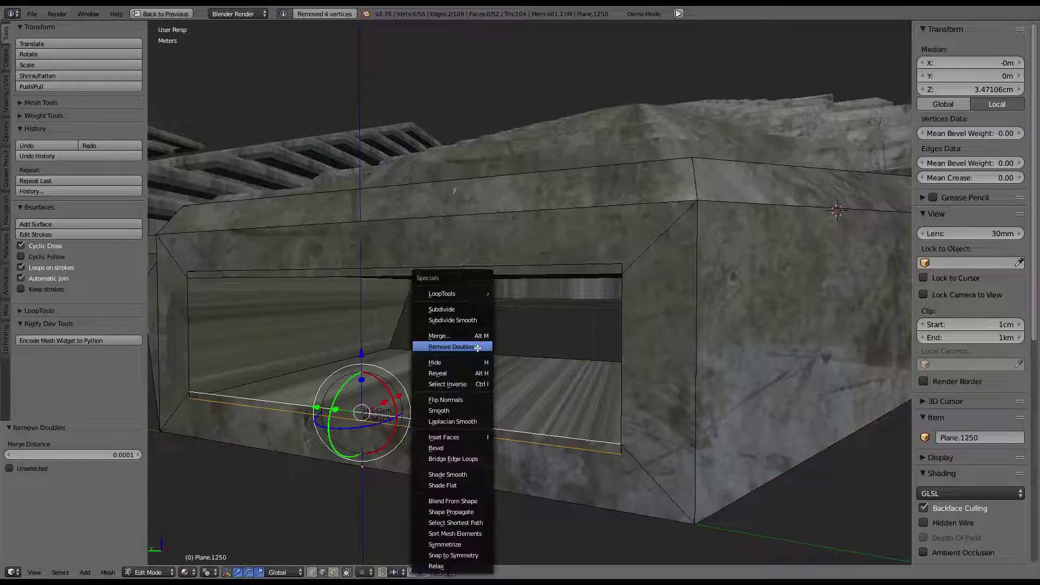
pyautogui.moveTo(425, 320); pyautogui.dragTo(378, 319, button='middle')
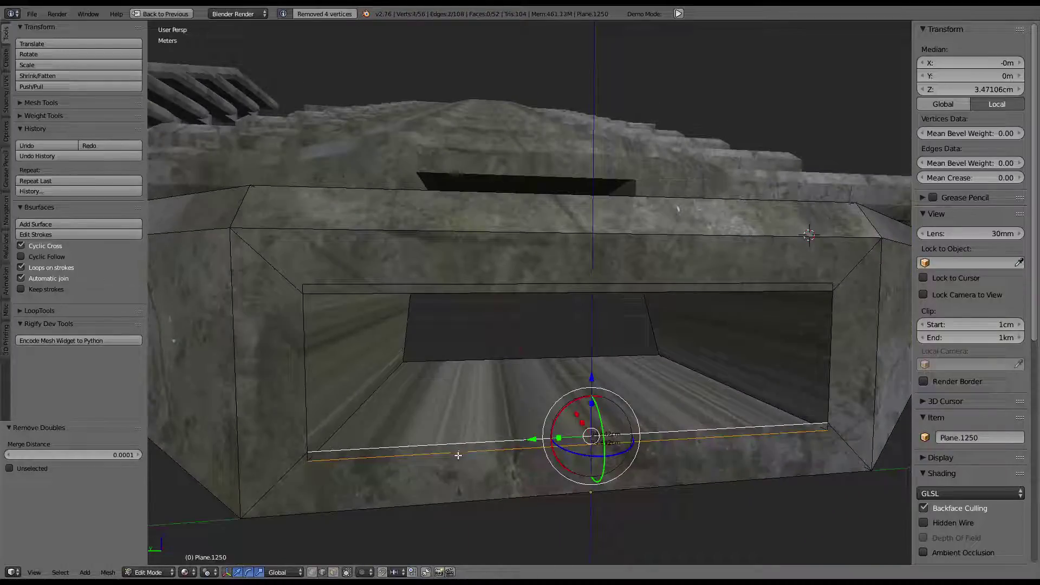
pyautogui.press('s')
pyautogui.press('z')
pyautogui.press('0')
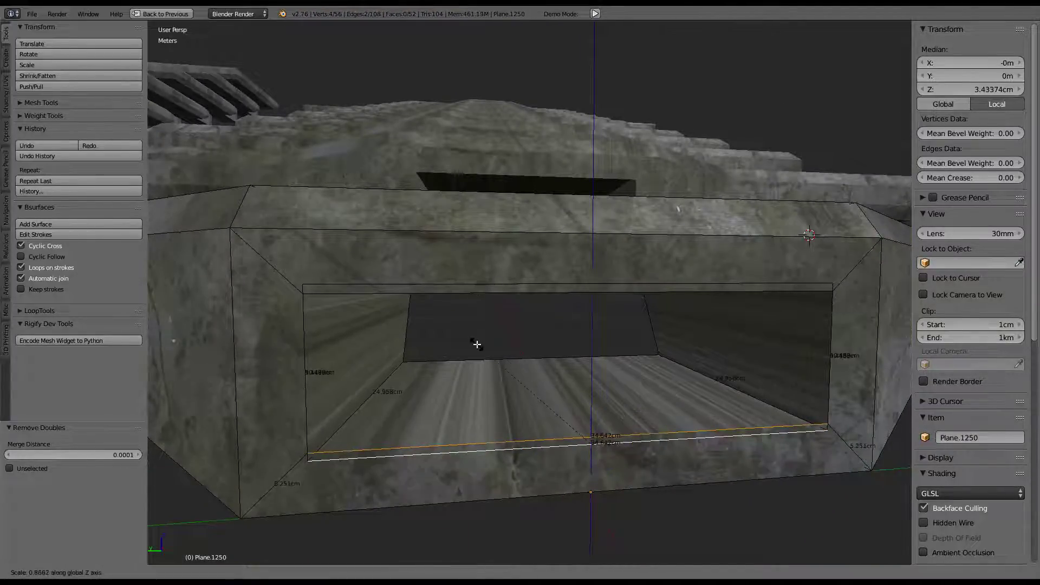
pyautogui.press('Return')
pyautogui.rightClick(469, 284)
# Flatten the opening's top front edges vertically
pyautogui.press('s')
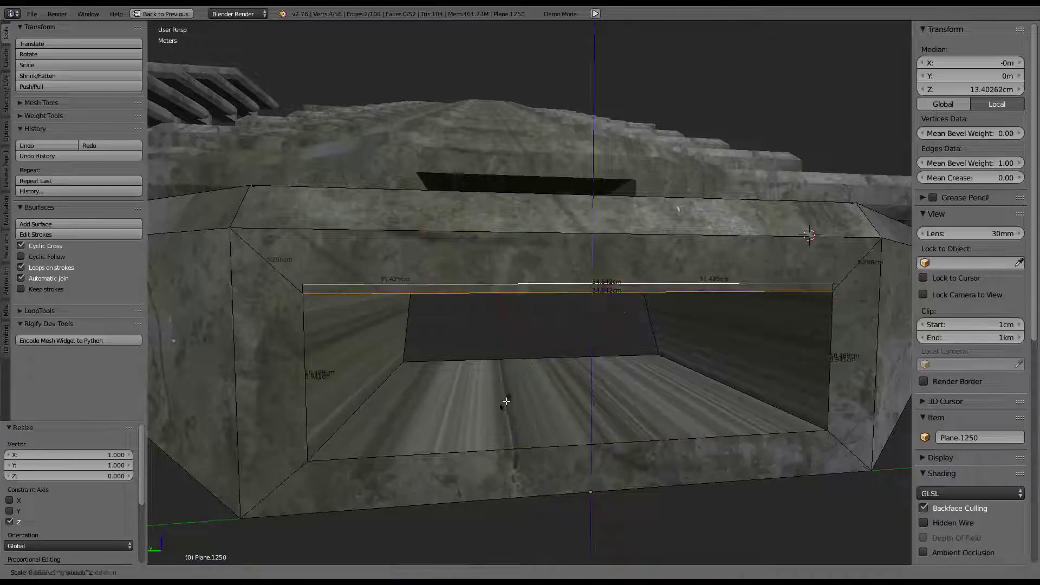
pyautogui.write('0')
pyautogui.press('Return')
pyautogui.scroll(-5, 508, 372)
pyautogui.moveTo(508, 371)
pyautogui.mouseDown(button='middle')
pyautogui.moveTo(564, 239)
pyautogui.moveTo(415, 236)
pyautogui.moveTo(360, 253)
pyautogui.moveTo(360, 262)
pyautogui.moveTo(453, 227)
pyautogui.moveTo(536, 255)
pyautogui.moveTo(560, 244)
pyautogui.mouseUp(button='middle')
pyautogui.scroll(5, 564, 239)
# Re-project the whole base block's UVs with Cube Projection
pyautogui.press('Tab')
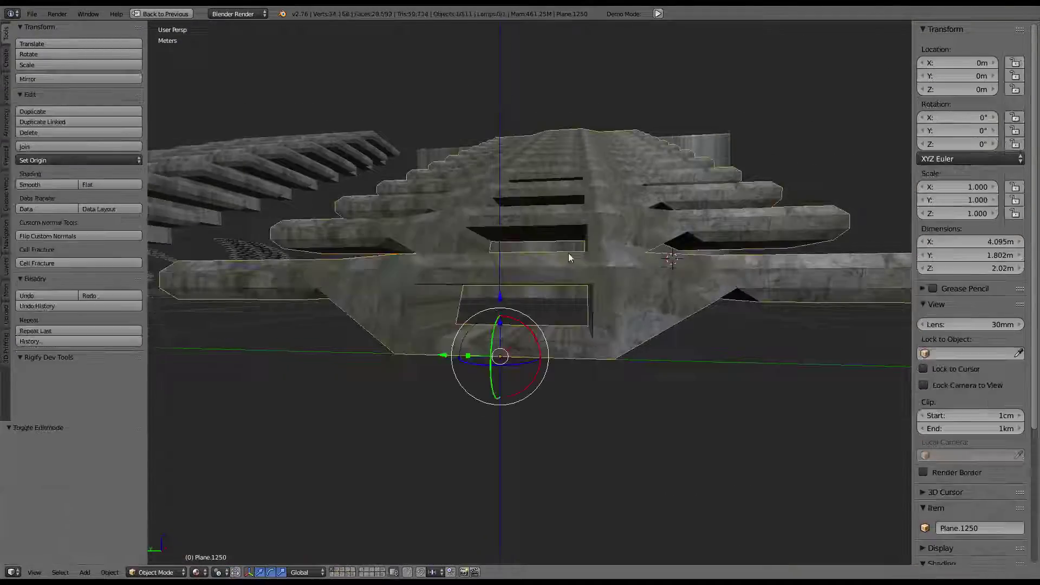
pyautogui.moveTo(598, 323); pyautogui.dragTo(592, 310, button='middle')
pyautogui.press('Tab')
pyautogui.press('a')
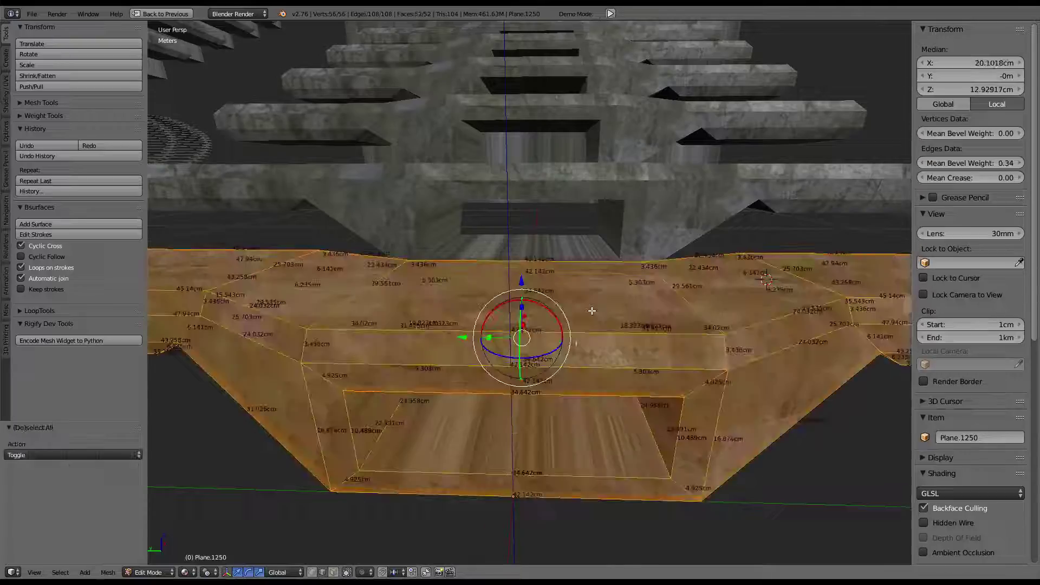
pyautogui.press('u')
pyautogui.click(583, 362)
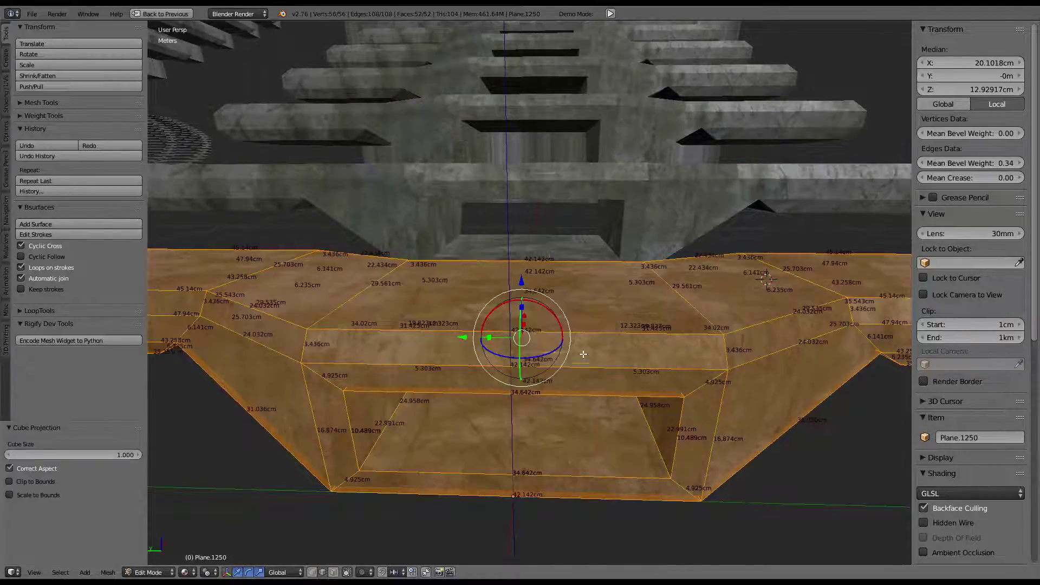
pyautogui.press('Tab')
pyautogui.moveTo(583, 362)
pyautogui.mouseDown(button='middle')
pyautogui.moveTo(539, 238)
pyautogui.moveTo(452, 223)
pyautogui.moveTo(373, 186)
pyautogui.moveTo(550, 214)
pyautogui.moveTo(560, 232)
pyautogui.moveTo(539, 242)
pyautogui.moveTo(609, 241)
pyautogui.moveTo(609, 267)
pyautogui.moveTo(573, 306)
pyautogui.moveTo(463, 298)
pyautogui.moveTo(372, 245)
pyautogui.moveTo(357, 212)
pyautogui.moveTo(372, 232)
pyautogui.moveTo(498, 216)
pyautogui.mouseUp(button='middle')
pyautogui.press('Tab')
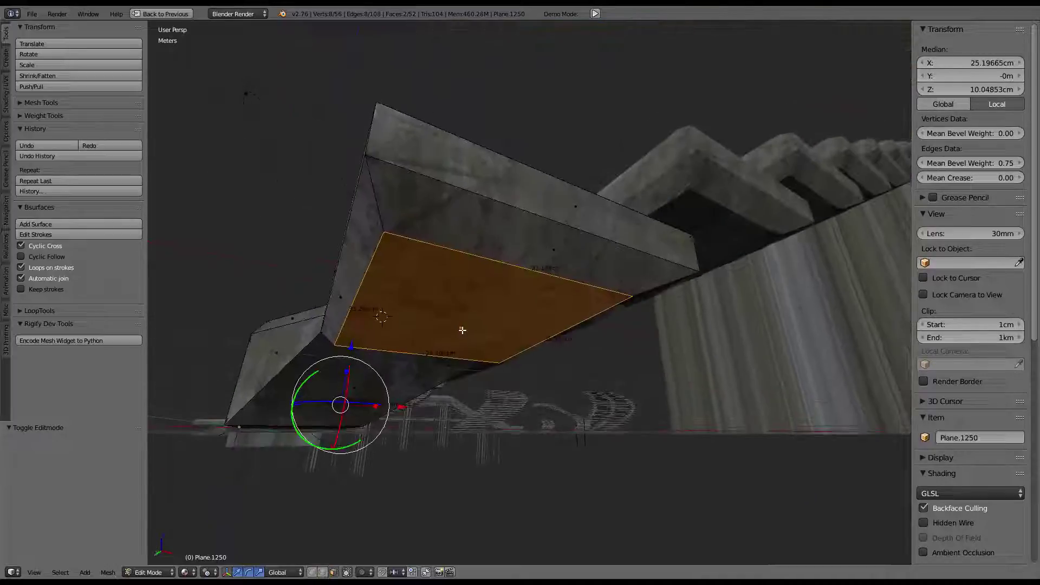
# Extrude the underside face twice, shrinking it with Smooth Vertex in between
pyautogui.press('e')
pyautogui.rightClick(564, 275)
pyautogui.press('w')
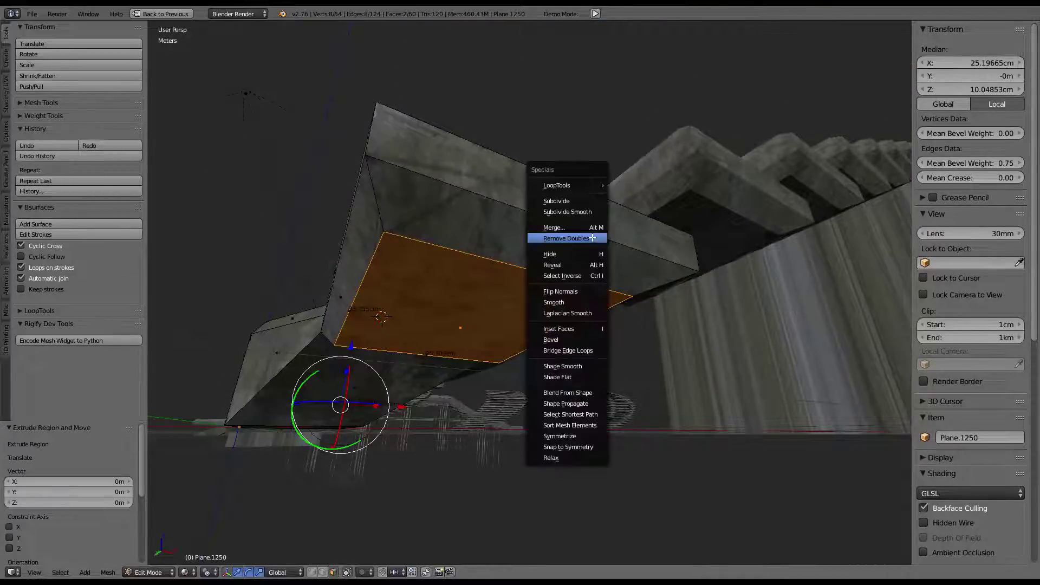
pyautogui.click(557, 302)
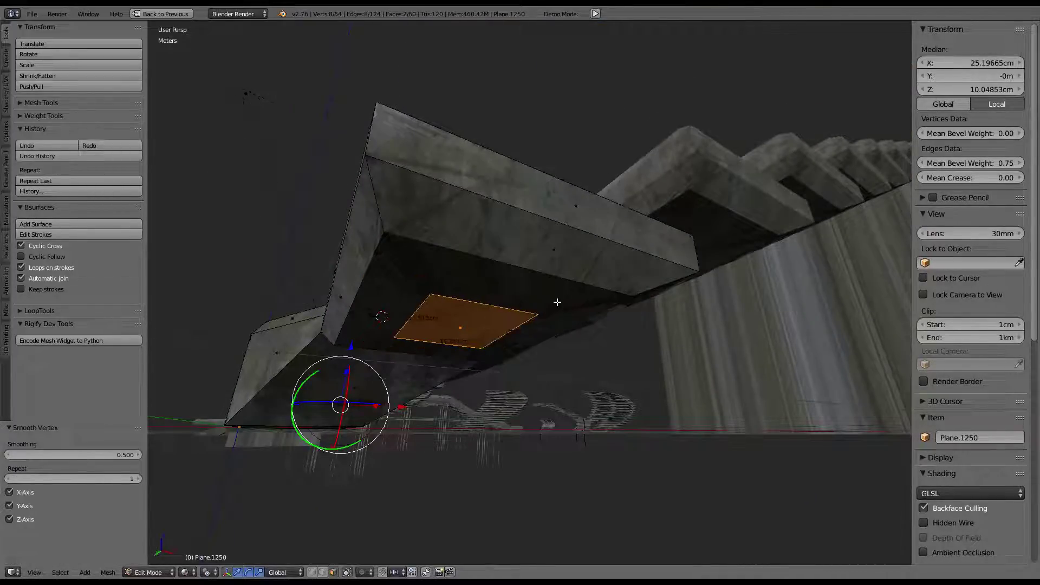
pyautogui.press('e')
pyautogui.rightClick(374, 277)
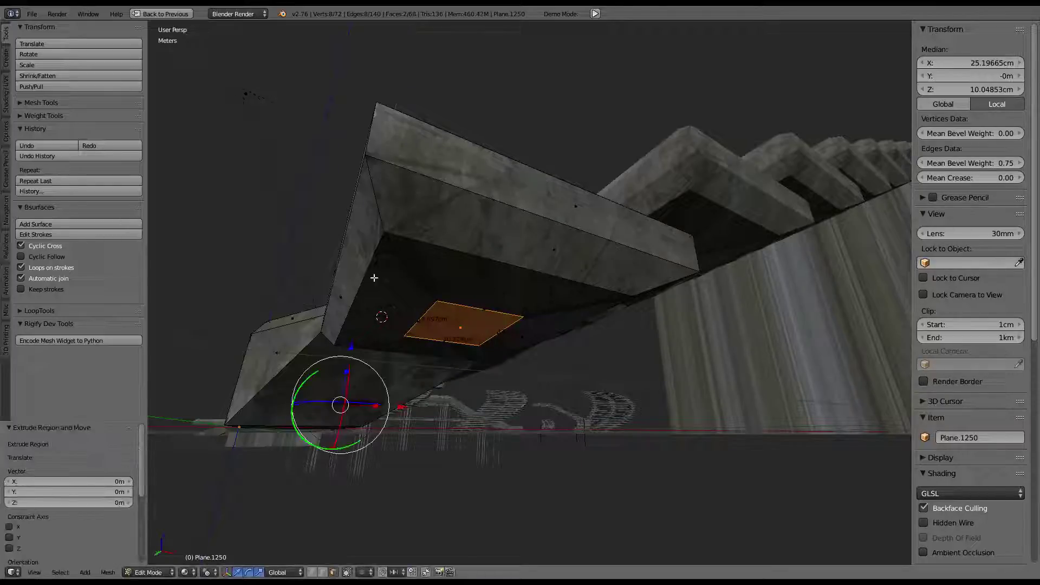
pyautogui.moveTo(355, 350); pyautogui.dragTo(353, 371)
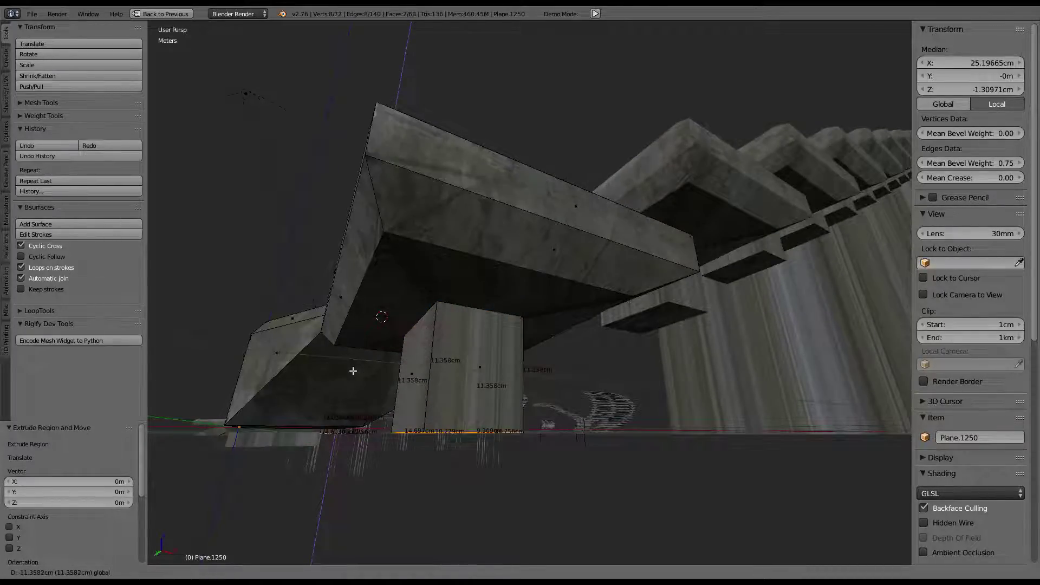
pyautogui.rightClick(353, 372)
pyautogui.moveTo(354, 371); pyautogui.dragTo(246, 462, button='middle')
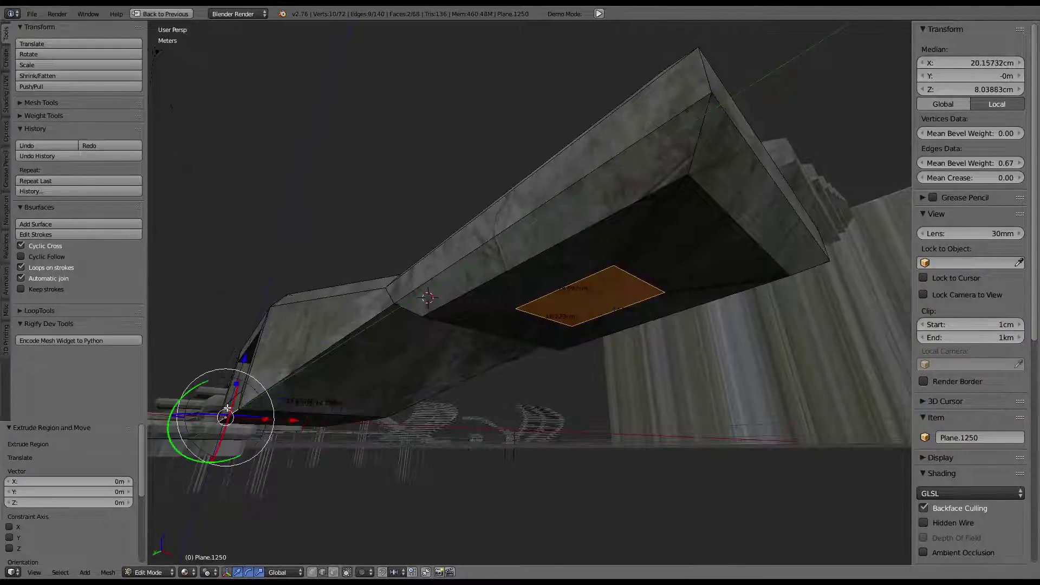
# Scale the new extrusion on Z down to ground level
pyautogui.click(213, 574)
pyautogui.click(243, 537)
pyautogui.press('s')
pyautogui.press('z')
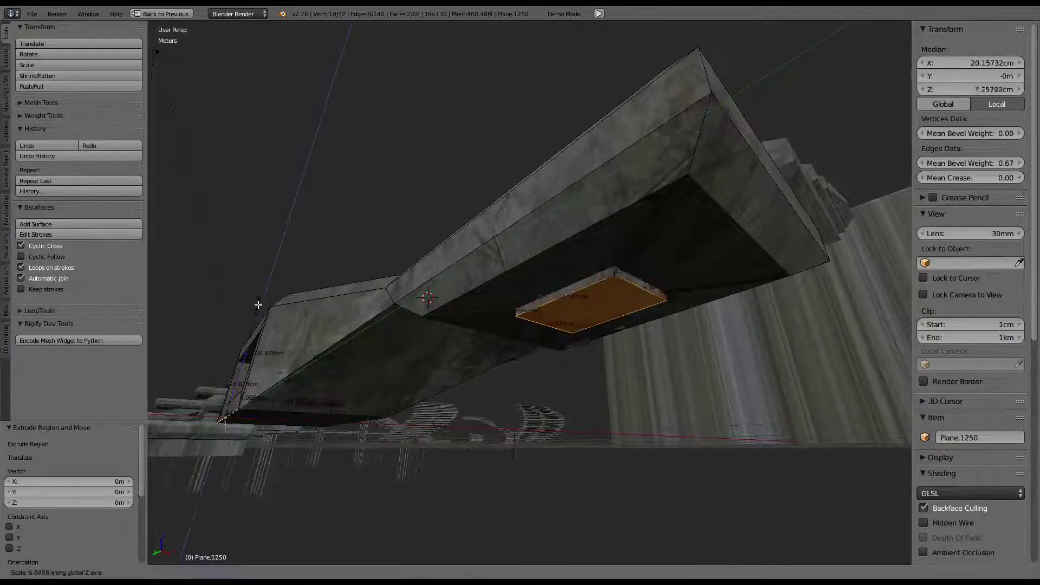
pyautogui.click(259, 310)
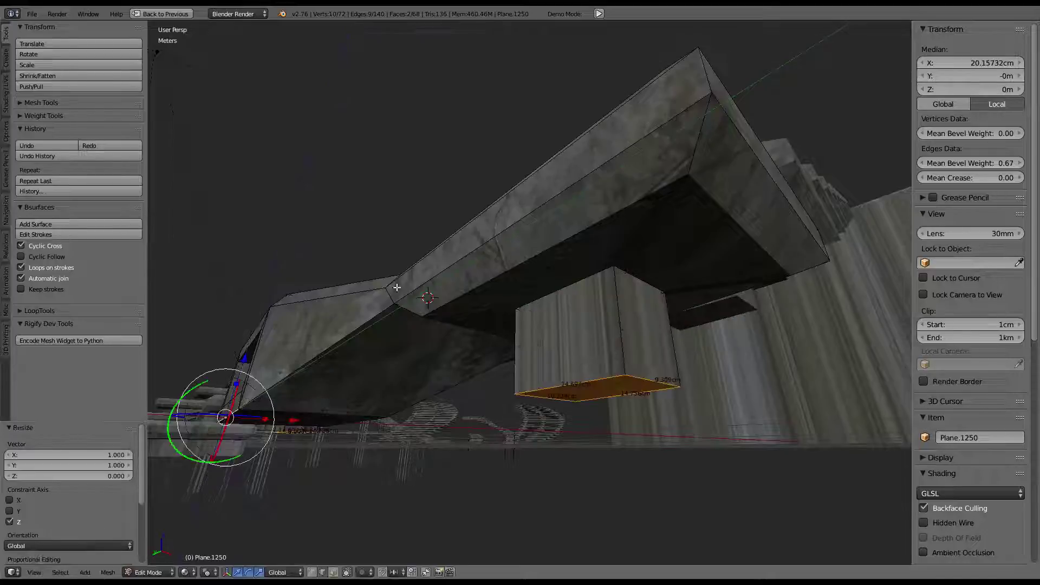
pyautogui.moveTo(258, 310)
pyautogui.mouseDown(button='middle')
pyautogui.moveTo(399, 313)
pyautogui.moveTo(488, 338)
pyautogui.moveTo(476, 304)
pyautogui.moveTo(402, 274)
pyautogui.moveTo(619, 279)
pyautogui.mouseUp(button='middle')
pyautogui.press('Tab')
pyautogui.press('Tab')
# Flatten a bottom strut edge to 0 on X and slide it along X to slant the strut
pyautogui.rightClick(651, 288)
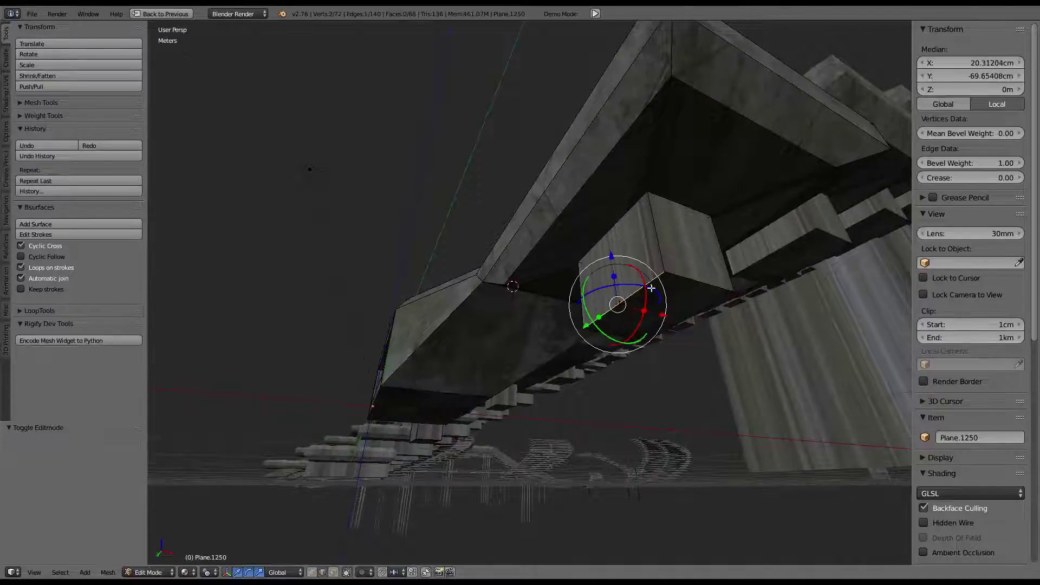
pyautogui.press('0')
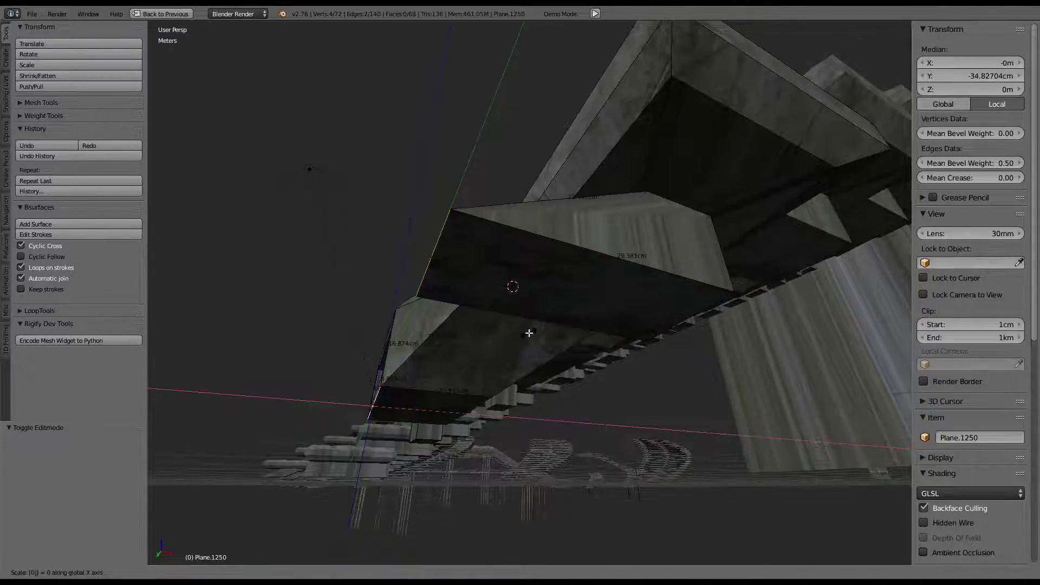
pyautogui.press('Return')
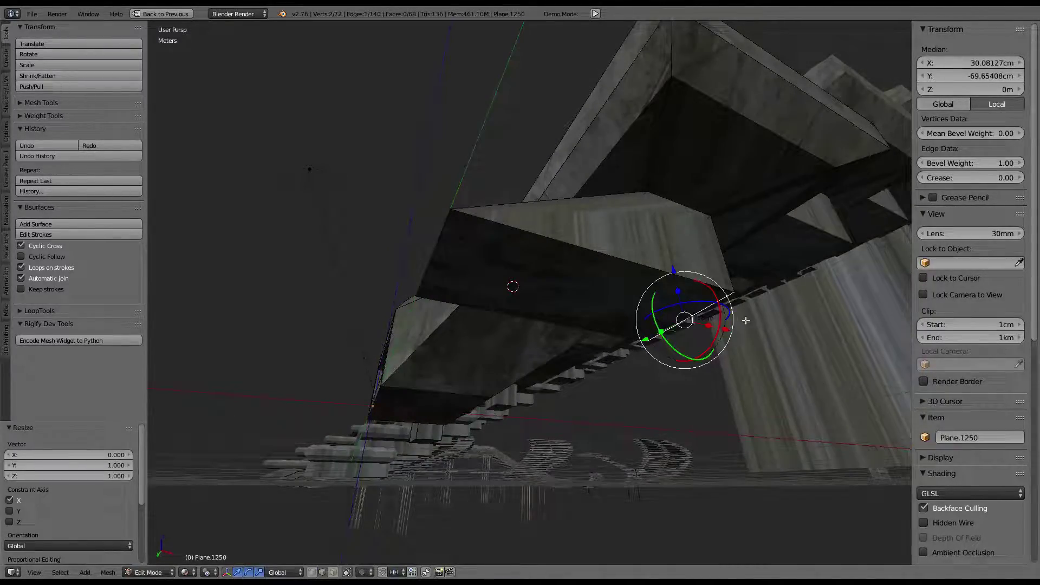
pyautogui.press('g')
pyautogui.press('x')
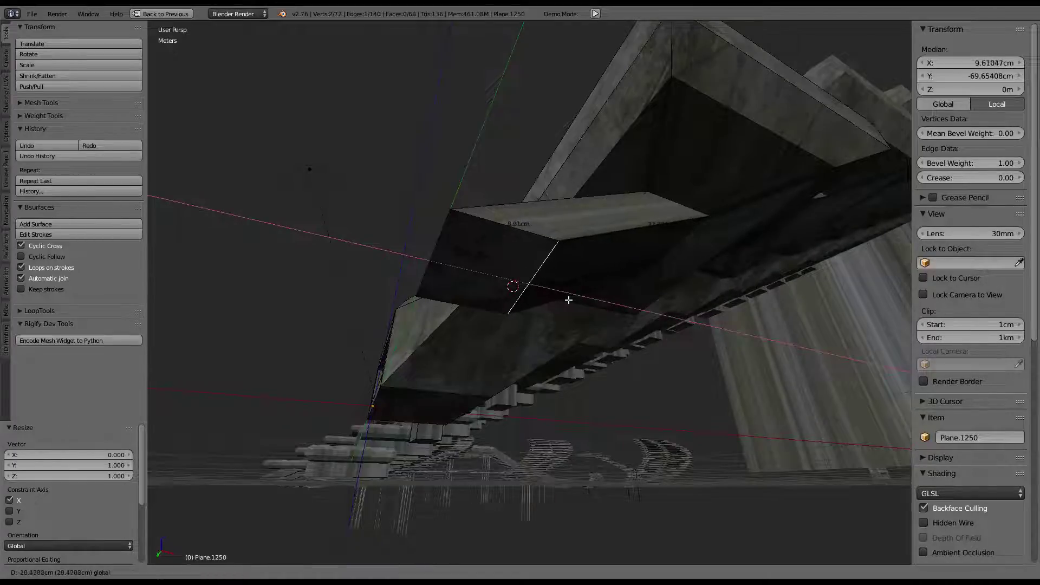
pyautogui.click(569, 300)
pyautogui.press('Tab')
pyautogui.scroll(3, 483, 260)
# Flatten the other strut's edges to 0 along X
pyautogui.scroll(2, 492, 239)
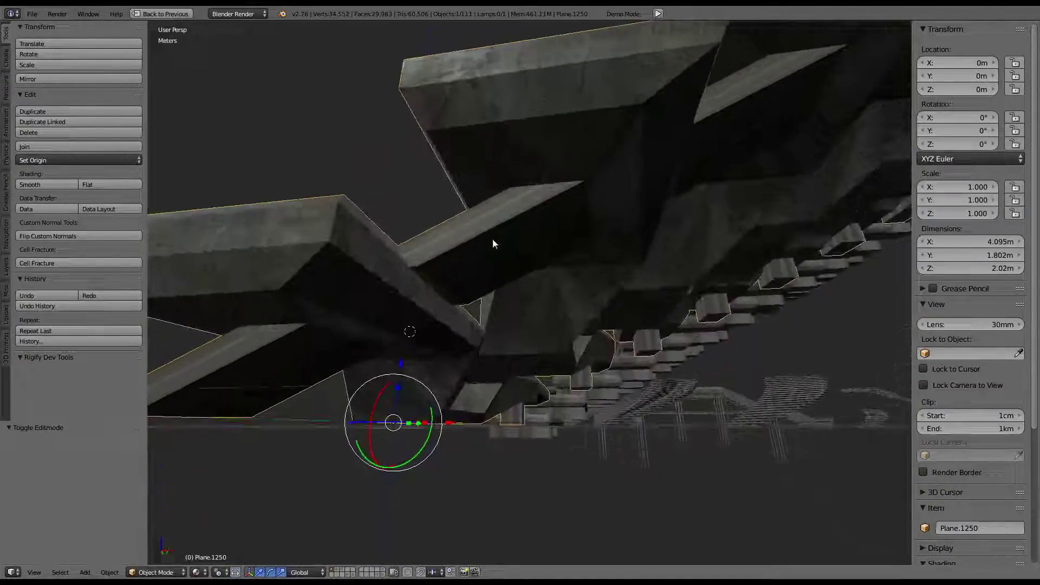
pyautogui.moveTo(493, 239)
pyautogui.mouseDown(button='middle')
pyautogui.moveTo(634, 313)
pyautogui.moveTo(686, 308)
pyautogui.moveTo(685, 225)
pyautogui.moveTo(640, 238)
pyautogui.moveTo(578, 296)
pyautogui.moveTo(583, 307)
pyautogui.moveTo(515, 262)
pyautogui.moveTo(571, 249)
pyautogui.moveTo(481, 285)
pyautogui.moveTo(518, 248)
pyautogui.moveTo(550, 163)
pyautogui.mouseUp(button='middle')
pyautogui.press('Tab')
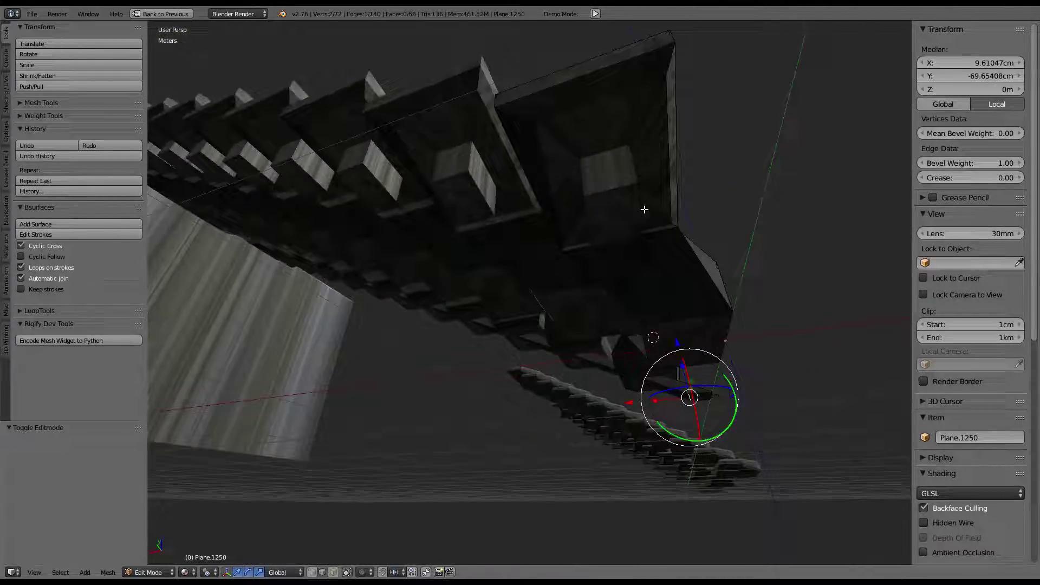
pyautogui.moveTo(633, 203)
pyautogui.mouseDown(button='middle')
pyautogui.moveTo(465, 181)
pyautogui.moveTo(620, 135)
pyautogui.moveTo(598, 182)
pyautogui.moveTo(469, 245)
pyautogui.mouseUp(button='middle')
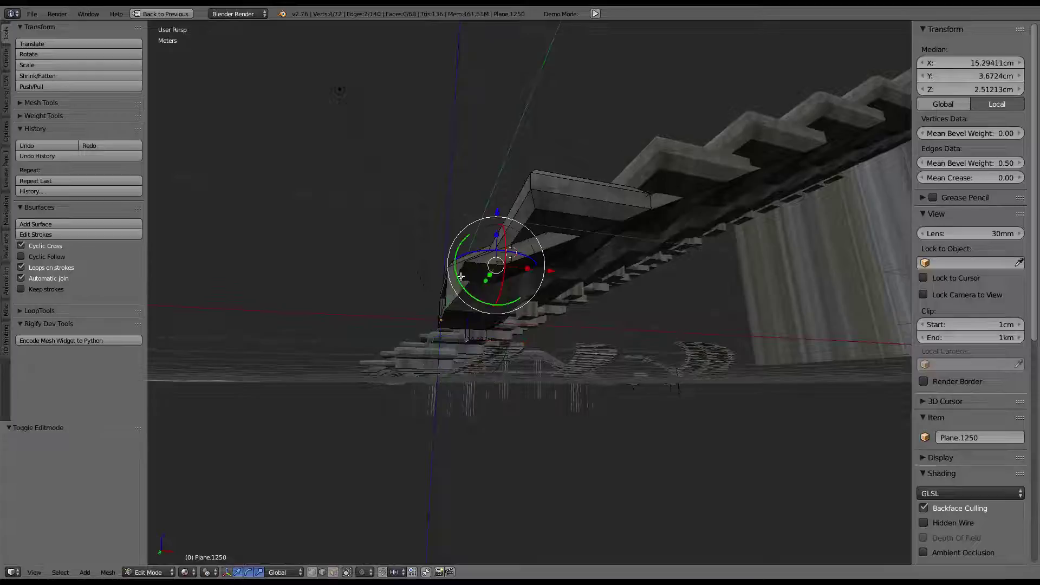
pyautogui.moveTo(450, 283); pyautogui.dragTo(488, 157, button='middle')
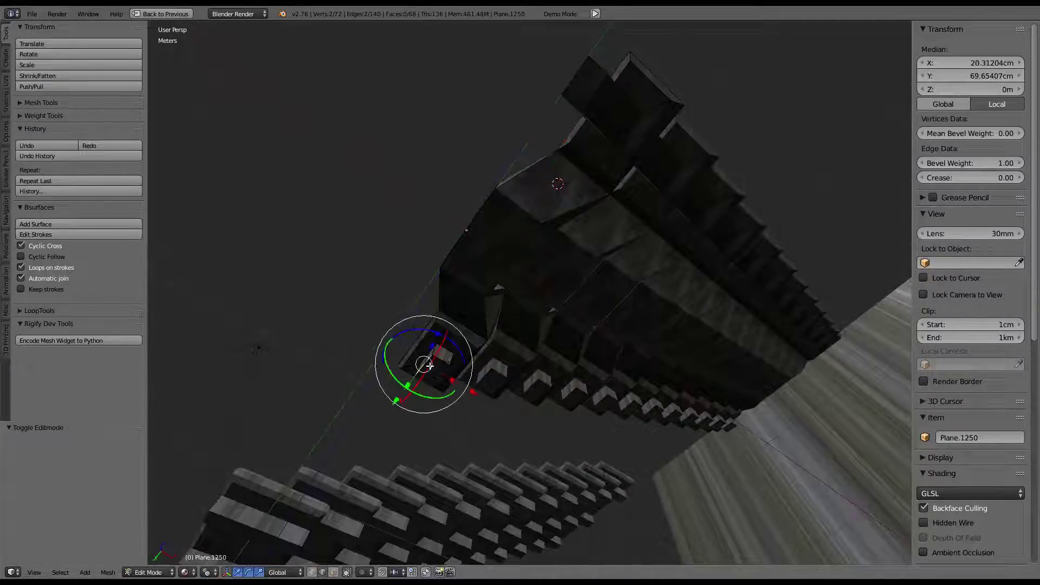
pyautogui.moveTo(579, 82)
pyautogui.mouseDown(button='middle')
pyautogui.moveTo(588, 141)
pyautogui.moveTo(704, 200)
pyautogui.moveTo(446, 404)
pyautogui.moveTo(512, 120)
pyautogui.mouseUp(button='middle')
pyautogui.press('s')
pyautogui.press('Return')
pyautogui.rightClick(512, 120)
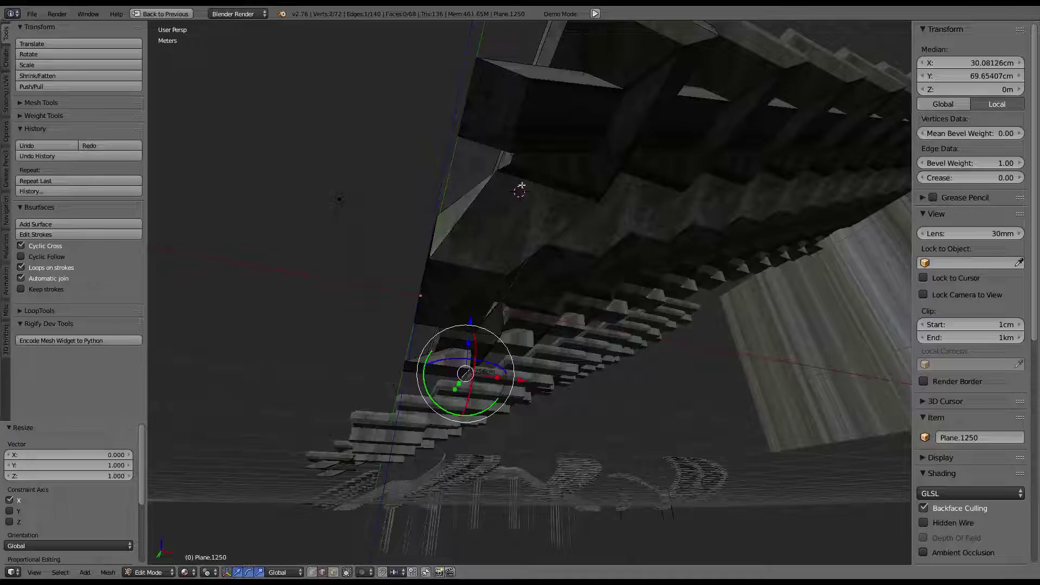
pyautogui.press('Tab')
pyautogui.moveTo(671, 109)
pyautogui.mouseDown(button='middle')
pyautogui.moveTo(483, 164)
pyautogui.moveTo(571, 177)
pyautogui.moveTo(551, 191)
pyautogui.moveTo(546, 220)
pyautogui.moveTo(618, 290)
pyautogui.moveTo(622, 216)
pyautogui.moveTo(584, 281)
pyautogui.moveTo(569, 360)
pyautogui.moveTo(568, 322)
pyautogui.moveTo(576, 322)
pyautogui.moveTo(535, 319)
pyautogui.moveTo(599, 226)
pyautogui.moveTo(627, 248)
pyautogui.mouseUp(button='middle')
pyautogui.press('a')
# Slide an edge beneath the opening into place
pyautogui.press('Tab')
pyautogui.moveTo(648, 295); pyautogui.dragTo(615, 344, button='middle')
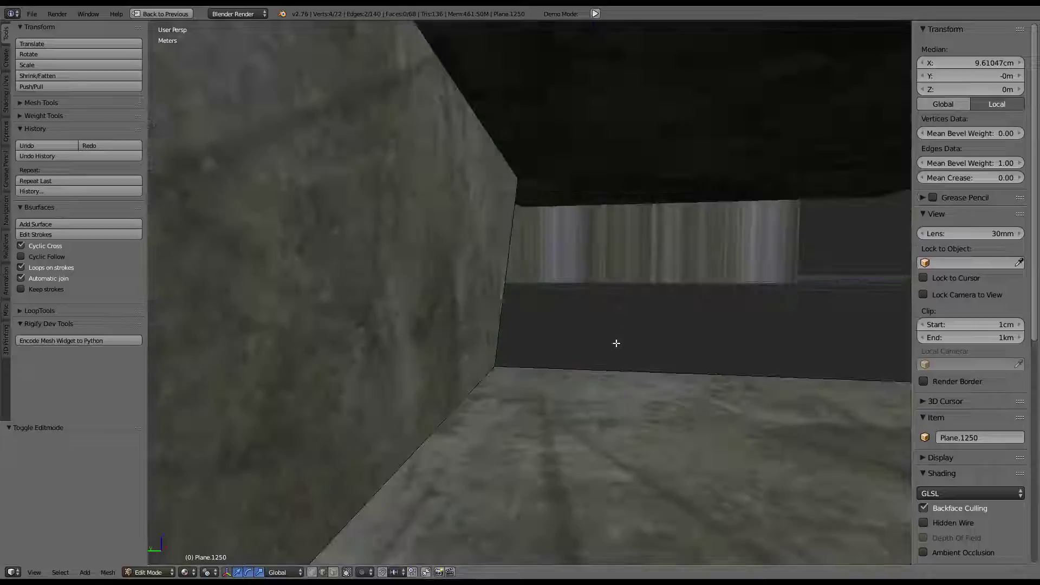
pyautogui.scroll(-3, 617, 343)
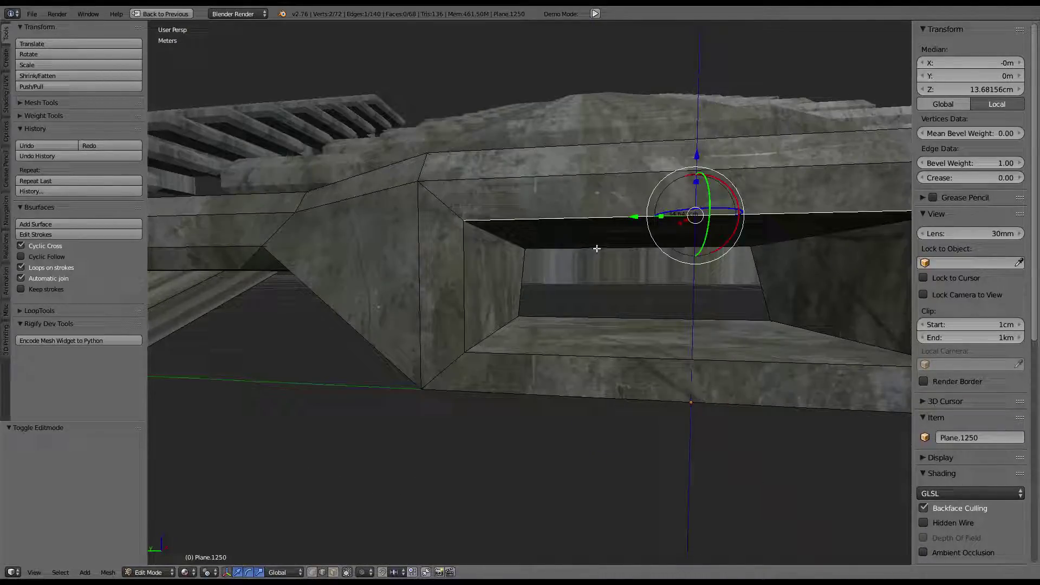
pyautogui.moveTo(598, 248)
pyautogui.mouseDown(button='middle')
pyautogui.moveTo(211, 263)
pyautogui.moveTo(581, 234)
pyautogui.moveTo(503, 251)
pyautogui.moveTo(584, 248)
pyautogui.mouseUp(button='middle')
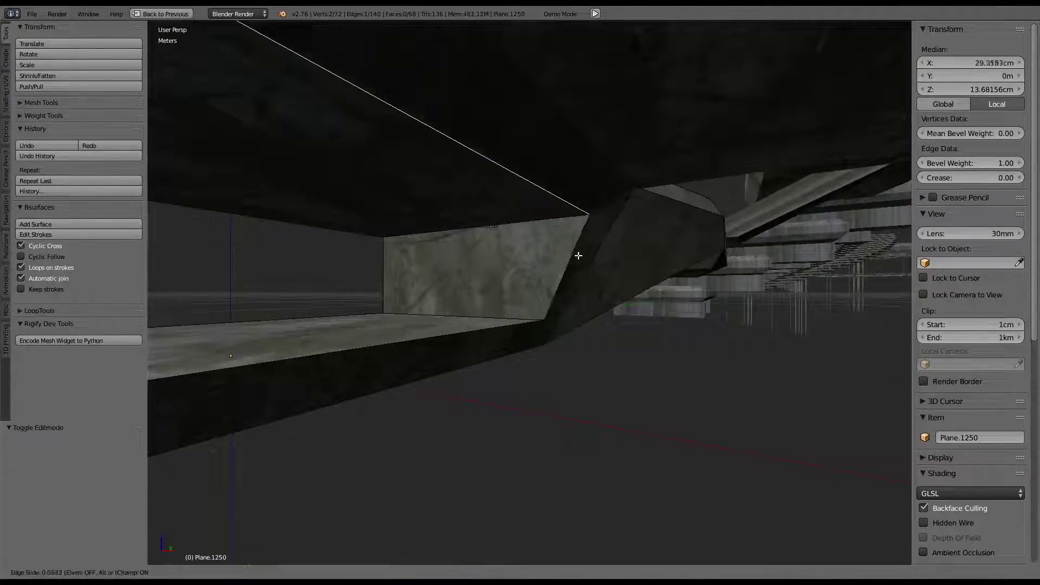
pyautogui.click(541, 360)
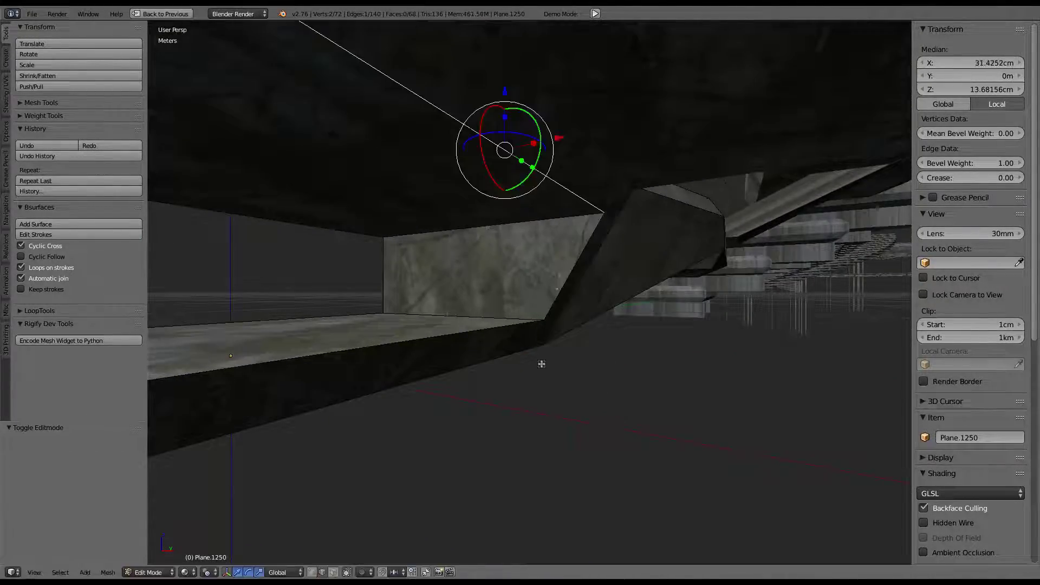
pyautogui.scroll(5, 542, 338)
pyautogui.scroll(-5, 542, 338)
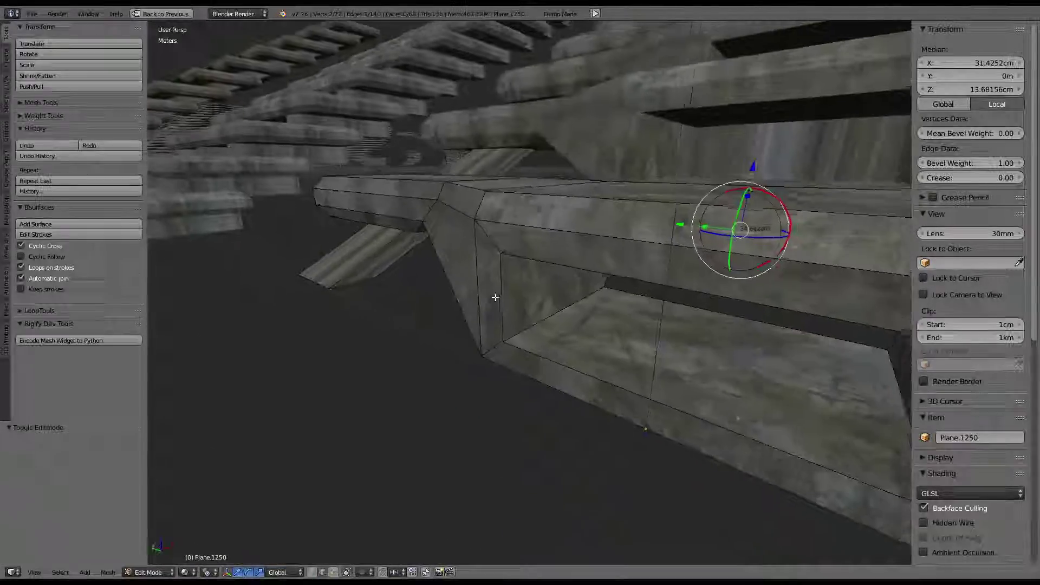
# Raise the slanted underside face beside the opening by sliding it upward
pyautogui.click(333, 573)
pyautogui.moveTo(542, 271)
pyautogui.mouseDown(button='middle')
pyautogui.moveTo(564, 209)
pyautogui.moveTo(511, 217)
pyautogui.mouseUp(button='middle')
pyautogui.click(564, 209)
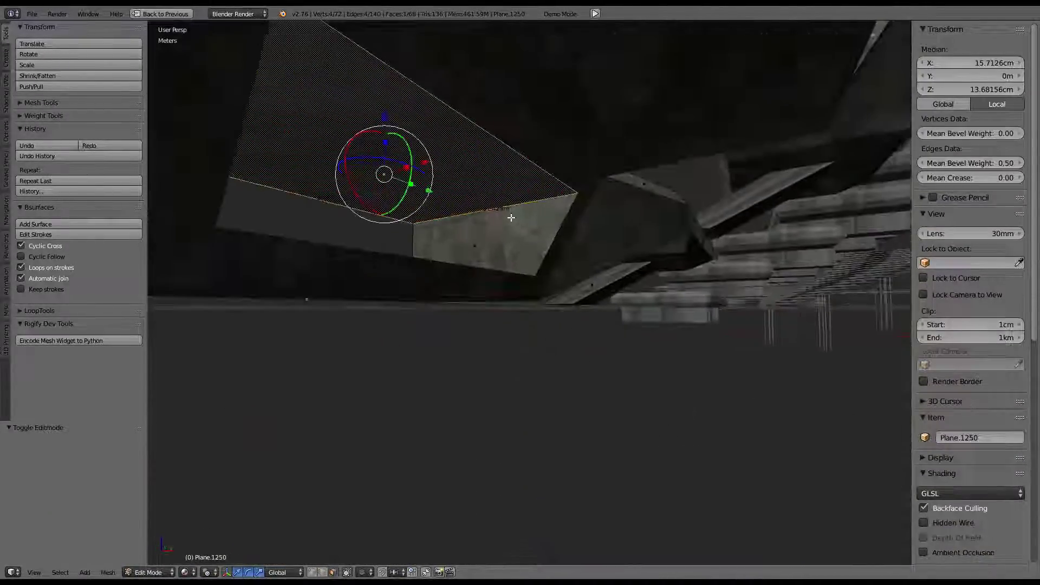
pyautogui.press('g')
pyautogui.press('g')
pyautogui.click(465, 265)
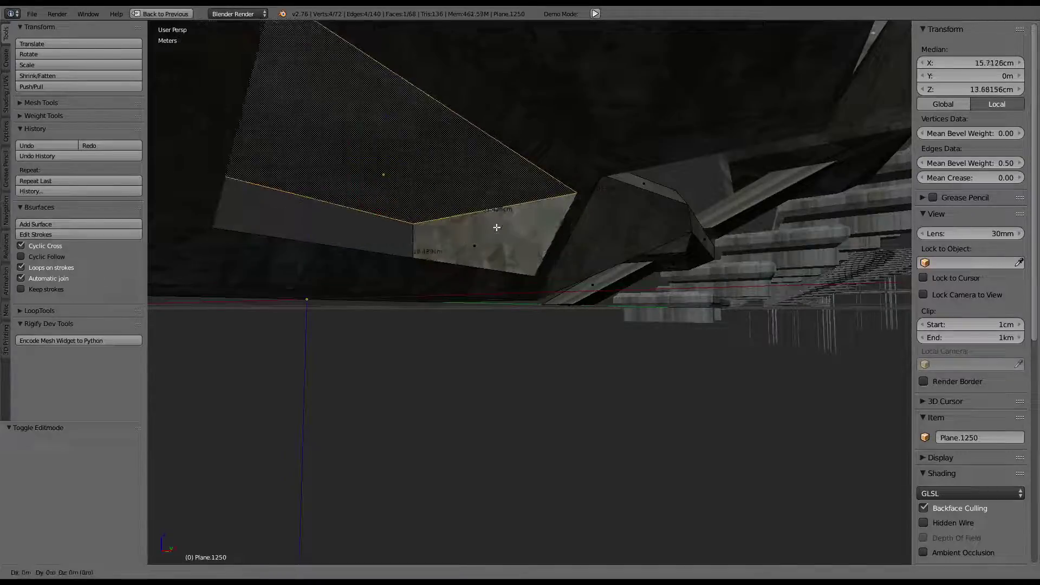
# Apply Cube Projection UVs to the Plane.1250 base block mesh in Edit Mode
pyautogui.scroll(-3, 510, 198)
pyautogui.press('Tab')
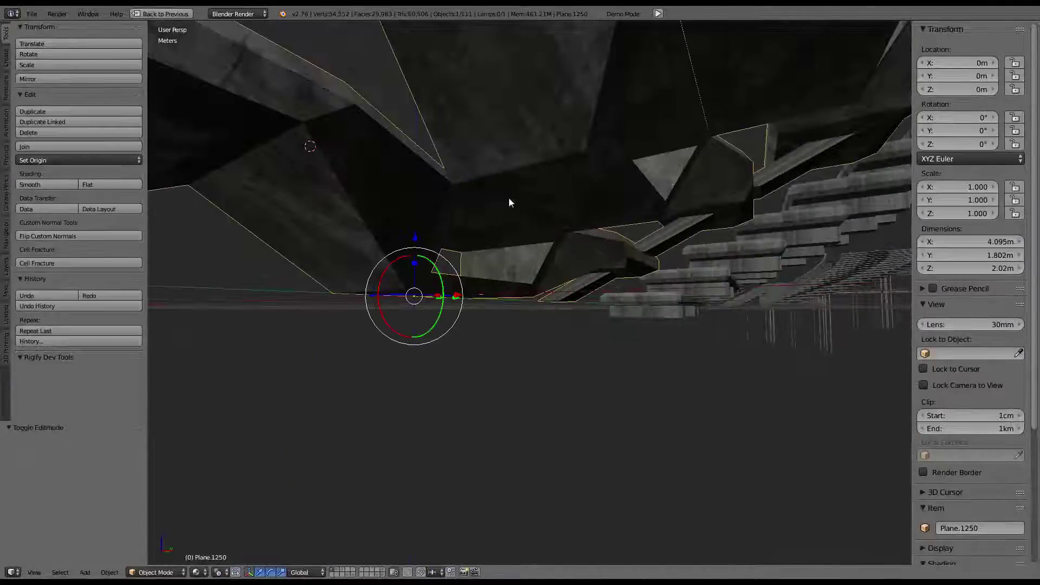
pyautogui.press('a')
pyautogui.moveTo(509, 197)
pyautogui.mouseDown(button='middle')
pyautogui.moveTo(558, 214)
pyautogui.moveTo(542, 300)
pyautogui.moveTo(592, 215)
pyautogui.mouseUp(button='middle')
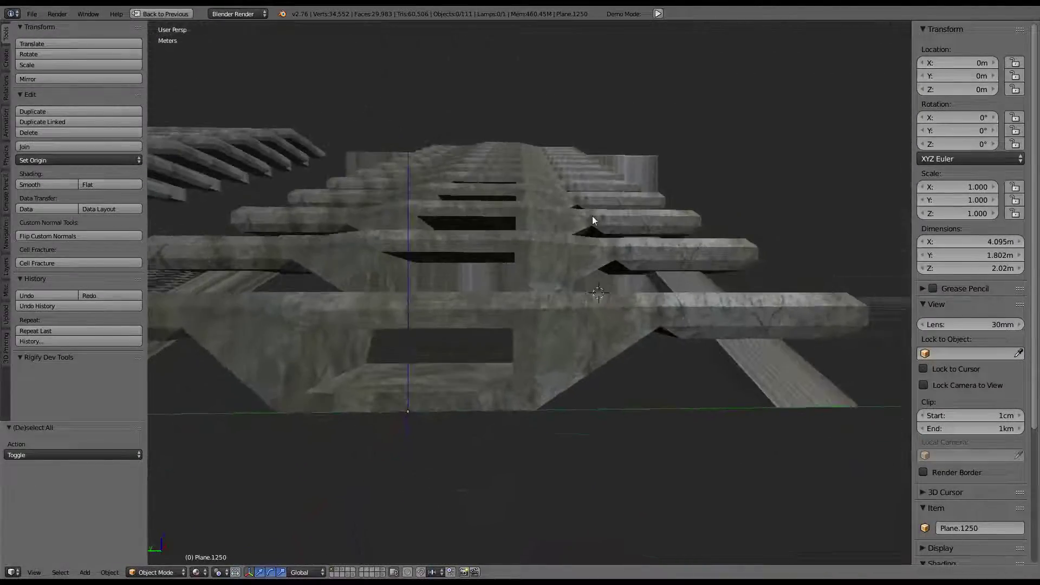
pyautogui.press('Tab')
pyautogui.press('w')
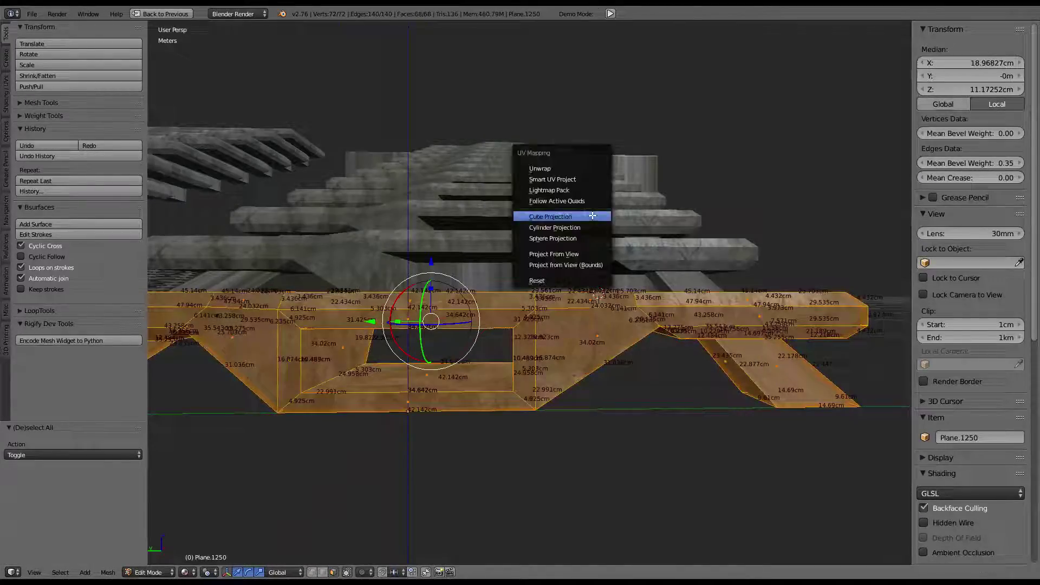
pyautogui.click(593, 215)
pyautogui.press('Tab')
# Orbit around the base block to check the stone texture, then re-enter mesh editing
pyautogui.moveTo(591, 213)
pyautogui.mouseDown(button='middle')
pyautogui.moveTo(557, 262)
pyautogui.moveTo(418, 205)
pyautogui.mouseUp(button='middle')
pyautogui.scroll(3, 417, 204)
pyautogui.scroll(2, 582, 199)
pyautogui.scroll(-3, 582, 200)
pyautogui.moveTo(582, 199)
pyautogui.mouseDown(button='middle')
pyautogui.moveTo(502, 255)
pyautogui.moveTo(529, 347)
pyautogui.moveTo(601, 358)
pyautogui.moveTo(711, 288)
pyautogui.mouseUp(button='middle')
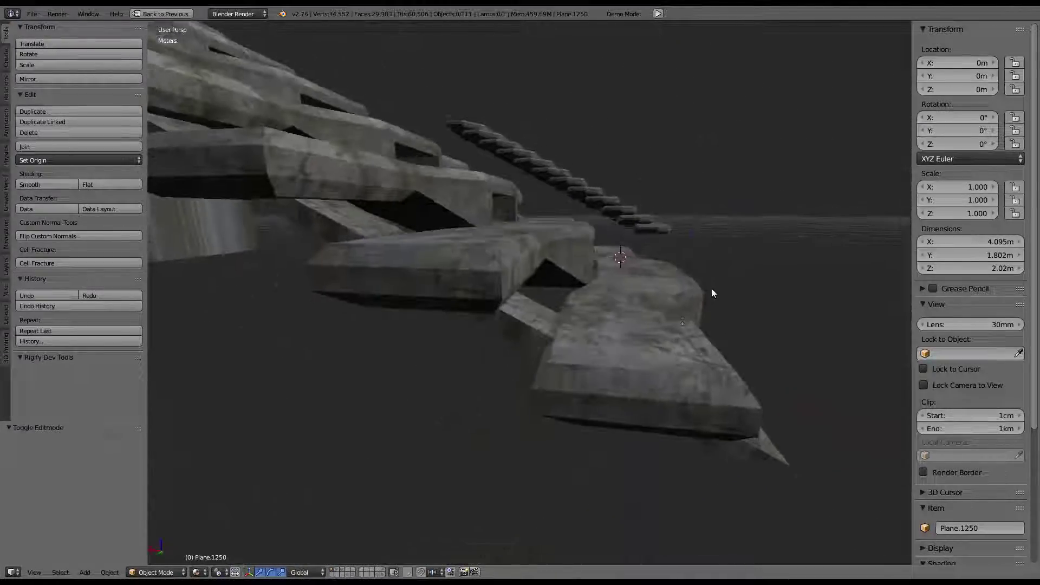
pyautogui.scroll(2, 711, 287)
pyautogui.moveTo(519, 282)
pyautogui.mouseDown(button='middle')
pyautogui.moveTo(512, 303)
pyautogui.moveTo(484, 249)
pyautogui.mouseUp(button='middle')
pyautogui.press('Tab')
pyautogui.press('Tab')
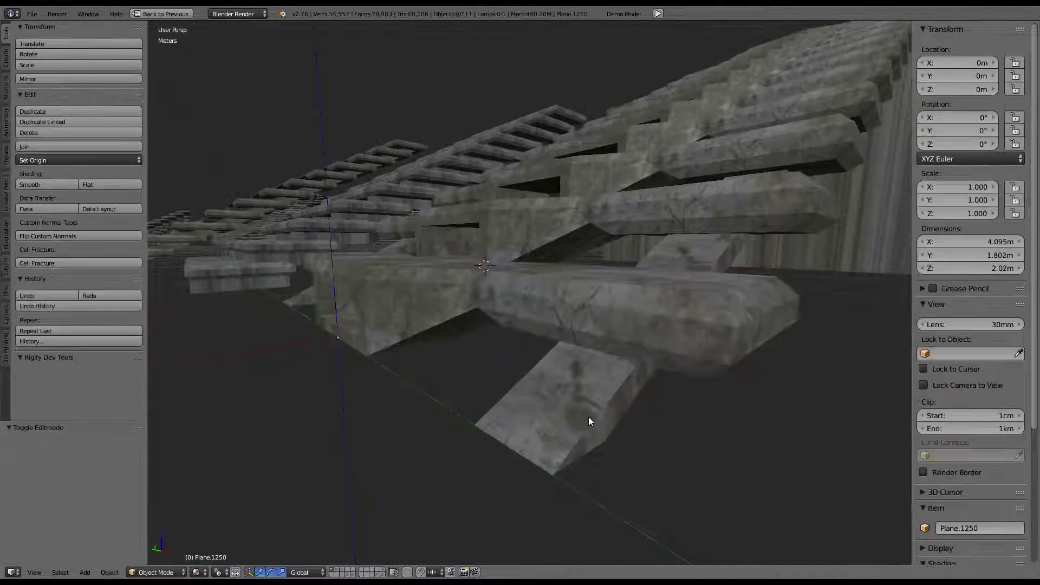
pyautogui.press('Tab')
pyautogui.moveTo(587, 420)
pyautogui.mouseDown(button='middle')
pyautogui.moveTo(564, 346)
pyautogui.moveTo(505, 489)
pyautogui.mouseUp(button='middle')
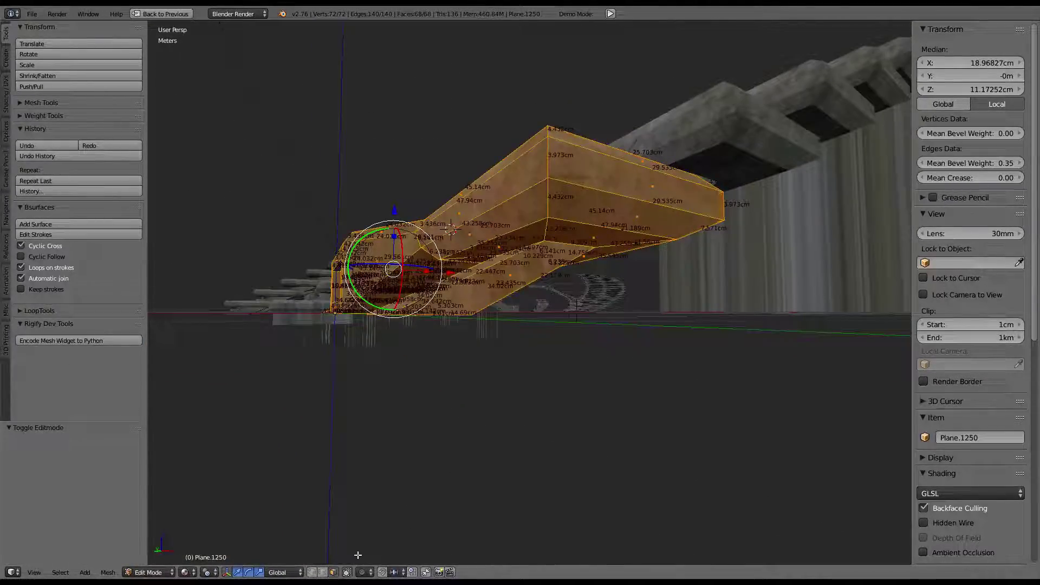
# Select two faces on the base block's underside and subdivide them
pyautogui.moveTo(403, 409)
pyautogui.mouseDown(button='middle')
pyautogui.moveTo(559, 359)
pyautogui.moveTo(472, 375)
pyautogui.moveTo(699, 162)
pyautogui.mouseUp(button='middle')
pyautogui.keyDown('ctrl'); pyautogui.keyDown('alt'); pyautogui.rightClick(558, 358); pyautogui.keyUp('alt'); pyautogui.keyUp('ctrl')
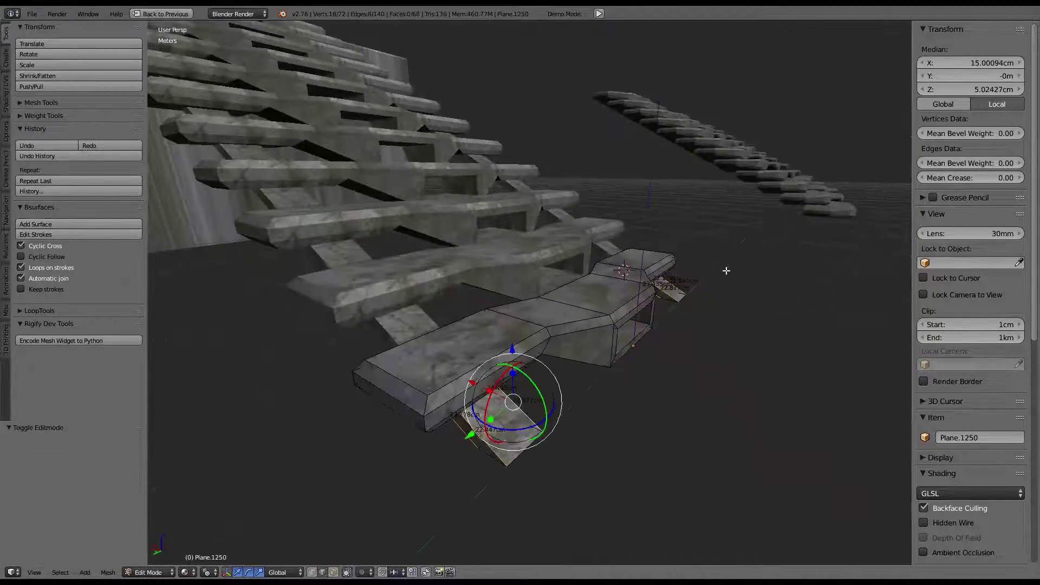
pyautogui.press('w')
pyautogui.moveTo(466, 317); pyautogui.dragTo(606, 271, button='middle')
pyautogui.scroll(3, 555, 242)
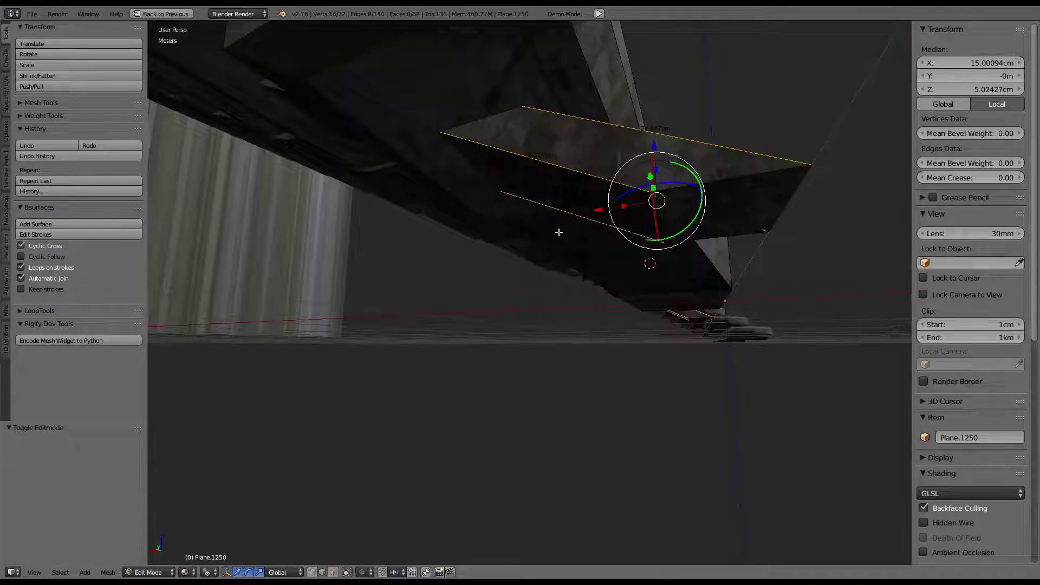
pyautogui.moveTo(559, 232)
pyautogui.mouseDown(button='middle')
pyautogui.moveTo(549, 242)
pyautogui.moveTo(623, 301)
pyautogui.moveTo(513, 280)
pyautogui.moveTo(671, 224)
pyautogui.mouseUp(button='middle')
pyautogui.press('a')
pyautogui.press('a')
pyautogui.rightClick(569, 220)
pyautogui.keyDown('shift'); pyautogui.rightClick(512, 280); pyautogui.keyUp('shift')
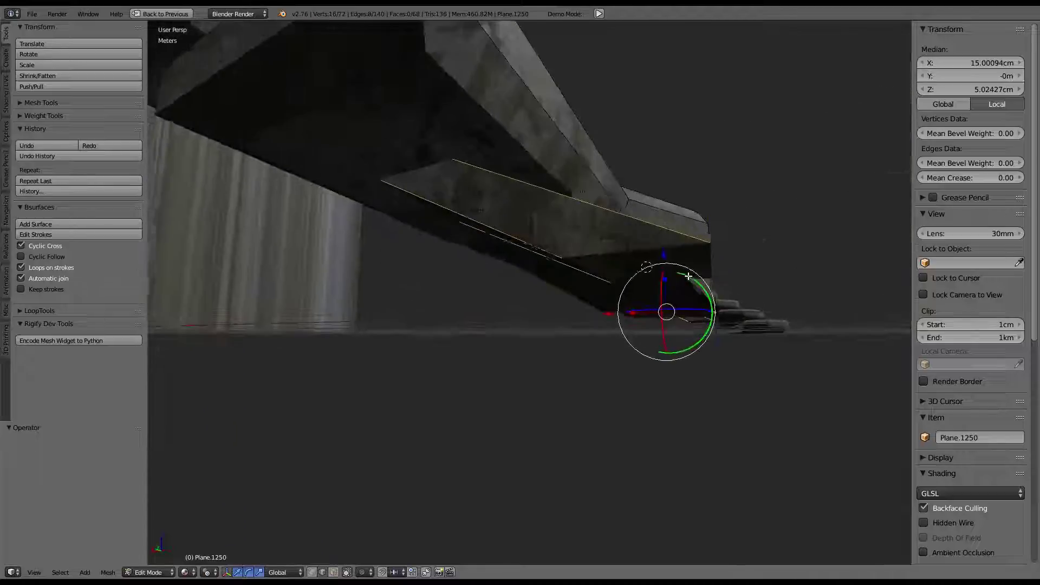
pyautogui.press('w')
pyautogui.click(665, 171)
# Edge-slide the new subdivision cut along the underside face
pyautogui.rightClick(528, 208)
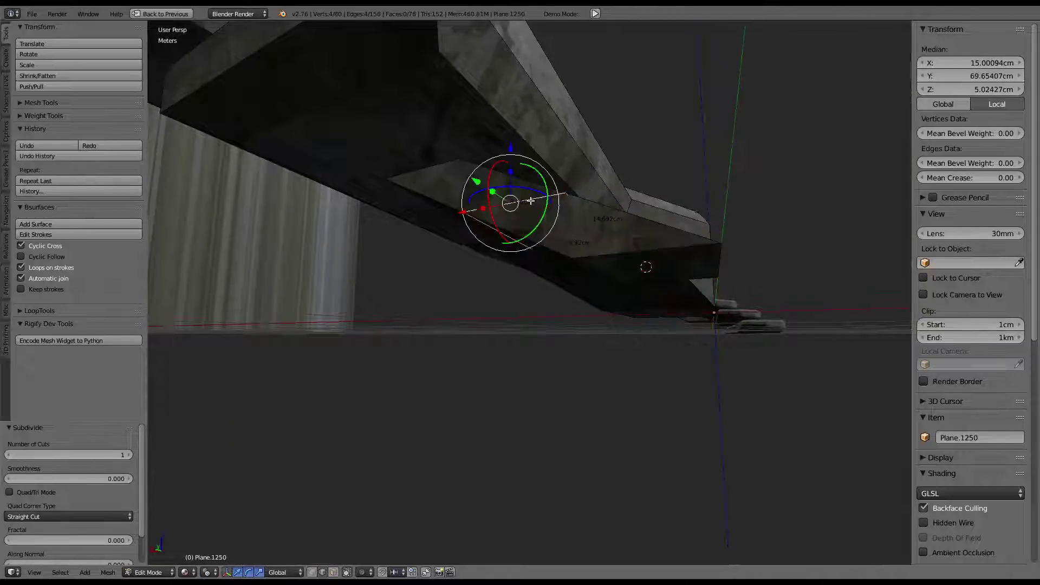
pyautogui.moveTo(528, 208)
pyautogui.mouseDown(button='middle')
pyautogui.moveTo(612, 233)
pyautogui.moveTo(472, 229)
pyautogui.mouseUp(button='middle')
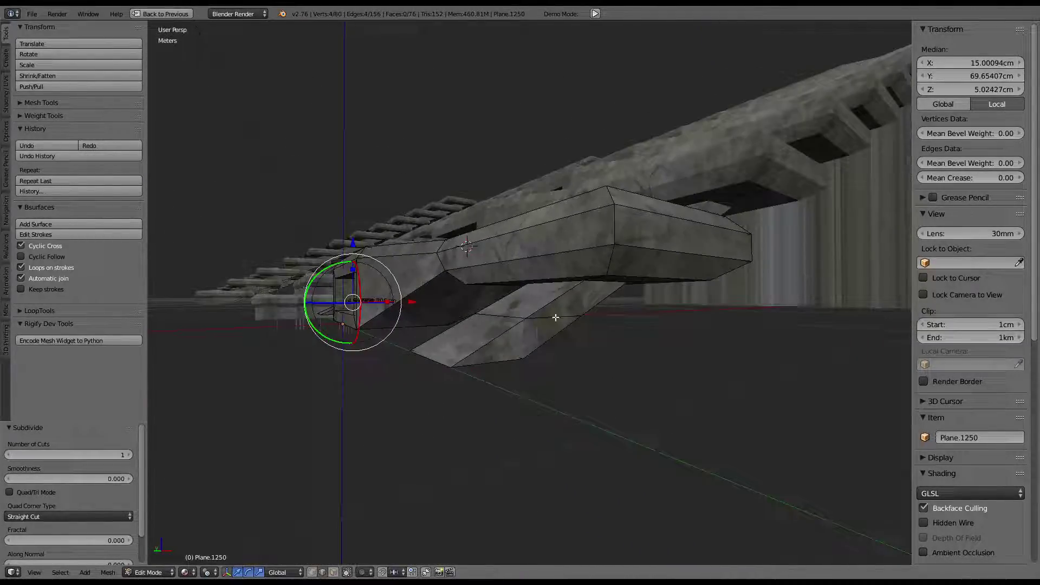
pyautogui.click(627, 277)
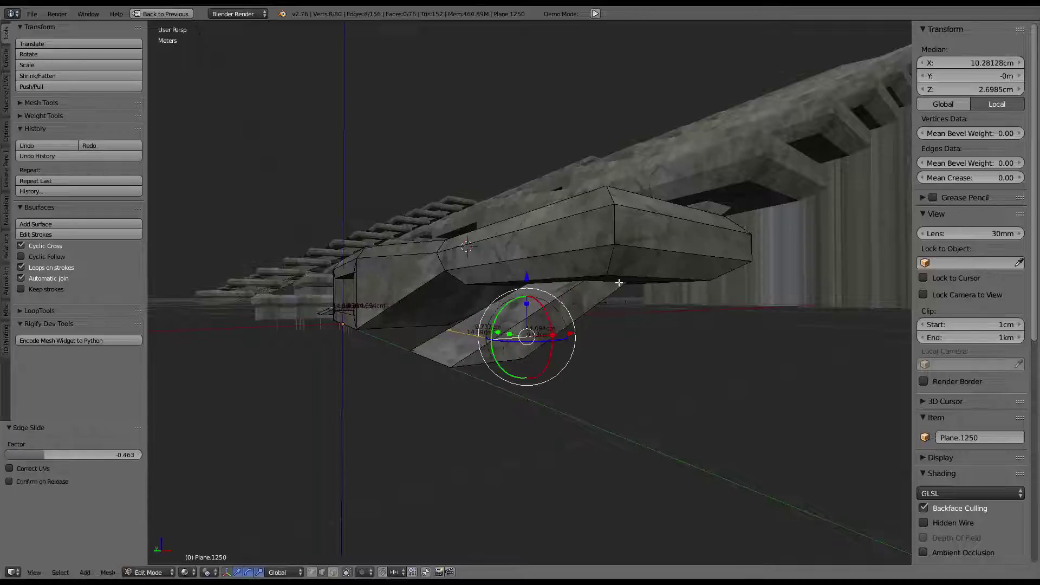
pyautogui.moveTo(617, 284); pyautogui.dragTo(423, 467, button='middle')
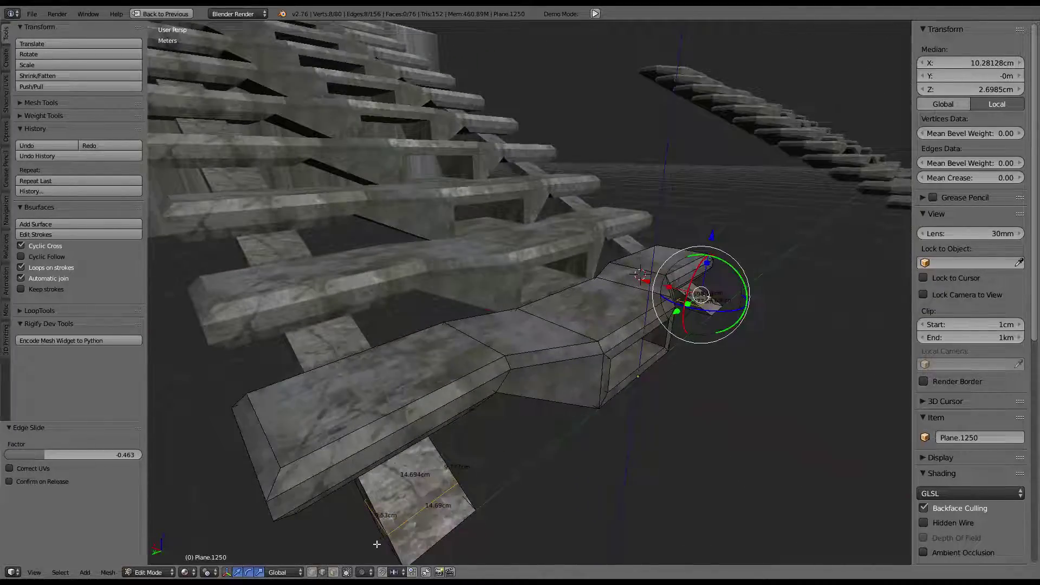
# Extrude the bottom face down 6.693 cm and flatten it with a zero Z scale
pyautogui.click(334, 573)
pyautogui.rightClick(429, 515)
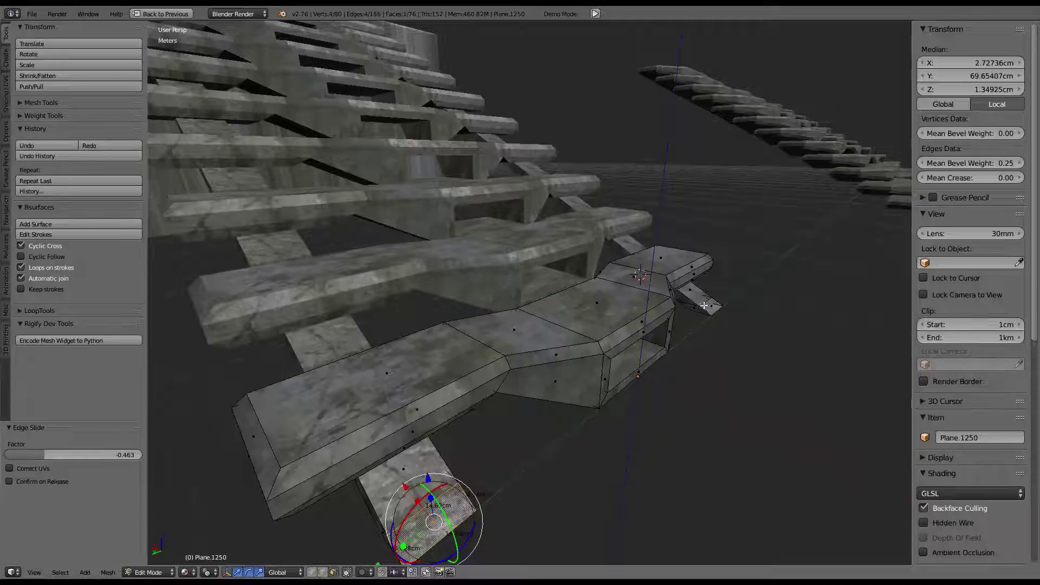
pyautogui.press('e')
pyautogui.click(725, 232)
pyautogui.press('s')
pyautogui.press('z')
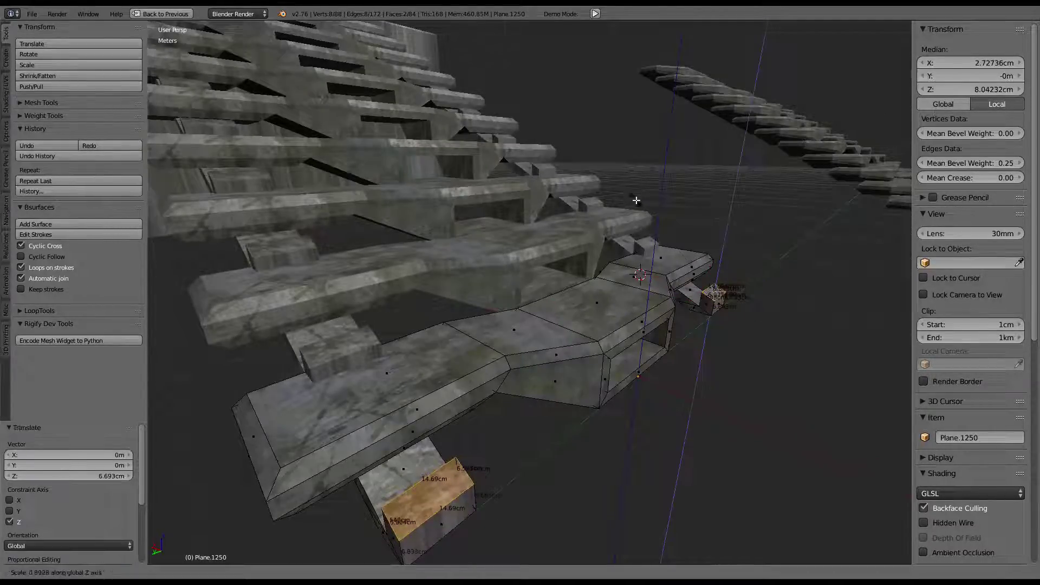
pyautogui.click(637, 203)
pyautogui.moveTo(637, 203)
pyautogui.mouseDown(button='middle')
pyautogui.moveTo(687, 213)
pyautogui.moveTo(508, 223)
pyautogui.moveTo(493, 206)
pyautogui.mouseUp(button='middle')
# Review the new strut, then cancel and undo a trial move of its face along X
pyautogui.press('Tab')
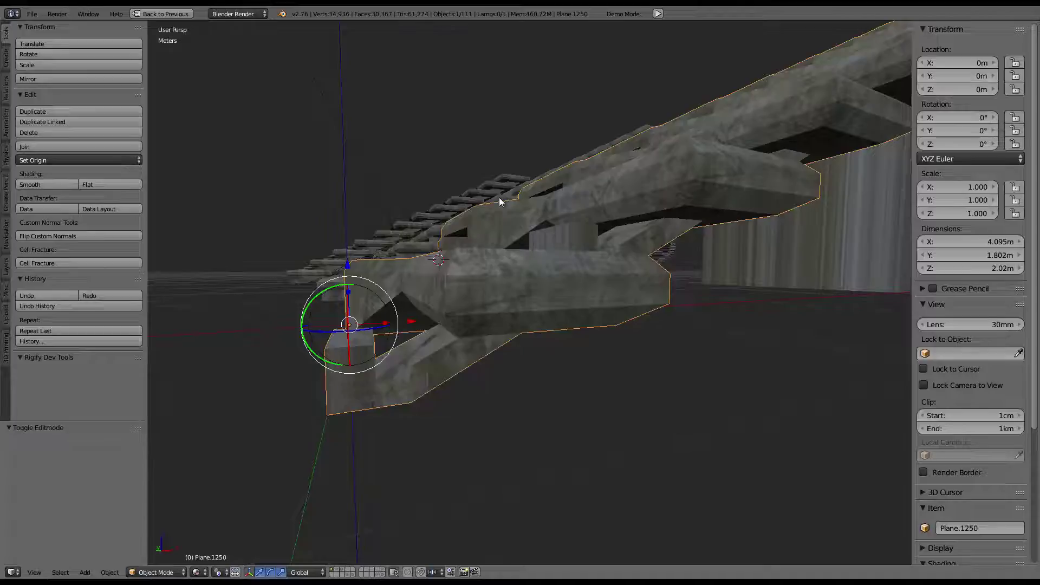
pyautogui.press('Tab')
pyautogui.moveTo(499, 200)
pyautogui.mouseDown(button='middle')
pyautogui.moveTo(464, 379)
pyautogui.moveTo(476, 375)
pyautogui.mouseUp(button='middle')
pyautogui.press('g')
pyautogui.press('x')
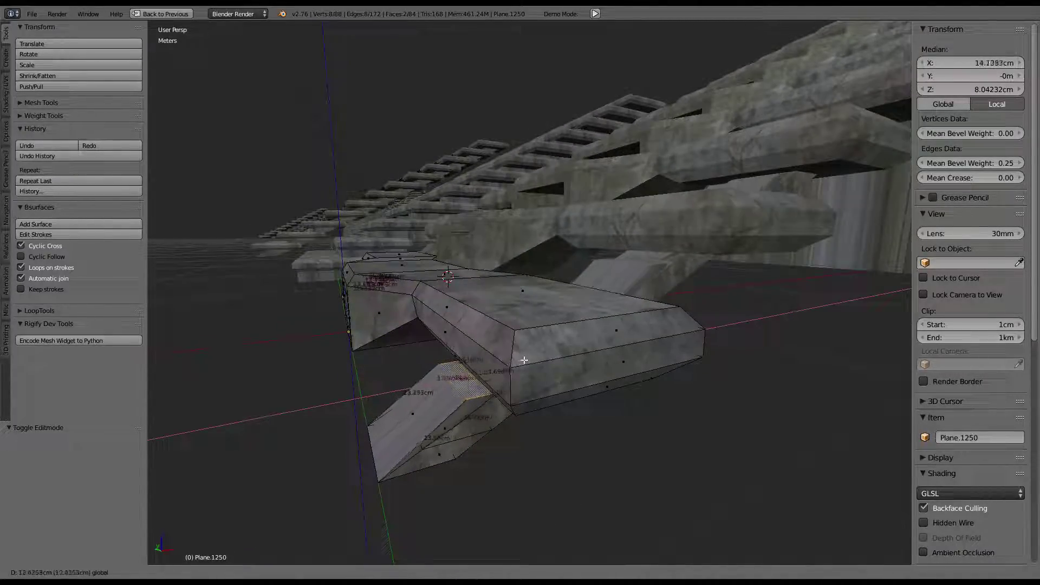
pyautogui.press('Escape')
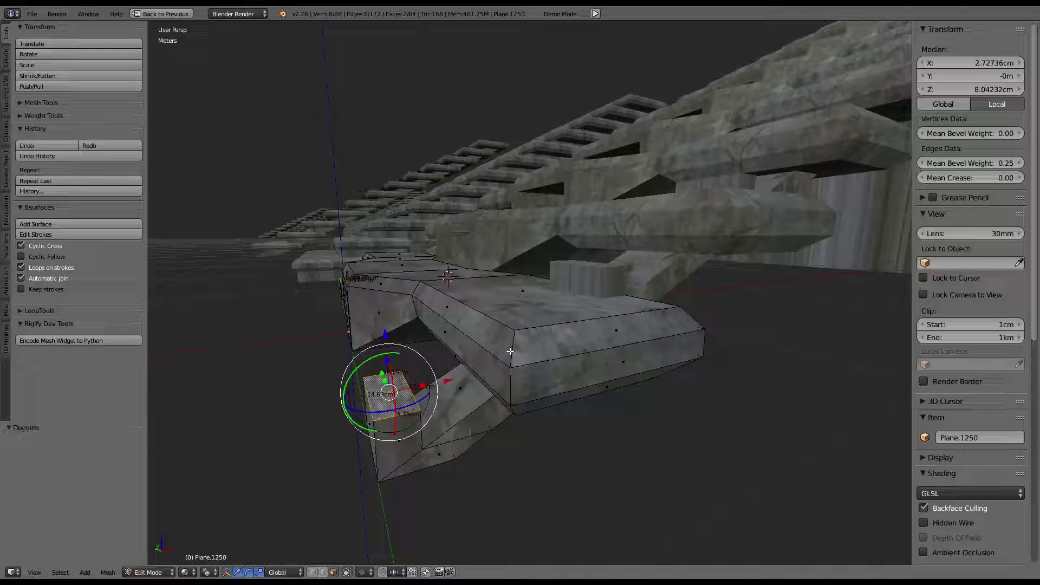
pyautogui.hotkey('ctrl', 'z')
pyautogui.press('a')
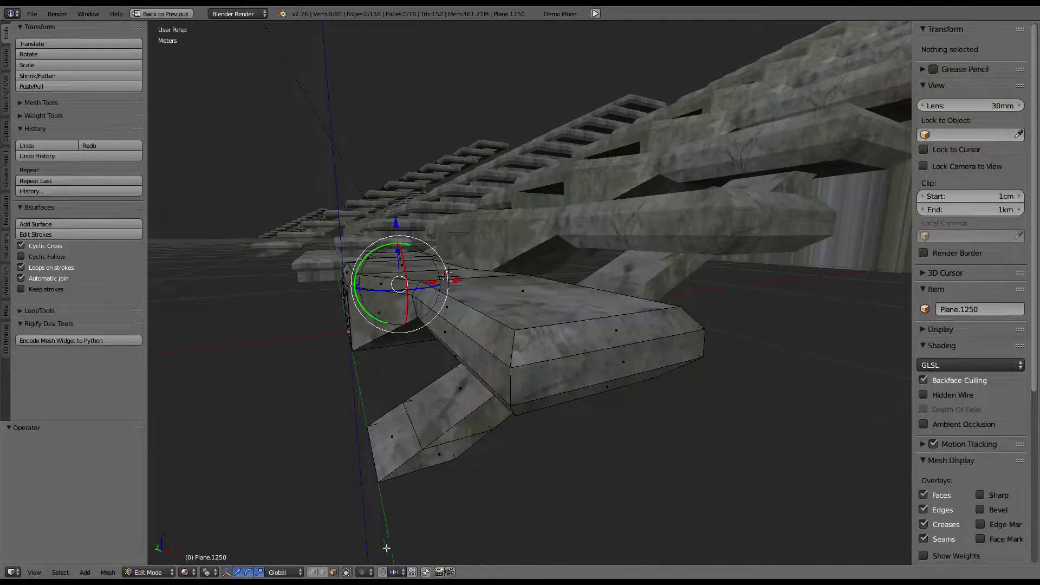
# Select a strut face and slide an edge along the strut
pyautogui.rightClick(451, 445)
pyautogui.moveTo(450, 446); pyautogui.dragTo(536, 440, button='middle')
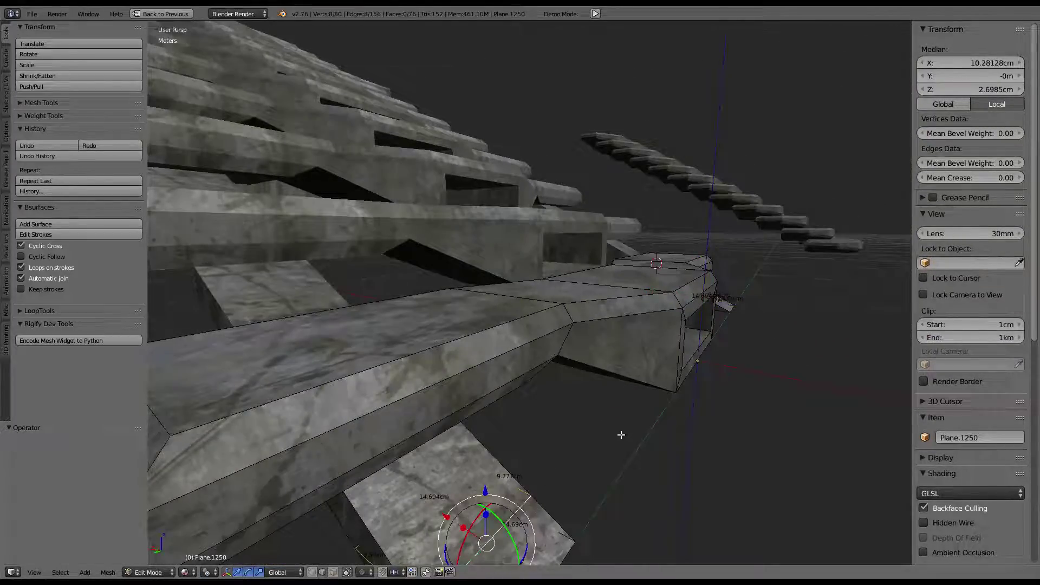
pyautogui.moveTo(621, 435); pyautogui.dragTo(517, 427, button='middle')
pyautogui.press('g')
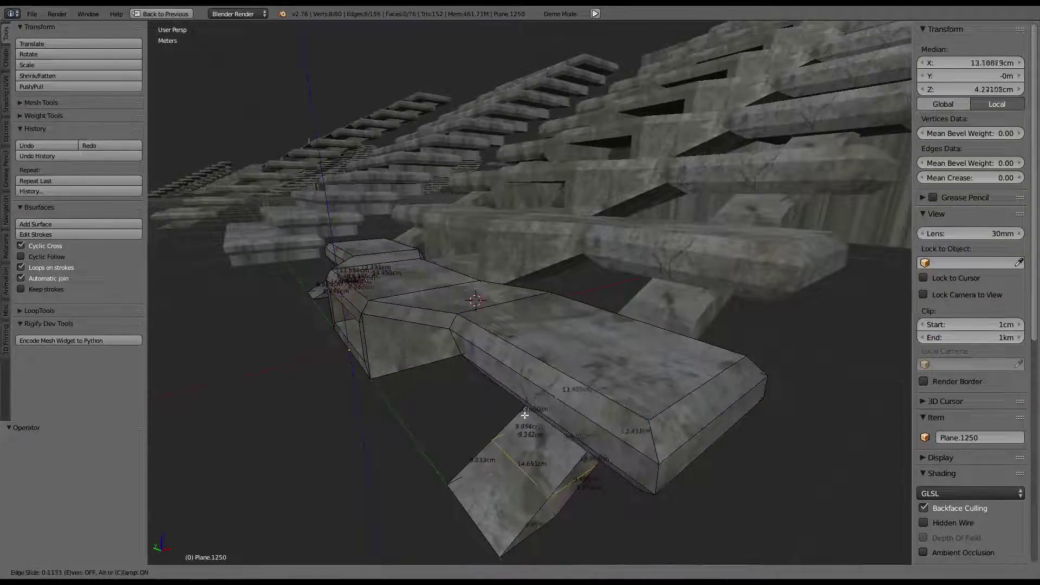
pyautogui.click(528, 411)
# Extrude the strut's face upward 4.097 cm along Z
pyautogui.click(333, 573)
pyautogui.moveTo(487, 380); pyautogui.dragTo(536, 401, button='middle')
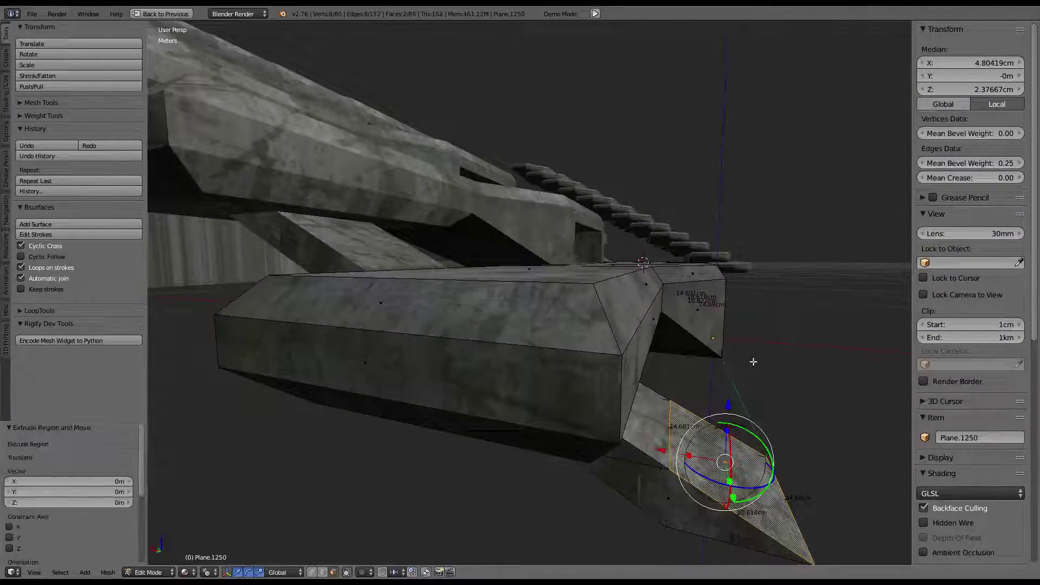
pyautogui.moveTo(731, 410); pyautogui.dragTo(731, 367)
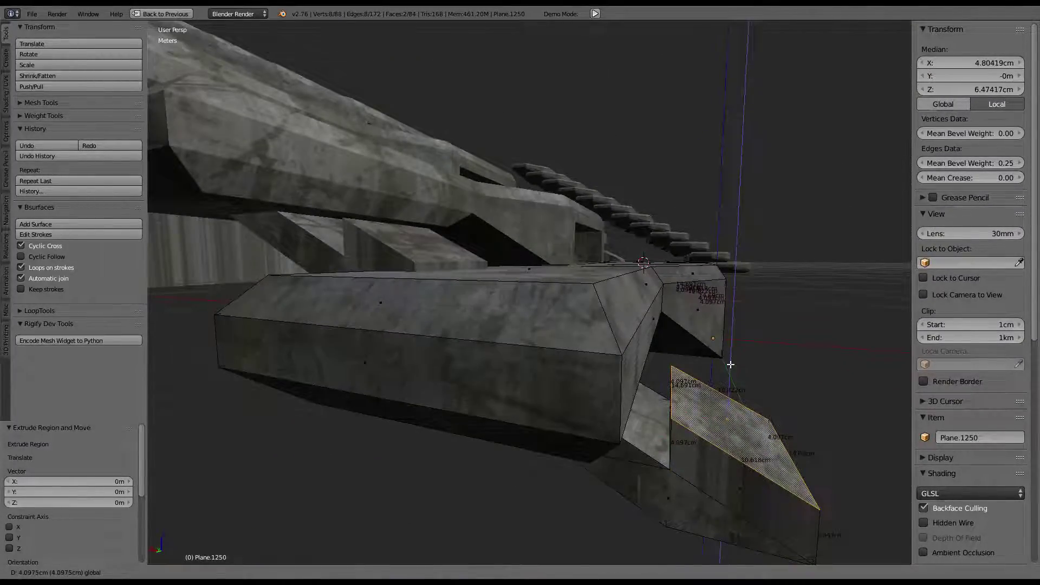
pyautogui.click(730, 365)
pyautogui.moveTo(731, 364)
pyautogui.mouseDown(button='middle')
pyautogui.moveTo(681, 308)
pyautogui.moveTo(654, 298)
pyautogui.mouseUp(button='middle')
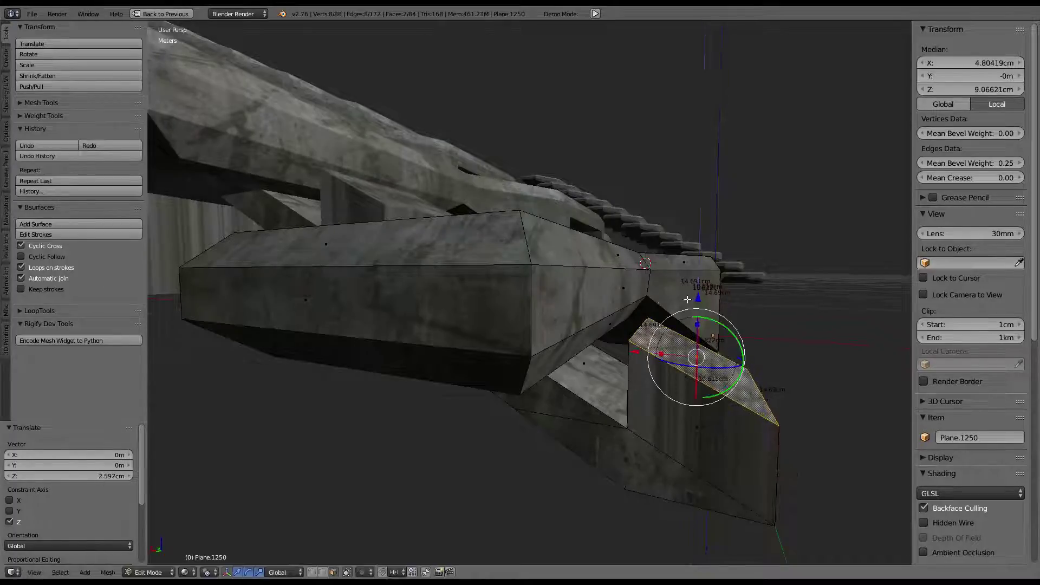
# Select the top face of the support block and frame the view on it
pyautogui.moveTo(687, 299)
pyautogui.mouseDown(button='middle')
pyautogui.moveTo(507, 290)
pyautogui.moveTo(522, 303)
pyautogui.moveTo(504, 320)
pyautogui.moveTo(499, 290)
pyautogui.moveTo(513, 280)
pyautogui.moveTo(533, 211)
pyautogui.mouseUp(button='middle')
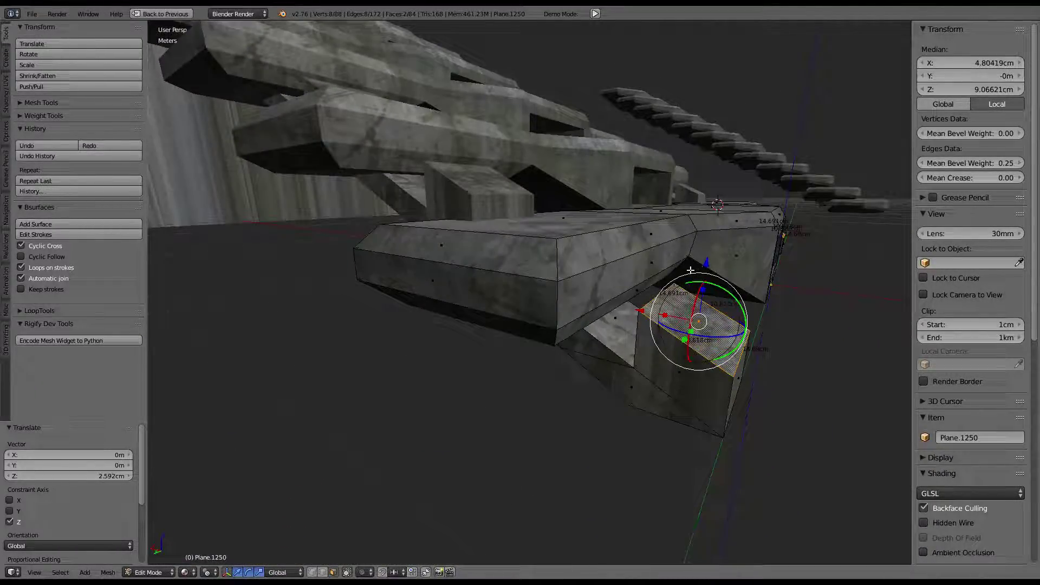
pyautogui.rightClick(651, 339)
pyautogui.press('KP_Decimal')
pyautogui.moveTo(697, 302)
pyautogui.mouseDown(button='middle')
pyautogui.moveTo(690, 262)
pyautogui.moveTo(530, 213)
pyautogui.moveTo(580, 195)
pyautogui.moveTo(601, 206)
pyautogui.moveTo(569, 220)
pyautogui.moveTo(558, 237)
pyautogui.moveTo(564, 251)
pyautogui.moveTo(529, 273)
pyautogui.moveTo(504, 267)
pyautogui.moveTo(699, 269)
pyautogui.moveTo(597, 282)
pyautogui.moveTo(665, 271)
pyautogui.mouseUp(button='middle')
pyautogui.press('g')
pyautogui.press('z')
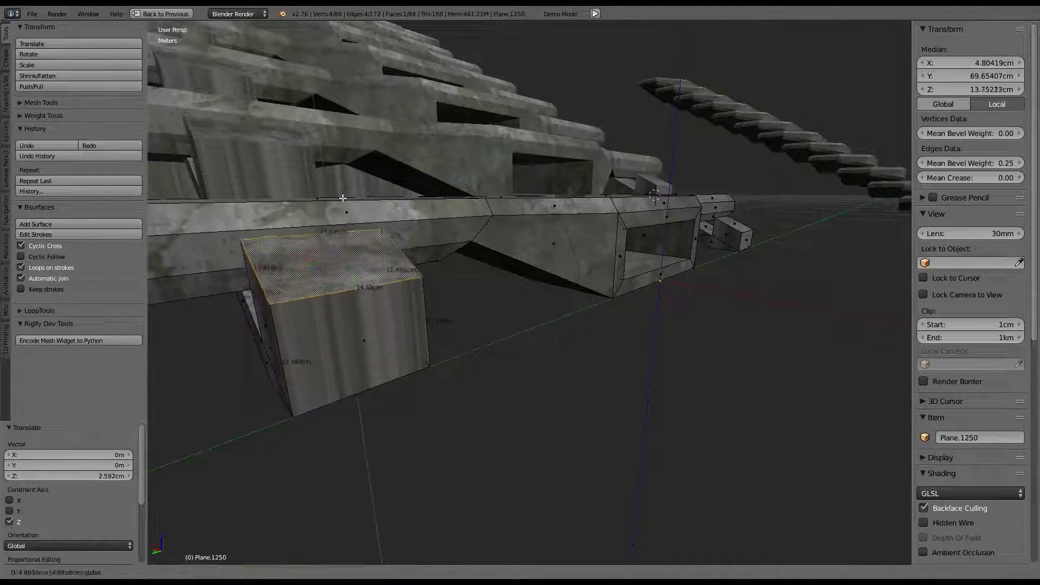
pyautogui.click(343, 192)
pyautogui.press('Tab')
pyautogui.moveTo(342, 192)
pyautogui.mouseDown(button='middle')
pyautogui.moveTo(496, 187)
pyautogui.moveTo(757, 201)
pyautogui.mouseUp(button='middle')
pyautogui.scroll(3, 649, 197)
pyautogui.press('Tab')
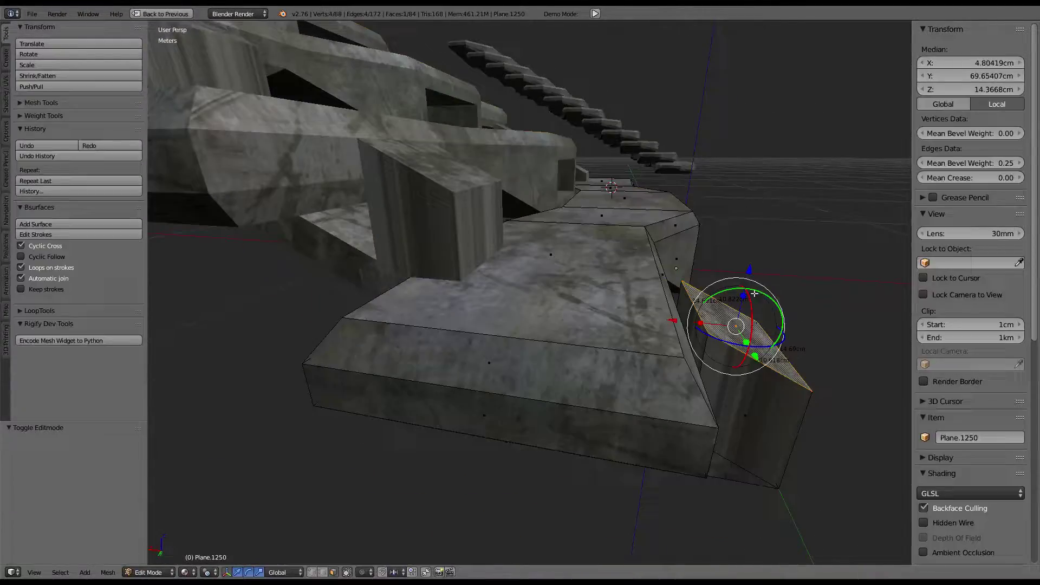
pyautogui.press('g')
pyautogui.press('z')
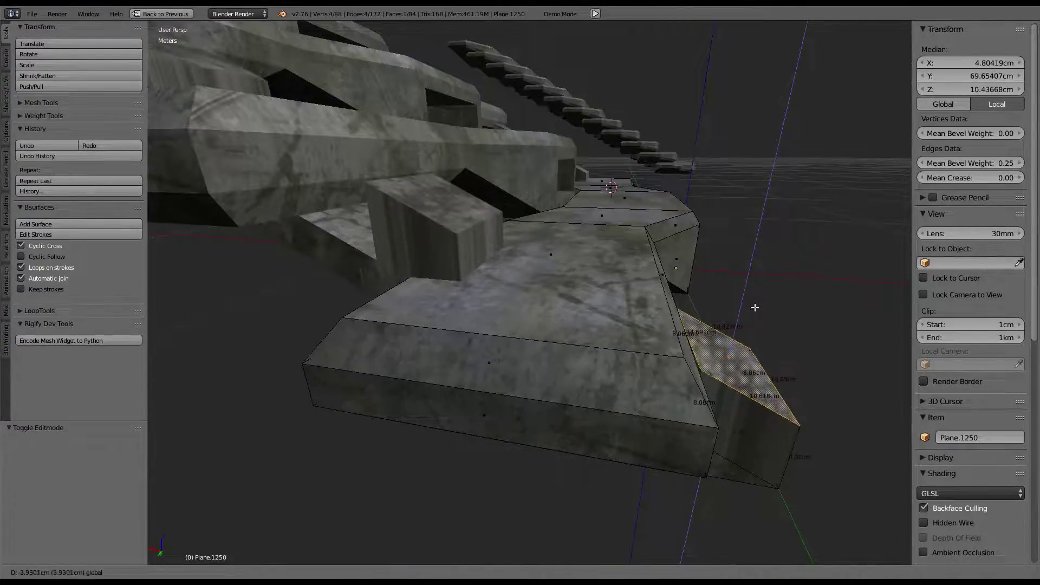
pyautogui.click(755, 282)
pyautogui.press('Tab')
pyautogui.moveTo(755, 282); pyautogui.dragTo(547, 304, button='middle')
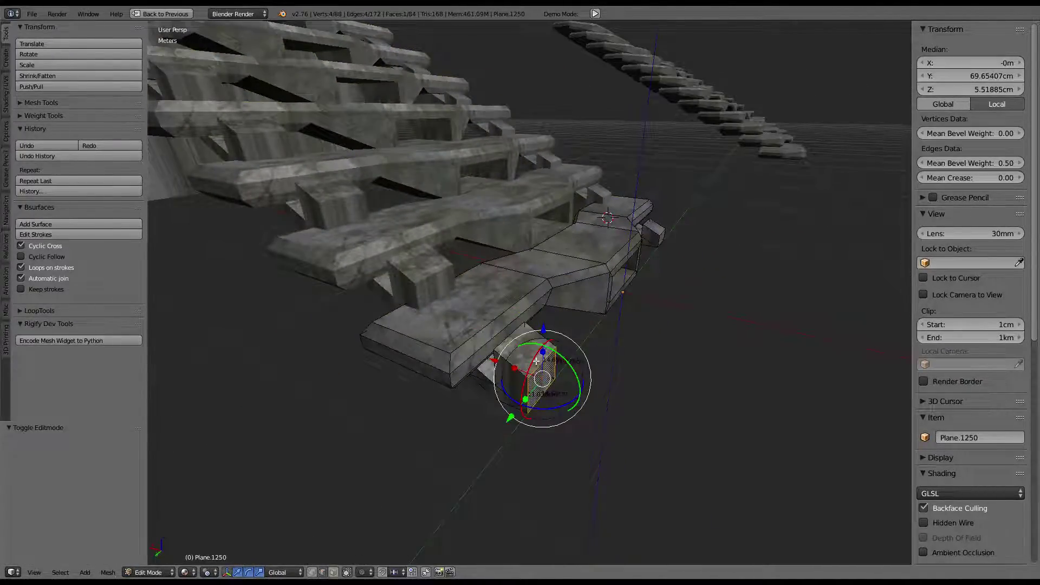
pyautogui.moveTo(654, 309); pyautogui.dragTo(567, 321, button='middle')
pyautogui.moveTo(682, 413); pyautogui.dragTo(703, 245, button='middle')
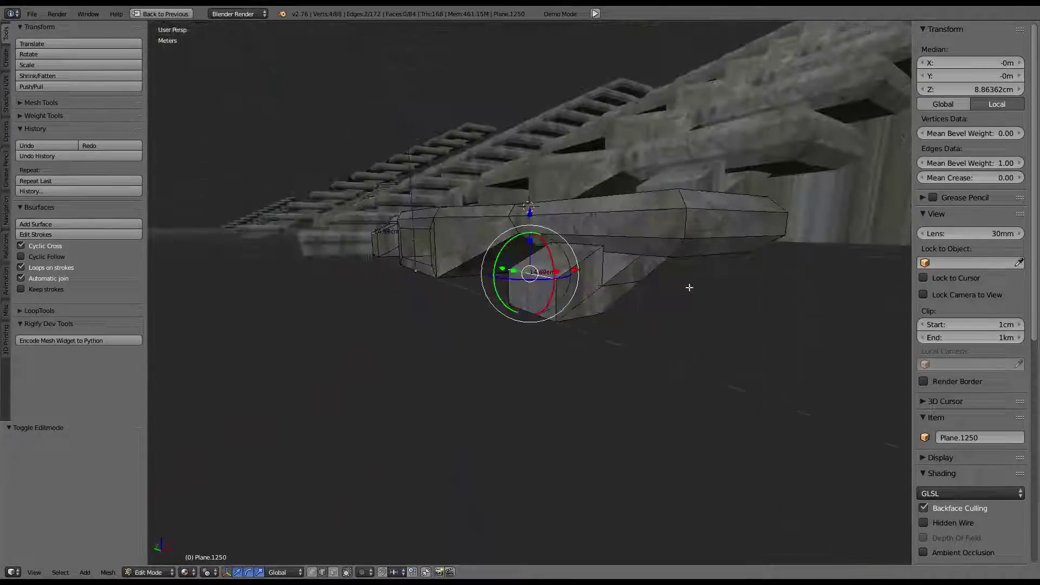
pyautogui.hotkey('ctrl', 'f')
pyautogui.click(695, 257)
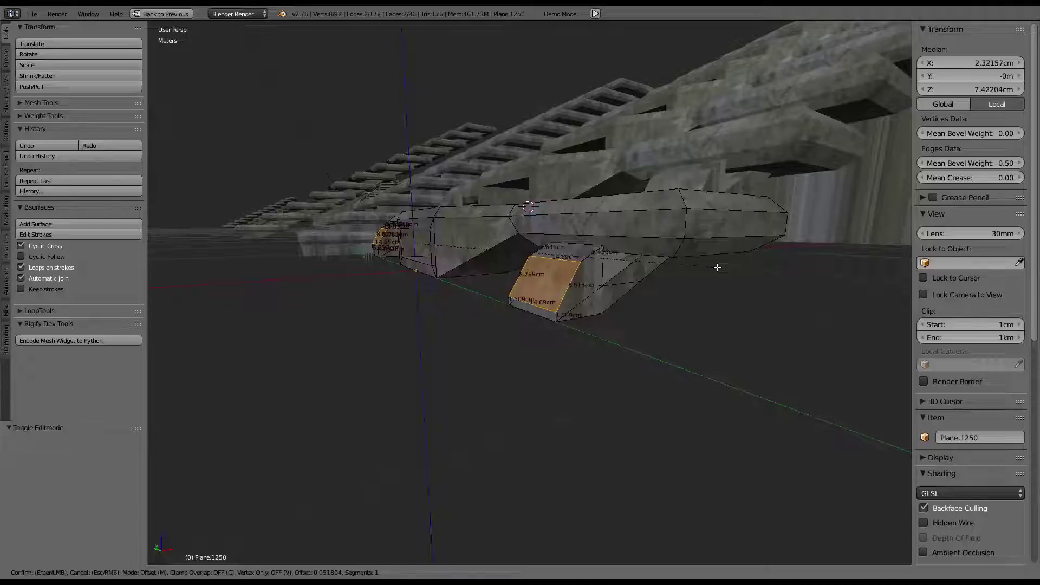
pyautogui.click(718, 267)
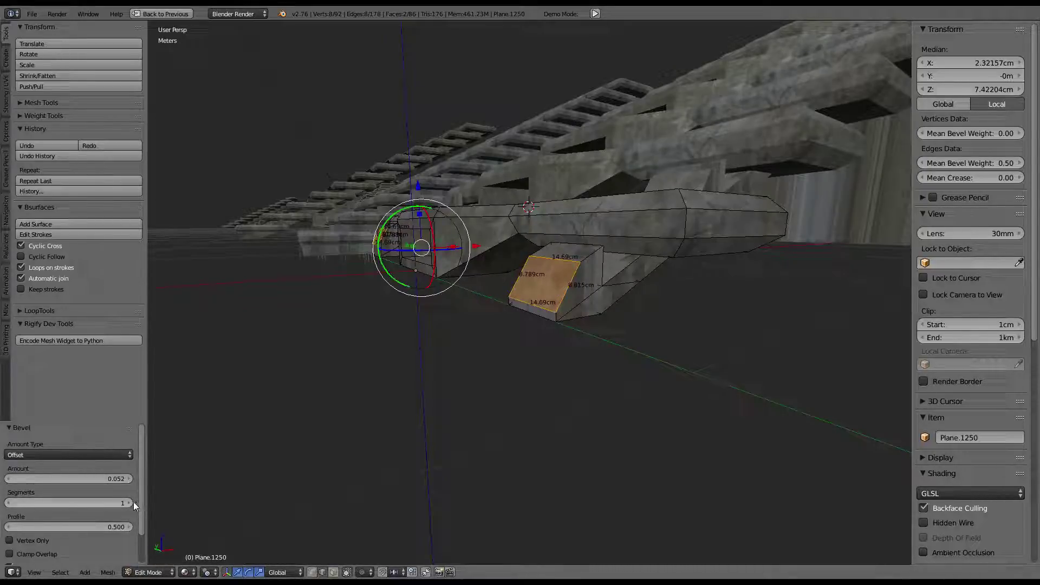
pyautogui.moveTo(133, 503); pyautogui.dragTo(163, 503)
pyautogui.press('Tab')
pyautogui.moveTo(466, 304)
pyautogui.mouseDown(button='middle')
pyautogui.moveTo(501, 260)
pyautogui.moveTo(669, 284)
pyautogui.moveTo(686, 270)
pyautogui.mouseUp(button='middle')
pyautogui.scroll(3, 669, 284)
pyautogui.press('Tab')
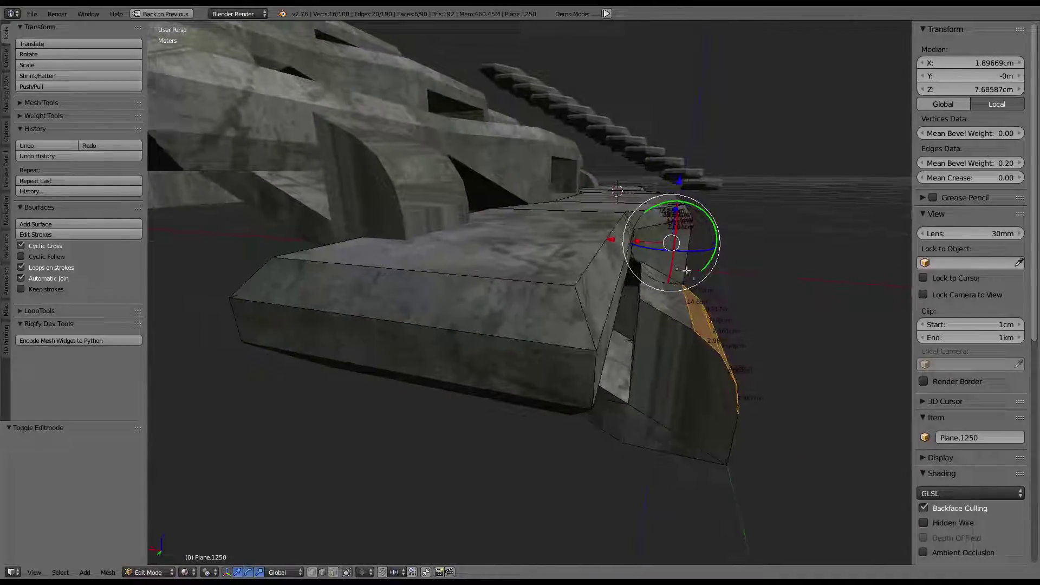
pyautogui.moveTo(619, 327); pyautogui.dragTo(613, 321, button='middle')
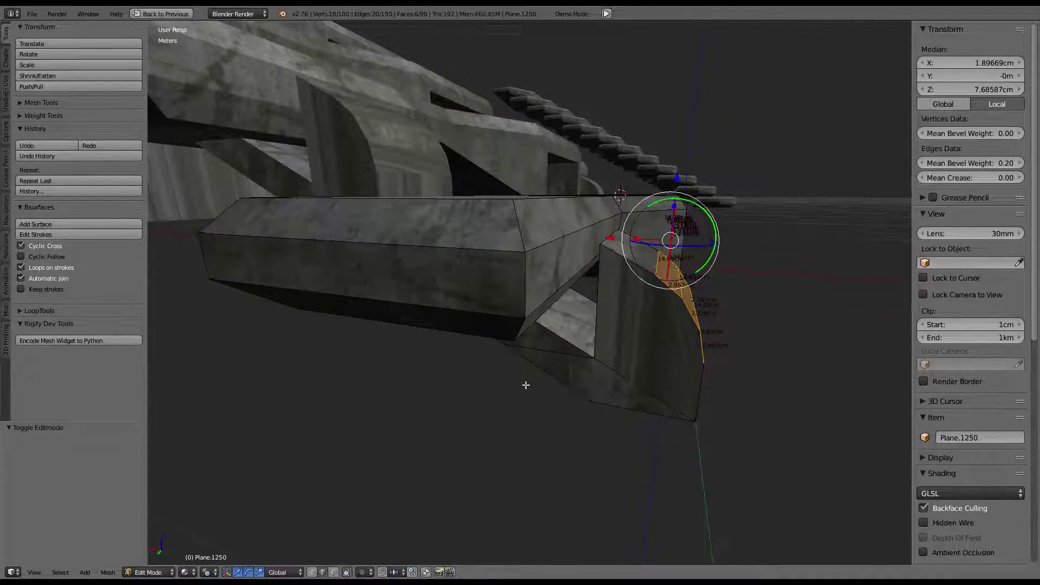
pyautogui.moveTo(372, 505); pyautogui.dragTo(345, 575, button='middle')
pyautogui.rightClick(548, 259)
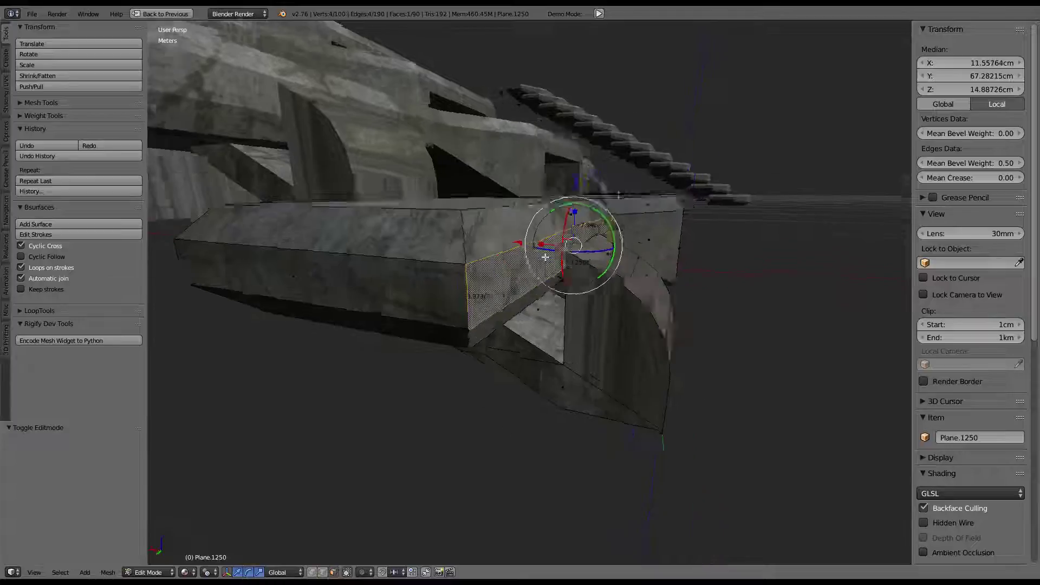
pyautogui.moveTo(548, 259)
pyautogui.mouseDown(button='middle')
pyautogui.moveTo(456, 273)
pyautogui.moveTo(541, 291)
pyautogui.moveTo(464, 140)
pyautogui.moveTo(468, 261)
pyautogui.moveTo(387, 261)
pyautogui.moveTo(496, 283)
pyautogui.moveTo(550, 177)
pyautogui.moveTo(601, 323)
pyautogui.moveTo(483, 293)
pyautogui.moveTo(607, 186)
pyautogui.moveTo(557, 208)
pyautogui.moveTo(592, 209)
pyautogui.moveTo(550, 163)
pyautogui.moveTo(645, 193)
pyautogui.moveTo(635, 174)
pyautogui.moveTo(548, 249)
pyautogui.mouseUp(button='middle')
pyautogui.press('a')
pyautogui.press('a')
pyautogui.press('w')
pyautogui.click(469, 274)
pyautogui.press('Tab')
pyautogui.press('Tab')
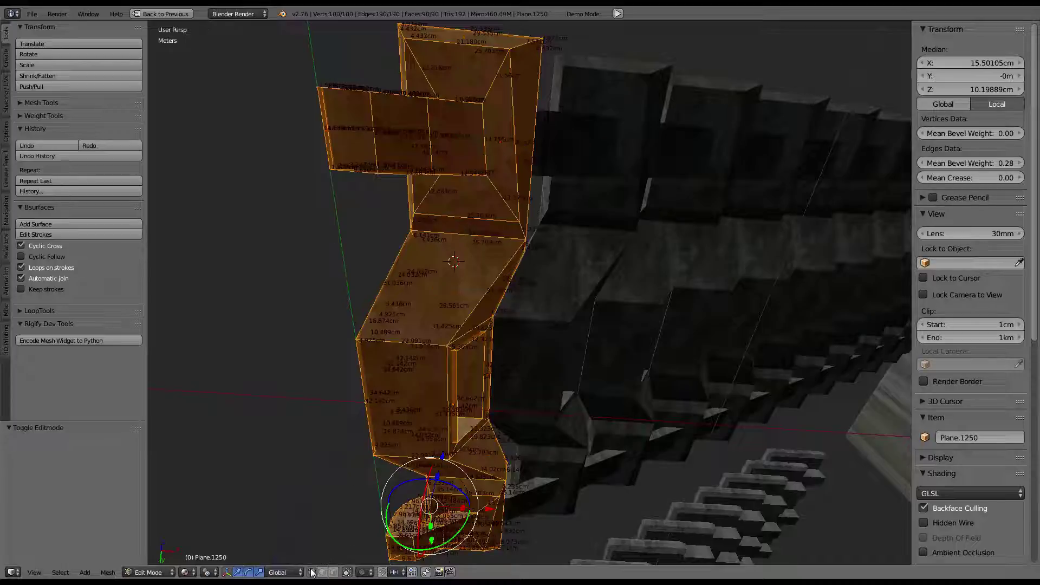
# Scale the first strut vertex pair to 0 along X so both share one X position
pyautogui.rightClick(512, 221)
pyautogui.press('KP_Decimal')
pyautogui.moveTo(513, 221)
pyautogui.mouseDown(button='middle')
pyautogui.moveTo(493, 342)
pyautogui.moveTo(498, 439)
pyautogui.mouseUp(button='middle')
pyautogui.keyDown('shift'); pyautogui.rightClick(499, 439); pyautogui.keyUp('shift')
pyautogui.press('s')
pyautogui.press('x')
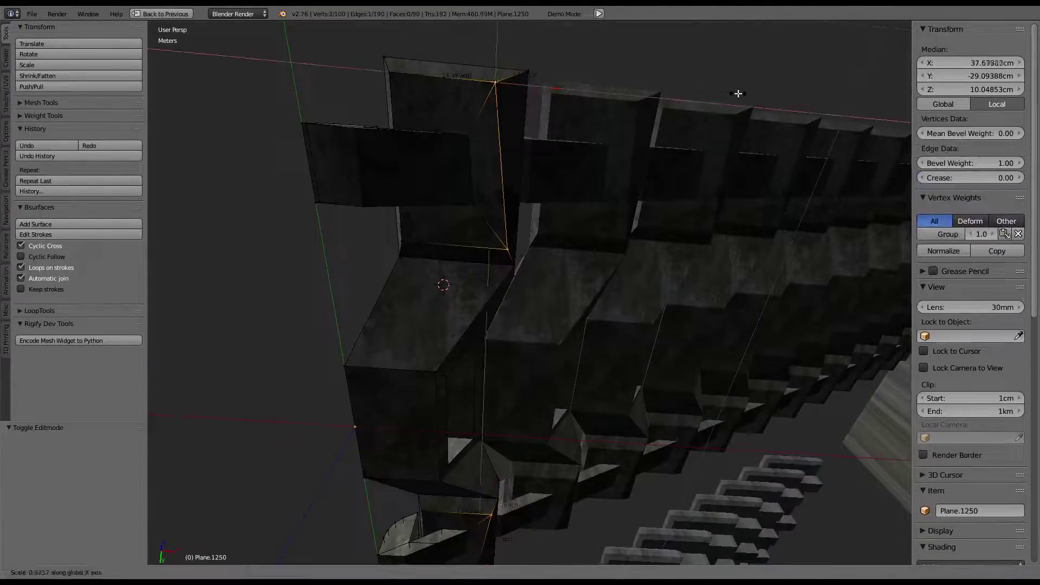
pyautogui.press('Return')
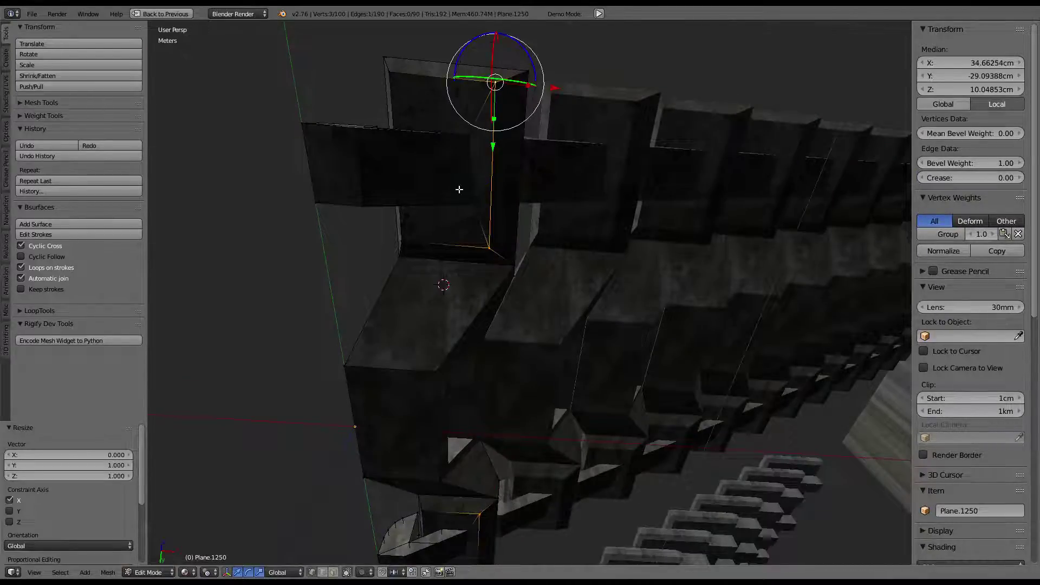
# Align a second strut vertex pair to the same X position with a zero X scale
pyautogui.press('Tab')
pyautogui.press('Tab')
pyautogui.press('Tab')
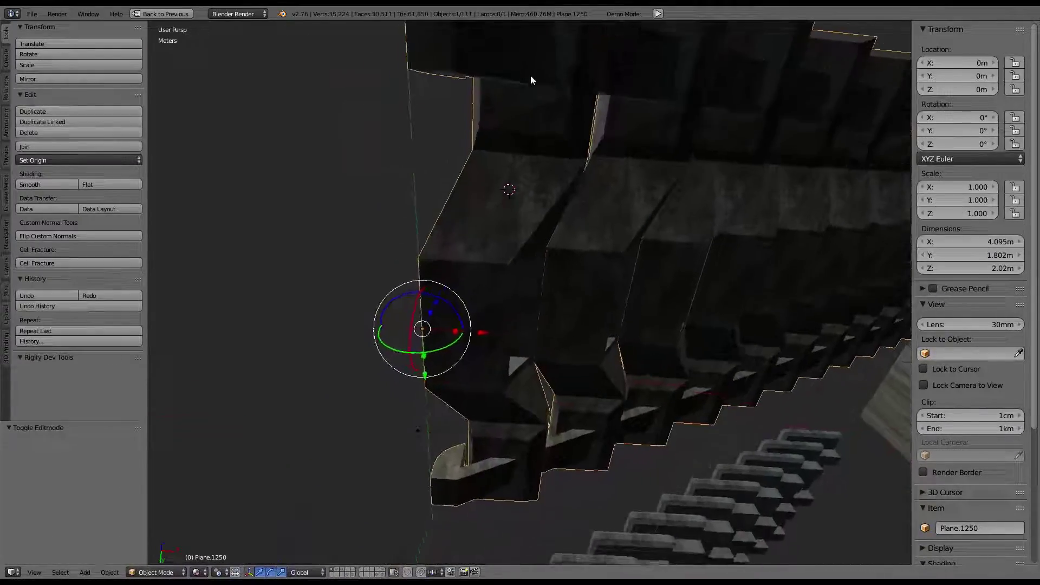
pyautogui.moveTo(531, 76)
pyautogui.mouseDown(button='middle')
pyautogui.moveTo(476, 121)
pyautogui.moveTo(643, 143)
pyautogui.moveTo(524, 180)
pyautogui.moveTo(513, 170)
pyautogui.moveTo(545, 260)
pyautogui.moveTo(522, 282)
pyautogui.moveTo(583, 146)
pyautogui.moveTo(662, 144)
pyautogui.mouseUp(button='middle')
pyautogui.press('Tab')
pyautogui.press('Tab')
pyautogui.press('Tab')
pyautogui.keyDown('shift'); pyautogui.click(689, 230); pyautogui.keyUp('shift')
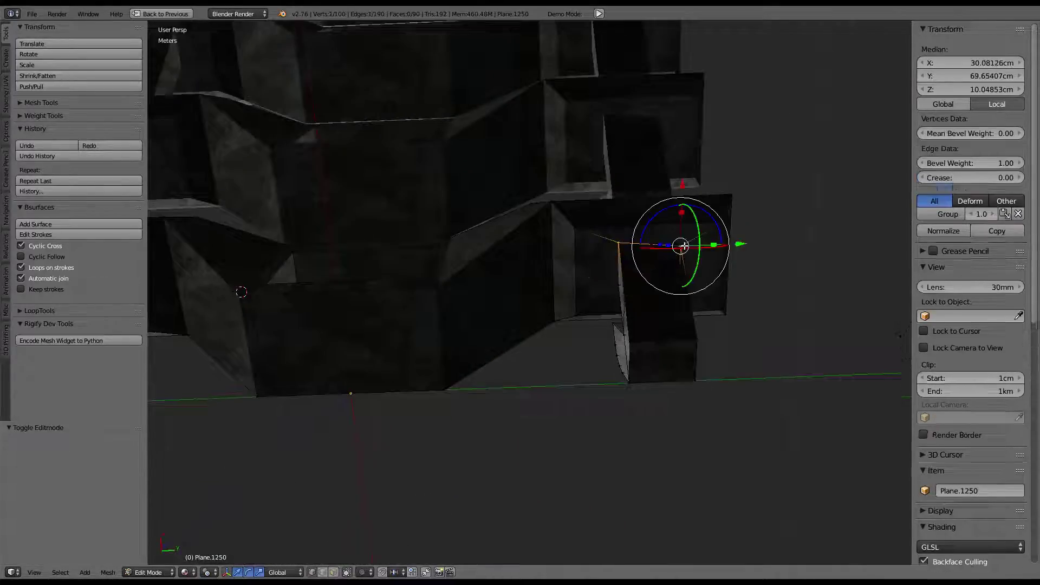
pyautogui.moveTo(689, 230)
pyautogui.mouseDown(button='middle')
pyautogui.moveTo(668, 196)
pyautogui.moveTo(685, 288)
pyautogui.moveTo(674, 252)
pyautogui.moveTo(586, 220)
pyautogui.moveTo(576, 128)
pyautogui.moveTo(622, 114)
pyautogui.moveTo(577, 296)
pyautogui.mouseUp(button='middle')
pyautogui.press('s')
pyautogui.press('x')
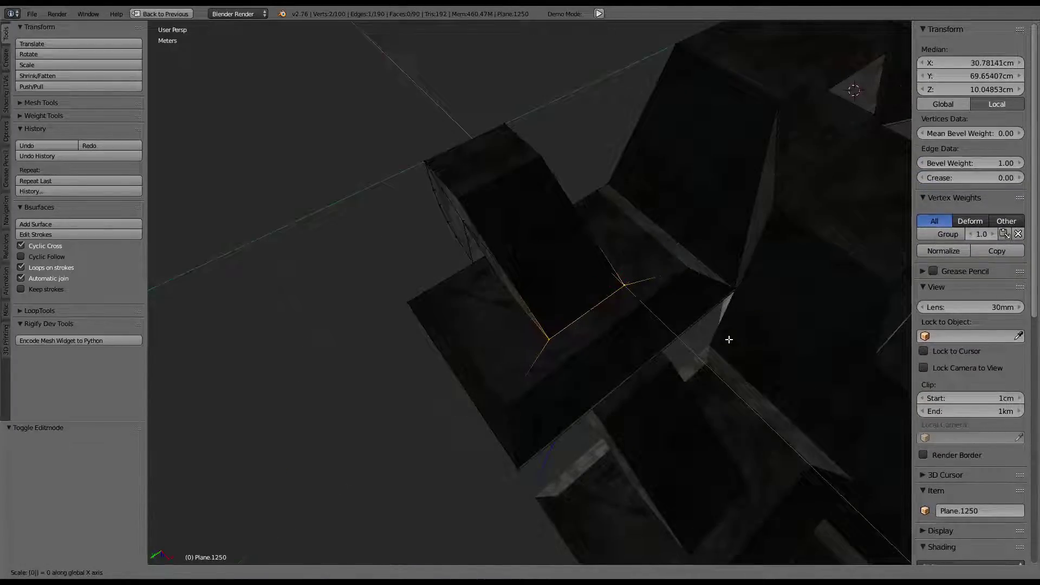
pyautogui.press('Return')
# Flatten a third vertex pair to a shared X position
pyautogui.moveTo(730, 340)
pyautogui.mouseDown(button='middle')
pyautogui.moveTo(650, 251)
pyautogui.moveTo(674, 209)
pyautogui.moveTo(662, 242)
pyautogui.moveTo(712, 201)
pyautogui.mouseUp(button='middle')
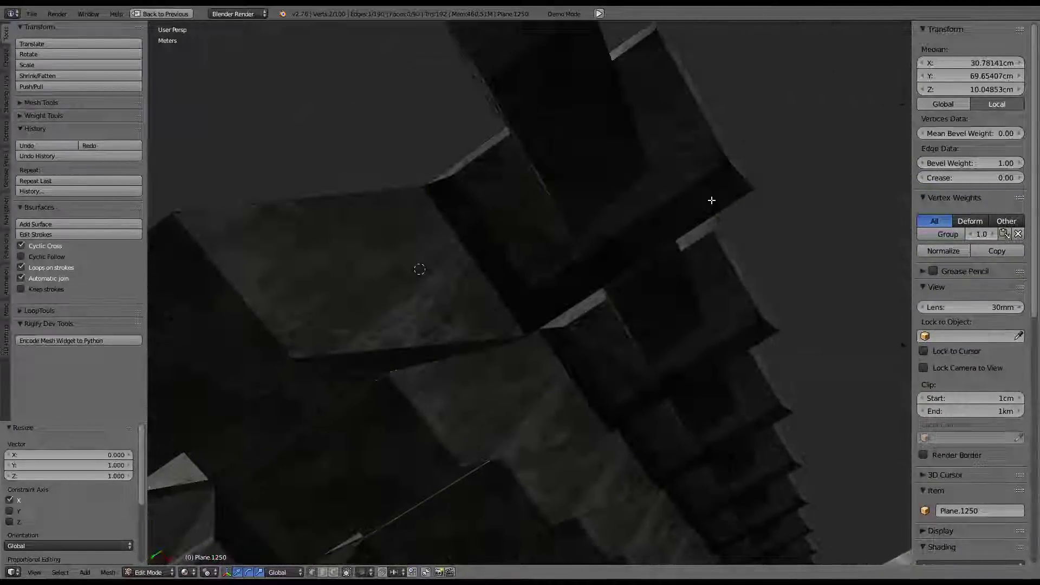
pyautogui.rightClick(655, 183)
pyautogui.keyDown('shift'); pyautogui.rightClick(589, 234); pyautogui.keyUp('shift')
pyautogui.press('s')
pyautogui.press('x')
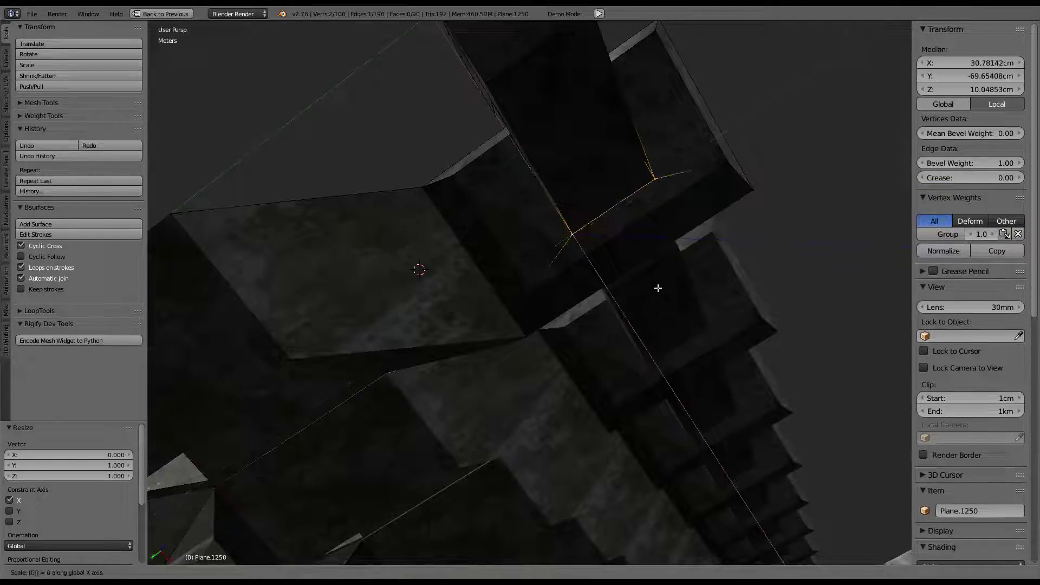
pyautogui.press('Return')
# Select another strut edge and review the whole staircase object from above
pyautogui.moveTo(659, 287)
pyautogui.mouseDown(button='middle')
pyautogui.moveTo(596, 287)
pyautogui.moveTo(632, 307)
pyautogui.moveTo(645, 332)
pyautogui.moveTo(586, 293)
pyautogui.moveTo(449, 298)
pyautogui.mouseUp(button='middle')
pyautogui.rightClick(596, 287)
pyautogui.keyDown('shift'); pyautogui.rightClick(645, 332); pyautogui.keyUp('shift')
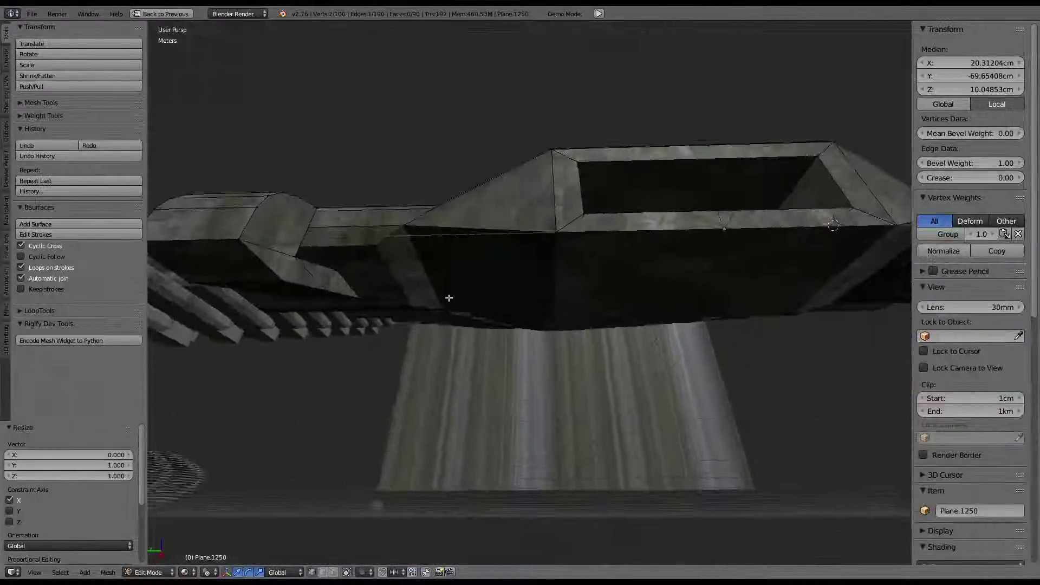
pyautogui.moveTo(353, 273); pyautogui.dragTo(448, 280, button='middle')
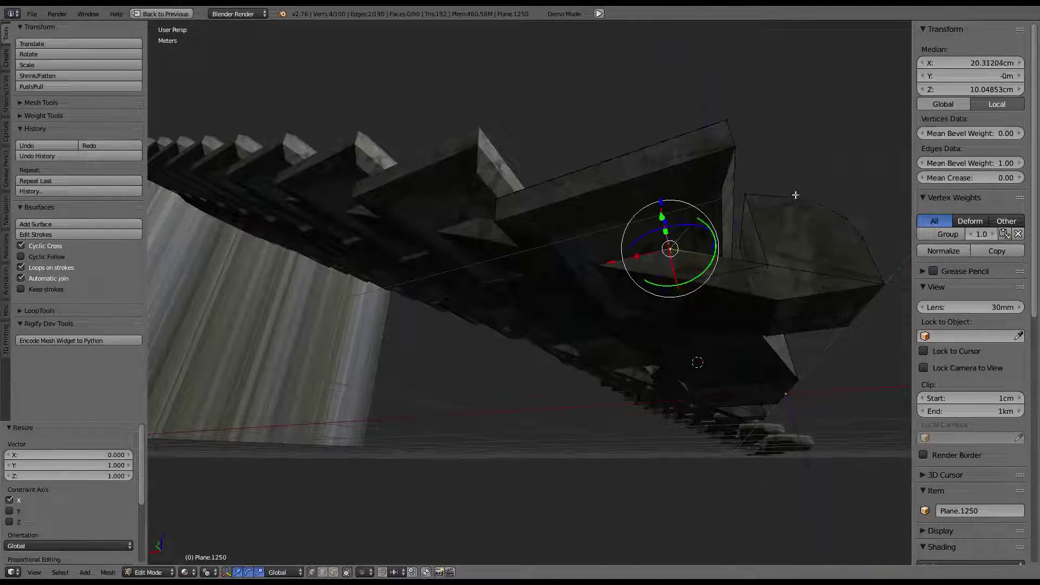
pyautogui.press('Tab')
pyautogui.moveTo(795, 194)
pyautogui.mouseDown(button='middle')
pyautogui.moveTo(617, 268)
pyautogui.moveTo(526, 174)
pyautogui.moveTo(582, 247)
pyautogui.mouseUp(button='middle')
pyautogui.press('Tab')
pyautogui.scroll(3, 582, 247)
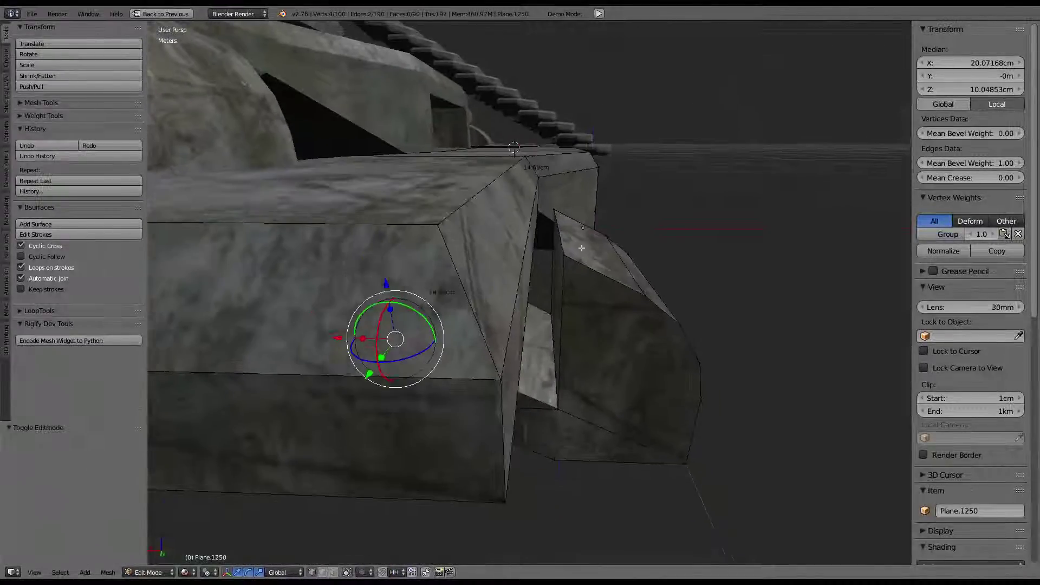
# Bevel the selected edge of the angled support strut
pyautogui.rightClick(569, 236)
pyautogui.keyDown('shift'); pyautogui.rightClick(563, 212); pyautogui.keyUp('shift')
pyautogui.moveTo(564, 212); pyautogui.dragTo(451, 200, button='middle')
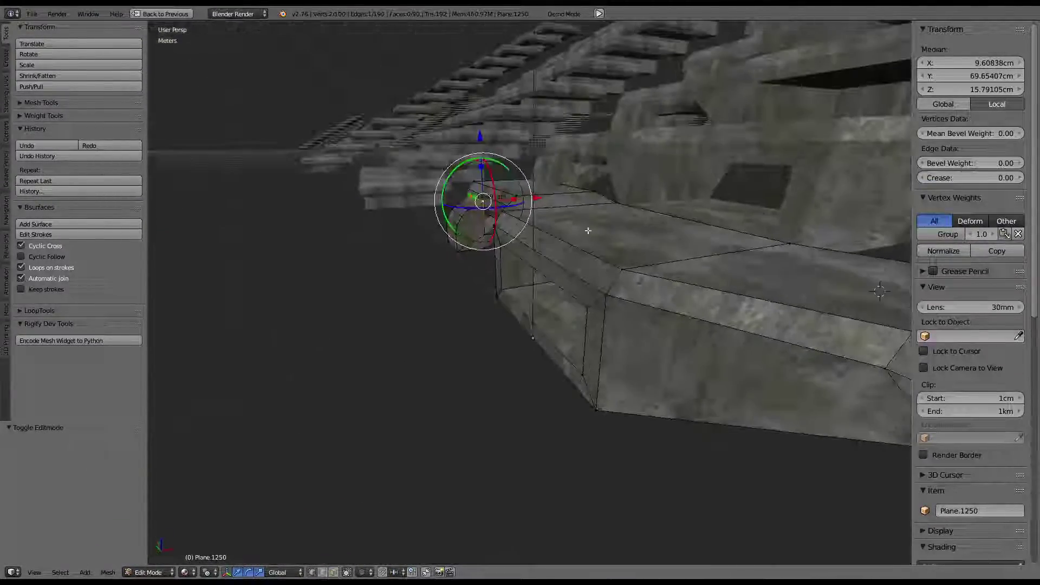
pyautogui.hotkey('ctrl', 'e')
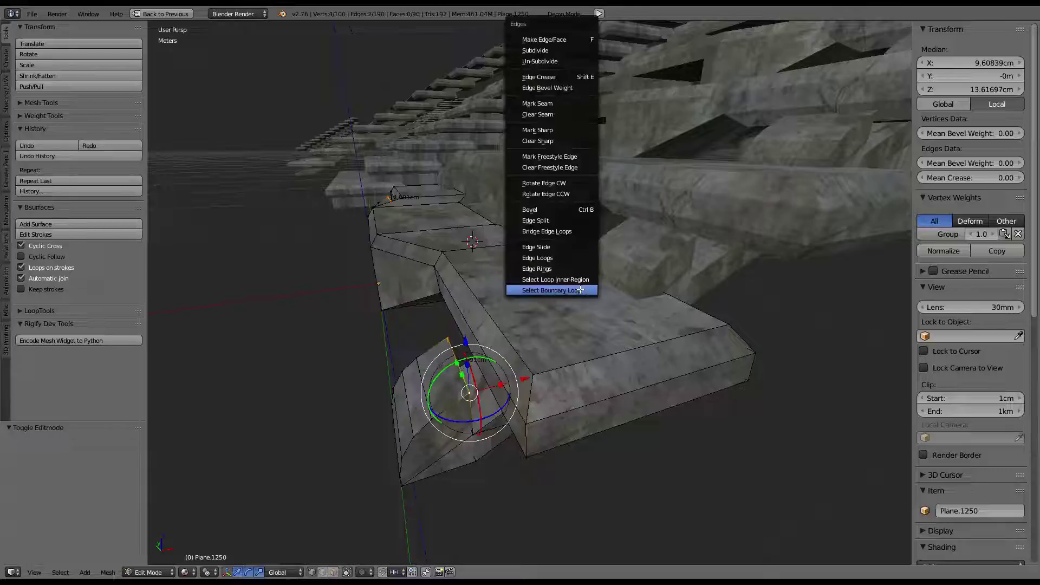
pyautogui.click(563, 210)
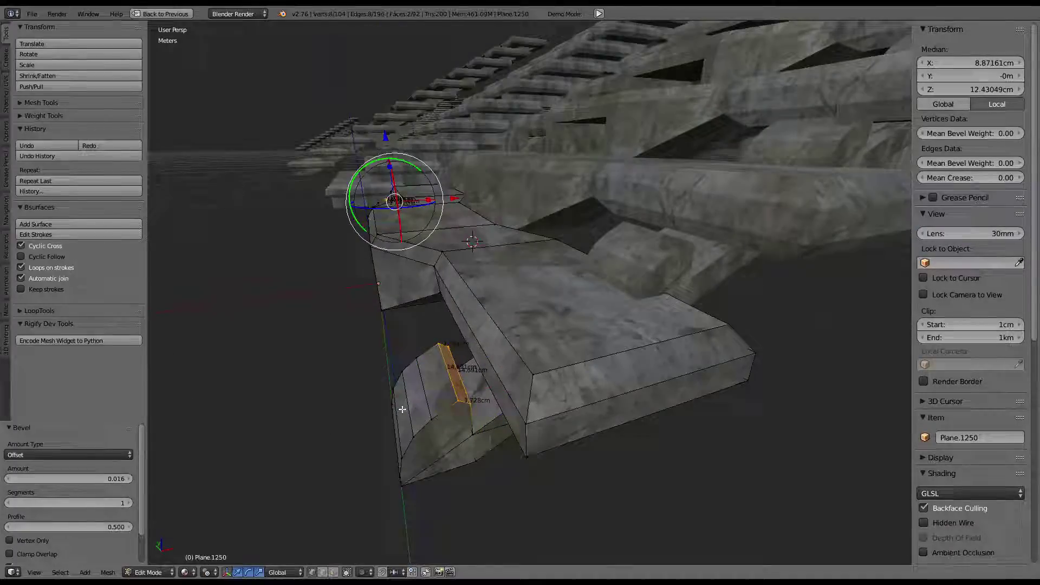
pyautogui.moveTo(402, 410)
pyautogui.mouseDown(button='middle')
pyautogui.moveTo(552, 430)
pyautogui.moveTo(516, 381)
pyautogui.moveTo(525, 371)
pyautogui.moveTo(732, 335)
pyautogui.mouseUp(button='middle')
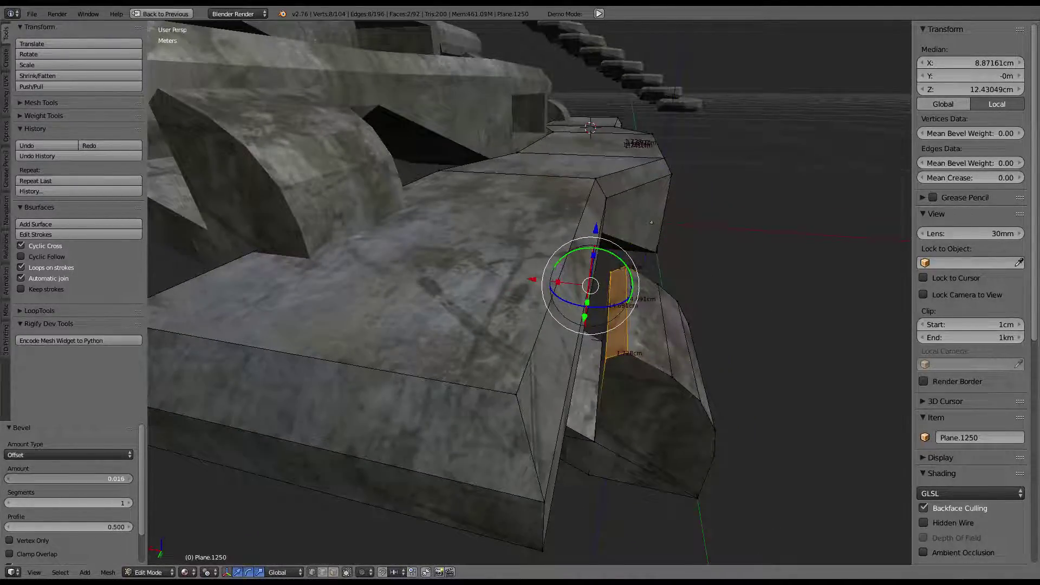
# Extrude the strut's top face and smooth it with the special mesh operations
pyautogui.moveTo(551, 314)
pyautogui.mouseDown(button='middle')
pyautogui.moveTo(488, 262)
pyautogui.moveTo(463, 259)
pyautogui.mouseUp(button='middle')
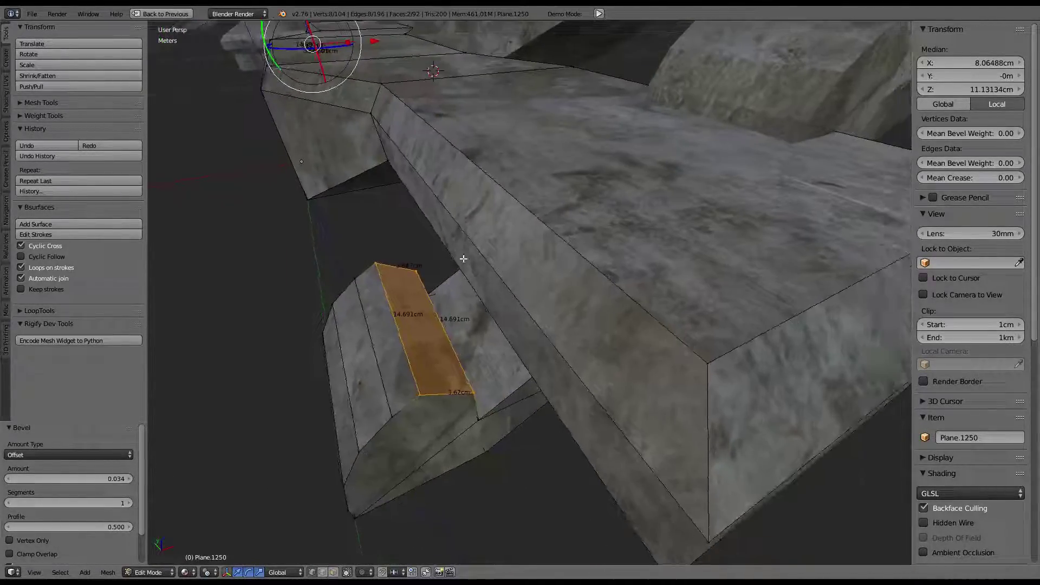
pyautogui.press('e')
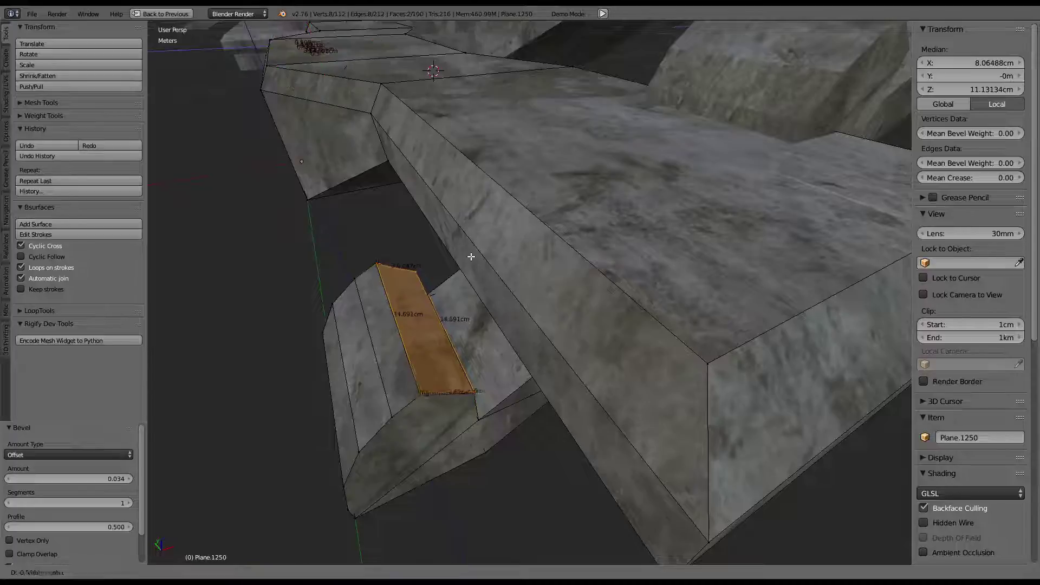
pyautogui.rightClick(471, 256)
pyautogui.press('w')
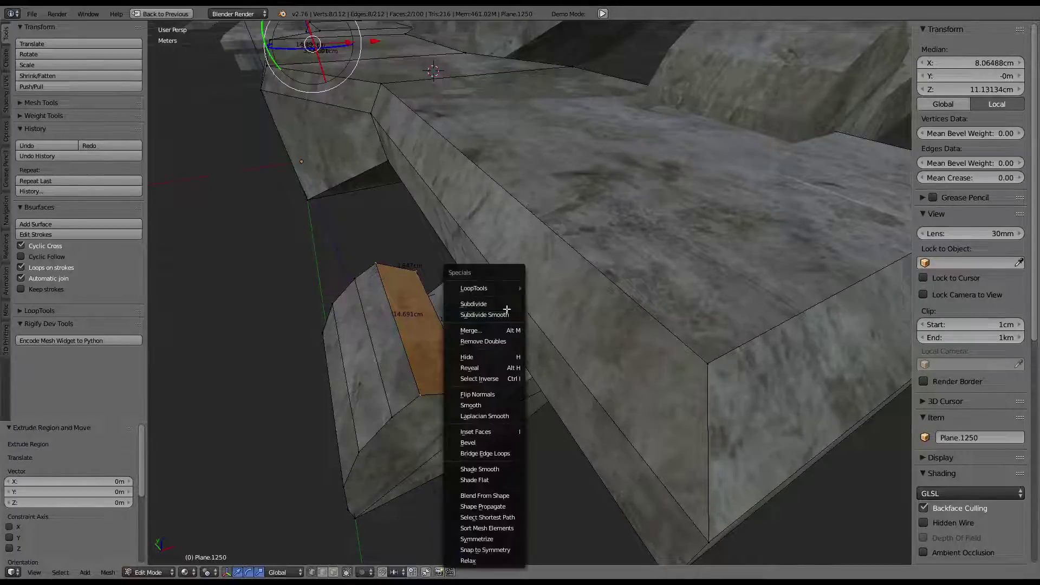
pyautogui.click(488, 404)
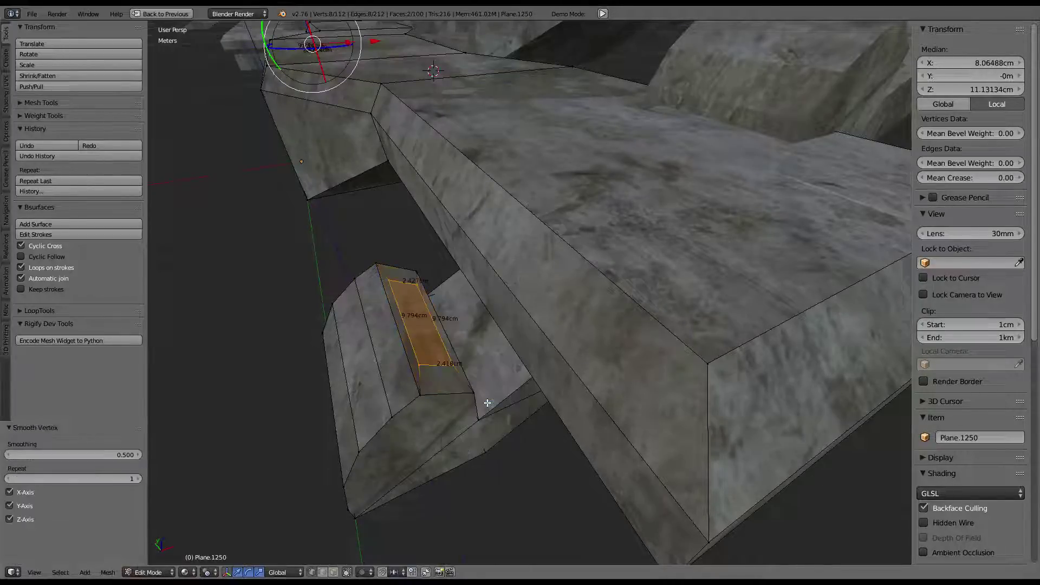
pyautogui.press('w')
pyautogui.click(461, 404)
pyautogui.press('e')
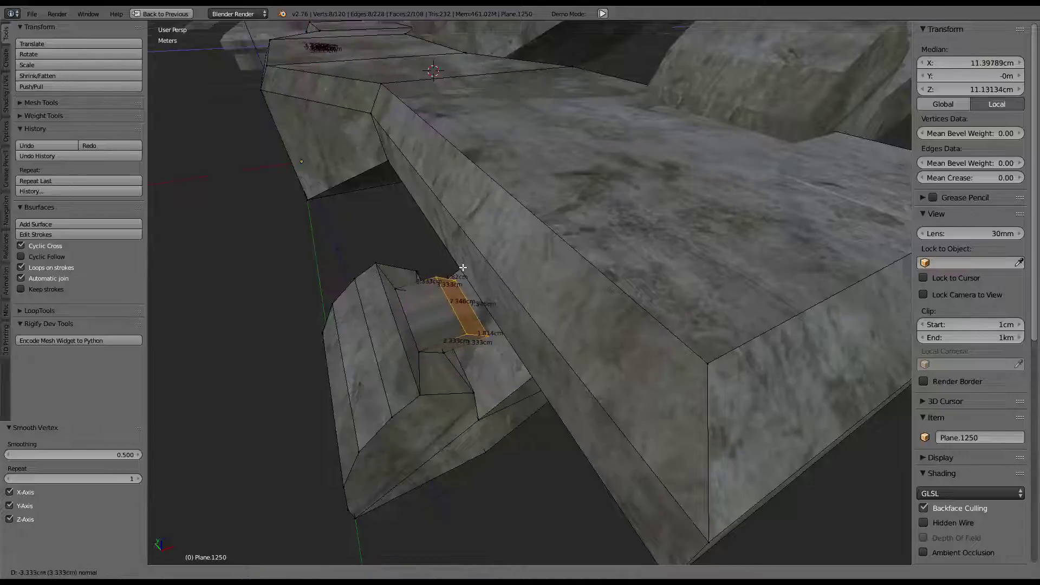
pyautogui.click(475, 246)
# Undo the extrusion and apply Inset Faces to the selected strut faces
pyautogui.moveTo(476, 245)
pyautogui.mouseDown(button='middle')
pyautogui.moveTo(455, 242)
pyautogui.moveTo(513, 251)
pyautogui.moveTo(444, 217)
pyautogui.moveTo(466, 287)
pyautogui.mouseUp(button='middle')
pyautogui.hotkey('ctrl', 'z')
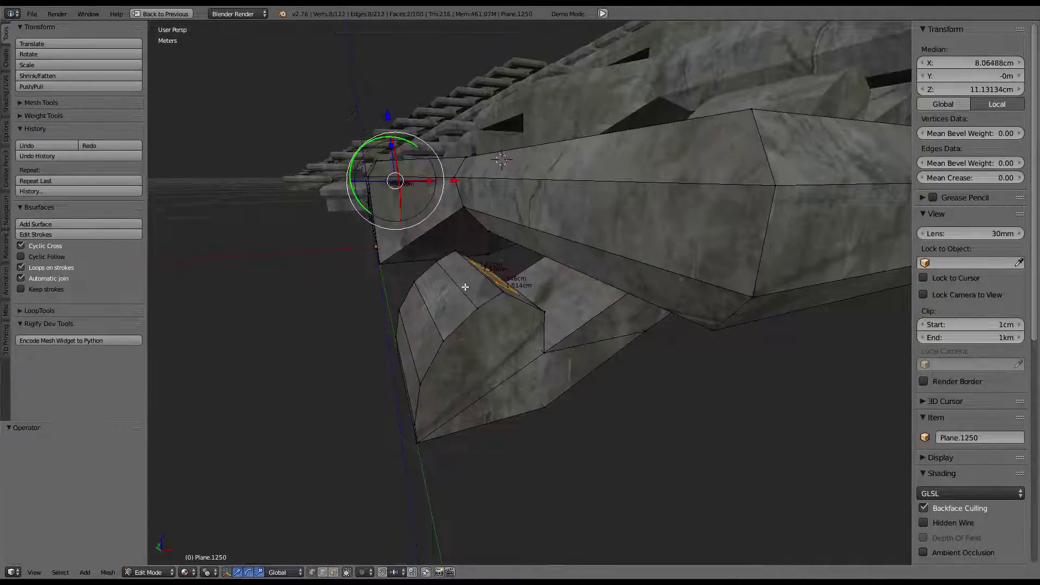
pyautogui.moveTo(582, 262); pyautogui.dragTo(578, 280, button='middle')
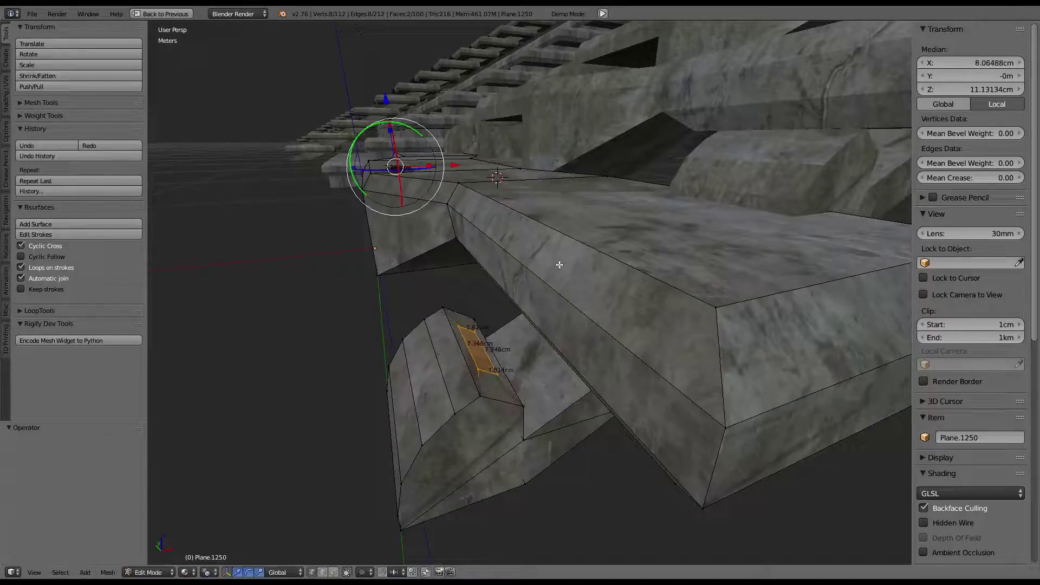
pyautogui.hotkey('ctrl', 'f')
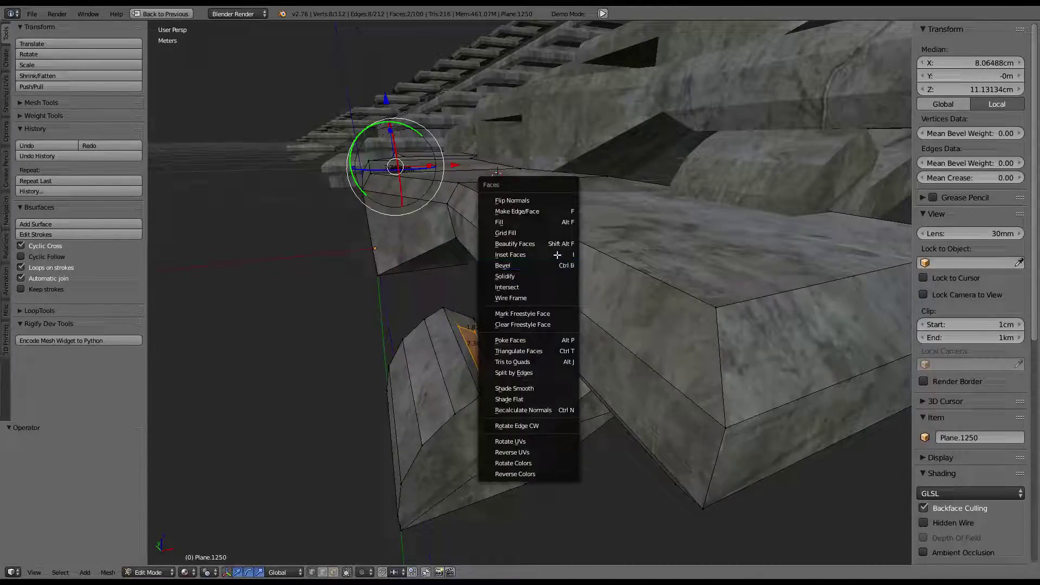
pyautogui.click(557, 255)
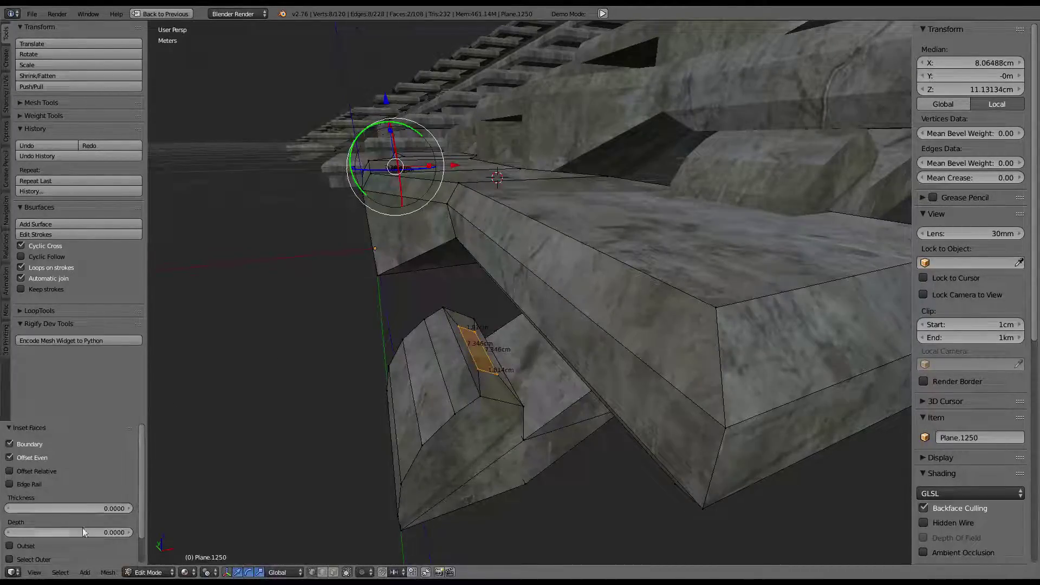
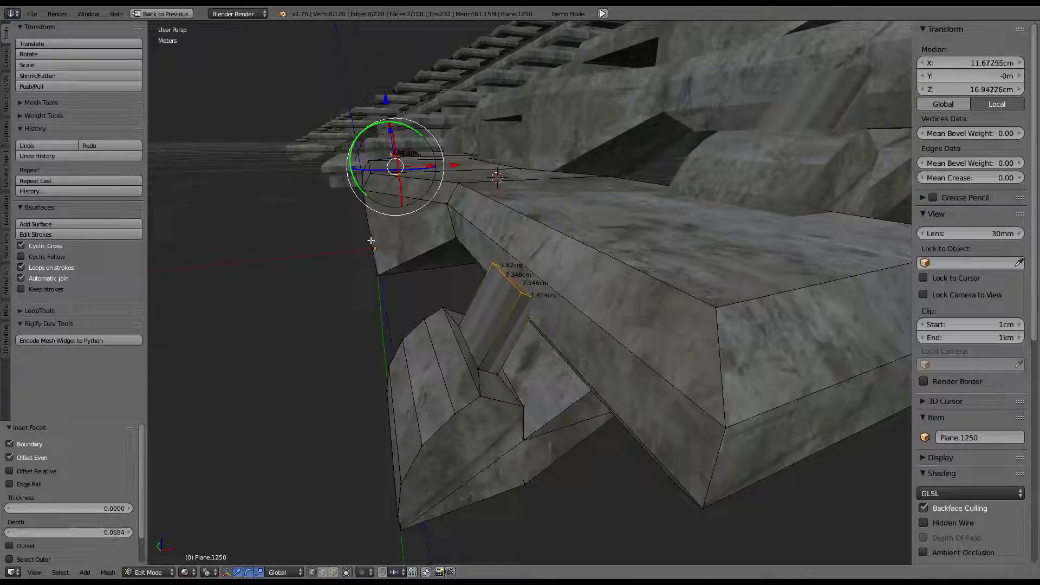
# Shift the strut's top edges about 2.5 cm along X and lower them about 1.9 cm in Z
pyautogui.moveTo(371, 241)
pyautogui.mouseDown(button='middle')
pyautogui.moveTo(571, 280)
pyautogui.moveTo(533, 197)
pyautogui.mouseUp(button='middle')
pyautogui.press('g')
pyautogui.press('x')
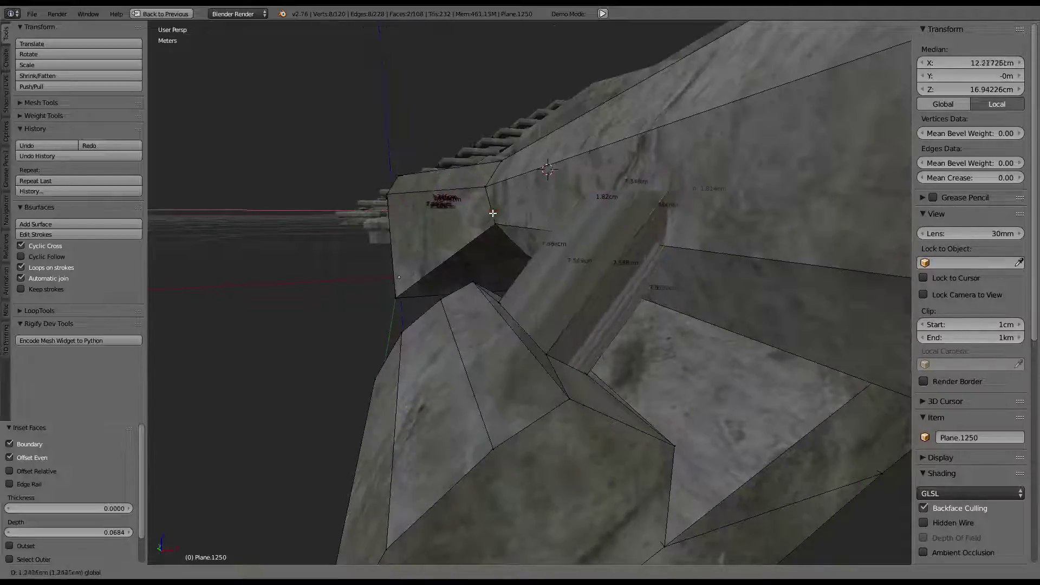
pyautogui.click(473, 190)
pyautogui.press('g')
pyautogui.press('z')
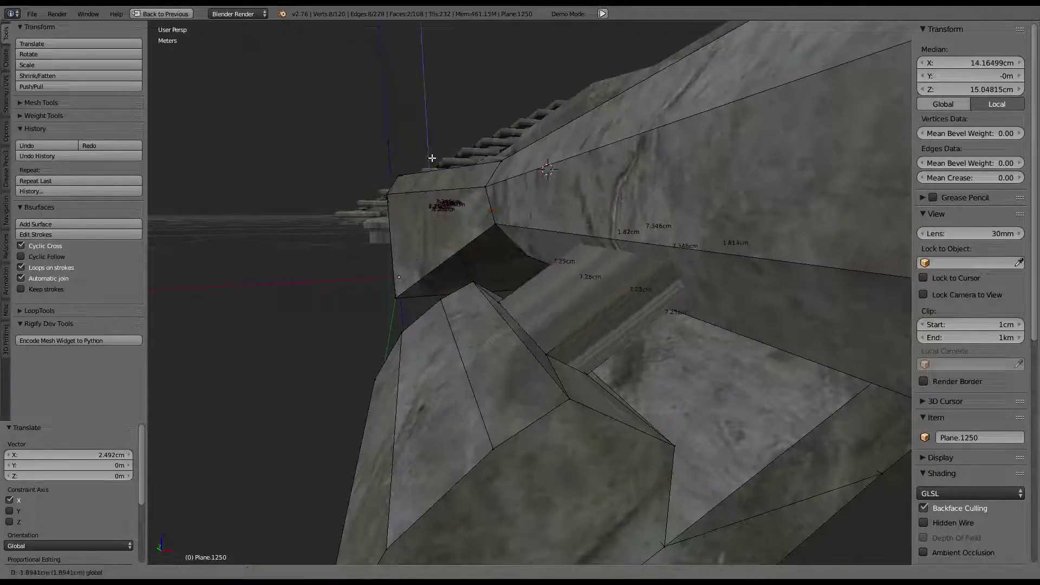
pyautogui.click(543, 210)
pyautogui.moveTo(496, 209); pyautogui.dragTo(487, 212)
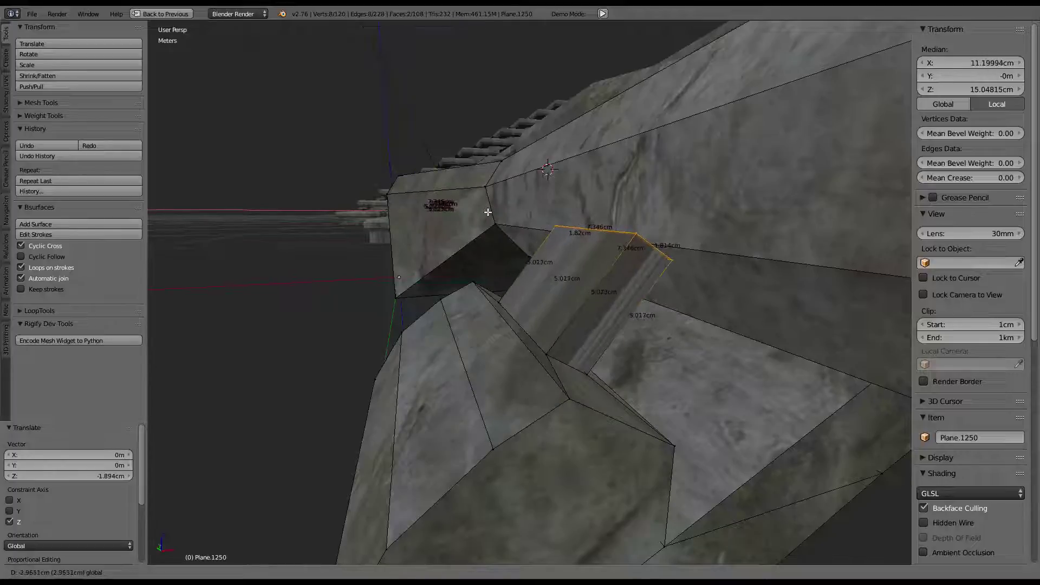
pyautogui.click(523, 215)
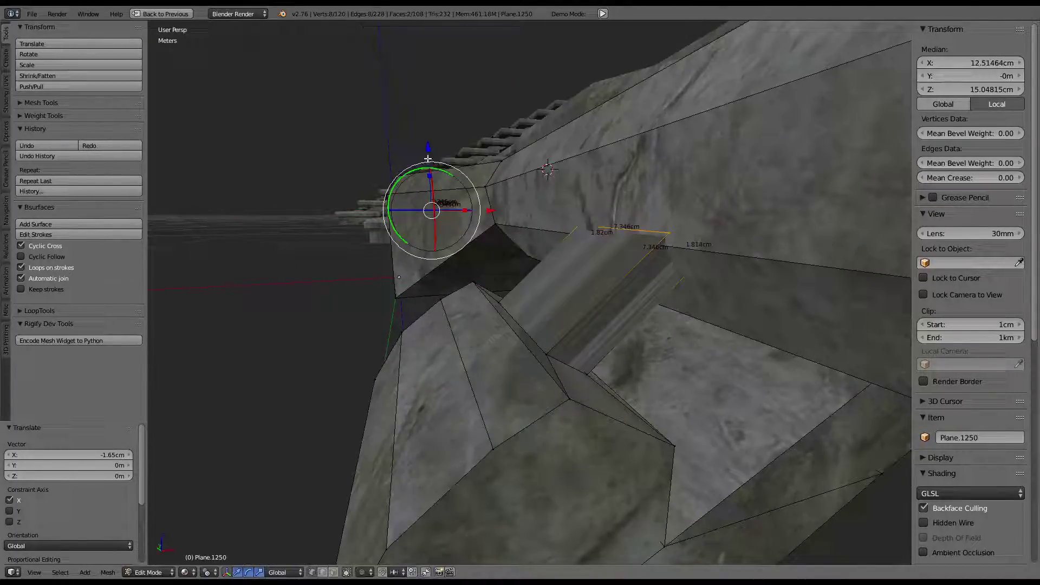
# In Front Ortho view, scale the strut's end edge to 0 along X so it stands vertical
pyautogui.moveTo(566, 252); pyautogui.dragTo(555, 244, button='middle')
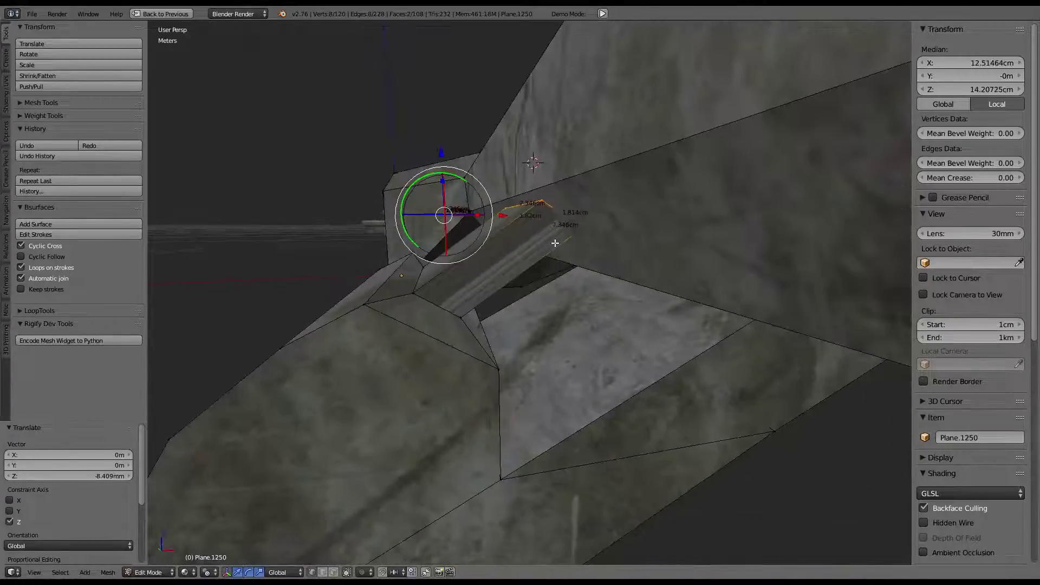
pyautogui.press('KP_3')
pyautogui.press('KP_1')
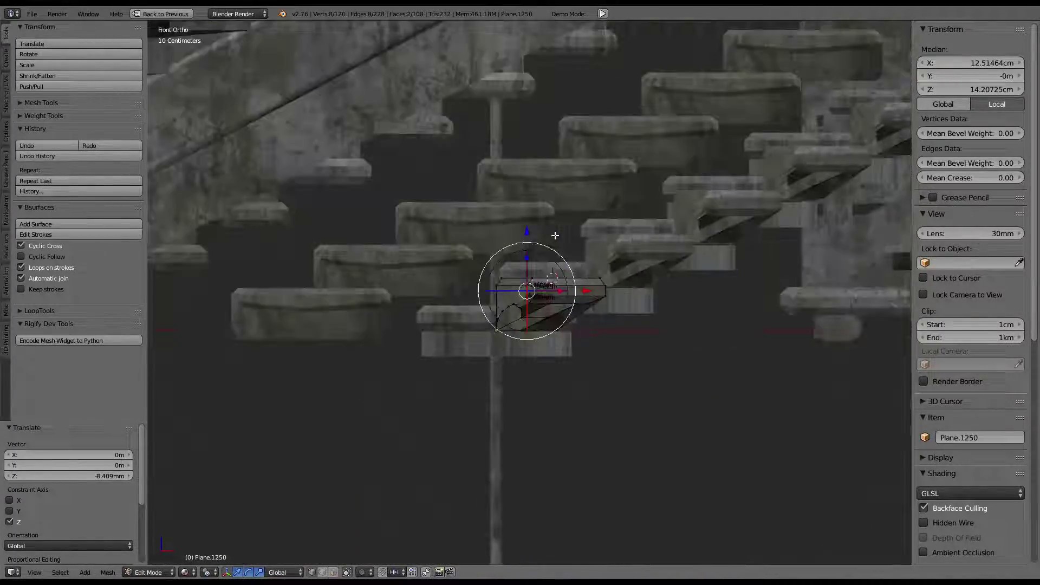
pyautogui.scroll(3, 562, 242)
pyautogui.scroll(2, 595, 271)
pyautogui.scroll(2, 606, 307)
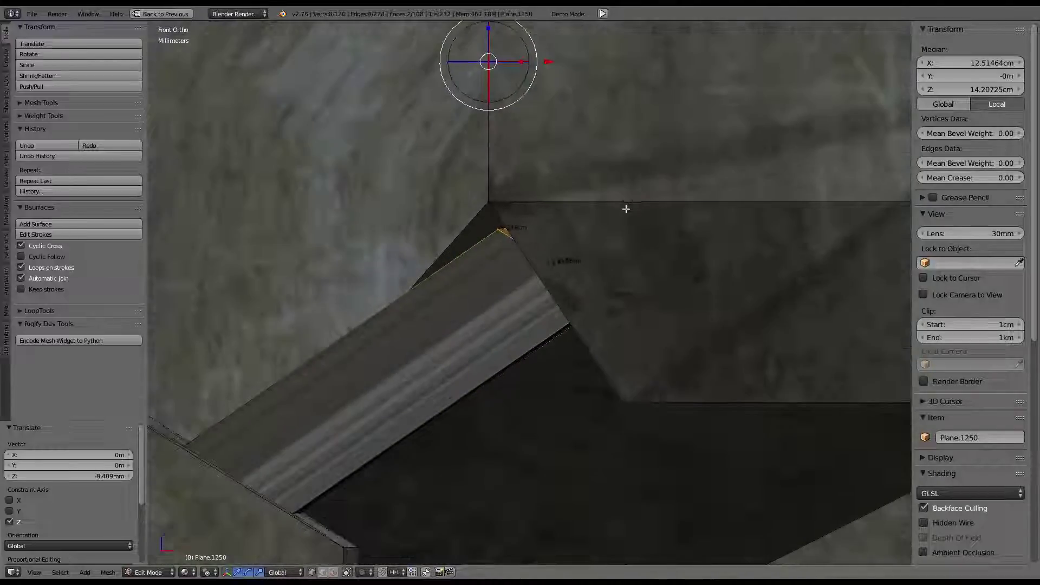
pyautogui.scroll(1, 625, 209)
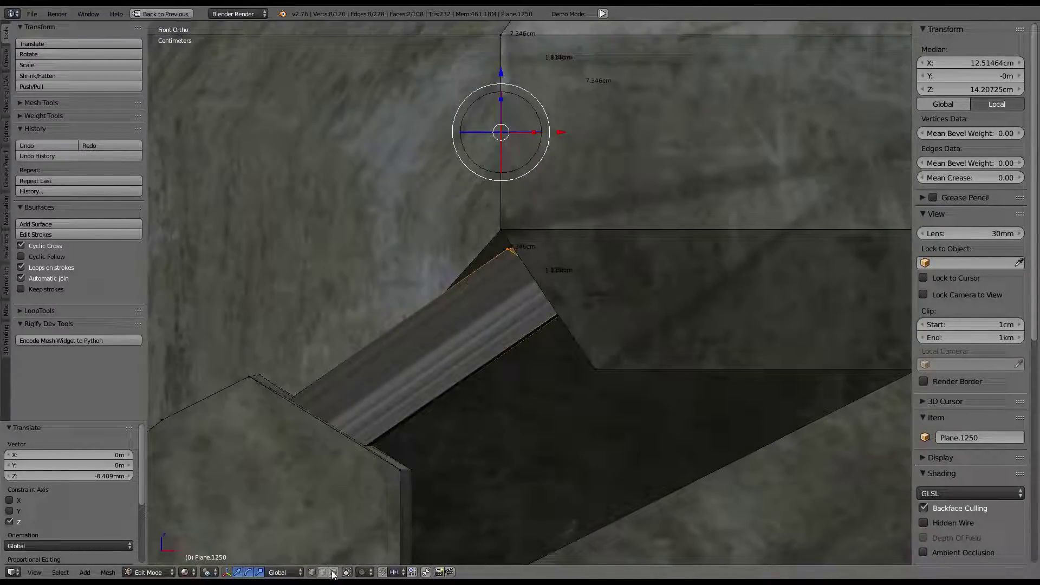
pyautogui.write('s')
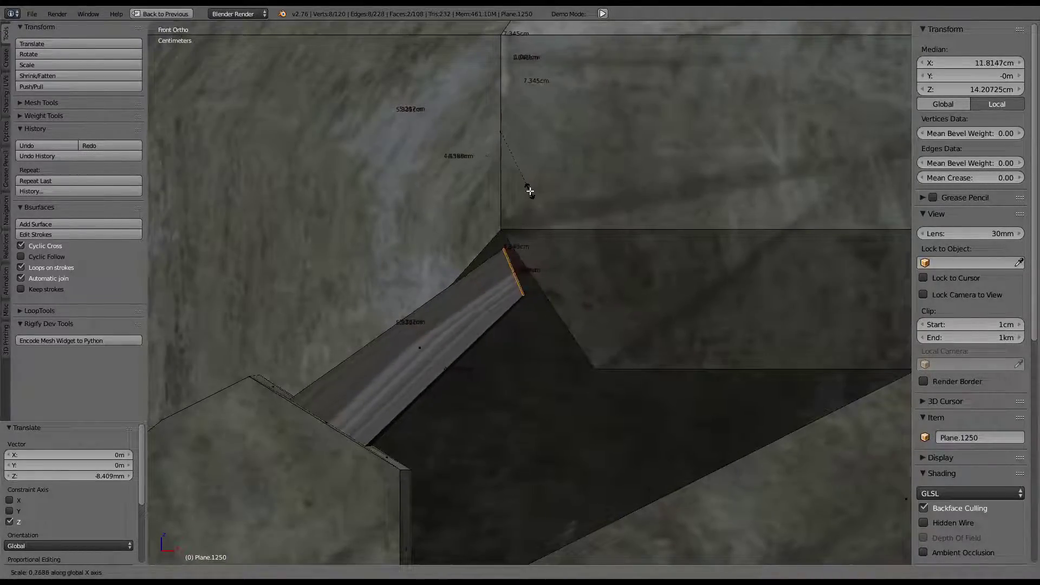
pyautogui.write('x0')
pyautogui.press('Return')
# Scale the end edge along Z, then inspect the strut from below and return to Front view
pyautogui.scroll(-1, 529, 254)
pyautogui.press('s')
pyautogui.press('z')
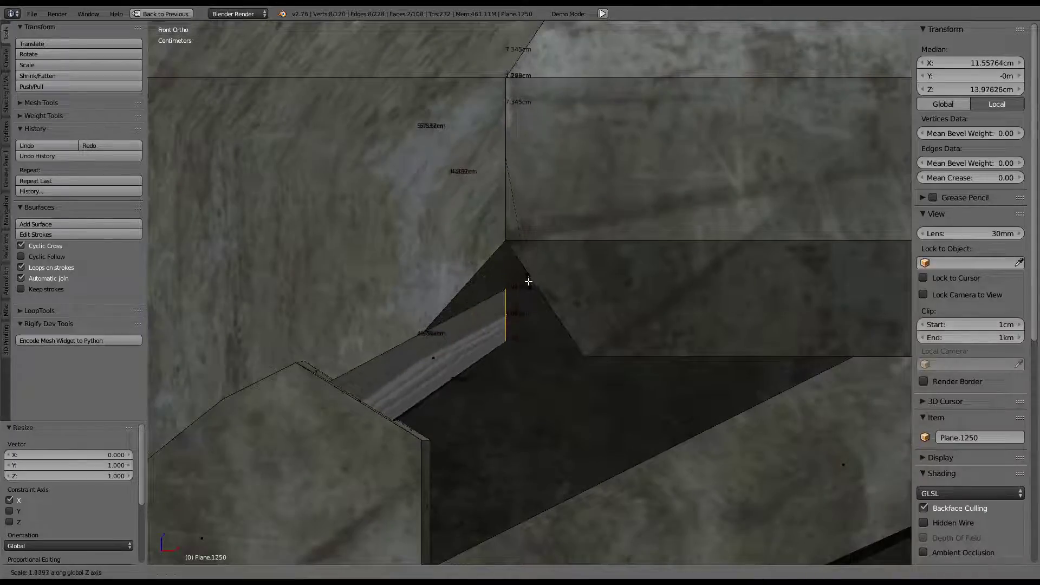
pyautogui.click(530, 282)
pyautogui.moveTo(430, 364); pyautogui.dragTo(520, 281, button='middle')
pyautogui.scroll(-3, 520, 280)
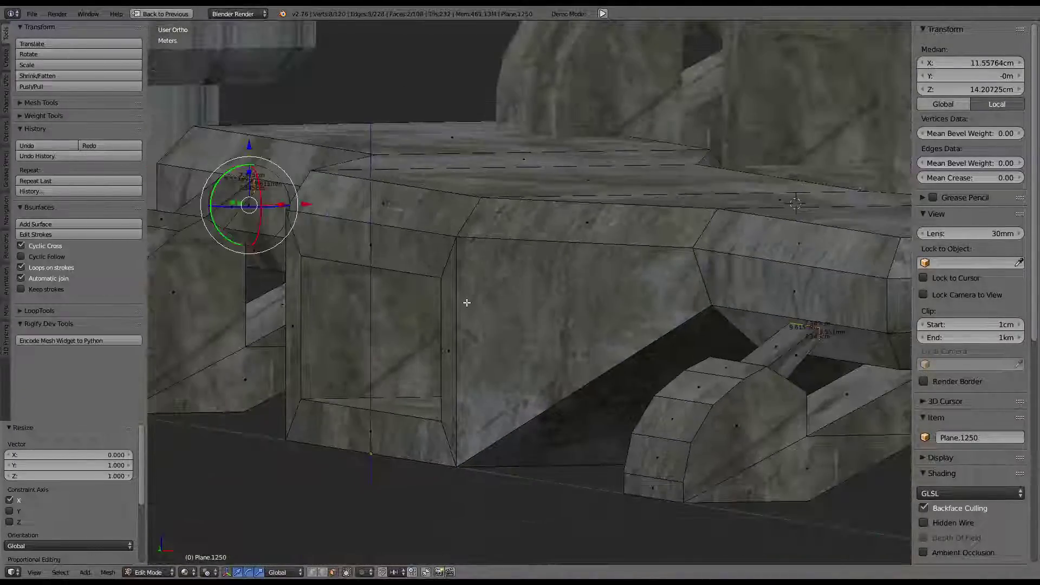
pyautogui.moveTo(465, 301)
pyautogui.mouseDown(button='middle')
pyautogui.moveTo(425, 271)
pyautogui.moveTo(457, 305)
pyautogui.mouseUp(button='middle')
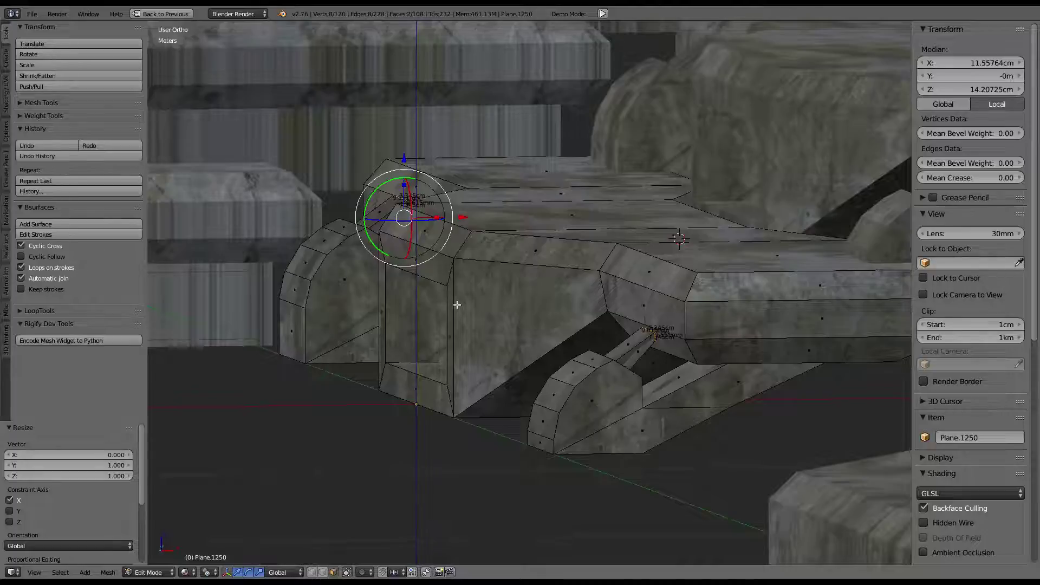
pyautogui.scroll(-3, 457, 305)
pyautogui.press('KP_1')
pyautogui.scroll(3, 520, 339)
pyautogui.scroll(2, 520, 338)
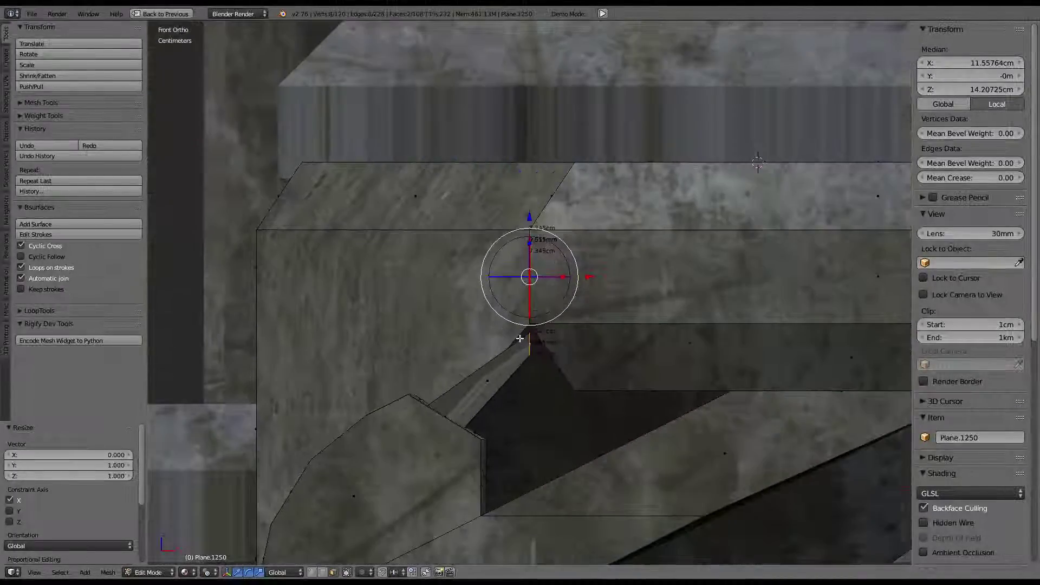
pyautogui.scroll(2, 520, 339)
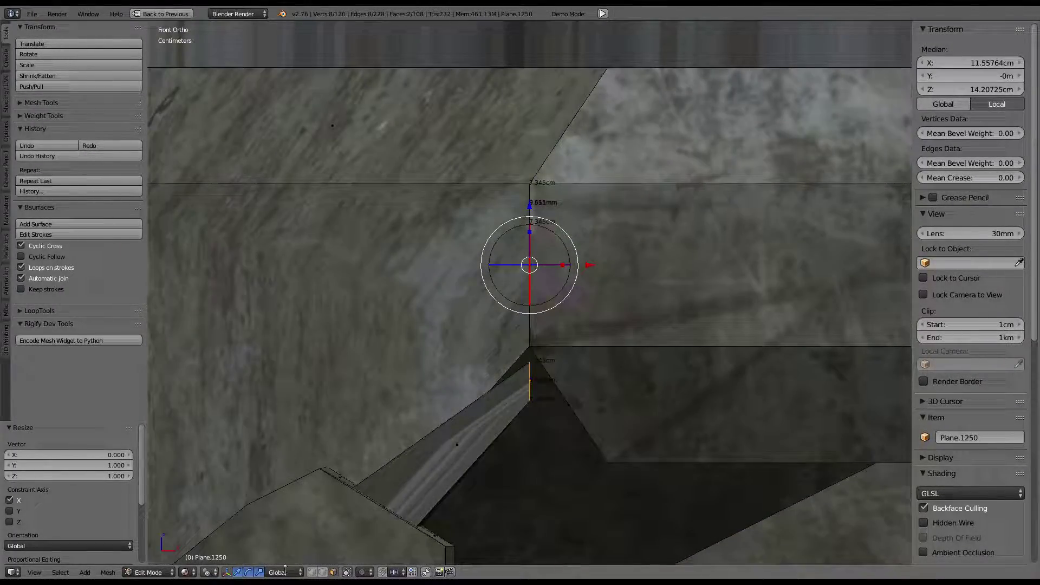
pyautogui.click(206, 573)
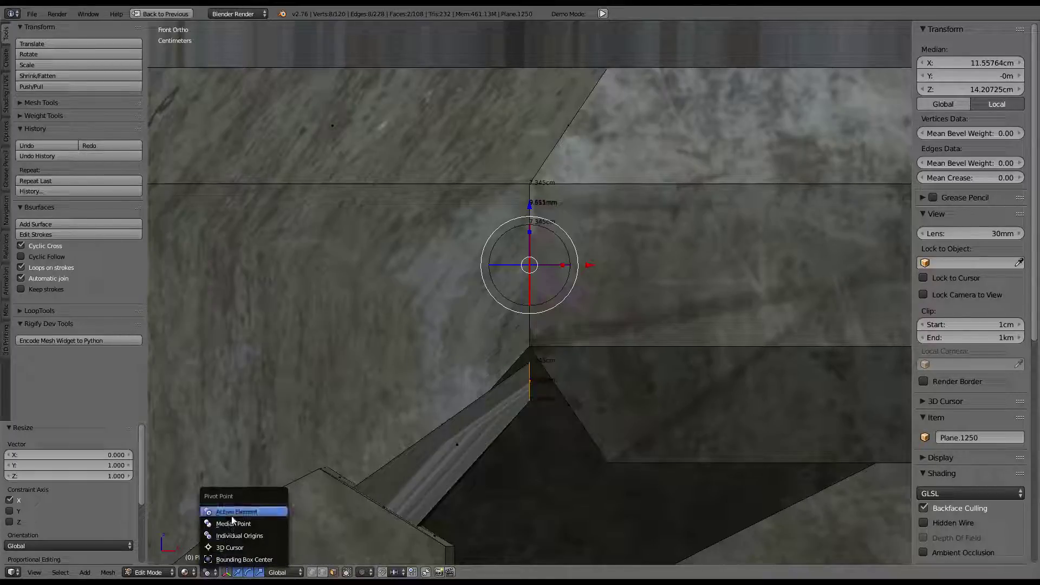
# Choose the transform pivot point and orbit to a low side view of the strut
pyautogui.click(232, 517)
pyautogui.moveTo(418, 411)
pyautogui.mouseDown(button='middle')
pyautogui.moveTo(587, 310)
pyautogui.moveTo(705, 369)
pyautogui.mouseUp(button='middle')
pyautogui.scroll(-3, 583, 312)
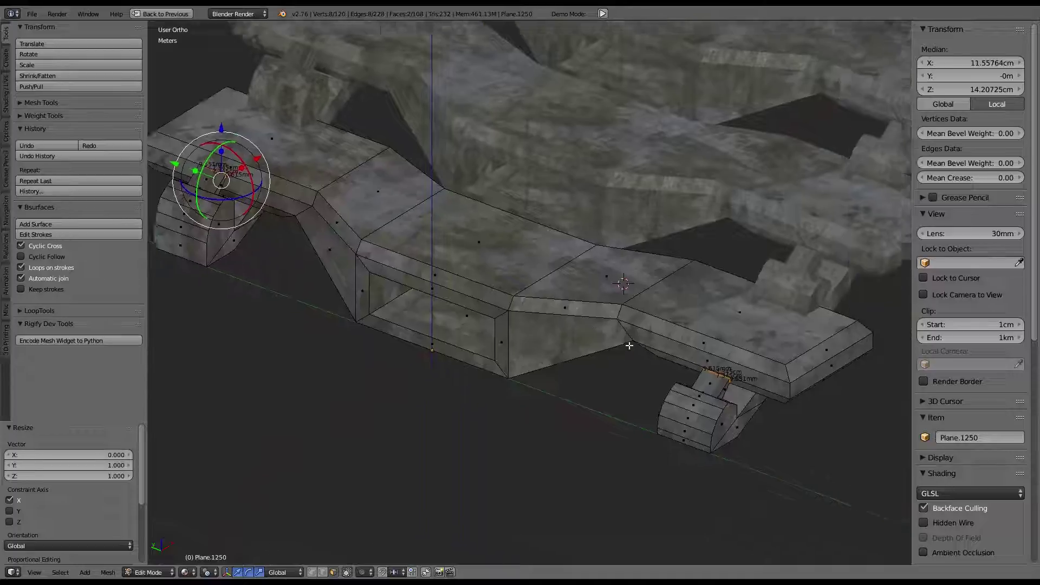
pyautogui.scroll(3, 727, 378)
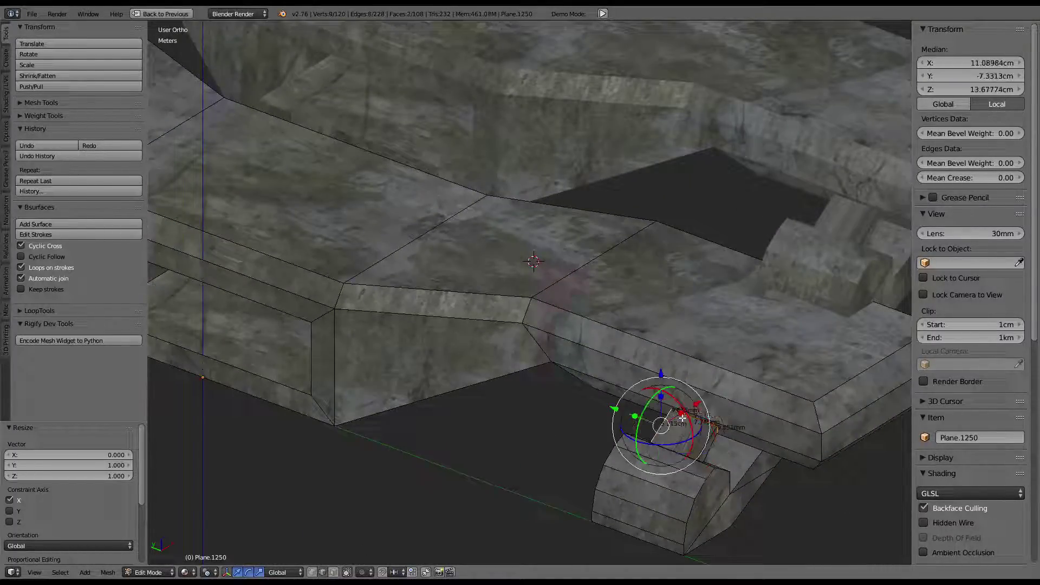
pyautogui.scroll(-3, 708, 333)
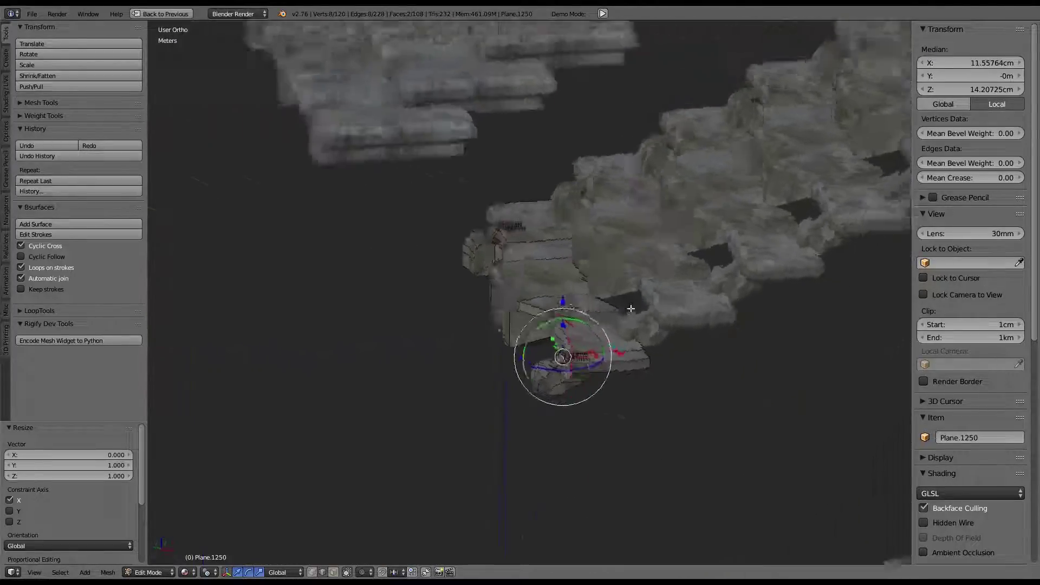
pyautogui.moveTo(709, 332)
pyautogui.mouseDown(button='middle')
pyautogui.moveTo(582, 330)
pyautogui.moveTo(554, 383)
pyautogui.mouseUp(button='middle')
pyautogui.scroll(3, 581, 330)
pyautogui.scroll(3, 581, 330)
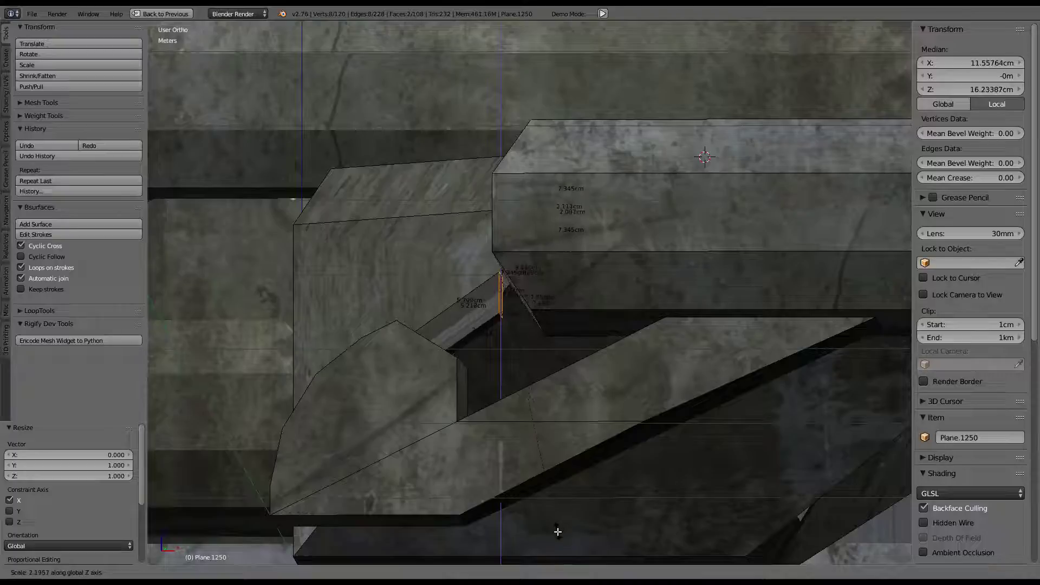
pyautogui.scroll(3, 539, 449)
pyautogui.scroll(-5, 544, 452)
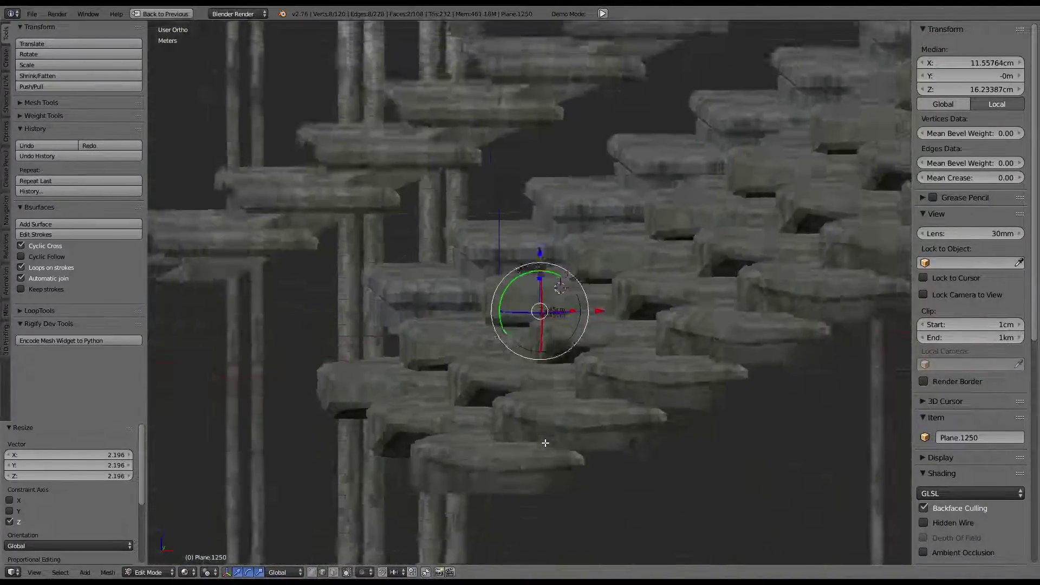
pyautogui.moveTo(543, 452)
pyautogui.mouseDown(button='middle')
pyautogui.moveTo(523, 384)
pyautogui.moveTo(559, 335)
pyautogui.mouseUp(button='middle')
pyautogui.scroll(2, 531, 359)
pyautogui.scroll(2, 529, 359)
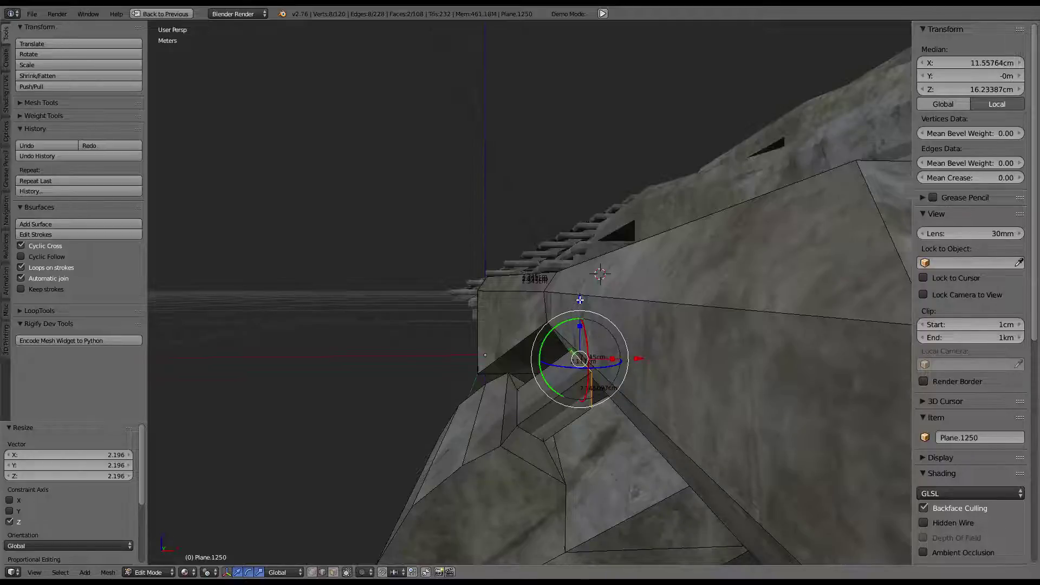
# Raise the strut's top edge 15.314 cm along Z after cancelling a trial move
pyautogui.moveTo(579, 300); pyautogui.dragTo(579, 253)
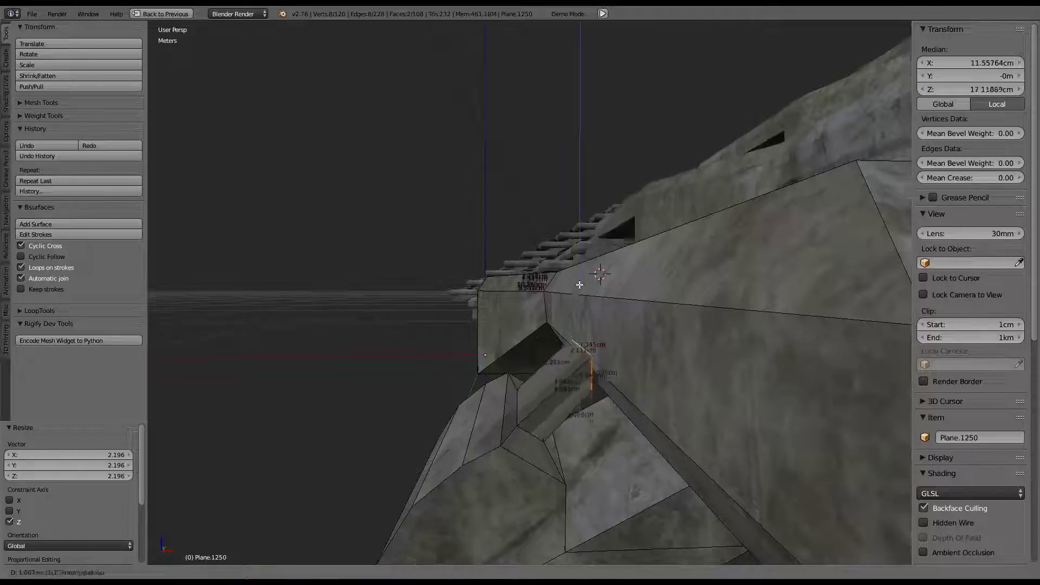
pyautogui.rightClick(579, 258)
pyautogui.moveTo(578, 258)
pyautogui.mouseDown(button='middle')
pyautogui.moveTo(552, 306)
pyautogui.moveTo(565, 300)
pyautogui.mouseUp(button='middle')
pyautogui.moveTo(642, 348)
pyautogui.mouseDown(button='middle')
pyautogui.moveTo(574, 318)
pyautogui.moveTo(688, 296)
pyautogui.mouseUp(button='middle')
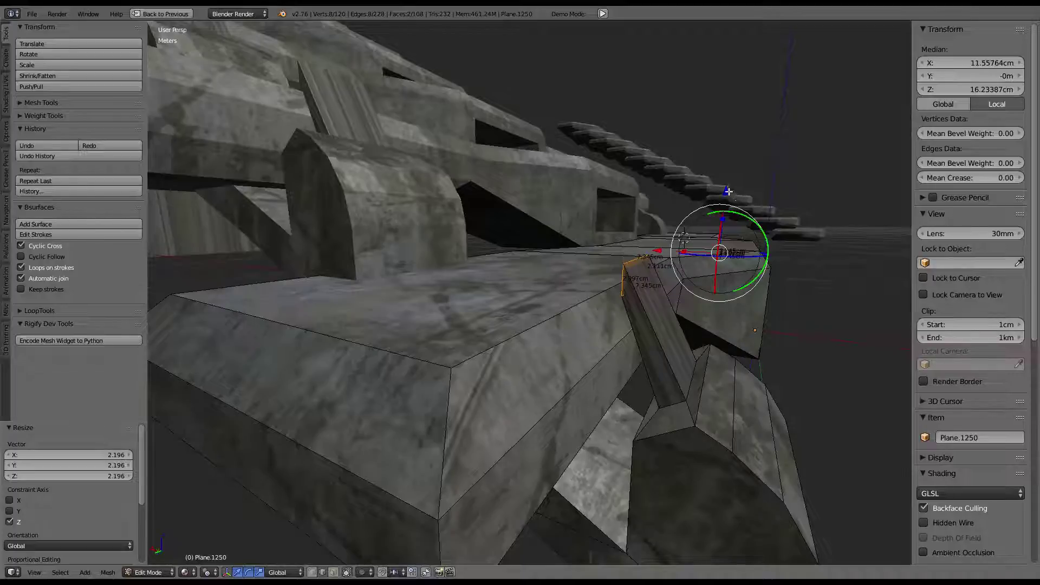
pyautogui.moveTo(728, 191); pyautogui.dragTo(728, 179)
pyautogui.moveTo(729, 179)
pyautogui.mouseDown(button='middle')
pyautogui.moveTo(758, 204)
pyautogui.moveTo(535, 397)
pyautogui.mouseUp(button='middle')
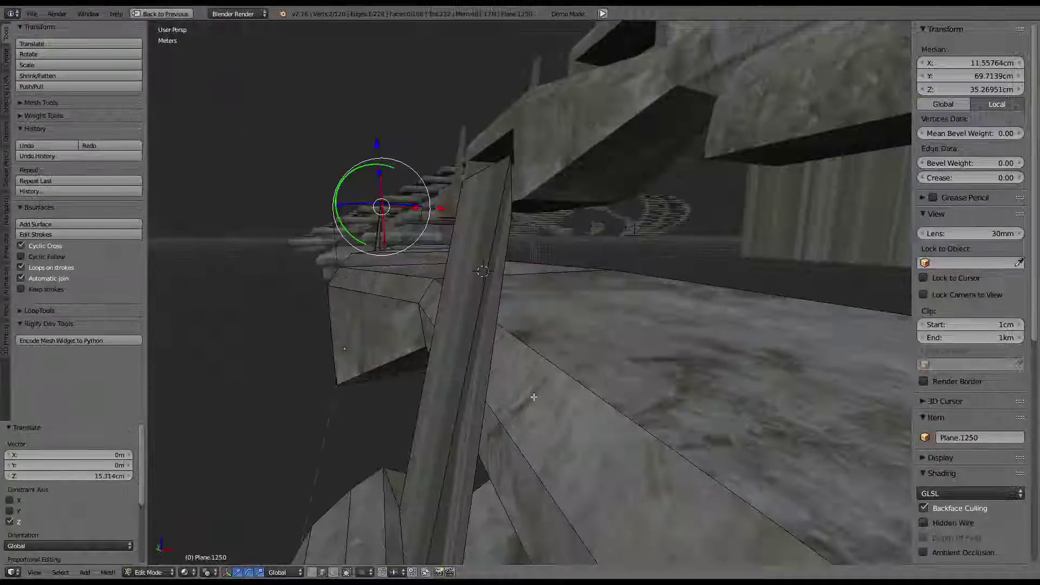
# Frame the selected edge and pick the single top edge of the angled strut
pyautogui.press('KP_Decimal')
pyautogui.keyDown('shift'); pyautogui.rightClick(498, 217); pyautogui.keyUp('shift')
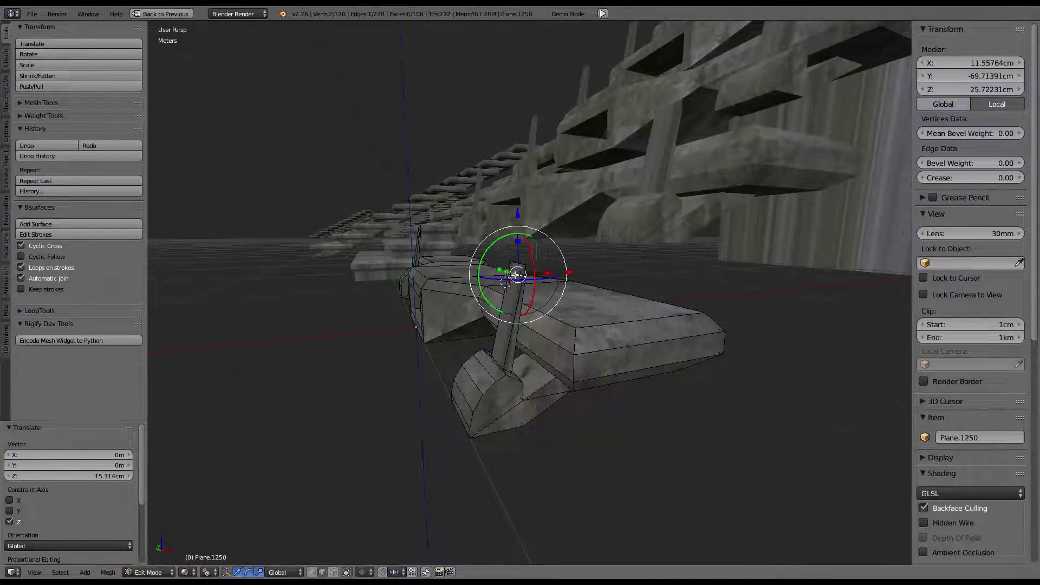
pyautogui.moveTo(515, 275); pyautogui.dragTo(708, 281, button='middle')
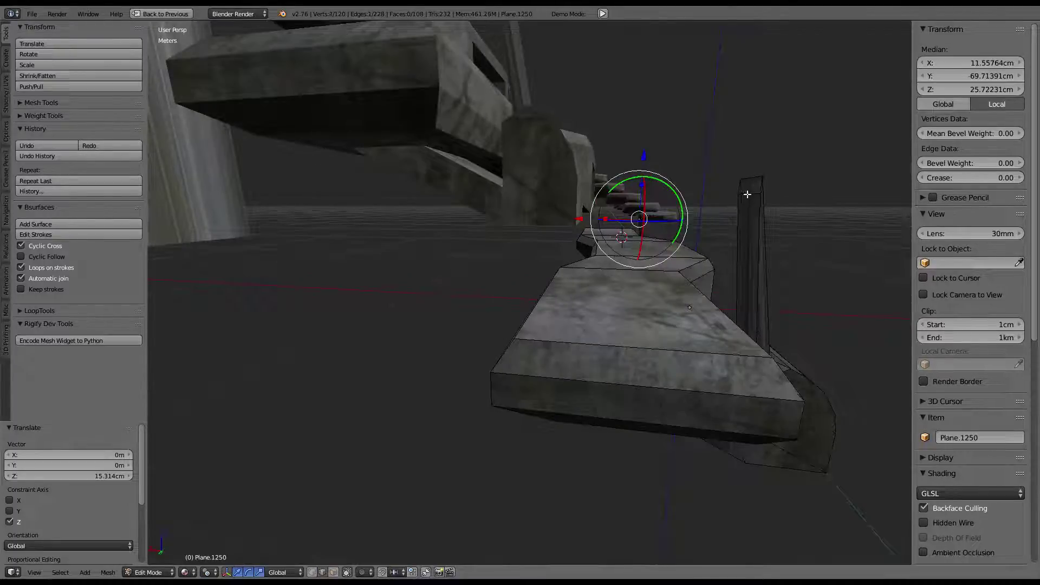
pyautogui.moveTo(747, 194)
pyautogui.mouseDown(button='middle')
pyautogui.moveTo(531, 181)
pyautogui.moveTo(586, 286)
pyautogui.moveTo(491, 293)
pyautogui.mouseUp(button='middle')
pyautogui.keyDown('shift'); pyautogui.rightClick(581, 281); pyautogui.keyUp('shift')
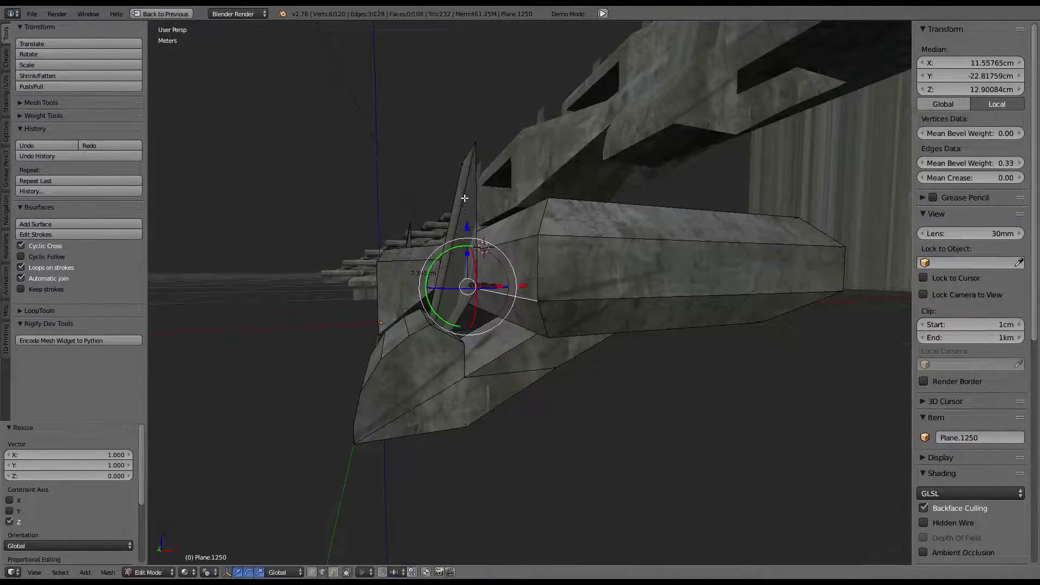
pyautogui.moveTo(465, 199)
pyautogui.mouseDown(button='middle')
pyautogui.moveTo(599, 225)
pyautogui.moveTo(673, 191)
pyautogui.mouseUp(button='middle')
pyautogui.rightClick(600, 225)
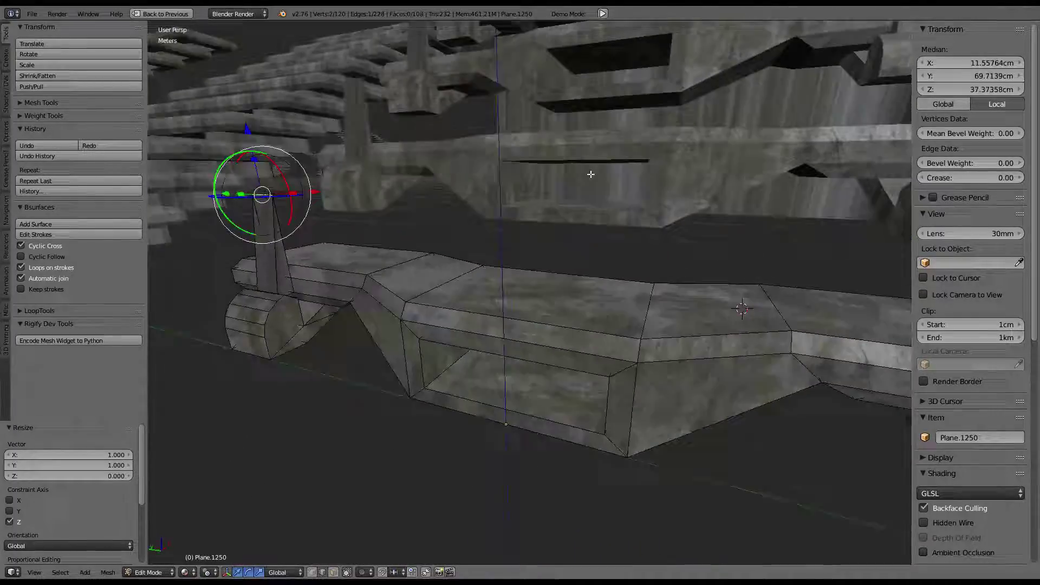
pyautogui.moveTo(642, 157); pyautogui.dragTo(682, 279, button='middle')
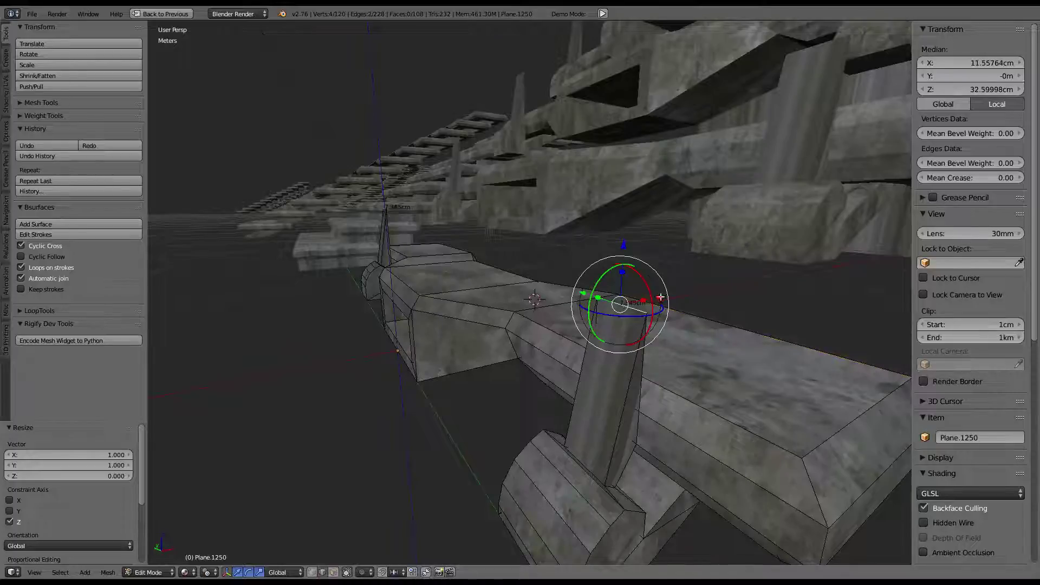
# Flatten the strut top along Z, squash it to 0.8512, and lower its top vertices about 1.24 cm
pyautogui.press('s')
pyautogui.press('z')
pyautogui.press('0')
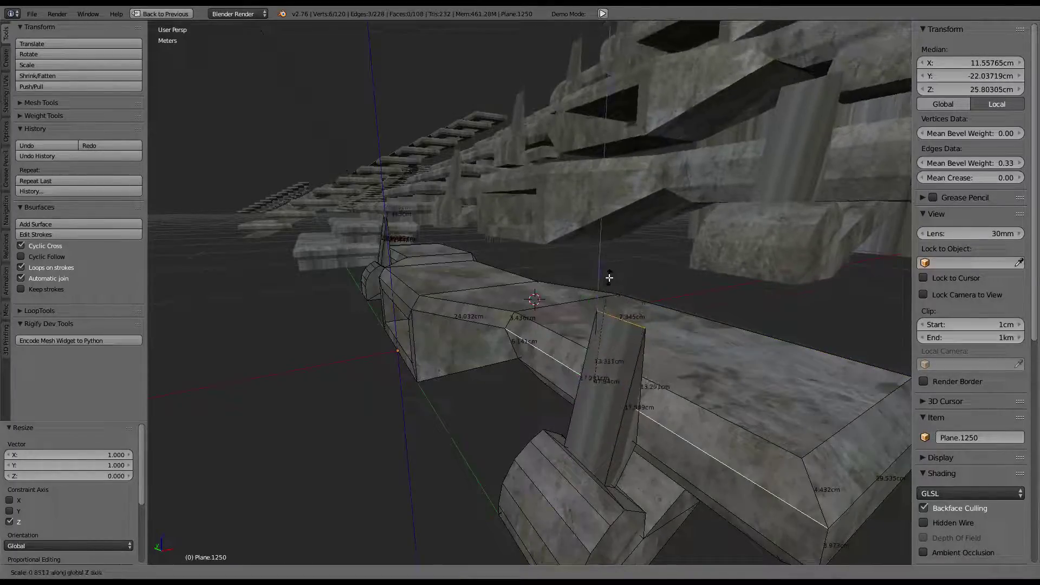
pyautogui.press('Return')
pyautogui.moveTo(609, 260)
pyautogui.mouseDown(button='middle')
pyautogui.moveTo(591, 263)
pyautogui.moveTo(661, 295)
pyautogui.moveTo(801, 281)
pyautogui.moveTo(598, 268)
pyautogui.moveTo(588, 297)
pyautogui.moveTo(580, 285)
pyautogui.moveTo(597, 289)
pyautogui.moveTo(564, 287)
pyautogui.moveTo(468, 222)
pyautogui.moveTo(459, 157)
pyautogui.mouseUp(button='middle')
pyautogui.press('Tab')
pyautogui.press('Tab')
pyautogui.scroll(2, 575, 280)
pyautogui.keyDown('shift'); pyautogui.rightClick(597, 310); pyautogui.keyUp('shift')
pyautogui.moveTo(454, 174); pyautogui.dragTo(453, 190)
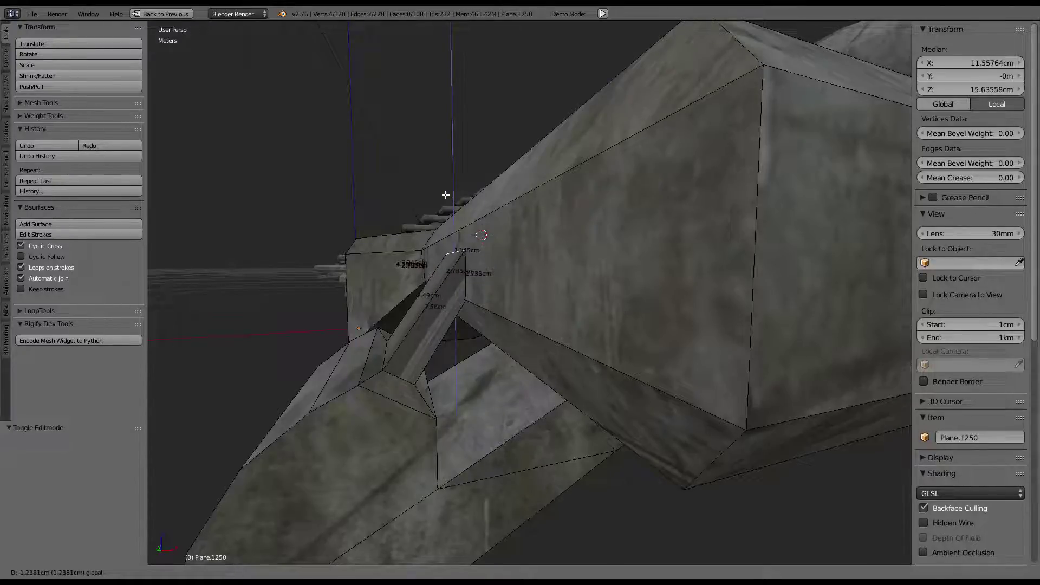
# Confirm the lowered strut top and orbit out to see the whole stair
pyautogui.click(445, 195)
pyautogui.scroll(-5, 444, 205)
pyautogui.moveTo(444, 205)
pyautogui.mouseDown(button='middle')
pyautogui.moveTo(511, 226)
pyautogui.moveTo(613, 226)
pyautogui.moveTo(543, 307)
pyautogui.moveTo(656, 230)
pyautogui.moveTo(696, 164)
pyautogui.moveTo(630, 166)
pyautogui.moveTo(472, 227)
pyautogui.moveTo(493, 256)
pyautogui.moveTo(548, 285)
pyautogui.moveTo(564, 369)
pyautogui.moveTo(458, 281)
pyautogui.moveTo(442, 236)
pyautogui.moveTo(529, 246)
pyautogui.moveTo(557, 271)
pyautogui.moveTo(645, 277)
pyautogui.mouseUp(button='middle')
# Apply a Cube Projection unwrap to the entire stair mesh and return to Object Mode
pyautogui.press('a')
pyautogui.press('u')
pyautogui.click(612, 226)
pyautogui.press('Tab')
pyautogui.scroll(2, 532, 277)
pyautogui.scroll(5, 536, 275)
pyautogui.scroll(-3, 655, 230)
pyautogui.scroll(-3, 564, 370)
pyautogui.scroll(-2, 564, 370)
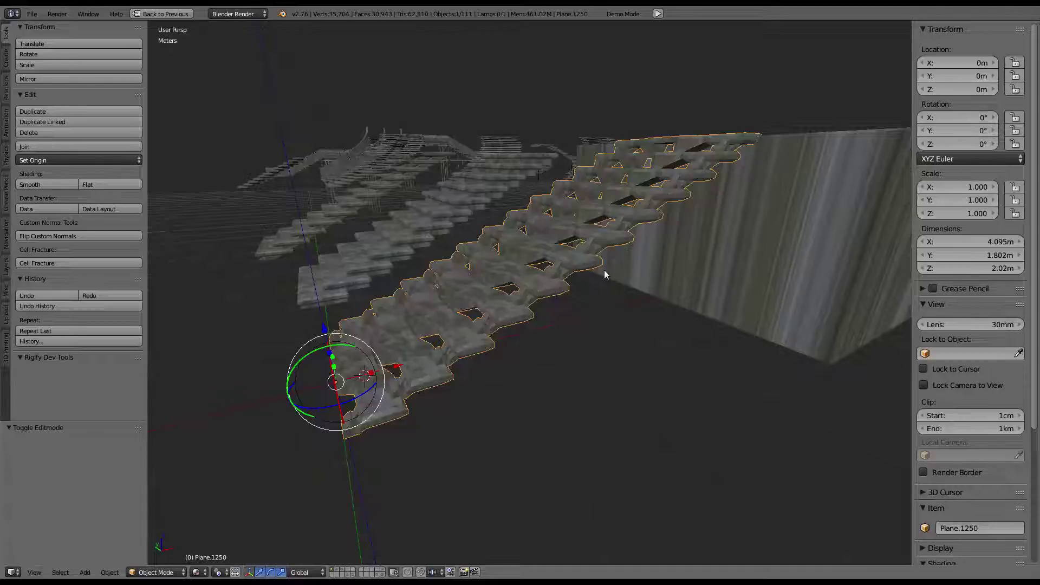
# Select the yellow-striped platform and hide it with H
pyautogui.moveTo(604, 270)
pyautogui.mouseDown(button='middle')
pyautogui.moveTo(545, 133)
pyautogui.moveTo(550, 103)
pyautogui.moveTo(639, 170)
pyautogui.moveTo(624, 295)
pyautogui.moveTo(580, 323)
pyautogui.moveTo(557, 296)
pyautogui.mouseUp(button='middle')
pyautogui.press('Tab')
pyautogui.press('Tab')
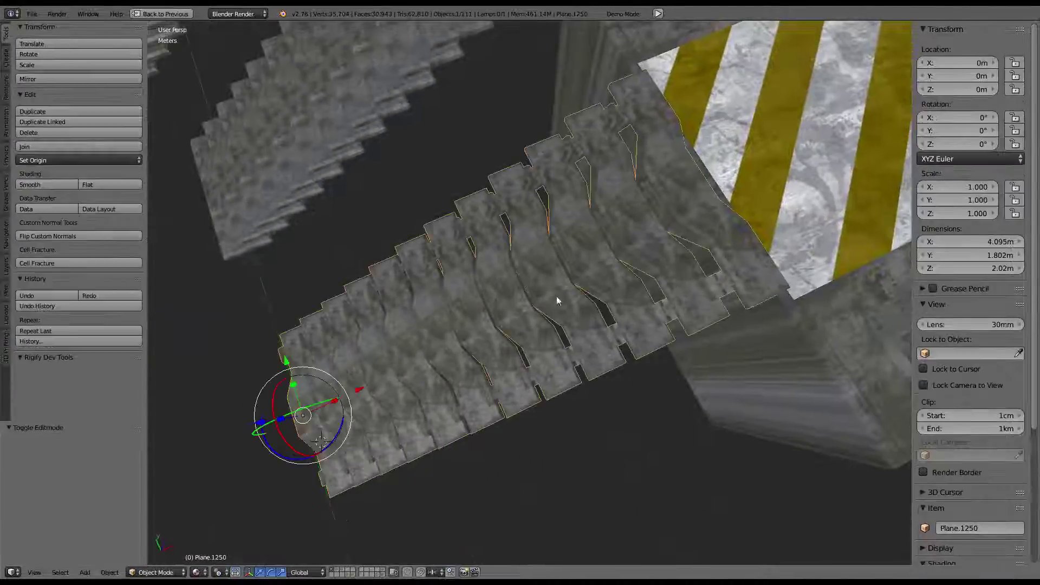
pyautogui.rightClick(691, 224)
pyautogui.scroll(-3, 789, 225)
pyautogui.press('h')
pyautogui.scroll(1, 755, 263)
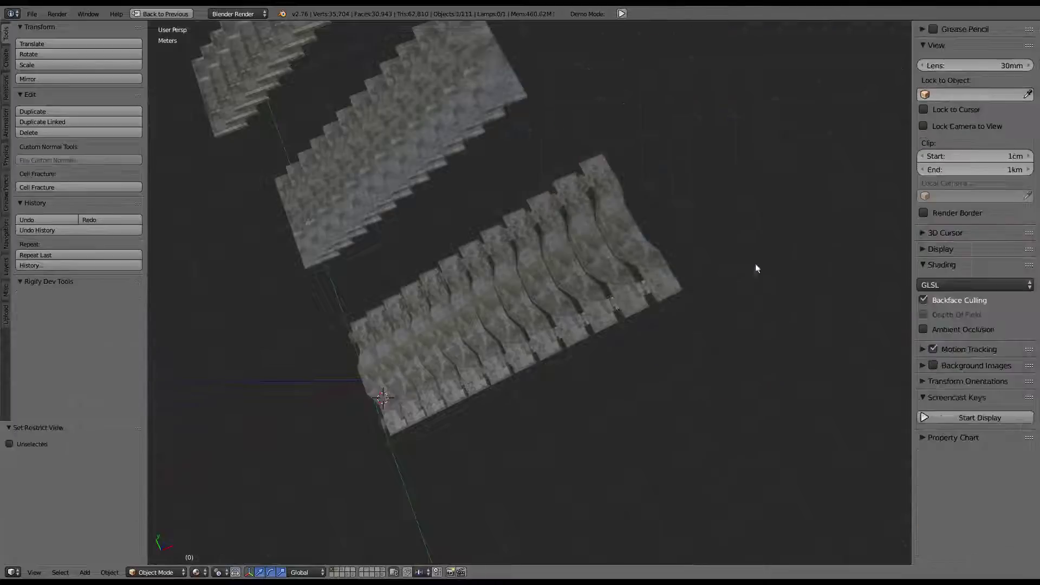
# Reselect the staircase and orbit to a low view of it
pyautogui.rightClick(505, 336)
pyautogui.moveTo(505, 335)
pyautogui.mouseDown(button='middle')
pyautogui.moveTo(539, 267)
pyautogui.moveTo(608, 305)
pyautogui.mouseUp(button='middle')
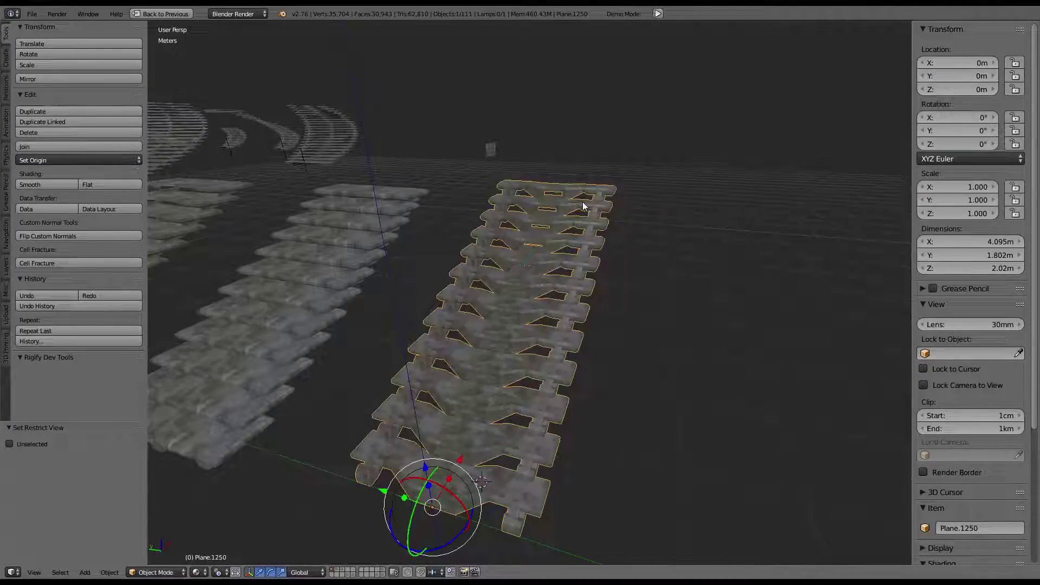
pyautogui.moveTo(584, 206); pyautogui.dragTo(519, 208, button='middle')
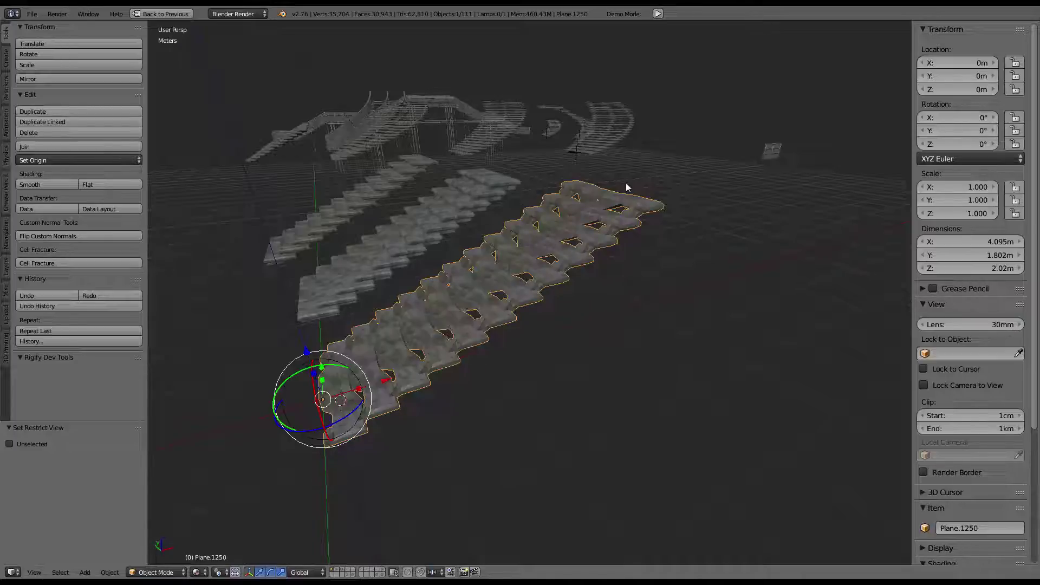
pyautogui.moveTo(627, 187); pyautogui.dragTo(657, 255, button='middle')
# Duplicate the staircase in place as Plane.2183 and restore the multi-panel layout
pyautogui.hotkey('shift', 'd')
pyautogui.rightClick(689, 278)
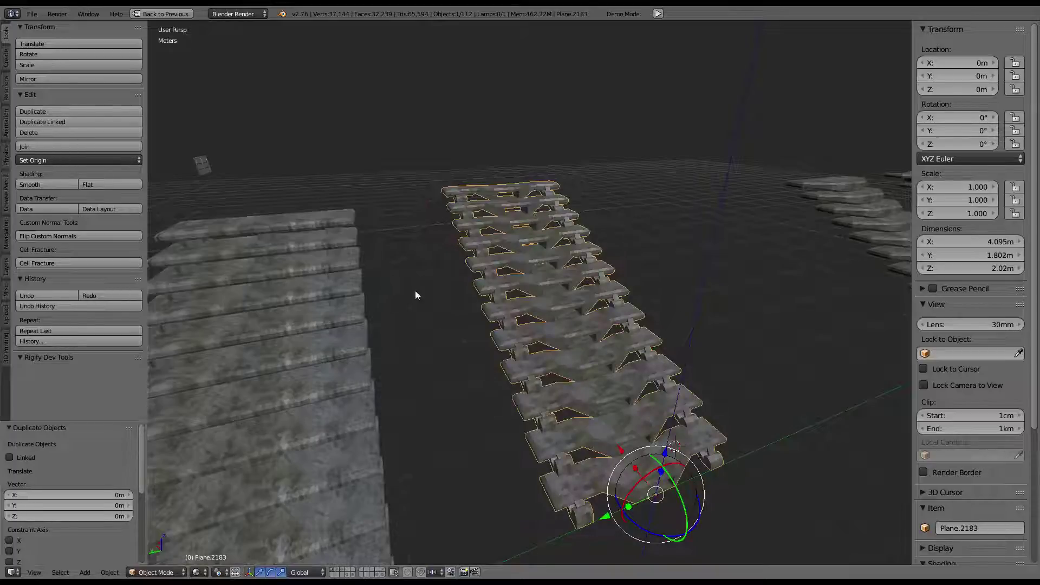
pyautogui.hotkey('ctrl', 'Up')
pyautogui.hotkey('ctrl', 'Up')
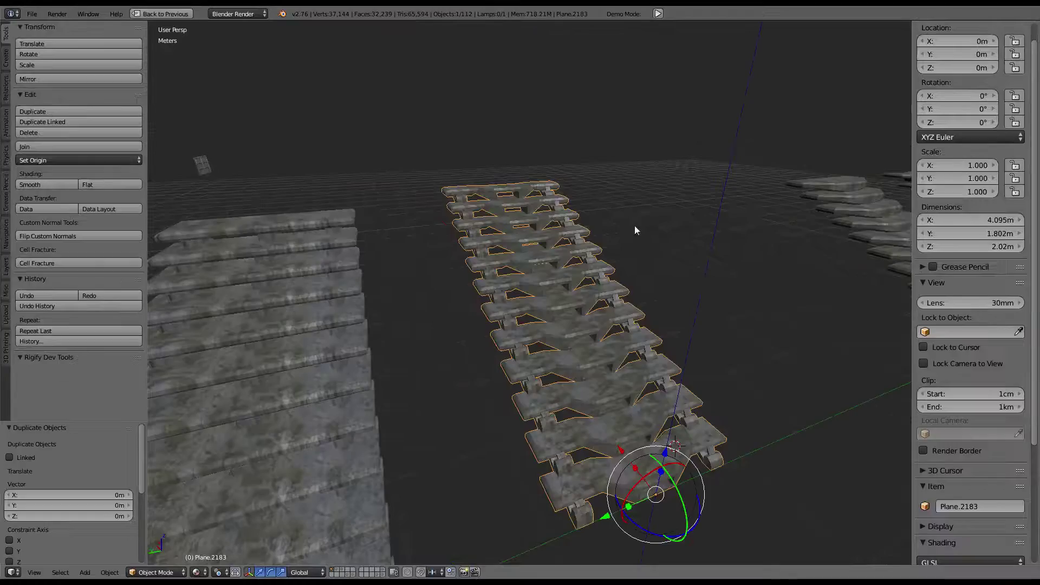
pyautogui.moveTo(635, 226); pyautogui.dragTo(552, 254, button='middle')
pyautogui.moveTo(587, 295)
pyautogui.mouseDown(button='middle')
pyautogui.moveTo(490, 297)
pyautogui.moveTo(476, 292)
pyautogui.moveTo(513, 297)
pyautogui.moveTo(428, 284)
pyautogui.moveTo(483, 249)
pyautogui.moveTo(599, 205)
pyautogui.moveTo(654, 202)
pyautogui.mouseUp(button='middle')
pyautogui.scroll(3, 462, 290)
pyautogui.scroll(-5, 448, 274)
pyautogui.press('Tab')
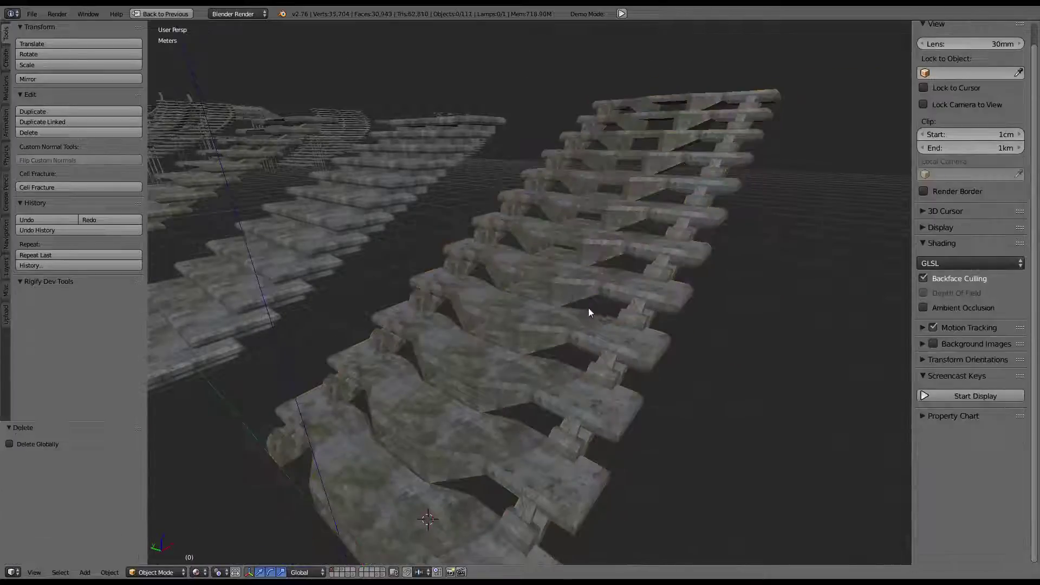
pyautogui.moveTo(588, 308); pyautogui.dragTo(585, 383, button='middle')
pyautogui.press('Tab')
pyautogui.rightClick(585, 384)
pyautogui.press('Tab')
pyautogui.scroll(3, 514, 383)
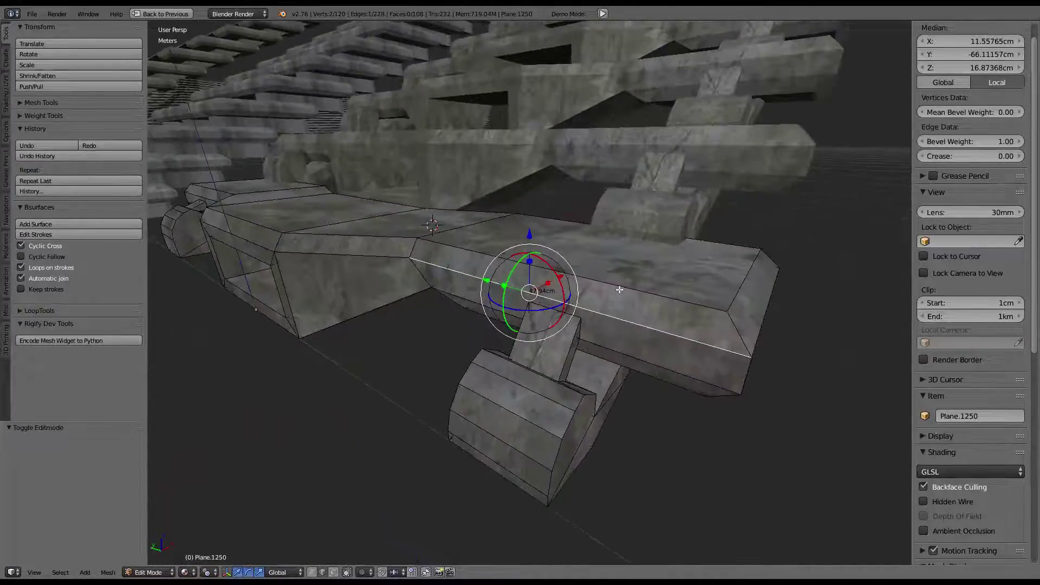
pyautogui.moveTo(515, 384)
pyautogui.mouseDown(button='middle')
pyautogui.moveTo(514, 267)
pyautogui.moveTo(455, 211)
pyautogui.moveTo(547, 285)
pyautogui.moveTo(627, 302)
pyautogui.moveTo(595, 260)
pyautogui.moveTo(598, 249)
pyautogui.moveTo(592, 272)
pyautogui.moveTo(515, 262)
pyautogui.moveTo(537, 267)
pyautogui.moveTo(524, 253)
pyautogui.moveTo(343, 228)
pyautogui.mouseUp(button='middle')
pyautogui.scroll(2, 514, 267)
pyautogui.scroll(-3, 547, 286)
pyautogui.keyDown('ctrl'); pyautogui.keyDown('alt'); pyautogui.rightClick(380, 325); pyautogui.keyUp('alt'); pyautogui.keyUp('ctrl')
pyautogui.moveTo(379, 326)
pyautogui.mouseDown(button='middle')
pyautogui.moveTo(568, 258)
pyautogui.moveTo(479, 222)
pyautogui.moveTo(635, 277)
pyautogui.moveTo(533, 268)
pyautogui.moveTo(553, 269)
pyautogui.moveTo(538, 292)
pyautogui.moveTo(485, 247)
pyautogui.moveTo(400, 232)
pyautogui.moveTo(325, 188)
pyautogui.mouseUp(button='middle')
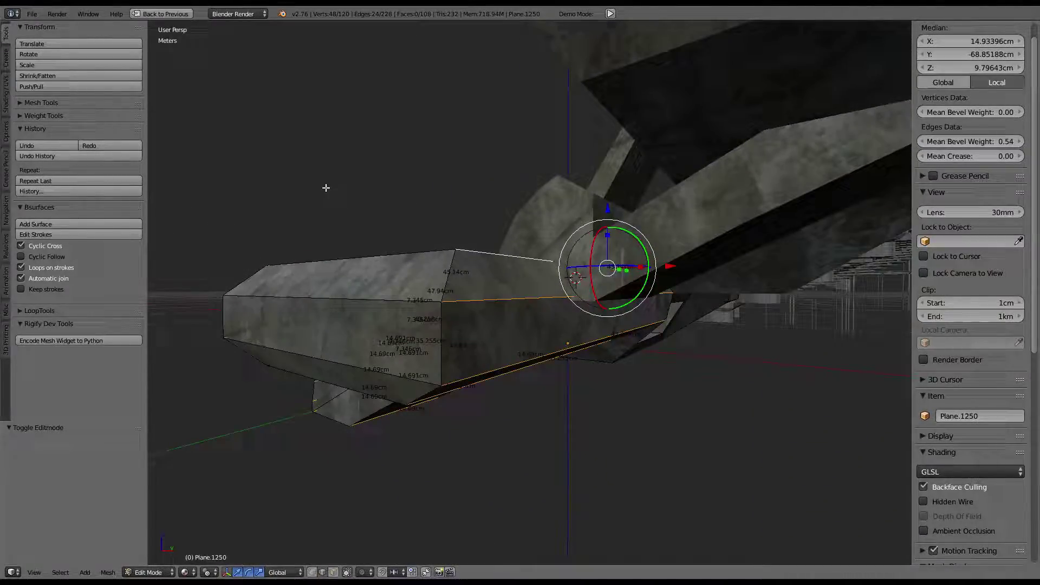
pyautogui.moveTo(340, 175); pyautogui.dragTo(571, 260, button='middle')
pyautogui.press('Tab')
pyautogui.scroll(-5, 573, 264)
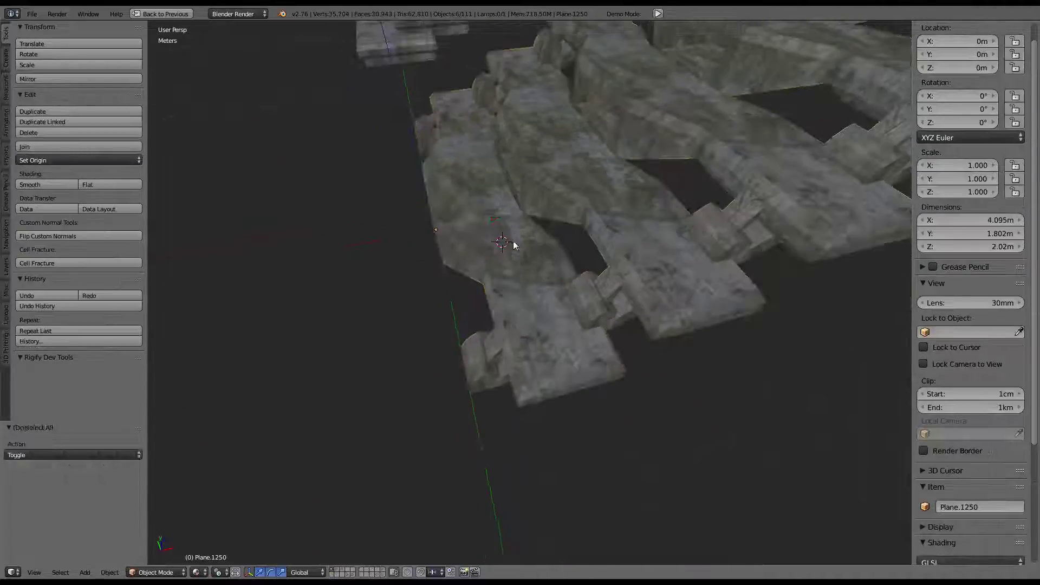
pyautogui.scroll(-3, 594, 269)
pyautogui.scroll(-2, 551, 346)
pyautogui.press('a')
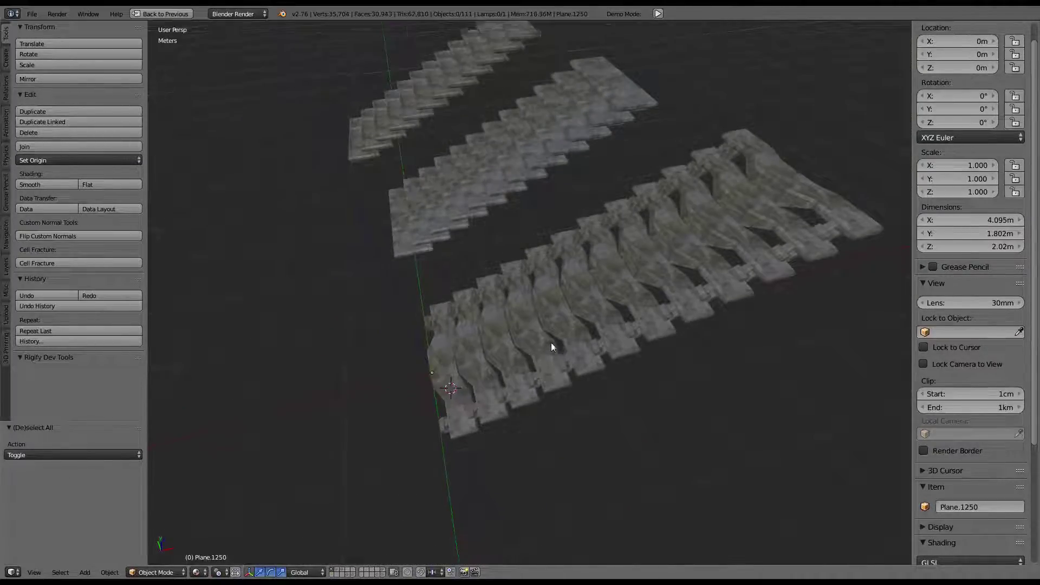
pyautogui.moveTo(551, 347)
pyautogui.mouseDown(button='middle')
pyautogui.moveTo(450, 321)
pyautogui.moveTo(531, 317)
pyautogui.mouseUp(button='middle')
pyautogui.scroll(3, 658, 232)
pyautogui.scroll(1, 492, 276)
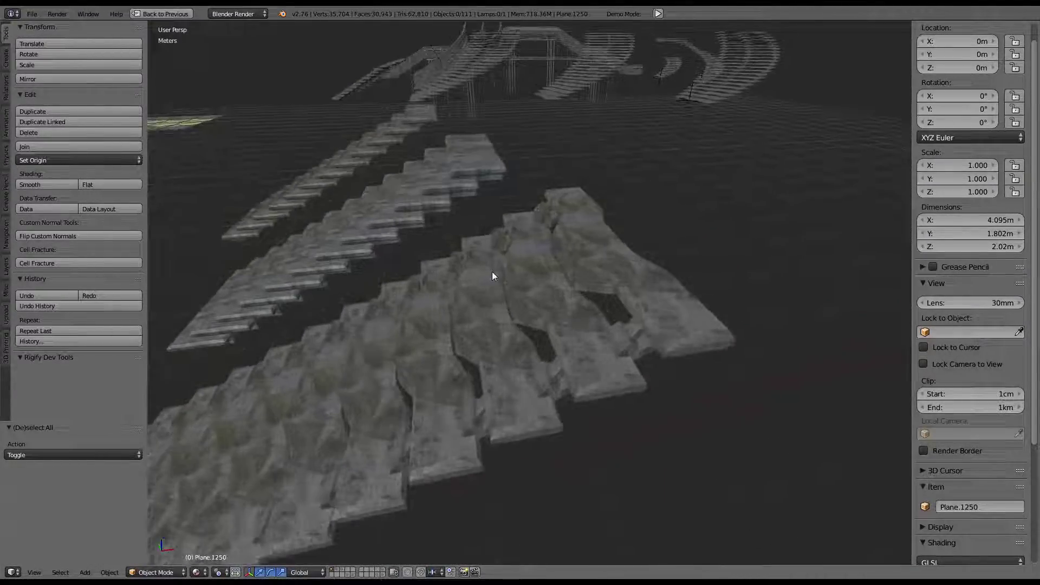
pyautogui.rightClick(611, 280)
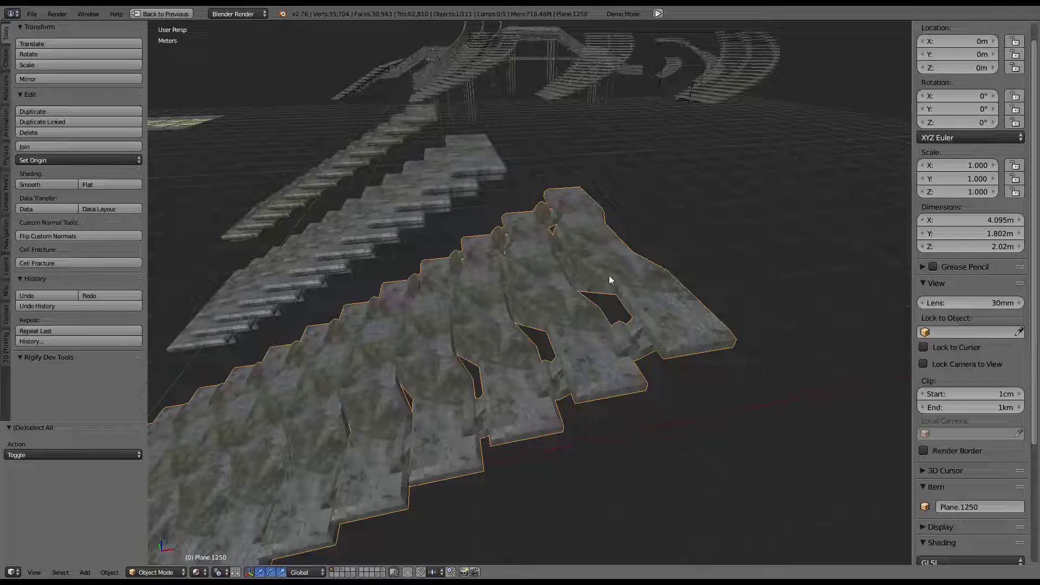
pyautogui.moveTo(638, 219); pyautogui.dragTo(632, 272, button='middle')
pyautogui.scroll(2, 632, 276)
pyautogui.press('a')
pyautogui.scroll(-2, 650, 245)
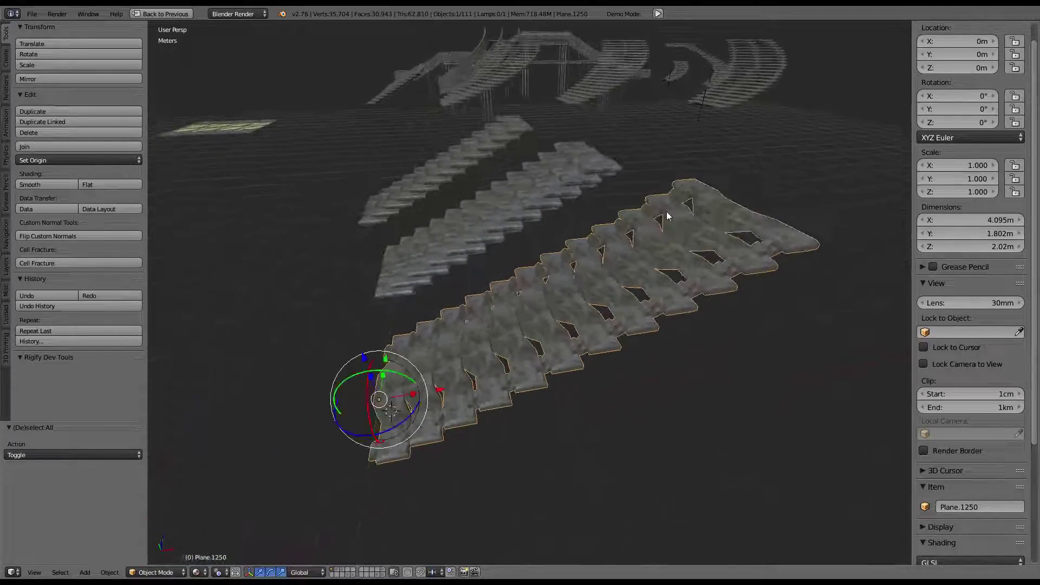
pyautogui.moveTo(650, 245)
pyautogui.mouseDown(button='middle')
pyautogui.moveTo(684, 226)
pyautogui.moveTo(495, 165)
pyautogui.mouseUp(button='middle')
pyautogui.scroll(-2, 684, 226)
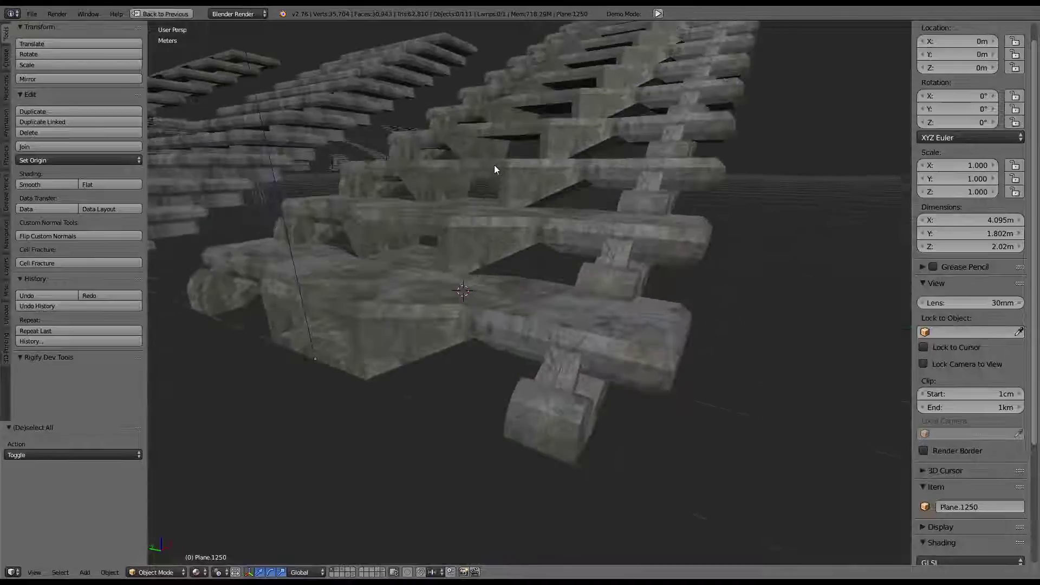
pyautogui.scroll(3, 547, 275)
pyautogui.scroll(-3, 548, 275)
pyautogui.rightClick(513, 349)
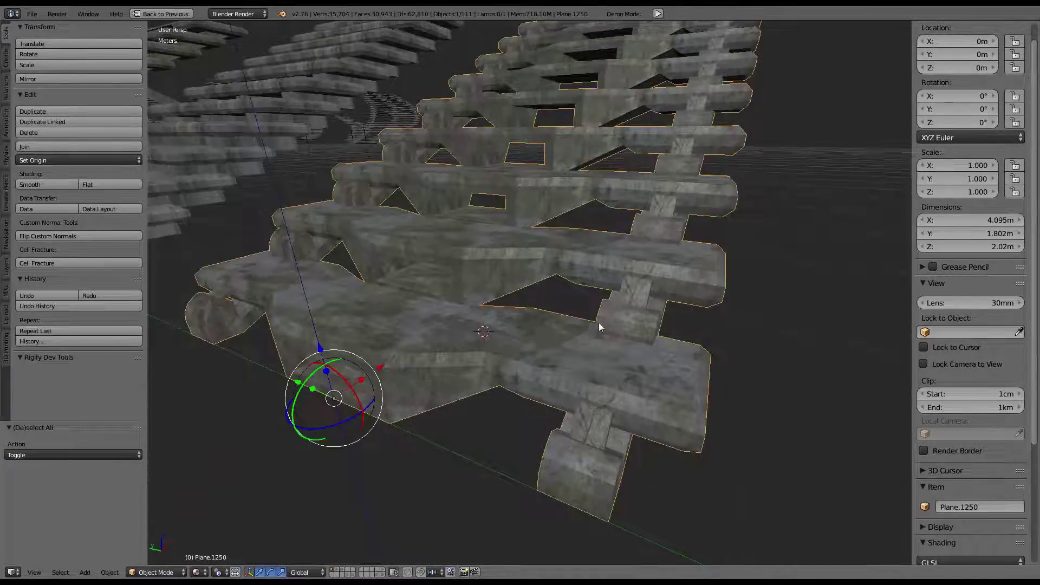
pyautogui.moveTo(599, 323); pyautogui.dragTo(568, 330, button='middle')
pyautogui.moveTo(478, 335); pyautogui.dragTo(447, 322, button='middle')
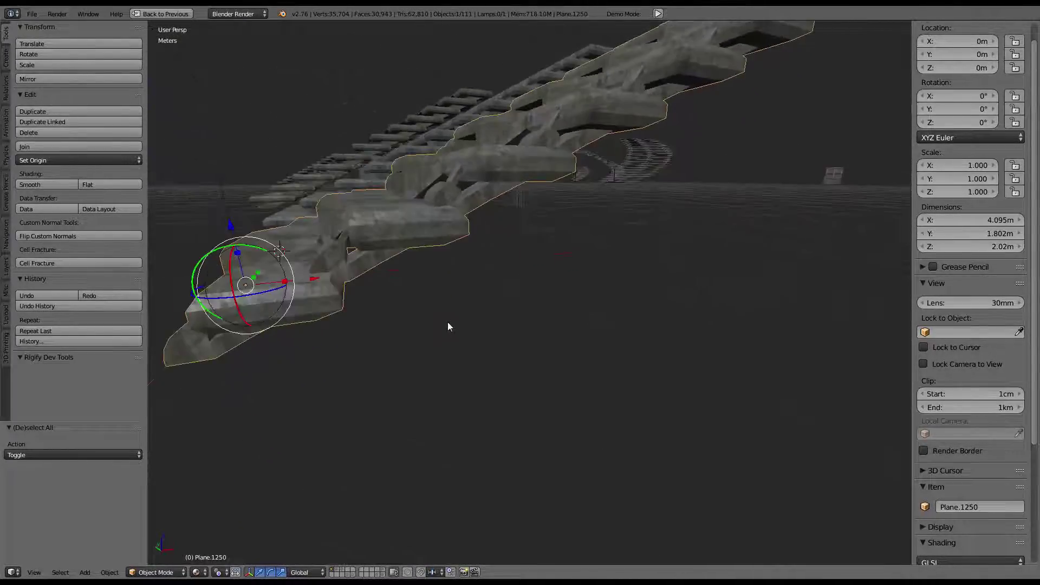
pyautogui.scroll(2, 580, 324)
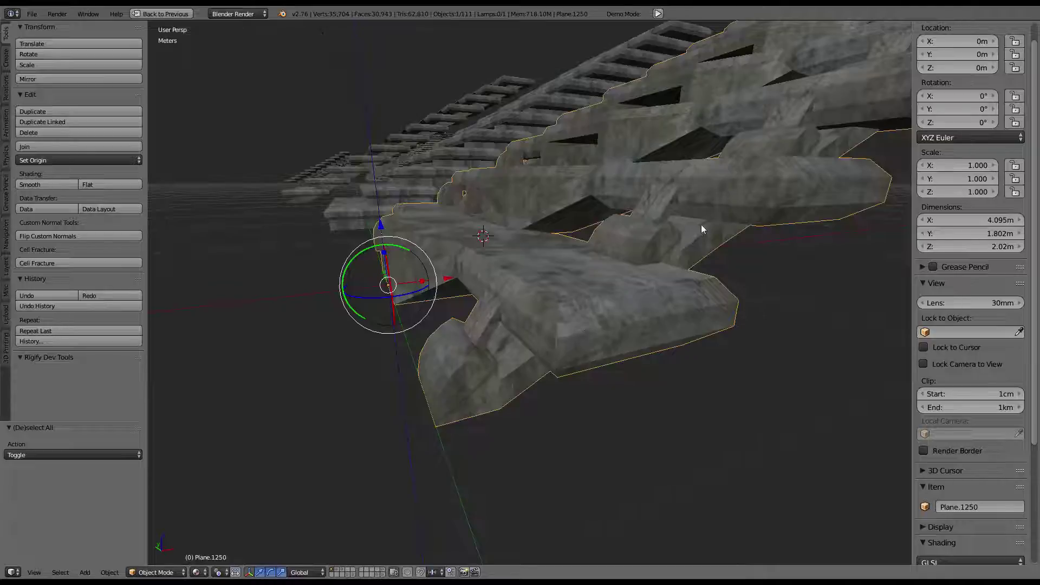
pyautogui.moveTo(701, 225)
pyautogui.mouseDown(button='middle')
pyautogui.moveTo(658, 277)
pyautogui.moveTo(674, 258)
pyautogui.moveTo(764, 222)
pyautogui.mouseUp(button='middle')
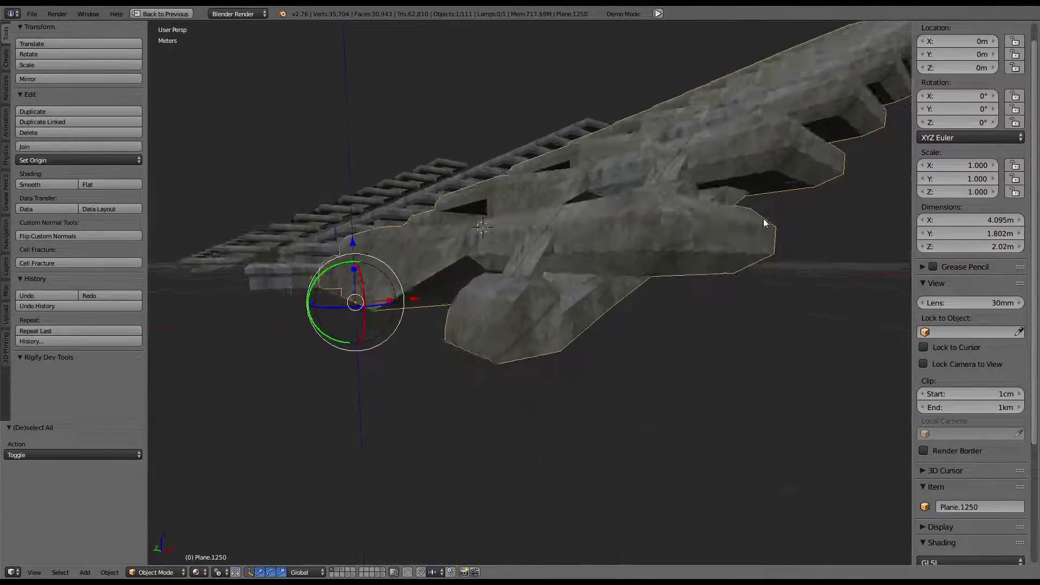
pyautogui.press('Tab')
pyautogui.moveTo(699, 255); pyautogui.dragTo(643, 267, button='middle')
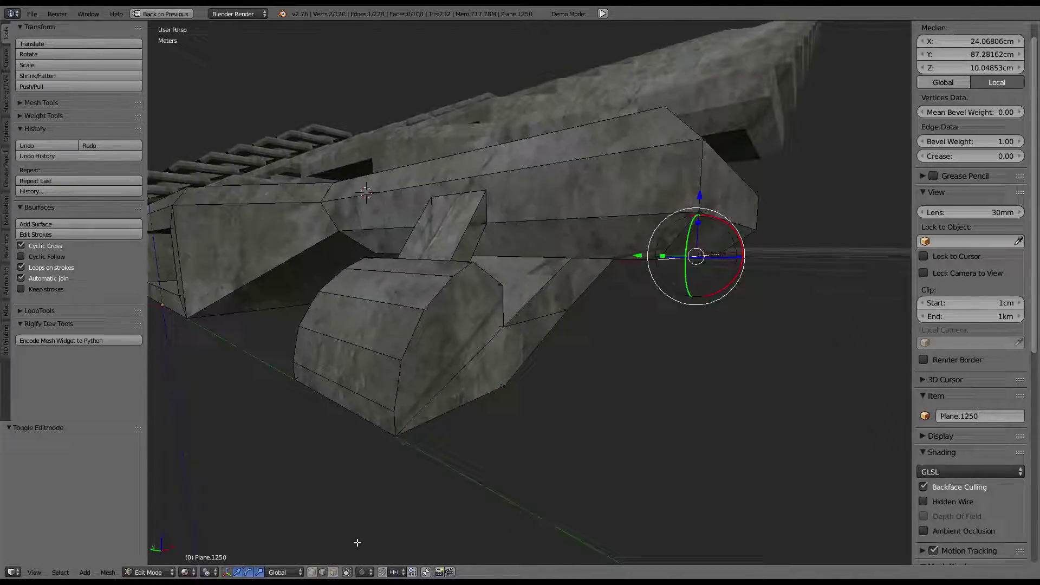
# In face select mode, select the recess faces under the tread and raise them
pyautogui.click(334, 572)
pyautogui.keyDown('alt'); pyautogui.rightClick(685, 232); pyautogui.keyUp('alt')
pyautogui.moveTo(687, 233); pyautogui.dragTo(722, 228, button='middle')
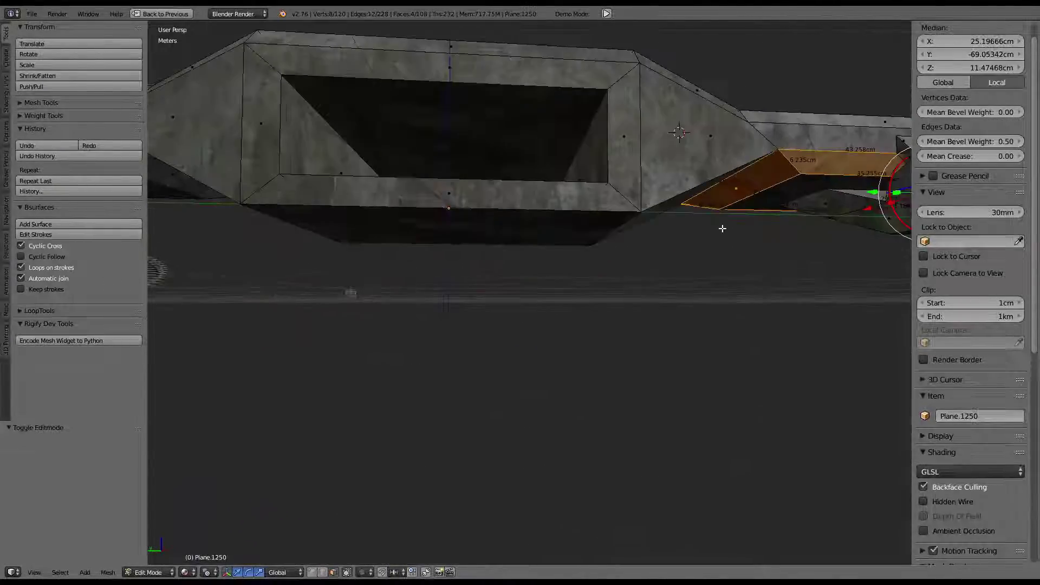
pyautogui.moveTo(587, 231); pyautogui.dragTo(568, 234, button='middle')
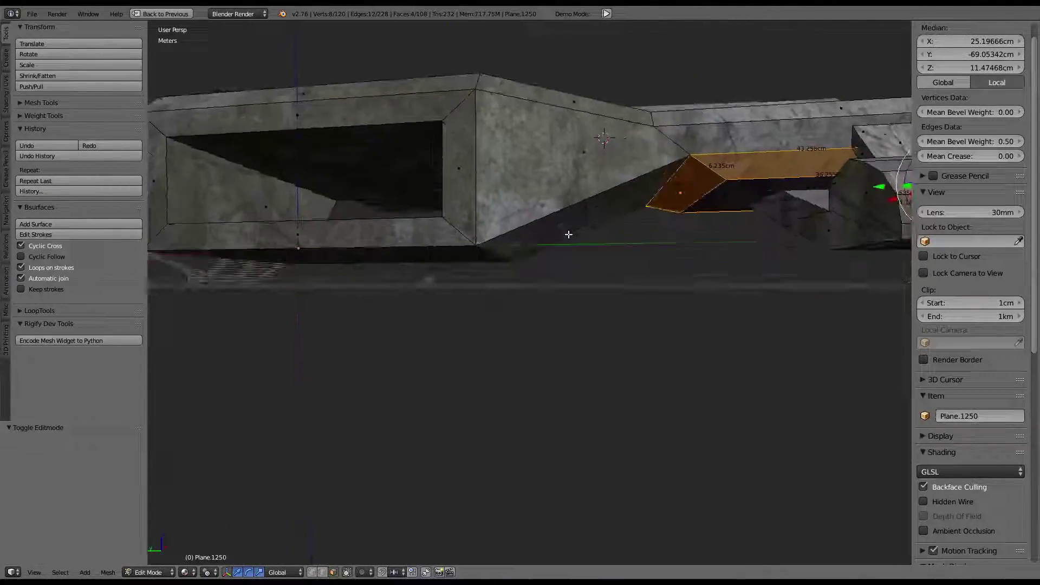
pyautogui.keyDown('shift'); pyautogui.rightClick(737, 195); pyautogui.keyUp('shift')
pyautogui.keyDown('alt'); pyautogui.keyDown('shift'); pyautogui.rightClick(753, 183); pyautogui.keyUp('shift'); pyautogui.keyUp('alt')
pyautogui.moveTo(754, 182)
pyautogui.mouseDown(button='middle')
pyautogui.moveTo(413, 214)
pyautogui.moveTo(481, 186)
pyautogui.moveTo(513, 199)
pyautogui.mouseUp(button='middle')
pyautogui.keyDown('alt'); pyautogui.keyDown('shift'); pyautogui.rightClick(436, 225); pyautogui.keyUp('shift'); pyautogui.keyUp('alt')
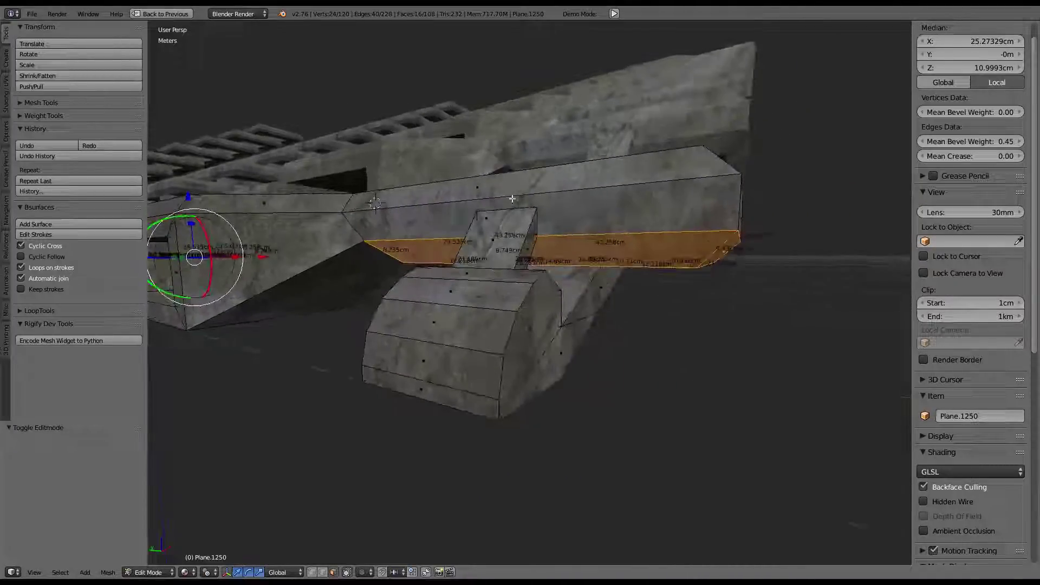
pyautogui.moveTo(191, 197); pyautogui.dragTo(194, 183)
pyautogui.moveTo(194, 183)
pyautogui.mouseDown(button='middle')
pyautogui.moveTo(579, 218)
pyautogui.moveTo(605, 239)
pyautogui.moveTo(620, 235)
pyautogui.moveTo(595, 235)
pyautogui.moveTo(636, 226)
pyautogui.moveTo(528, 219)
pyautogui.moveTo(554, 242)
pyautogui.moveTo(630, 226)
pyautogui.moveTo(613, 249)
pyautogui.moveTo(596, 249)
pyautogui.mouseUp(button='middle')
# Check the result in Object Mode, undo the face raise, and return to Edit Mode
pyautogui.press('Tab')
pyautogui.press('Tab')
pyautogui.hotkey('ctrl', 'z')
pyautogui.press('Tab')
pyautogui.press('Tab')
# Move the strut's side edge along X and leave Edit Mode
pyautogui.moveTo(443, 209); pyautogui.dragTo(361, 182, button='middle')
pyautogui.rightClick(384, 232)
pyautogui.moveTo(384, 232)
pyautogui.mouseDown(button='middle')
pyautogui.moveTo(530, 233)
pyautogui.moveTo(538, 194)
pyautogui.moveTo(577, 270)
pyautogui.mouseUp(button='middle')
pyautogui.press('g')
pyautogui.press('x')
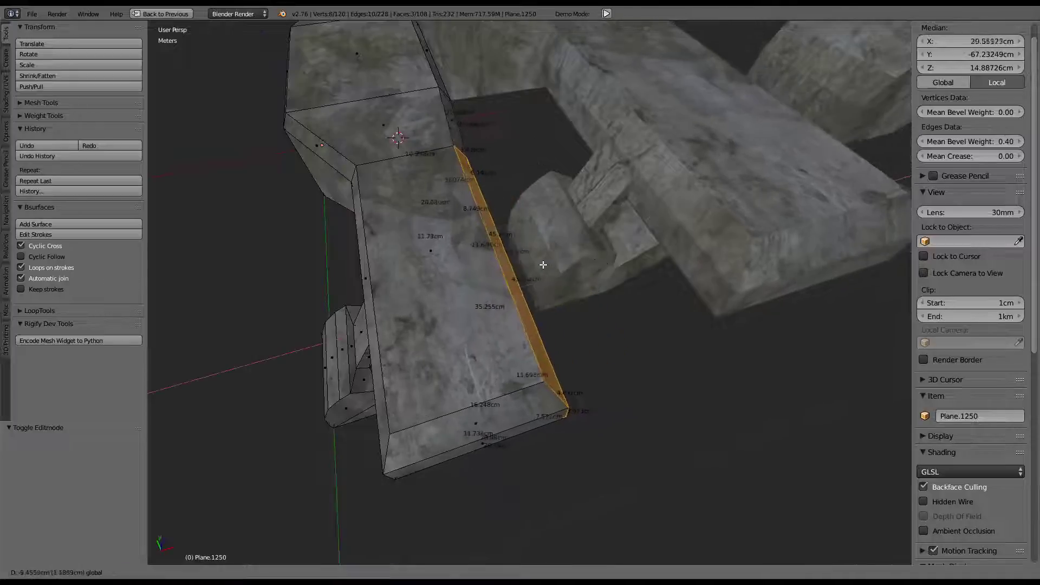
pyautogui.click(608, 252)
pyautogui.moveTo(608, 252)
pyautogui.mouseDown(button='middle')
pyautogui.moveTo(599, 220)
pyautogui.moveTo(575, 197)
pyautogui.moveTo(652, 261)
pyautogui.moveTo(603, 189)
pyautogui.moveTo(593, 235)
pyautogui.moveTo(546, 260)
pyautogui.moveTo(559, 282)
pyautogui.mouseUp(button='middle')
pyautogui.press('Tab')
pyautogui.press('Tab')
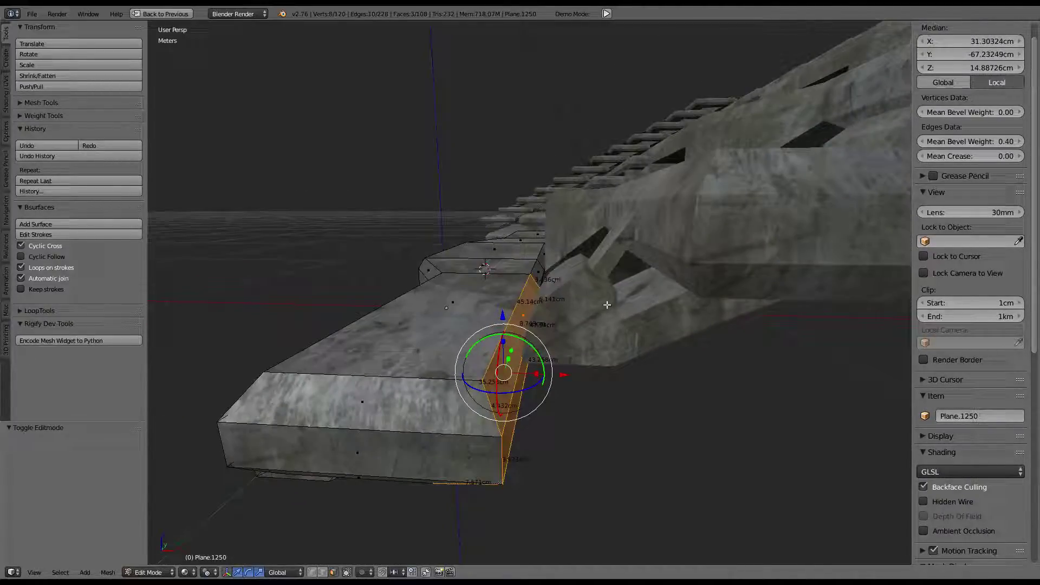
# Extrude a strut face in place with zero offset, then return to Object Mode
pyautogui.moveTo(607, 305)
pyautogui.mouseDown(button='middle')
pyautogui.moveTo(589, 221)
pyautogui.moveTo(558, 248)
pyautogui.moveTo(450, 271)
pyautogui.moveTo(453, 302)
pyautogui.mouseUp(button='middle')
pyautogui.rightClick(453, 302)
pyautogui.press('e')
pyautogui.rightClick(526, 267)
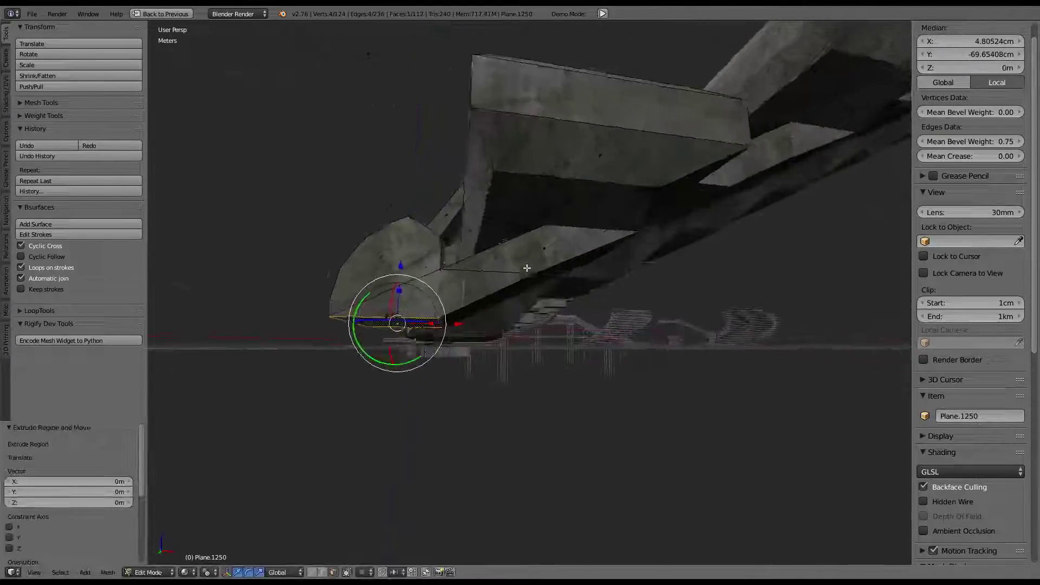
pyautogui.moveTo(526, 268); pyautogui.dragTo(469, 297, button='middle')
pyautogui.moveTo(530, 221)
pyautogui.mouseDown(button='middle')
pyautogui.moveTo(411, 224)
pyautogui.moveTo(504, 204)
pyautogui.moveTo(476, 186)
pyautogui.moveTo(612, 252)
pyautogui.moveTo(372, 253)
pyautogui.moveTo(390, 237)
pyautogui.moveTo(507, 209)
pyautogui.moveTo(550, 231)
pyautogui.mouseUp(button='middle')
pyautogui.press('Tab')
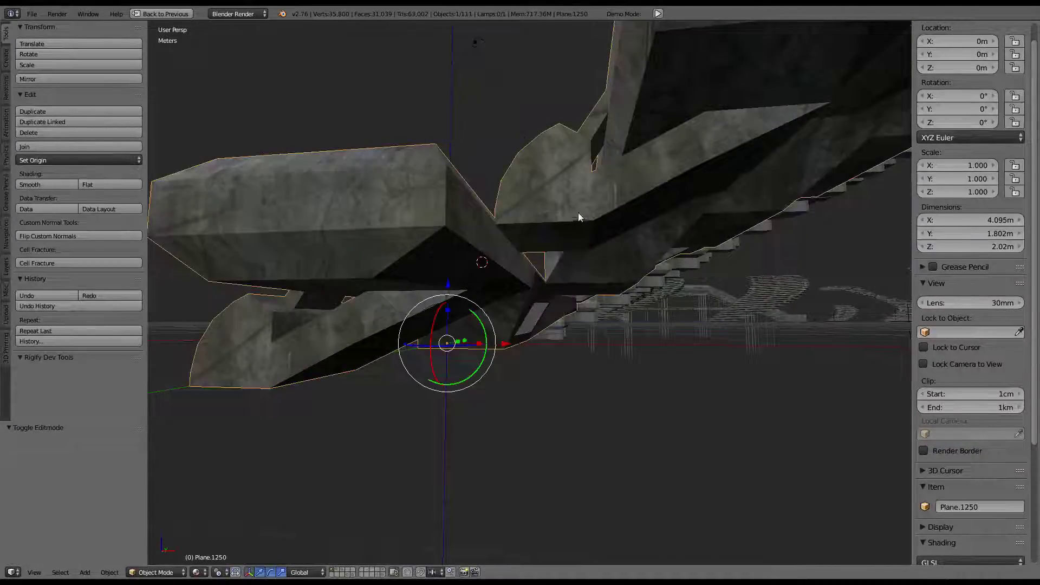
# Select all of Plane.1250 in Edit Mode and run Remove Doubles at 0.0001 distance
pyautogui.press('Tab')
pyautogui.moveTo(513, 202)
pyautogui.mouseDown(button='middle')
pyautogui.moveTo(547, 237)
pyautogui.moveTo(524, 247)
pyautogui.moveTo(494, 232)
pyautogui.moveTo(448, 244)
pyautogui.moveTo(506, 239)
pyautogui.moveTo(453, 374)
pyautogui.mouseUp(button='middle')
pyautogui.press('Tab')
pyautogui.press('Tab')
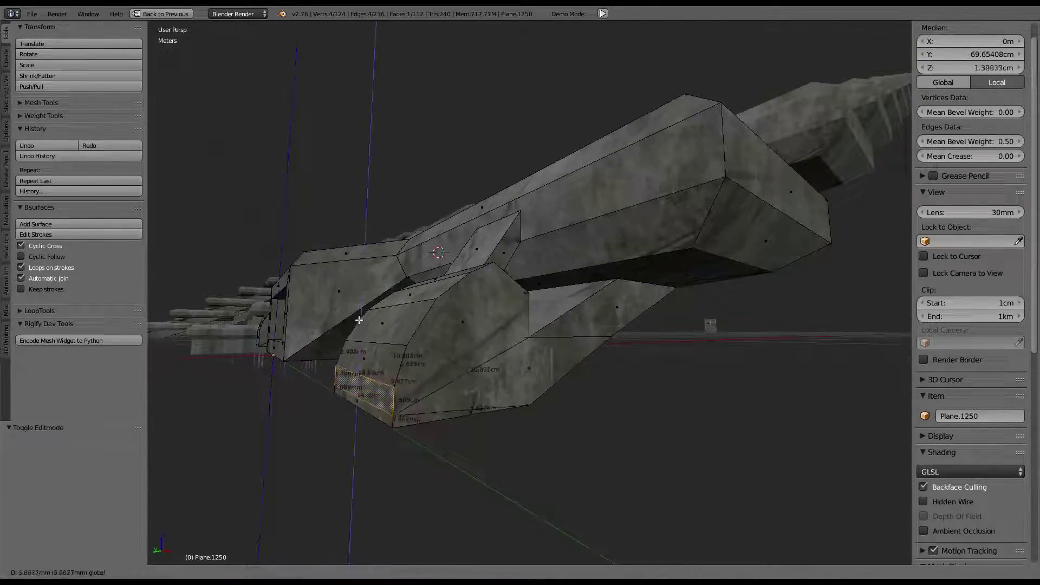
pyautogui.press('a')
pyautogui.press('w')
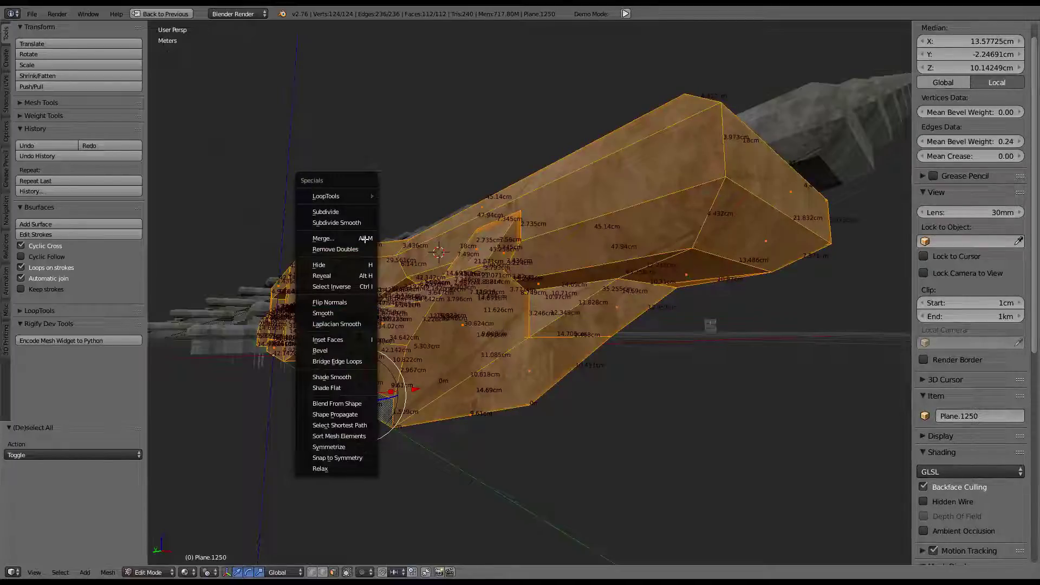
pyautogui.click(366, 247)
# Select a single vertex, frame it, and orbit out to view the whole staircase
pyautogui.rightClick(376, 384)
pyautogui.press('KP_Decimal')
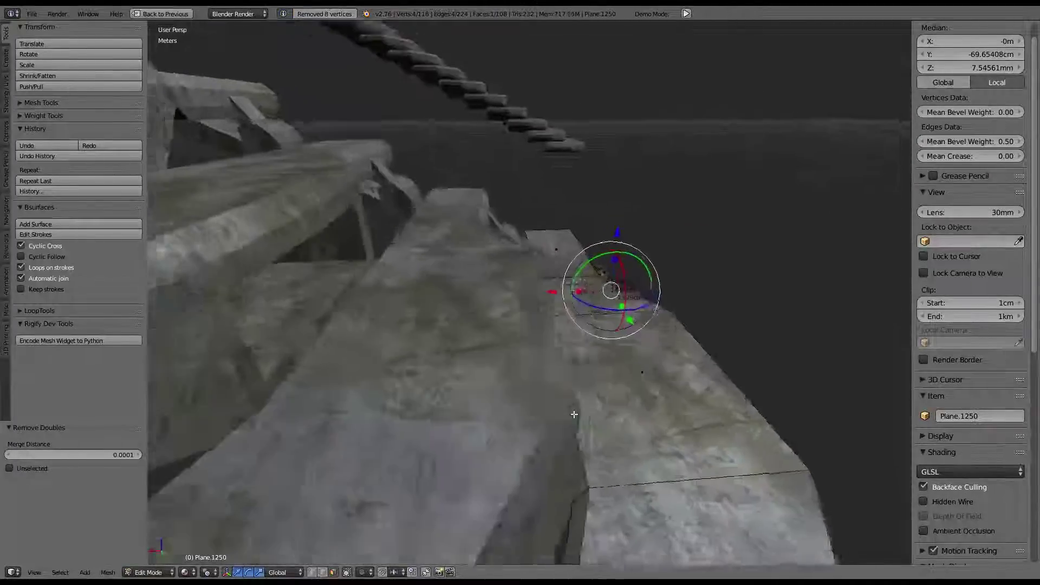
pyautogui.scroll(-3, 561, 362)
pyautogui.scroll(-3, 558, 360)
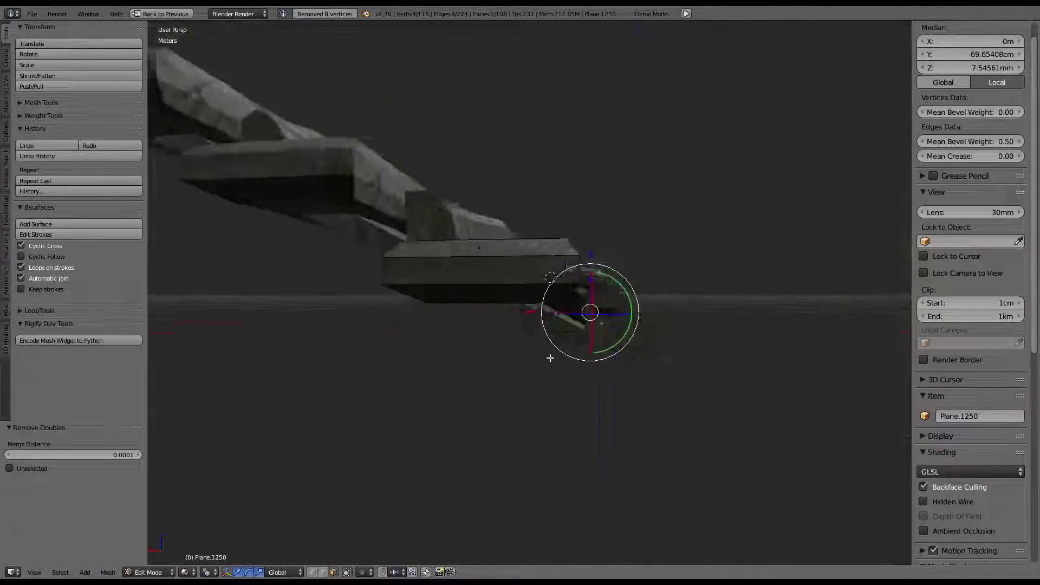
pyautogui.moveTo(550, 357)
pyautogui.mouseDown(button='middle')
pyautogui.moveTo(515, 363)
pyautogui.moveTo(478, 392)
pyautogui.moveTo(428, 360)
pyautogui.moveTo(594, 401)
pyautogui.moveTo(620, 321)
pyautogui.moveTo(494, 302)
pyautogui.mouseUp(button='middle')
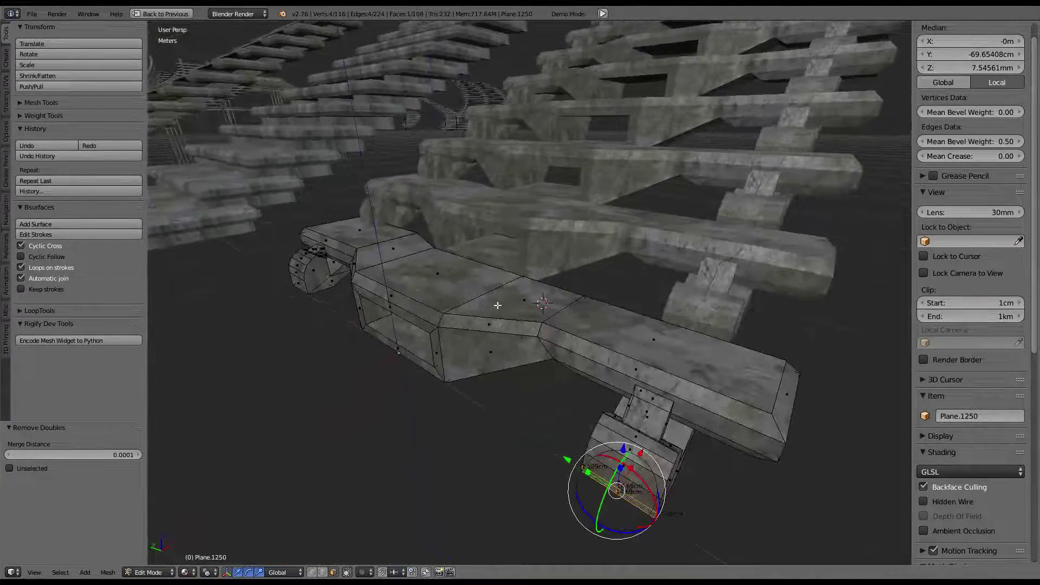
# Select the strut's end faces and shift them about -3.59 cm along X
pyautogui.hotkey('ctrl', 'z')
pyautogui.hotkey('ctrl', 'z')
pyautogui.hotkey('ctrl', 'z')
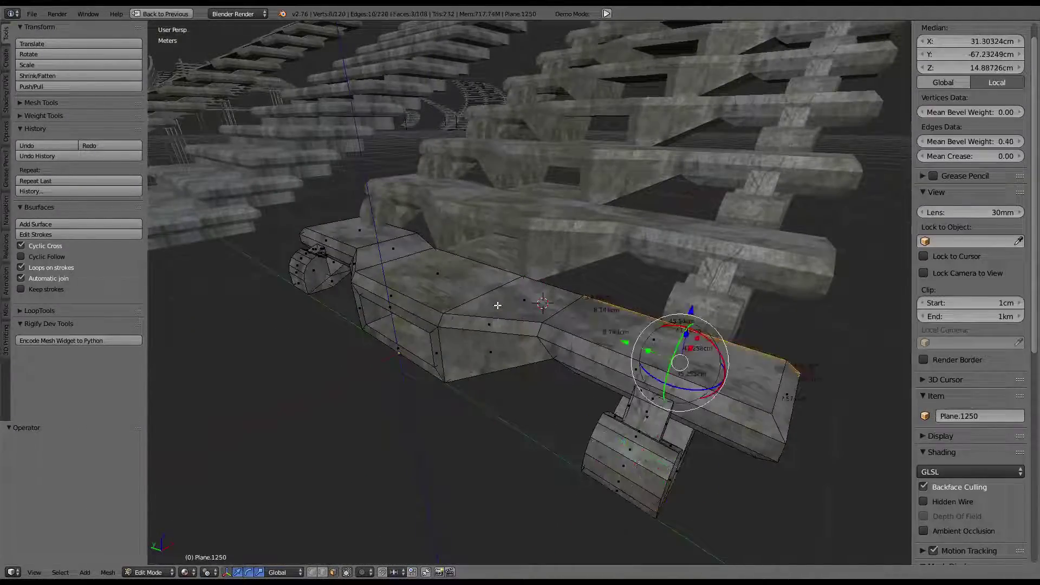
pyautogui.hotkey('ctrl', 'z')
pyautogui.moveTo(524, 280)
pyautogui.mouseDown(button='middle')
pyautogui.moveTo(419, 245)
pyautogui.moveTo(600, 283)
pyautogui.moveTo(707, 274)
pyautogui.moveTo(738, 232)
pyautogui.moveTo(520, 226)
pyautogui.moveTo(428, 187)
pyautogui.mouseUp(button='middle')
pyautogui.rightClick(418, 245)
pyautogui.keyDown('shift'); pyautogui.rightClick(739, 232); pyautogui.keyUp('shift')
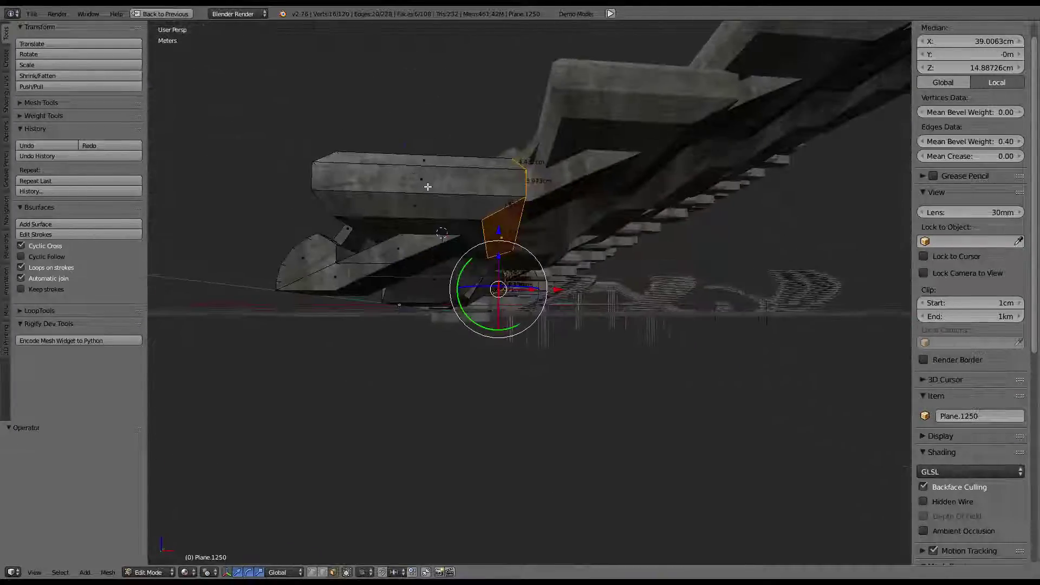
pyautogui.moveTo(528, 216); pyautogui.dragTo(525, 246, button='middle')
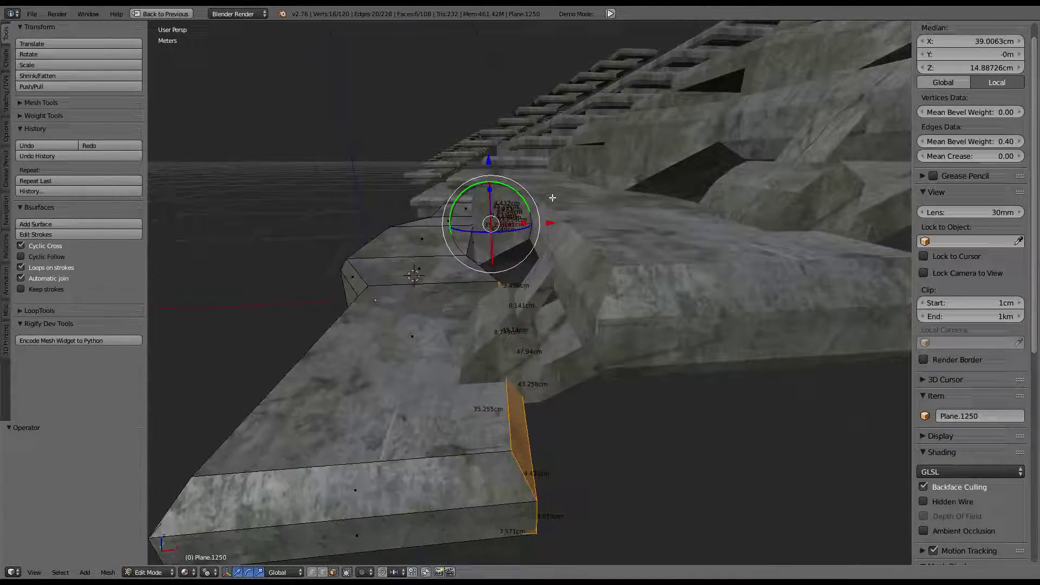
pyautogui.moveTo(552, 216); pyautogui.dragTo(540, 230, button='middle')
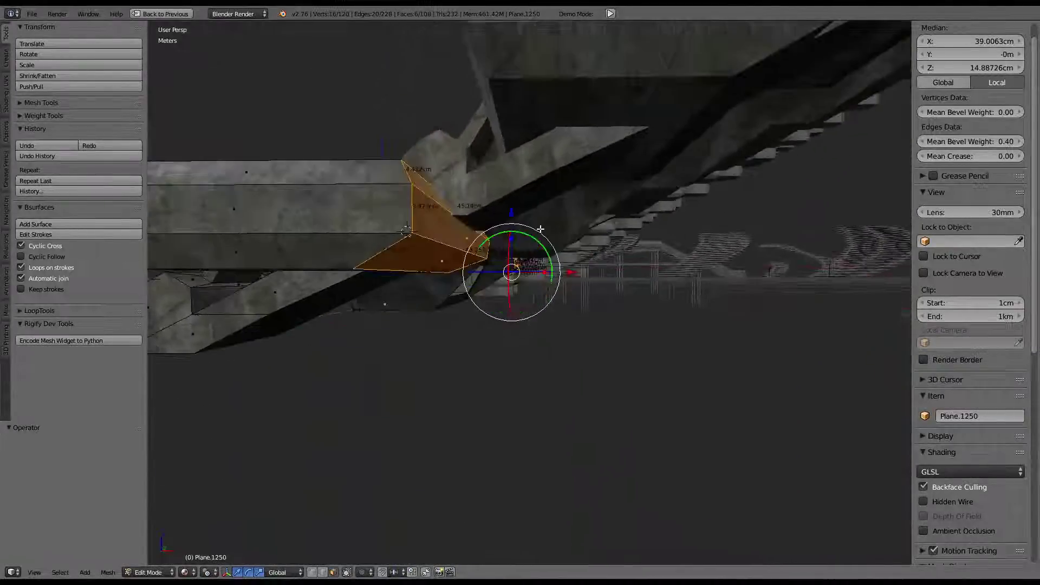
pyautogui.keyDown('shift'); pyautogui.rightClick(417, 194); pyautogui.keyUp('shift')
pyautogui.moveTo(732, 230); pyautogui.dragTo(624, 238, button='middle')
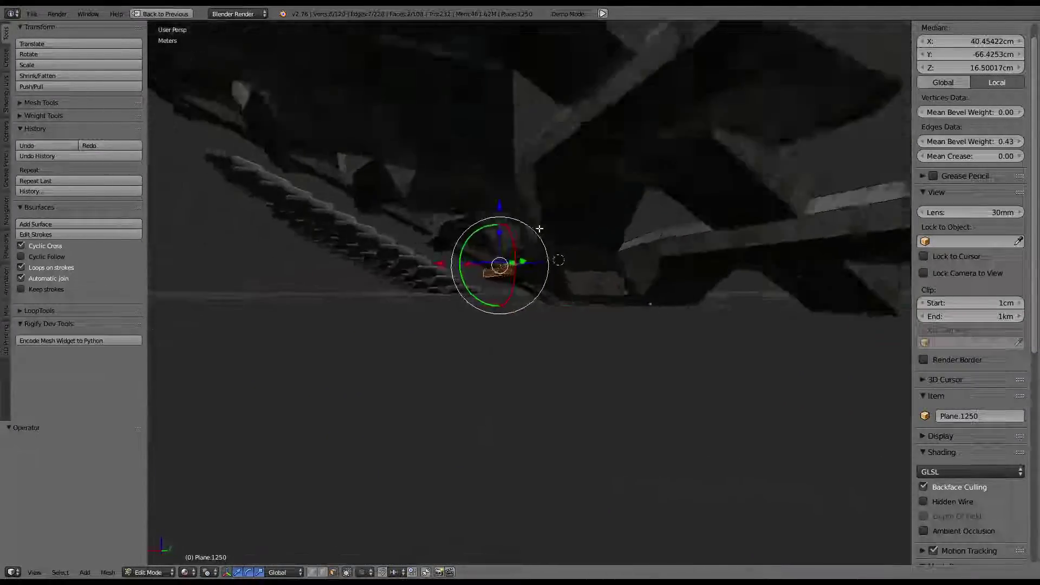
pyautogui.moveTo(792, 264)
pyautogui.mouseDown(button='middle')
pyautogui.moveTo(547, 234)
pyautogui.moveTo(546, 224)
pyautogui.mouseUp(button='middle')
pyautogui.click(530, 226)
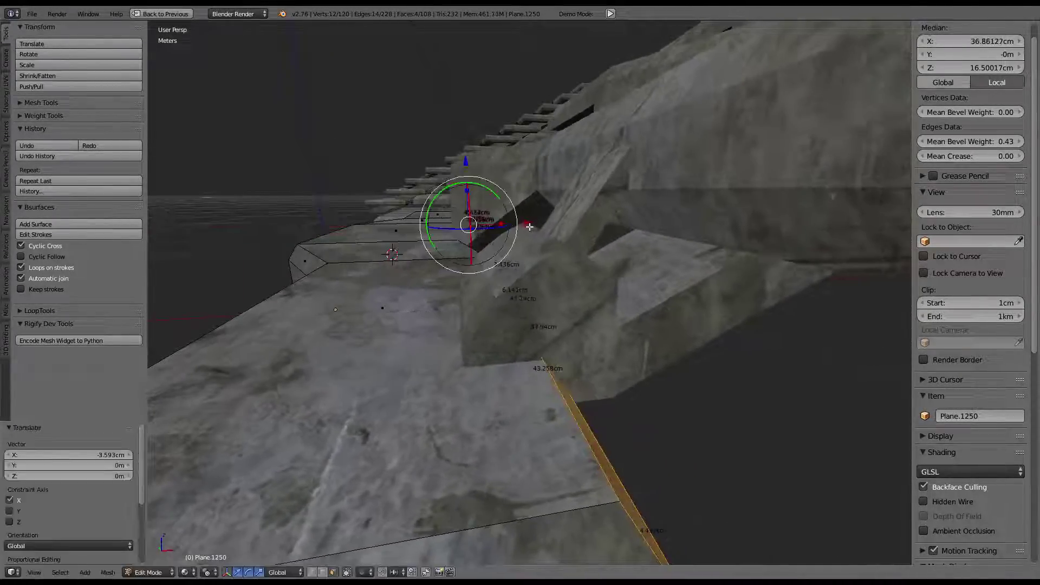
# Extrude a selected strut face, leaving the new face in place
pyautogui.keyDown('shift'); pyautogui.click(564, 209); pyautogui.keyUp('shift')
pyautogui.moveTo(564, 209)
pyautogui.mouseDown(button='middle')
pyautogui.moveTo(565, 225)
pyautogui.moveTo(498, 171)
pyautogui.moveTo(541, 221)
pyautogui.moveTo(547, 248)
pyautogui.mouseUp(button='middle')
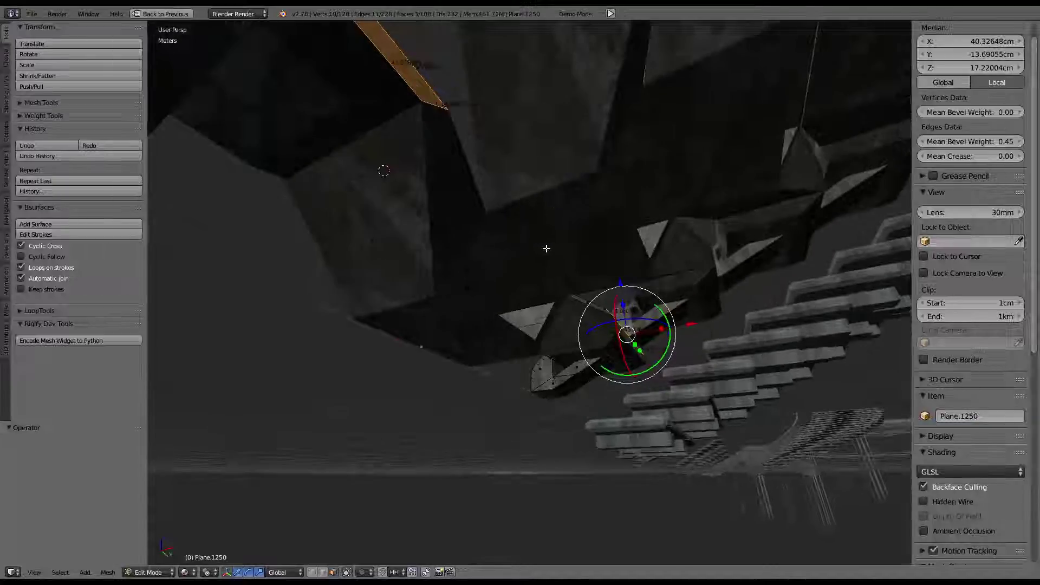
pyautogui.moveTo(519, 283)
pyautogui.mouseDown(button='middle')
pyautogui.moveTo(631, 401)
pyautogui.moveTo(612, 343)
pyautogui.mouseUp(button='middle')
pyautogui.press('e')
pyautogui.rightClick(613, 343)
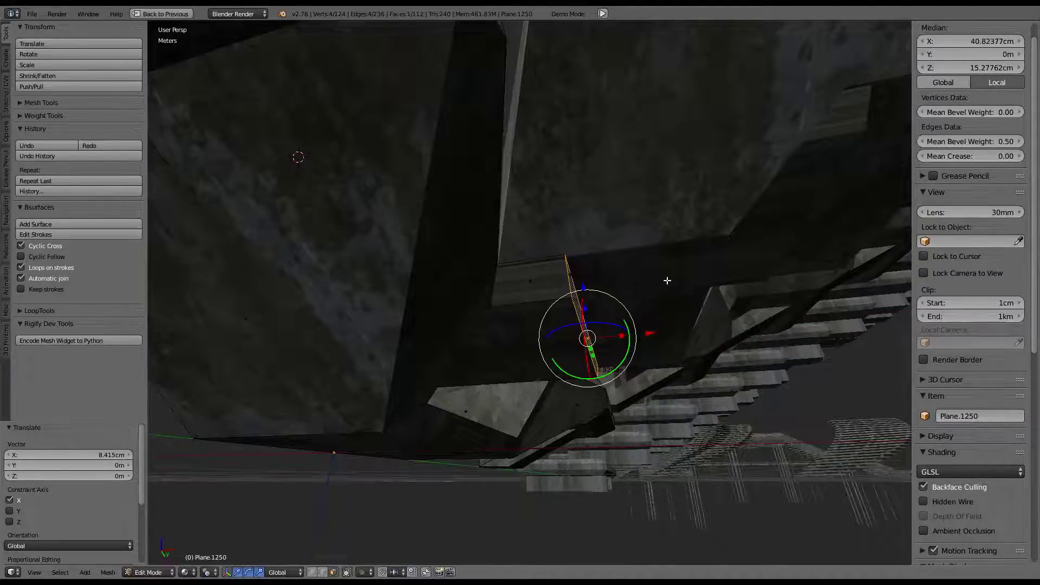
# Re-project the whole mesh's UVs with Cube Projection
pyautogui.moveTo(667, 280)
pyautogui.mouseDown(button='middle')
pyautogui.moveTo(484, 259)
pyautogui.moveTo(577, 243)
pyautogui.moveTo(654, 305)
pyautogui.moveTo(596, 240)
pyautogui.moveTo(672, 283)
pyautogui.moveTo(516, 241)
pyautogui.moveTo(473, 216)
pyautogui.moveTo(511, 224)
pyautogui.moveTo(453, 297)
pyautogui.moveTo(627, 182)
pyautogui.moveTo(577, 221)
pyautogui.moveTo(580, 260)
pyautogui.moveTo(420, 186)
pyautogui.moveTo(552, 313)
pyautogui.moveTo(541, 375)
pyautogui.mouseUp(button='middle')
pyautogui.press('a')
pyautogui.click(632, 275)
pyautogui.press('Tab')
pyautogui.press('Tab')
# Shift a single strut face -3.67 cm along X
pyautogui.rightClick(579, 260)
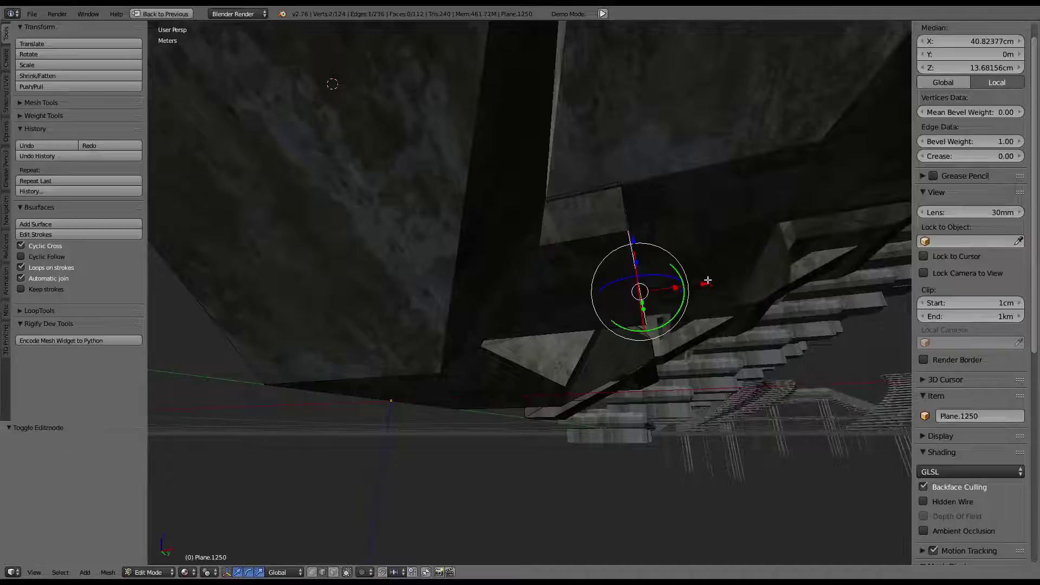
pyautogui.click(682, 282)
pyautogui.moveTo(682, 282)
pyautogui.mouseDown(button='middle')
pyautogui.moveTo(574, 340)
pyautogui.moveTo(463, 256)
pyautogui.mouseUp(button='middle')
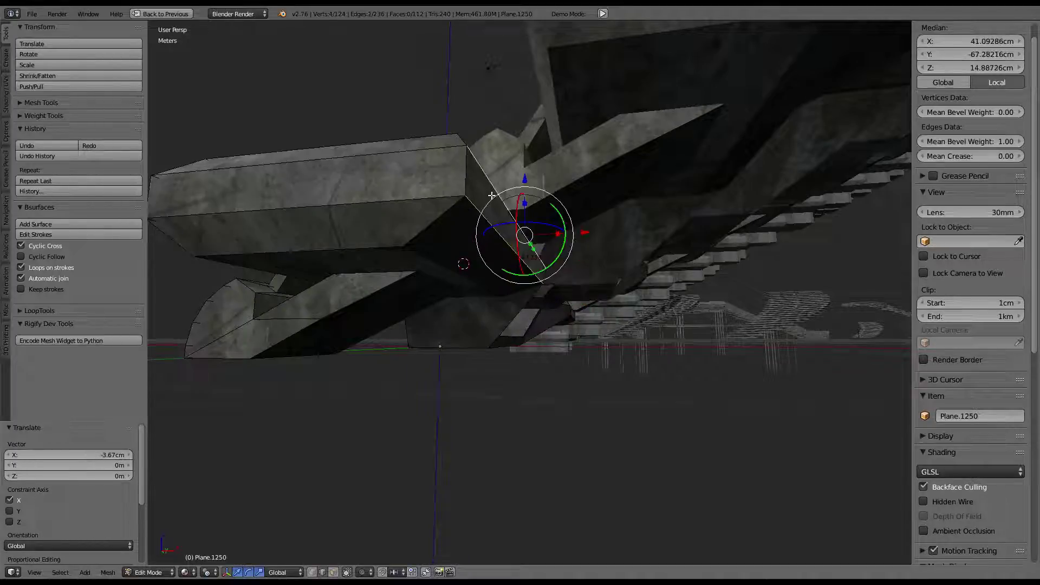
# Select a top face of the step, frame it in view, and nudge it slightly
pyautogui.moveTo(341, 545)
pyautogui.mouseDown(button='middle')
pyautogui.moveTo(412, 477)
pyautogui.moveTo(476, 441)
pyautogui.moveTo(470, 409)
pyautogui.mouseUp(button='middle')
pyautogui.click(470, 406)
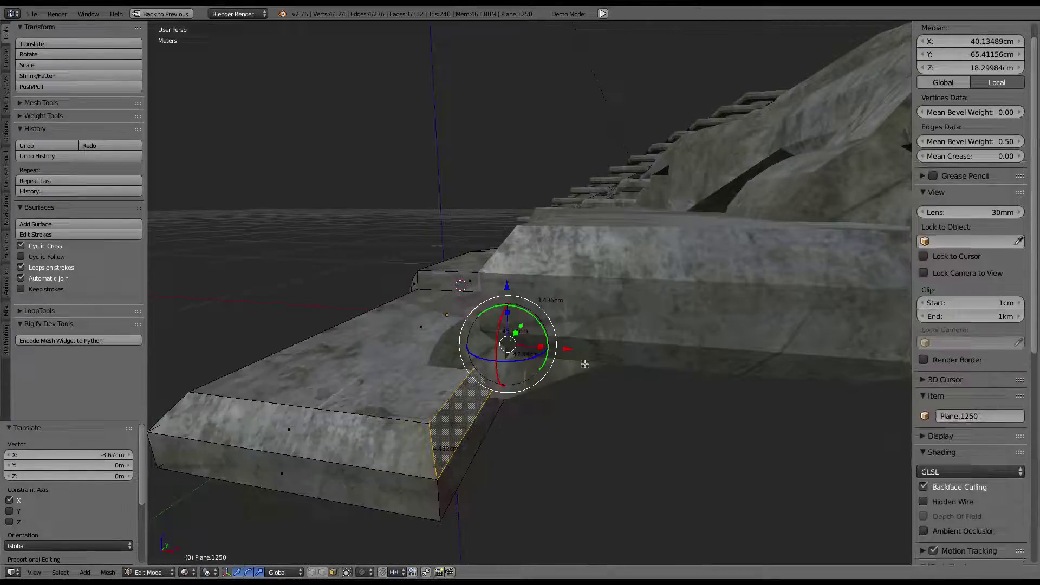
pyautogui.moveTo(564, 383)
pyautogui.mouseDown(button='middle')
pyautogui.moveTo(457, 263)
pyautogui.moveTo(499, 326)
pyautogui.moveTo(460, 262)
pyautogui.moveTo(542, 308)
pyautogui.moveTo(446, 300)
pyautogui.mouseUp(button='middle')
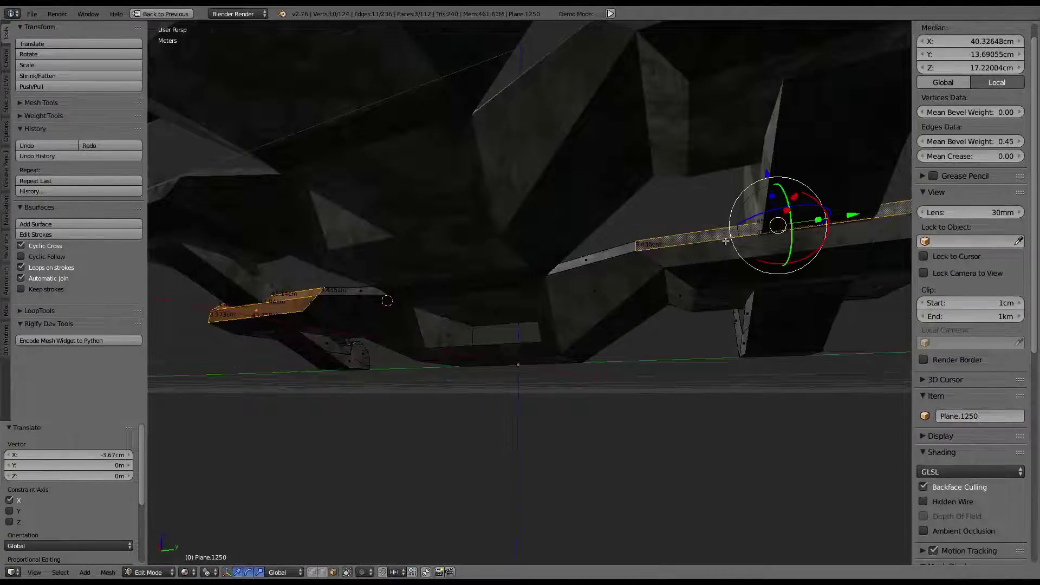
pyautogui.moveTo(737, 267)
pyautogui.mouseDown(button='middle')
pyautogui.moveTo(695, 235)
pyautogui.moveTo(623, 282)
pyautogui.moveTo(541, 376)
pyautogui.mouseUp(button='middle')
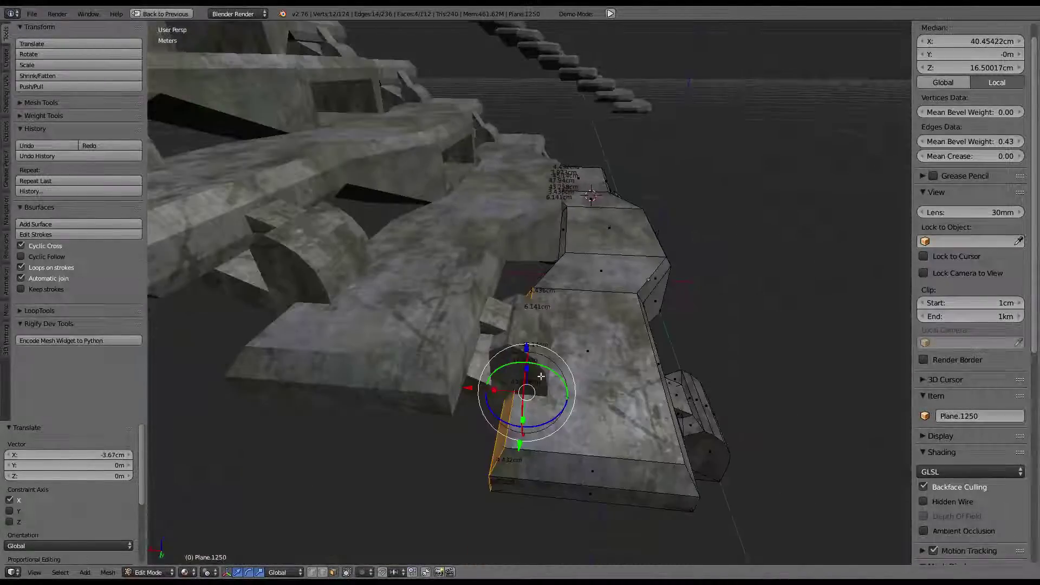
pyautogui.press('KP_Decimal')
pyautogui.click(477, 312)
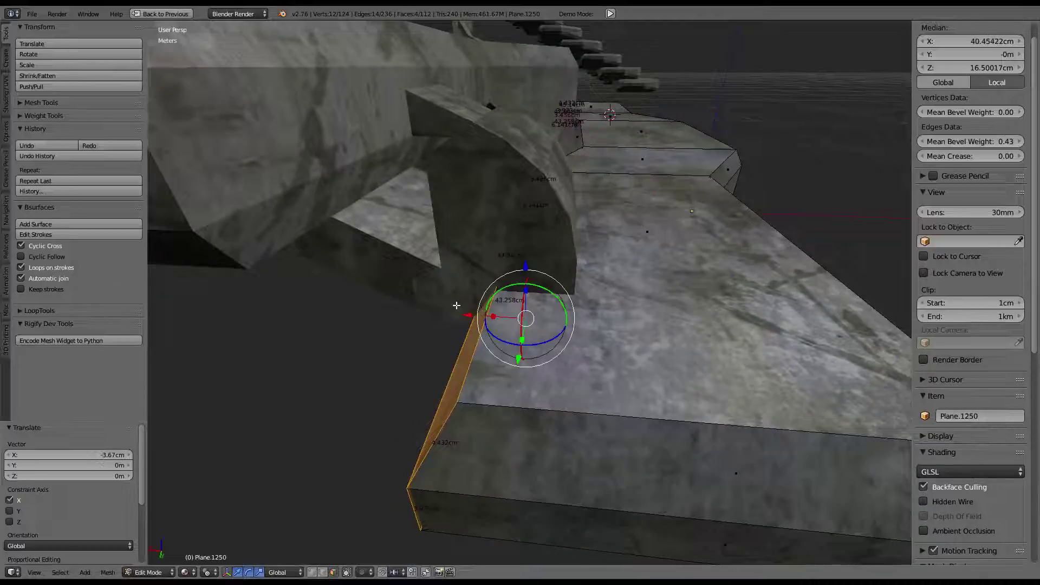
# Switch to face select and pick faces on the underside of the strut
pyautogui.moveTo(479, 309); pyautogui.dragTo(492, 267, button='middle')
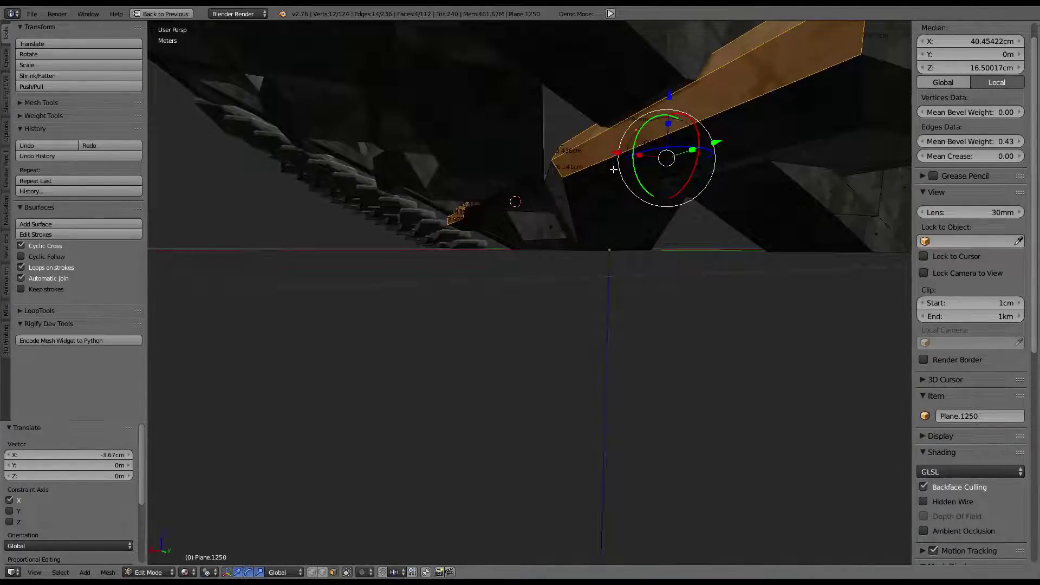
pyautogui.moveTo(579, 189); pyautogui.dragTo(574, 225, button='middle')
pyautogui.rightClick(577, 206)
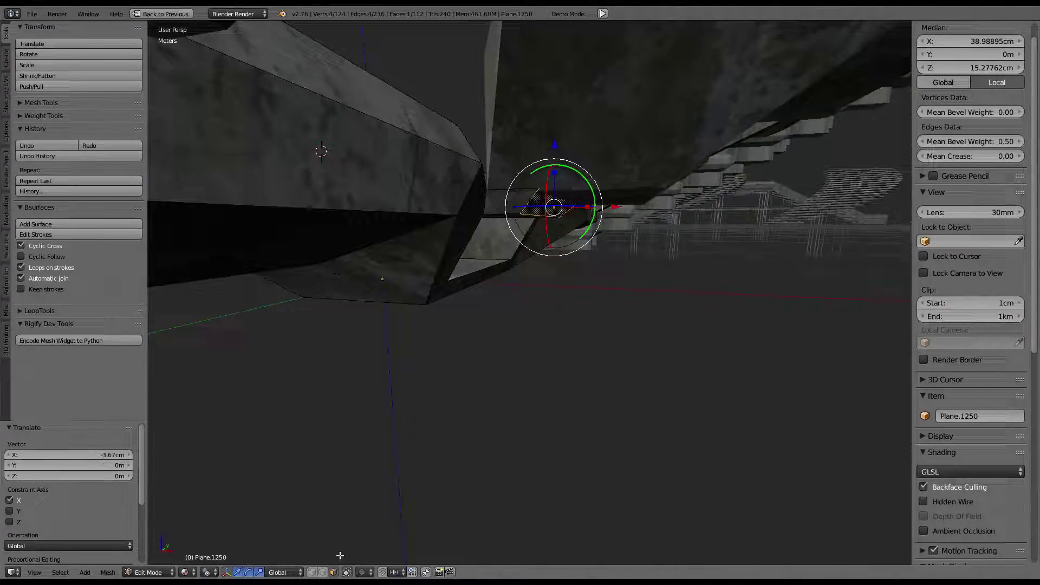
pyautogui.moveTo(397, 453)
pyautogui.mouseDown(button='middle')
pyautogui.moveTo(462, 239)
pyautogui.moveTo(477, 228)
pyautogui.mouseUp(button='middle')
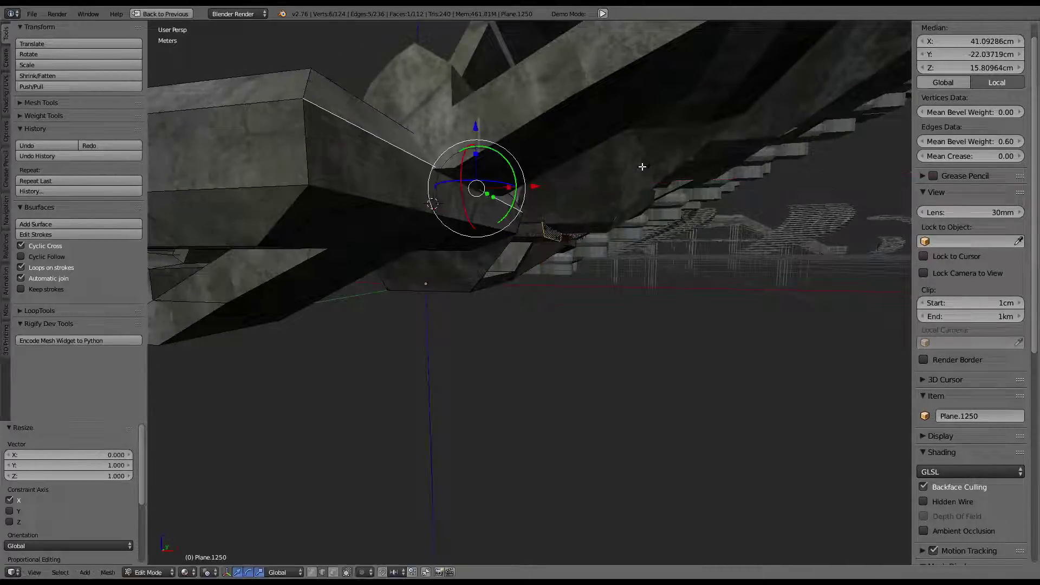
pyautogui.moveTo(642, 166); pyautogui.dragTo(601, 231, button='middle')
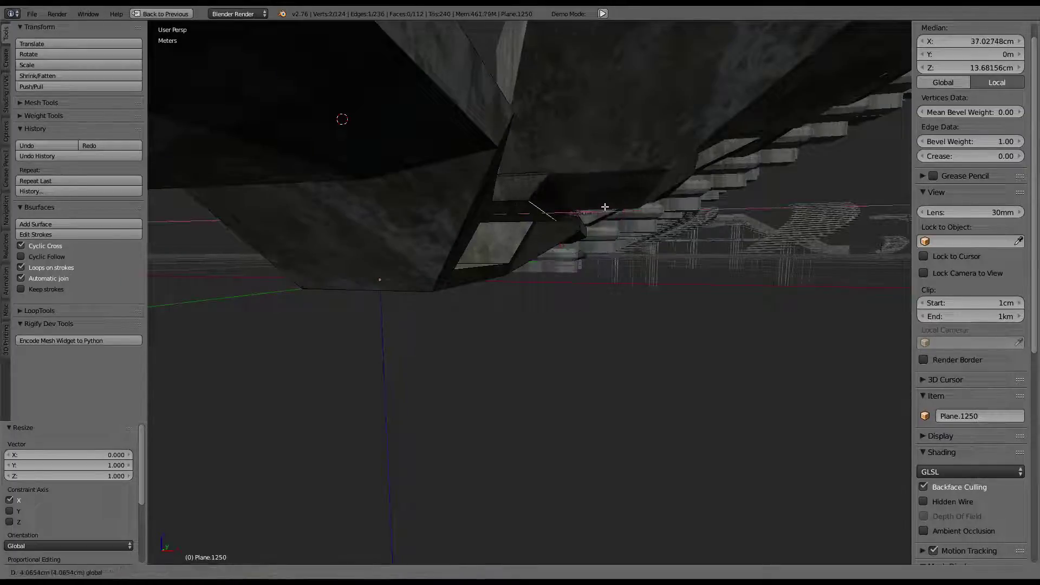
pyautogui.moveTo(571, 199); pyautogui.dragTo(422, 317, button='middle')
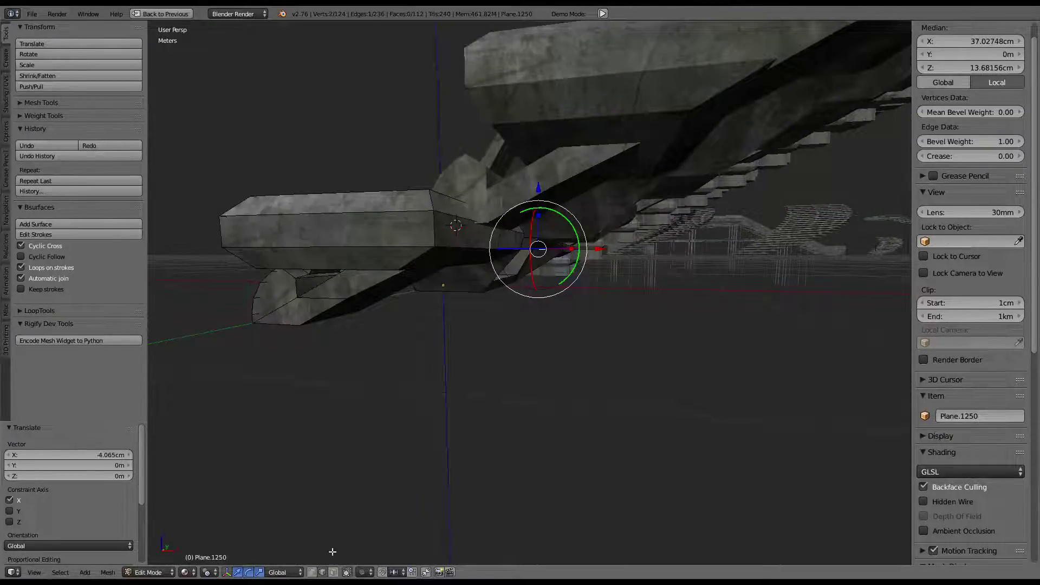
pyautogui.click(333, 572)
pyautogui.keyDown('shift'); pyautogui.click(459, 233); pyautogui.keyUp('shift')
pyautogui.moveTo(459, 232); pyautogui.dragTo(666, 254, button='middle')
pyautogui.moveTo(725, 290); pyautogui.dragTo(626, 285, button='middle')
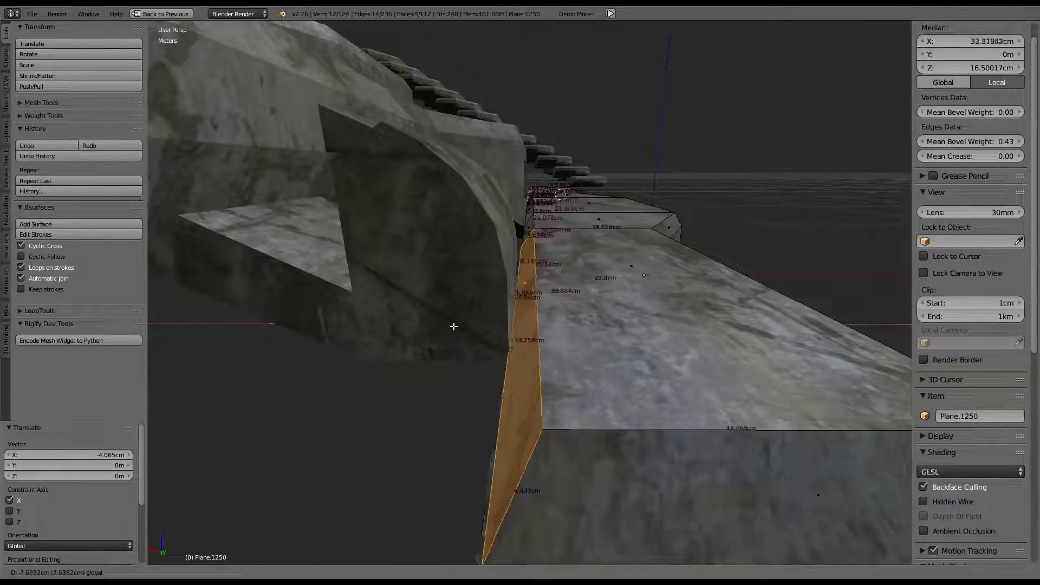
# Check the whole structure, then extrude the selected faces at the strut's end
pyautogui.press('Tab')
pyautogui.moveTo(480, 296)
pyautogui.mouseDown(button='middle')
pyautogui.moveTo(555, 175)
pyautogui.moveTo(455, 258)
pyautogui.moveTo(505, 204)
pyautogui.moveTo(547, 179)
pyautogui.moveTo(508, 204)
pyautogui.moveTo(366, 220)
pyautogui.moveTo(472, 195)
pyautogui.moveTo(537, 204)
pyautogui.moveTo(636, 161)
pyautogui.moveTo(618, 186)
pyautogui.moveTo(627, 184)
pyautogui.moveTo(599, 144)
pyautogui.moveTo(554, 139)
pyautogui.moveTo(615, 132)
pyautogui.moveTo(615, 193)
pyautogui.moveTo(635, 190)
pyautogui.mouseUp(button='middle')
pyautogui.press('Tab')
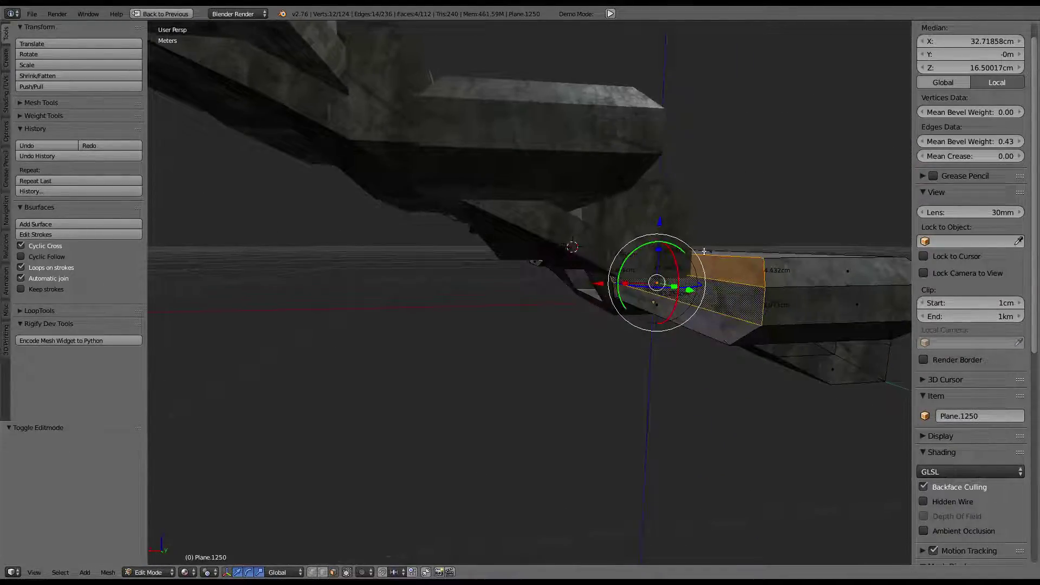
pyautogui.moveTo(692, 292)
pyautogui.mouseDown(button='middle')
pyautogui.moveTo(609, 320)
pyautogui.moveTo(564, 297)
pyautogui.moveTo(578, 298)
pyautogui.moveTo(582, 271)
pyautogui.moveTo(490, 268)
pyautogui.mouseUp(button='middle')
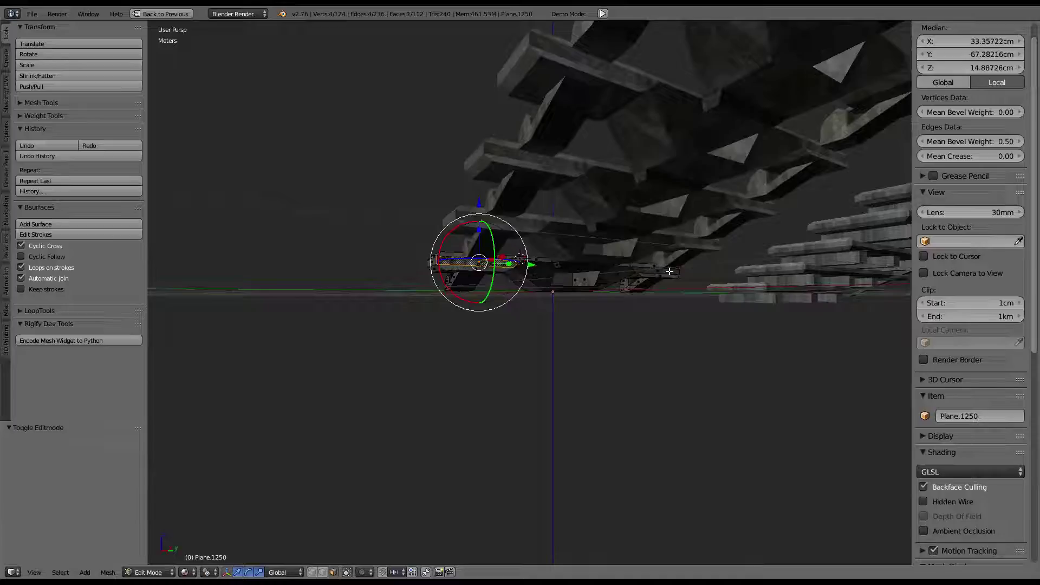
pyautogui.moveTo(658, 271); pyautogui.dragTo(488, 279, button='middle')
pyautogui.press('e')
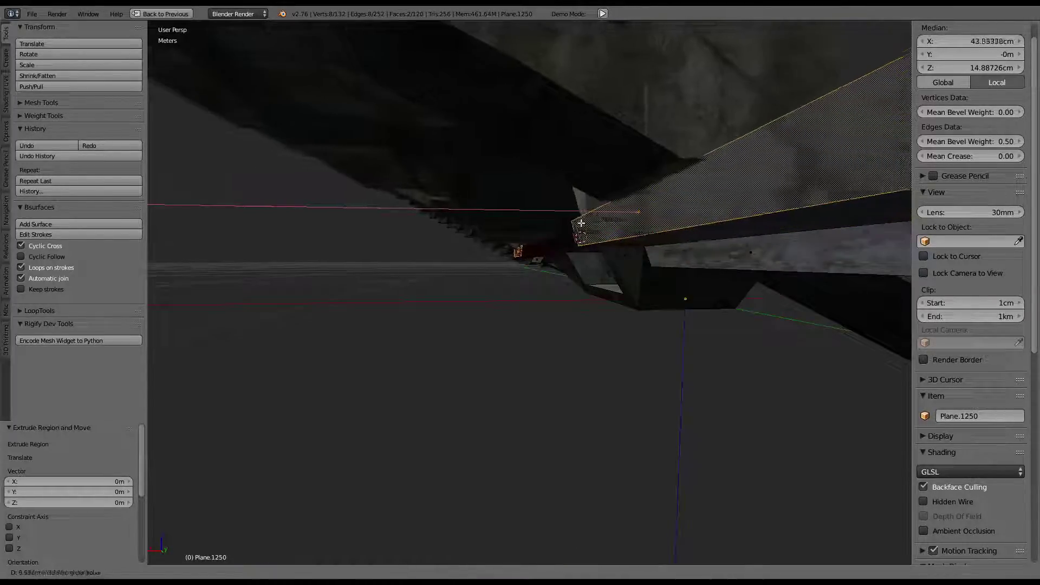
pyautogui.moveTo(611, 223)
pyautogui.mouseDown(button='middle')
pyautogui.moveTo(478, 205)
pyautogui.moveTo(623, 261)
pyautogui.moveTo(674, 236)
pyautogui.moveTo(600, 266)
pyautogui.mouseUp(button='middle')
pyautogui.press('Tab')
pyautogui.press('Tab')
# Run Remove Doubles on the whole stair mesh (4 vertices removed) and reapply Cube Projection UVs
pyautogui.press('a')
pyautogui.press('w')
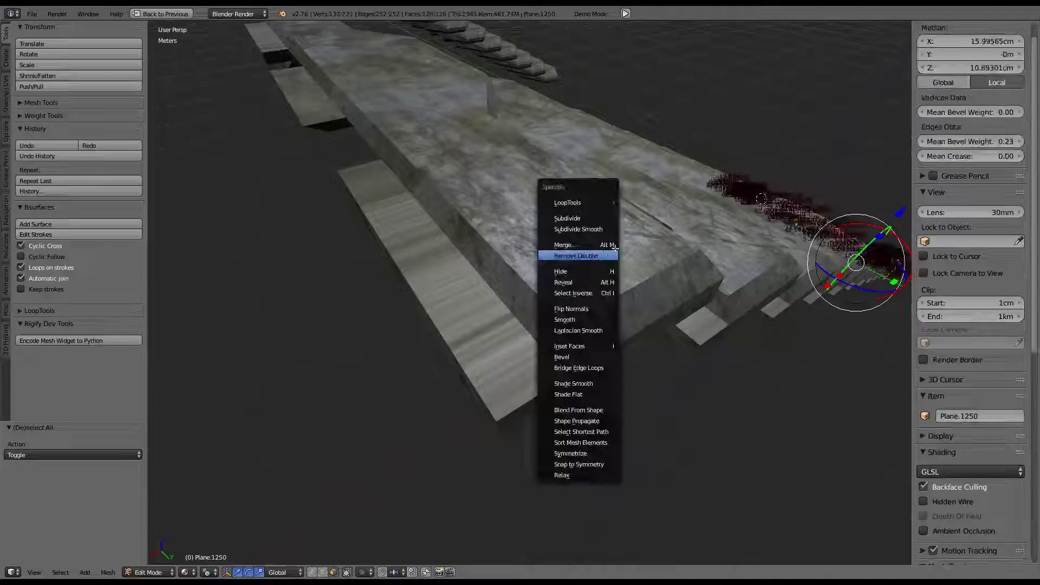
pyautogui.press('w')
pyautogui.click(739, 213)
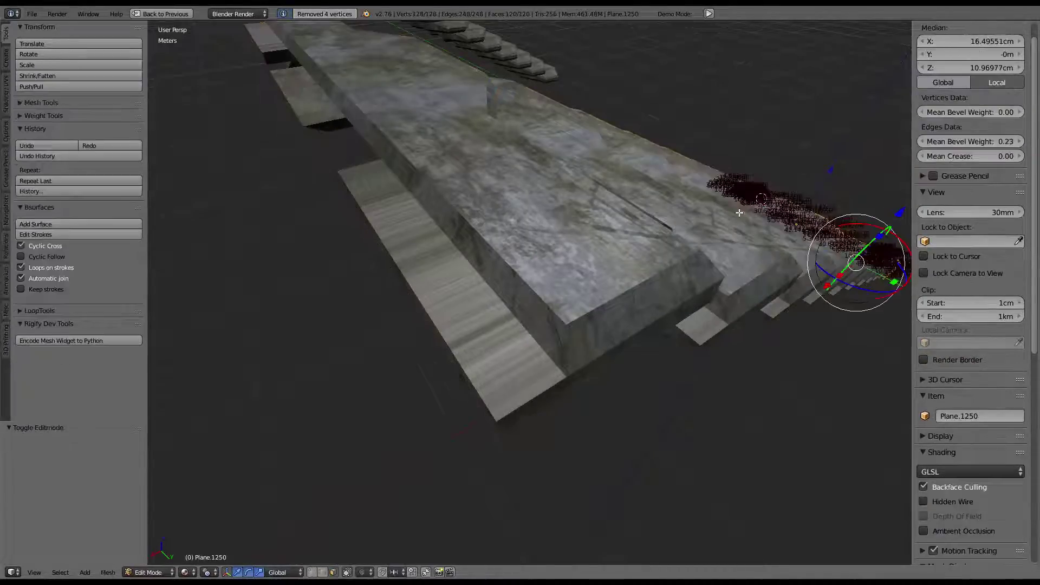
pyautogui.press('w')
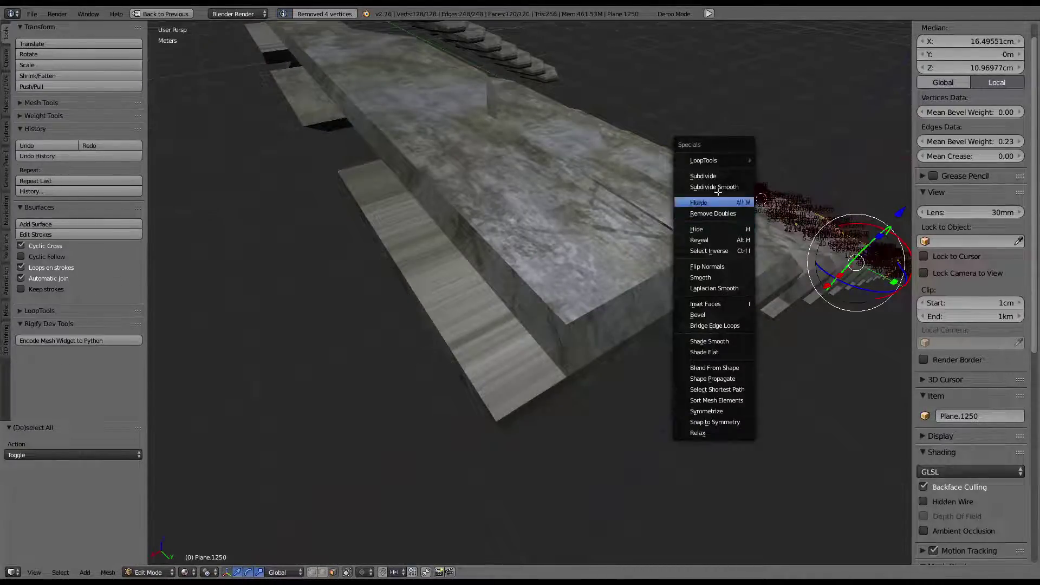
pyautogui.press('Escape')
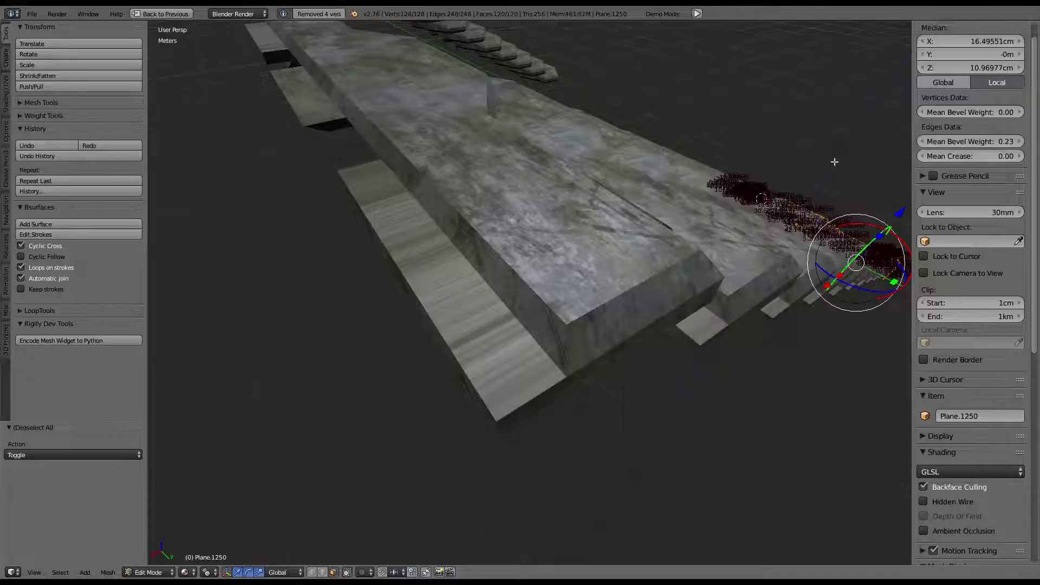
pyautogui.click(612, 185)
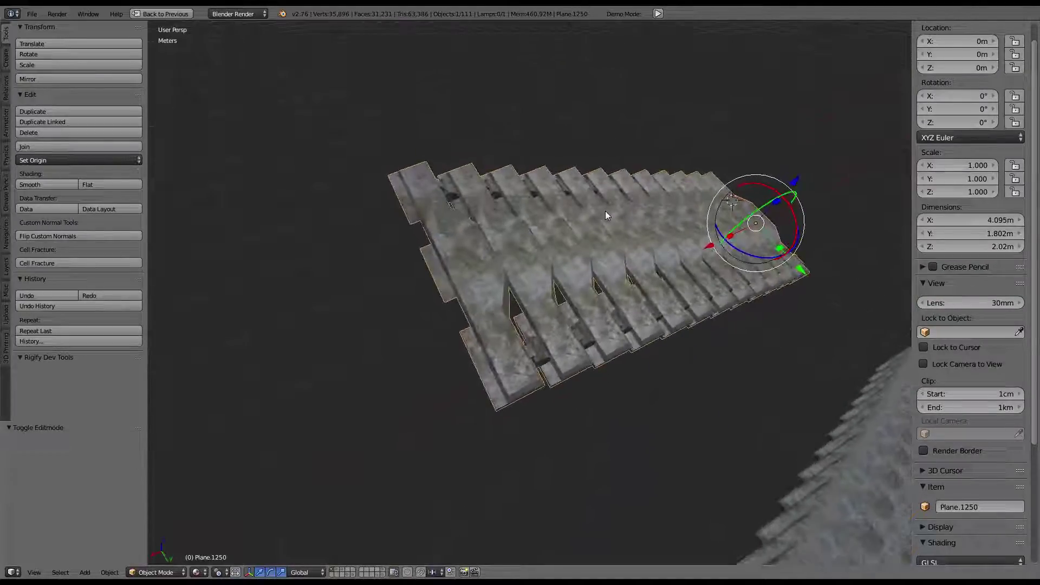
pyautogui.moveTo(562, 223)
pyautogui.mouseDown(button='middle')
pyautogui.moveTo(446, 194)
pyautogui.moveTo(508, 188)
pyautogui.moveTo(554, 210)
pyautogui.moveTo(515, 248)
pyautogui.moveTo(545, 209)
pyautogui.moveTo(530, 177)
pyautogui.moveTo(569, 225)
pyautogui.moveTo(453, 178)
pyautogui.moveTo(515, 224)
pyautogui.moveTo(525, 280)
pyautogui.moveTo(557, 173)
pyautogui.moveTo(627, 181)
pyautogui.moveTo(671, 203)
pyautogui.moveTo(369, 269)
pyautogui.moveTo(456, 232)
pyautogui.moveTo(508, 229)
pyautogui.moveTo(630, 165)
pyautogui.moveTo(612, 160)
pyautogui.moveTo(674, 187)
pyautogui.moveTo(575, 221)
pyautogui.moveTo(771, 178)
pyautogui.moveTo(665, 185)
pyautogui.moveTo(625, 167)
pyautogui.moveTo(596, 170)
pyautogui.moveTo(608, 173)
pyautogui.moveTo(590, 217)
pyautogui.mouseUp(button='middle')
# Unhide every object with Alt+H, then briefly inspect the concrete block in Edit Mode
pyautogui.hotkey('alt', 'h')
pyautogui.scroll(-5, 593, 213)
pyautogui.scroll(3, 625, 167)
pyautogui.press('Tab')
pyautogui.moveTo(556, 265)
pyautogui.mouseDown(button='middle')
pyautogui.moveTo(548, 214)
pyautogui.moveTo(638, 223)
pyautogui.moveTo(606, 216)
pyautogui.mouseUp(button='middle')
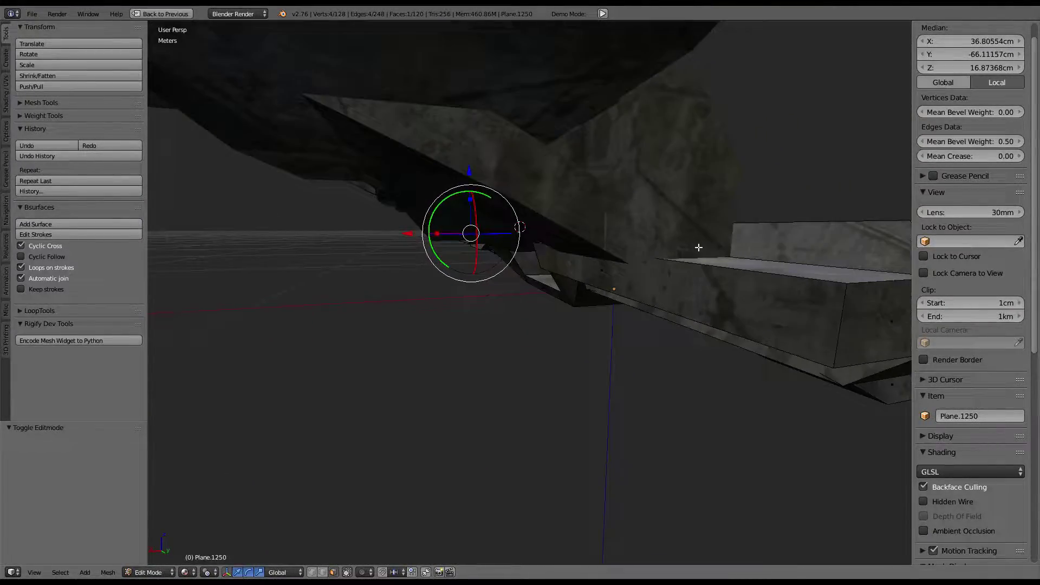
pyautogui.moveTo(759, 272)
pyautogui.mouseDown(button='middle')
pyautogui.moveTo(745, 253)
pyautogui.moveTo(562, 218)
pyautogui.mouseUp(button='middle')
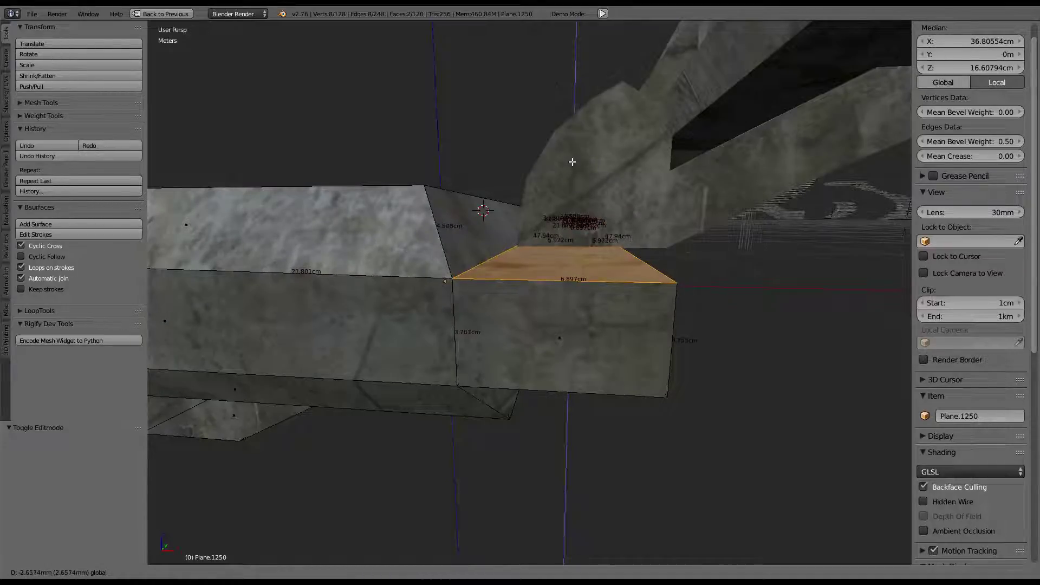
pyautogui.press('Tab')
pyautogui.moveTo(573, 160)
pyautogui.mouseDown(button='middle')
pyautogui.moveTo(523, 222)
pyautogui.moveTo(504, 168)
pyautogui.mouseUp(button='middle')
# Hide the stone block covering the yellow-striped floor
pyautogui.rightClick(502, 165)
pyautogui.press('h')
pyautogui.scroll(2, 502, 164)
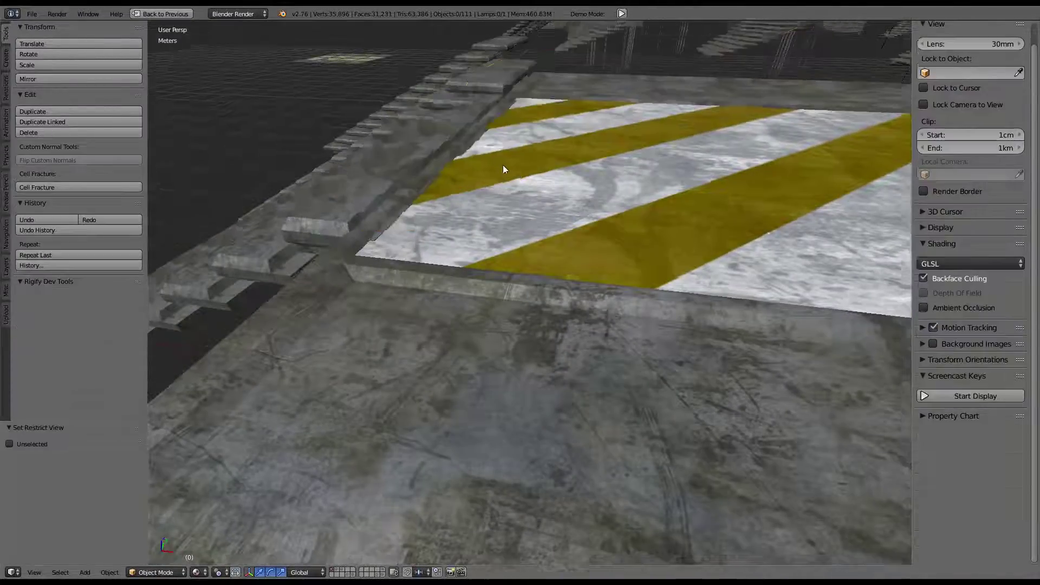
pyautogui.scroll(3, 512, 167)
pyautogui.moveTo(428, 177)
pyautogui.mouseDown(button='middle')
pyautogui.moveTo(356, 271)
pyautogui.moveTo(590, 268)
pyautogui.moveTo(570, 275)
pyautogui.moveTo(567, 261)
pyautogui.moveTo(597, 193)
pyautogui.moveTo(479, 236)
pyautogui.moveTo(541, 185)
pyautogui.mouseUp(button='middle')
# Nudge part of the stone stair mesh in Edit Mode, then select the whole staircase
pyautogui.rightClick(479, 237)
pyautogui.press('Tab')
pyautogui.moveTo(753, 140)
pyautogui.mouseDown(button='middle')
pyautogui.moveTo(544, 182)
pyautogui.moveTo(616, 205)
pyautogui.moveTo(627, 169)
pyautogui.moveTo(733, 156)
pyautogui.moveTo(580, 187)
pyautogui.moveTo(541, 208)
pyautogui.mouseUp(button='middle')
pyautogui.click(586, 163)
pyautogui.press('Tab')
pyautogui.moveTo(680, 142)
pyautogui.mouseDown(button='middle')
pyautogui.moveTo(730, 135)
pyautogui.moveTo(678, 141)
pyautogui.moveTo(685, 157)
pyautogui.mouseUp(button='middle')
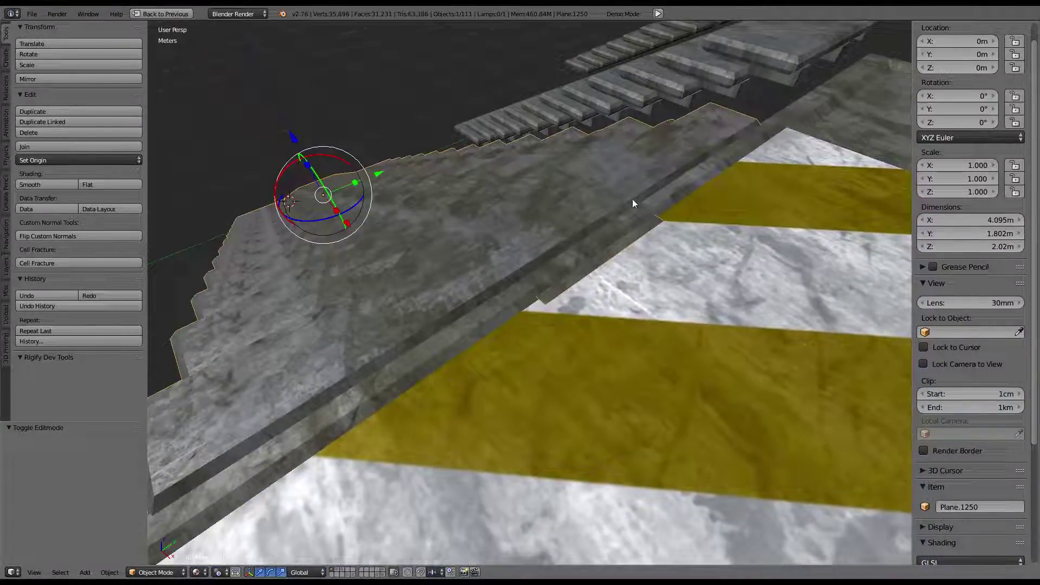
pyautogui.moveTo(633, 204)
pyautogui.mouseDown(button='middle')
pyautogui.moveTo(385, 268)
pyautogui.moveTo(522, 222)
pyautogui.moveTo(372, 269)
pyautogui.moveTo(588, 324)
pyautogui.moveTo(679, 293)
pyautogui.moveTo(578, 284)
pyautogui.moveTo(569, 300)
pyautogui.moveTo(553, 264)
pyautogui.moveTo(580, 239)
pyautogui.moveTo(685, 211)
pyautogui.mouseUp(button='middle')
pyautogui.press('a')
# Move the strut's bevelled end edges so their median sits at X 36.38 cm, Z 12.90 cm
pyautogui.press('Tab')
pyautogui.rightClick(477, 225)
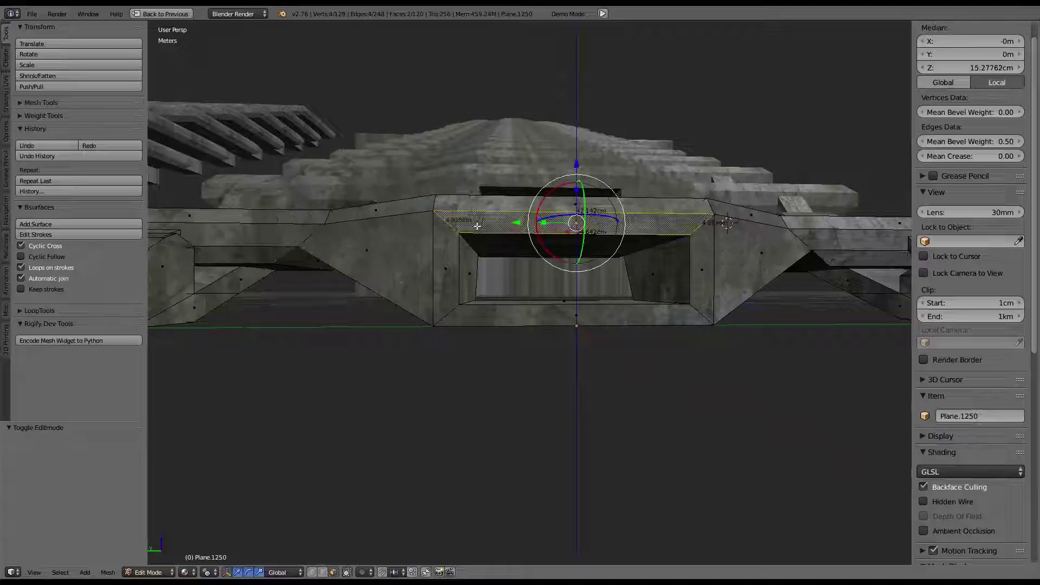
pyautogui.moveTo(489, 208)
pyautogui.mouseDown(button='middle')
pyautogui.moveTo(583, 179)
pyautogui.moveTo(558, 298)
pyautogui.moveTo(659, 225)
pyautogui.moveTo(619, 232)
pyautogui.moveTo(664, 185)
pyautogui.moveTo(671, 137)
pyautogui.moveTo(614, 187)
pyautogui.moveTo(536, 216)
pyautogui.moveTo(528, 252)
pyautogui.moveTo(494, 246)
pyautogui.moveTo(504, 264)
pyautogui.moveTo(504, 244)
pyautogui.mouseUp(button='middle')
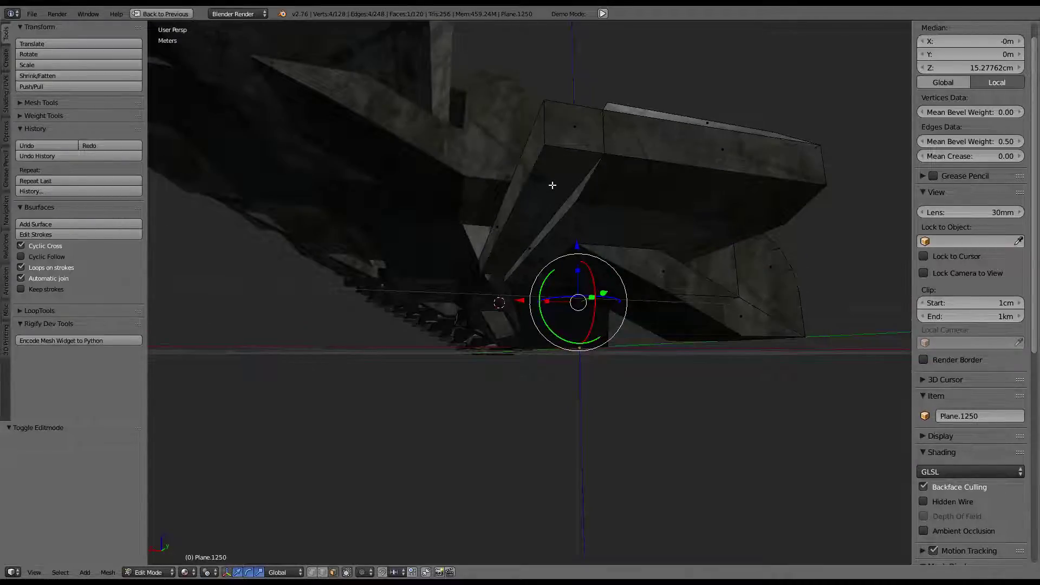
pyautogui.moveTo(552, 185); pyautogui.dragTo(381, 456, button='middle')
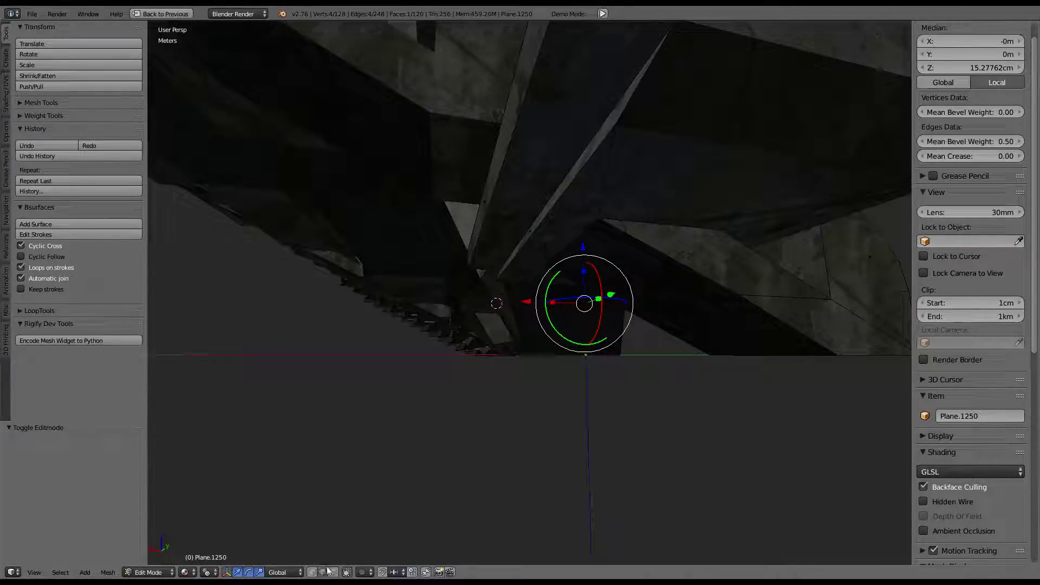
pyautogui.moveTo(327, 572)
pyautogui.mouseDown(button='middle')
pyautogui.moveTo(690, 273)
pyautogui.moveTo(618, 254)
pyautogui.mouseUp(button='middle')
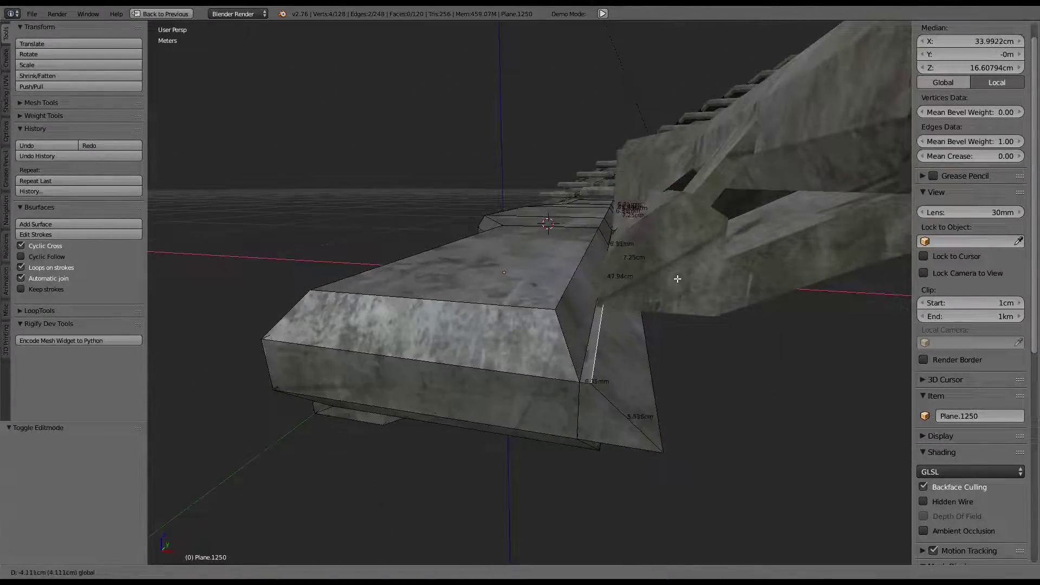
pyautogui.click(677, 278)
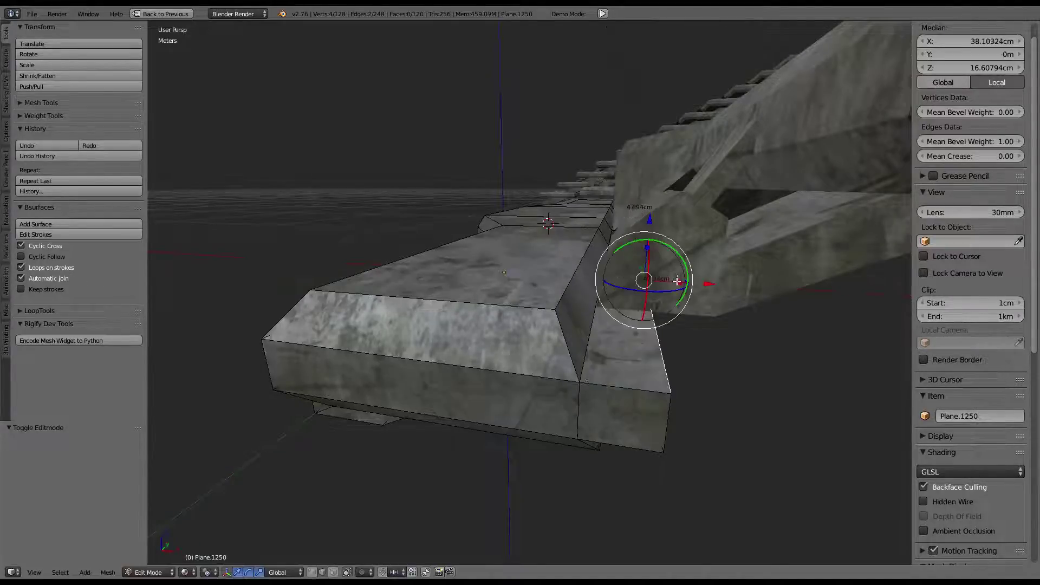
pyautogui.moveTo(678, 278)
pyautogui.mouseDown(button='middle')
pyautogui.moveTo(611, 214)
pyautogui.moveTo(538, 246)
pyautogui.moveTo(422, 221)
pyautogui.moveTo(461, 181)
pyautogui.moveTo(471, 193)
pyautogui.moveTo(450, 197)
pyautogui.moveTo(421, 254)
pyautogui.moveTo(542, 169)
pyautogui.moveTo(522, 196)
pyautogui.moveTo(522, 148)
pyautogui.moveTo(537, 241)
pyautogui.moveTo(532, 162)
pyautogui.moveTo(524, 198)
pyautogui.moveTo(548, 264)
pyautogui.moveTo(535, 329)
pyautogui.moveTo(555, 327)
pyautogui.moveTo(527, 281)
pyautogui.moveTo(512, 280)
pyautogui.moveTo(551, 300)
pyautogui.moveTo(551, 311)
pyautogui.mouseUp(button='middle')
pyautogui.click(373, 247)
pyautogui.press('Tab')
pyautogui.press('Tab')
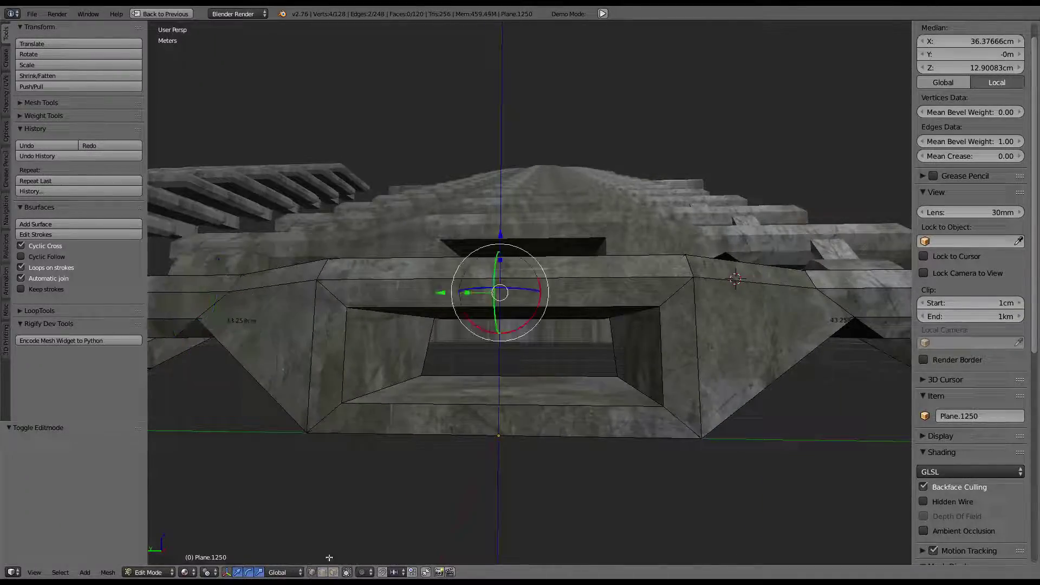
# Scale vertex pairs under the strut to Y 0, using Active Element as the pivot
pyautogui.rightClick(629, 322)
pyautogui.moveTo(629, 322)
pyautogui.mouseDown(button='middle')
pyautogui.moveTo(474, 288)
pyautogui.moveTo(574, 265)
pyautogui.moveTo(498, 319)
pyautogui.moveTo(497, 237)
pyautogui.mouseUp(button='middle')
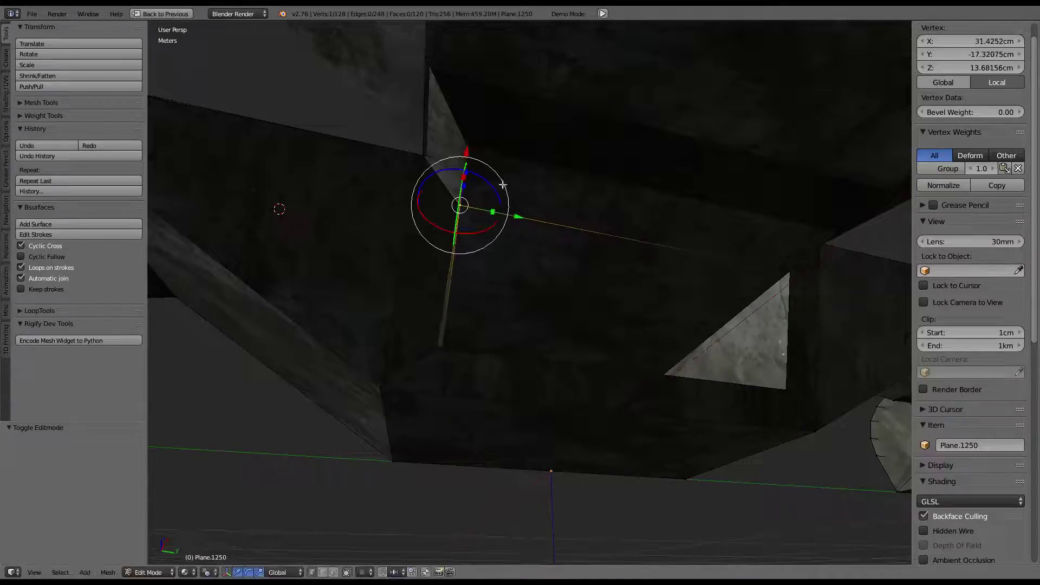
pyautogui.keyDown('shift'); pyautogui.rightClick(454, 300); pyautogui.keyUp('shift')
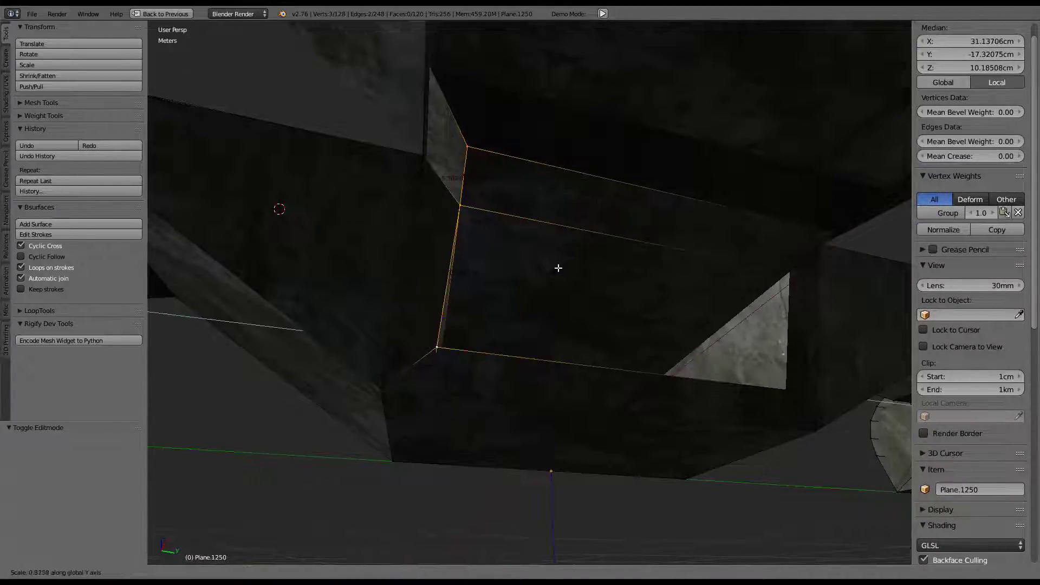
pyautogui.press('0')
pyautogui.press('Return')
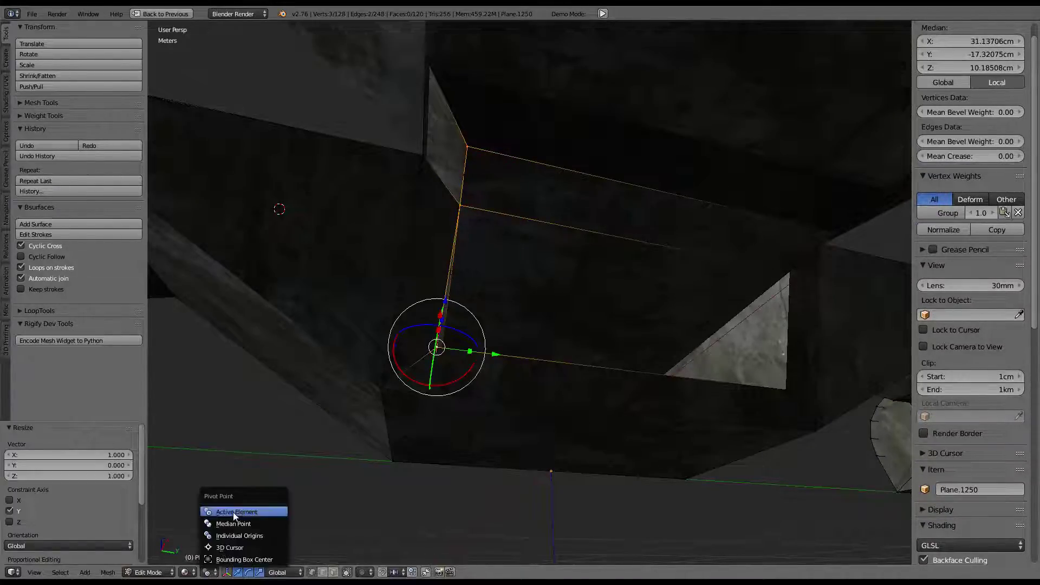
pyautogui.click(235, 512)
pyautogui.moveTo(235, 512); pyautogui.dragTo(477, 315, button='middle')
pyautogui.rightClick(661, 237)
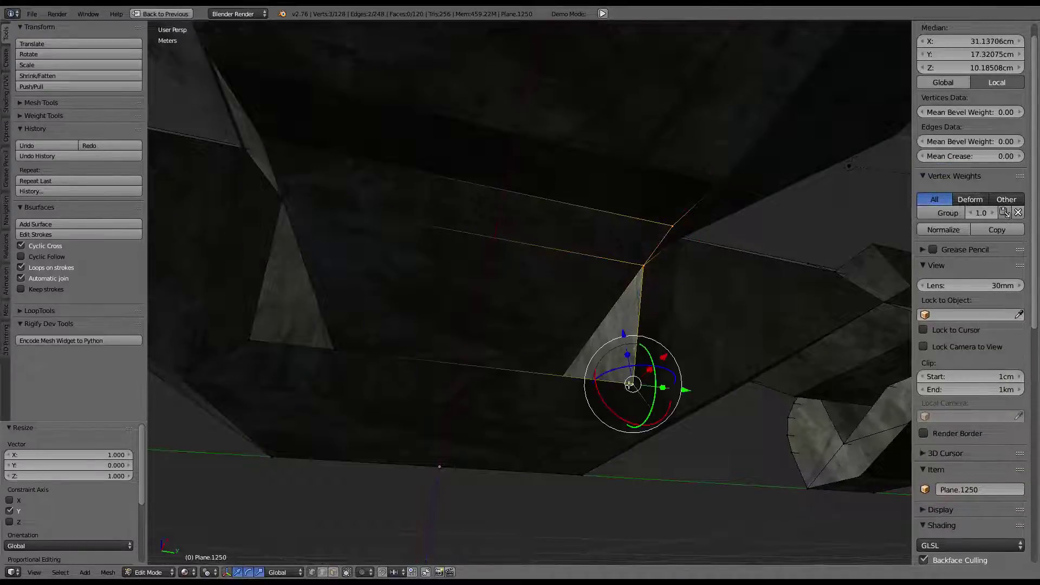
pyautogui.moveTo(623, 302)
pyautogui.mouseDown(button='middle')
pyautogui.moveTo(663, 263)
pyautogui.moveTo(629, 339)
pyautogui.moveTo(604, 328)
pyautogui.moveTo(551, 405)
pyautogui.mouseUp(button='middle')
pyautogui.click(332, 573)
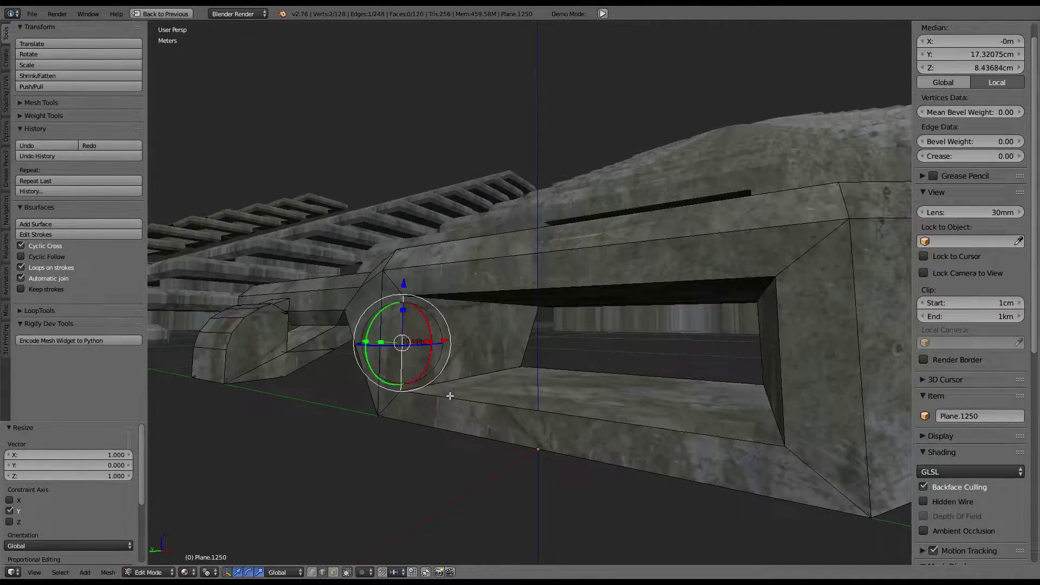
pyautogui.moveTo(792, 331)
pyautogui.mouseDown(button='middle')
pyautogui.moveTo(648, 330)
pyautogui.moveTo(753, 426)
pyautogui.mouseUp(button='middle')
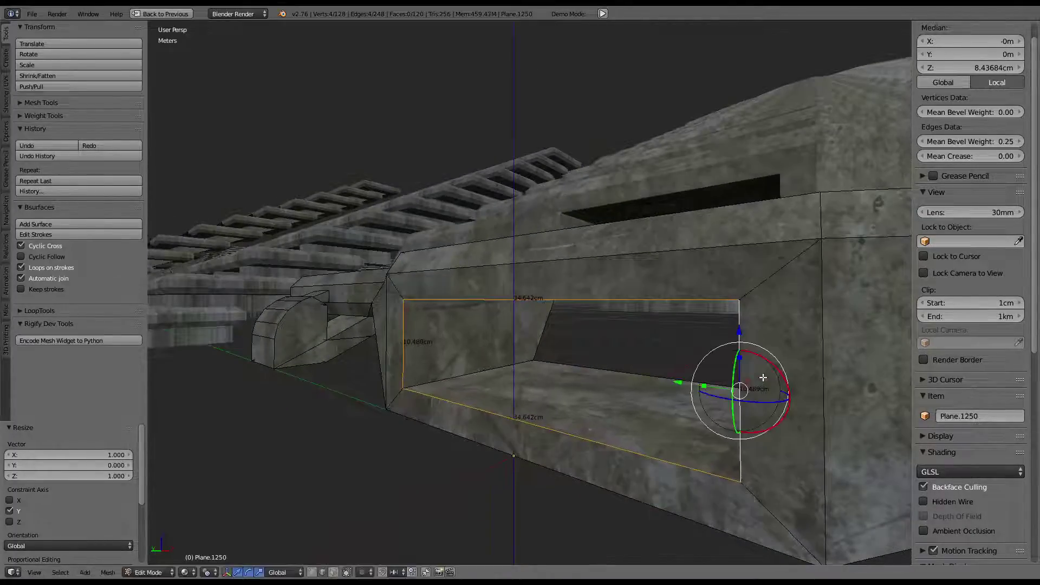
# Subdivide the edge ring through the strut's opening and slide the new loop along X
pyautogui.keyDown('ctrl'); pyautogui.keyDown('alt'); pyautogui.click(774, 509); pyautogui.keyUp('alt'); pyautogui.keyUp('ctrl')
pyautogui.press('w')
pyautogui.click(796, 245)
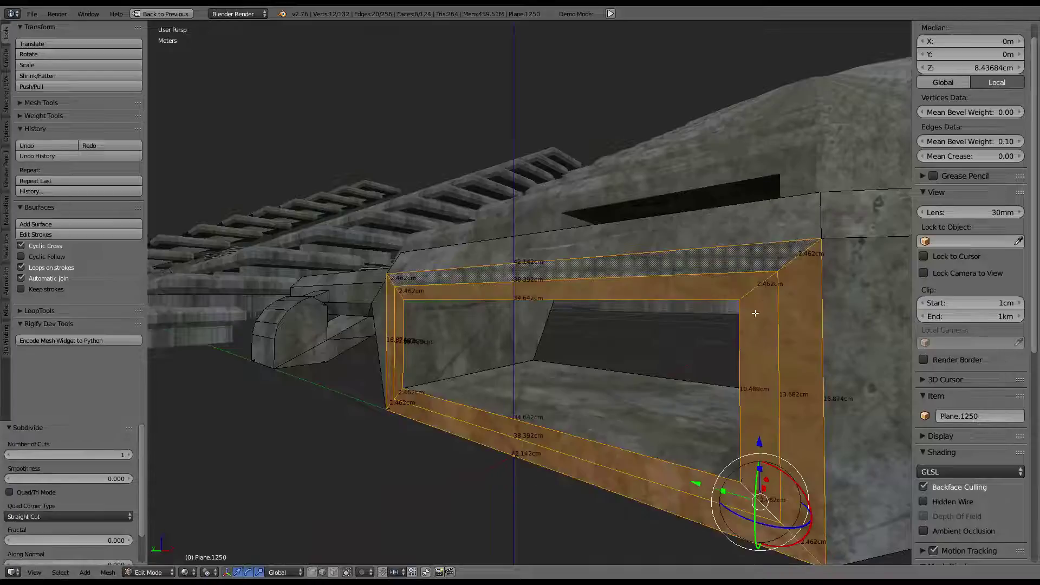
pyautogui.keyDown('alt'); pyautogui.click(650, 461); pyautogui.keyUp('alt')
pyautogui.moveTo(558, 406); pyautogui.dragTo(563, 404)
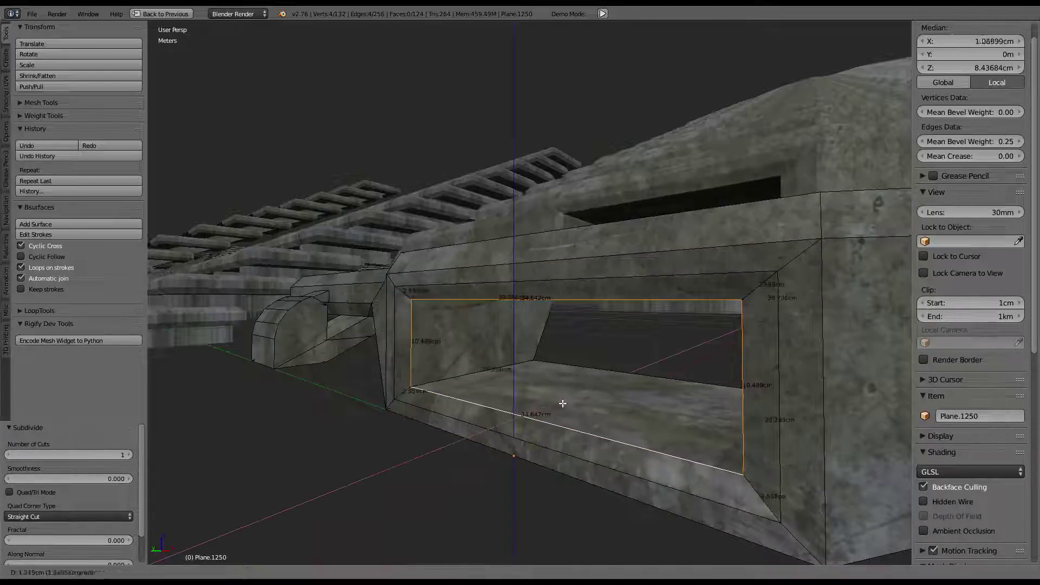
pyautogui.click(569, 402)
pyautogui.press('Tab')
# Undo the loop slide and reposition the loop with G
pyautogui.moveTo(528, 269)
pyautogui.mouseDown(button='middle')
pyautogui.moveTo(612, 285)
pyautogui.moveTo(634, 312)
pyautogui.moveTo(710, 330)
pyautogui.moveTo(646, 275)
pyautogui.moveTo(516, 267)
pyautogui.moveTo(448, 249)
pyautogui.moveTo(530, 271)
pyautogui.moveTo(498, 180)
pyautogui.mouseUp(button='middle')
pyautogui.press('Tab')
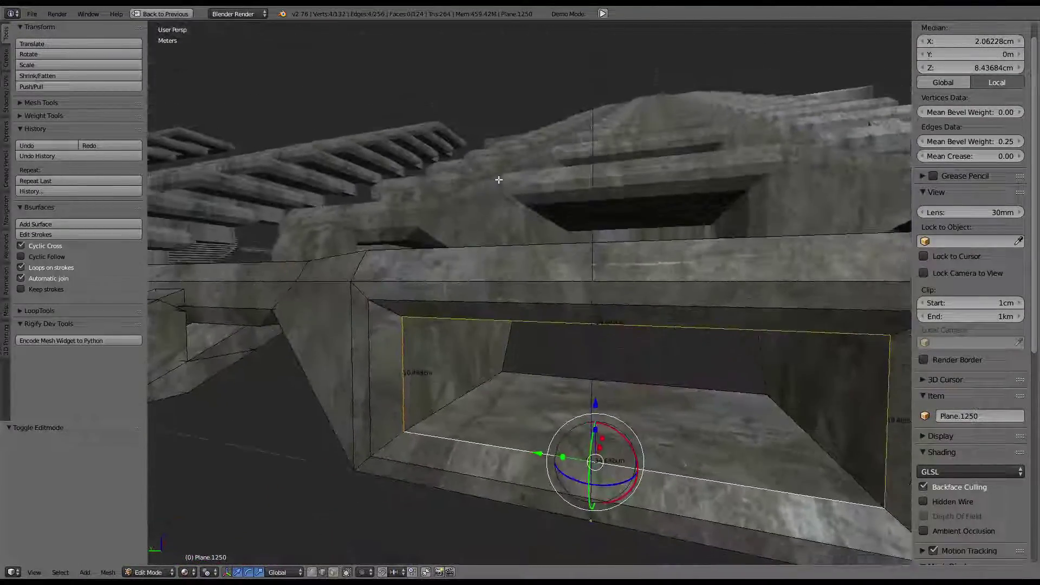
pyautogui.hotkey('ctrl', 'z')
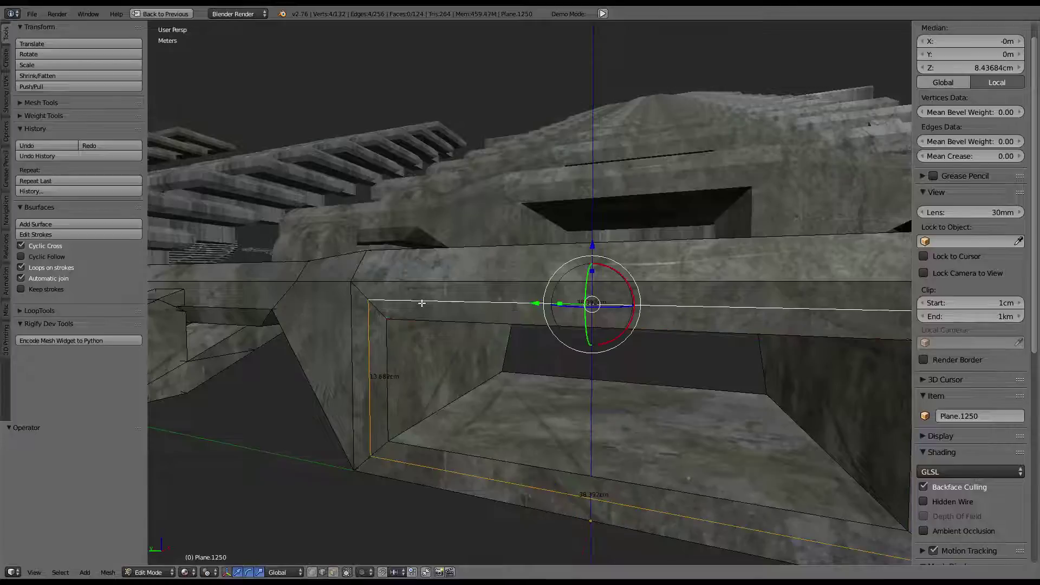
pyautogui.moveTo(422, 303); pyautogui.dragTo(384, 311, button='middle')
pyautogui.press('g')
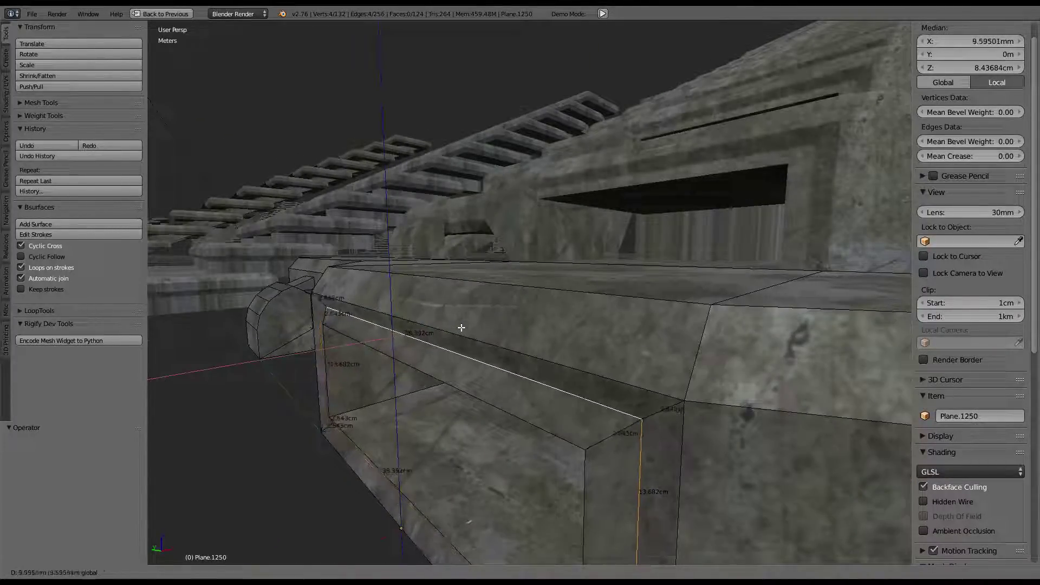
pyautogui.click(462, 327)
pyautogui.press('Tab')
pyautogui.moveTo(460, 324)
pyautogui.mouseDown(button='middle')
pyautogui.moveTo(401, 324)
pyautogui.moveTo(474, 317)
pyautogui.mouseUp(button='middle')
# Return the loop to the centre with G X 0 and review the strut
pyautogui.press('Tab')
pyautogui.press('g')
pyautogui.press('x')
pyautogui.press('0')
pyautogui.press('Return')
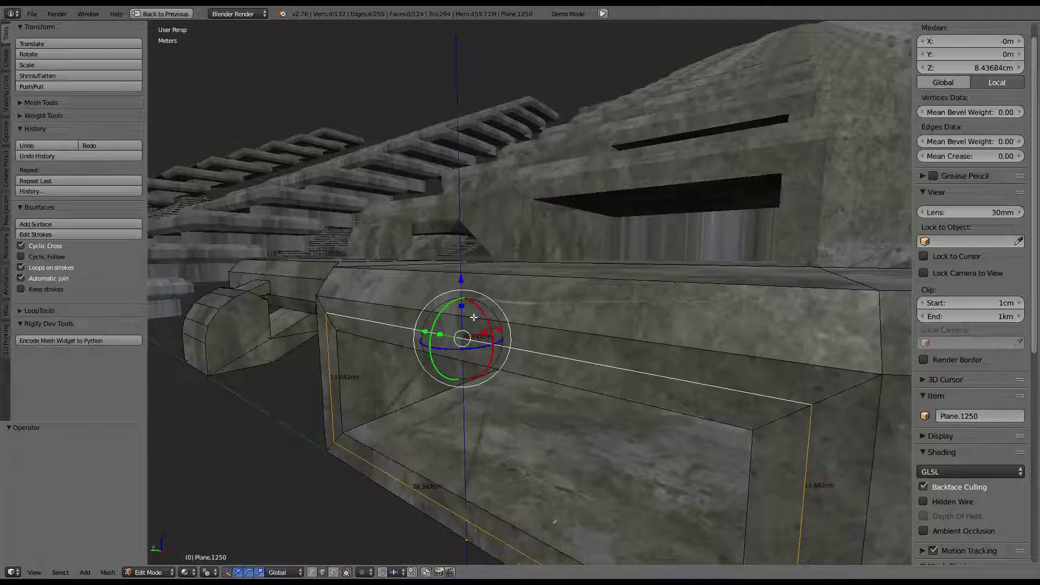
pyautogui.moveTo(463, 317); pyautogui.dragTo(465, 295, button='middle')
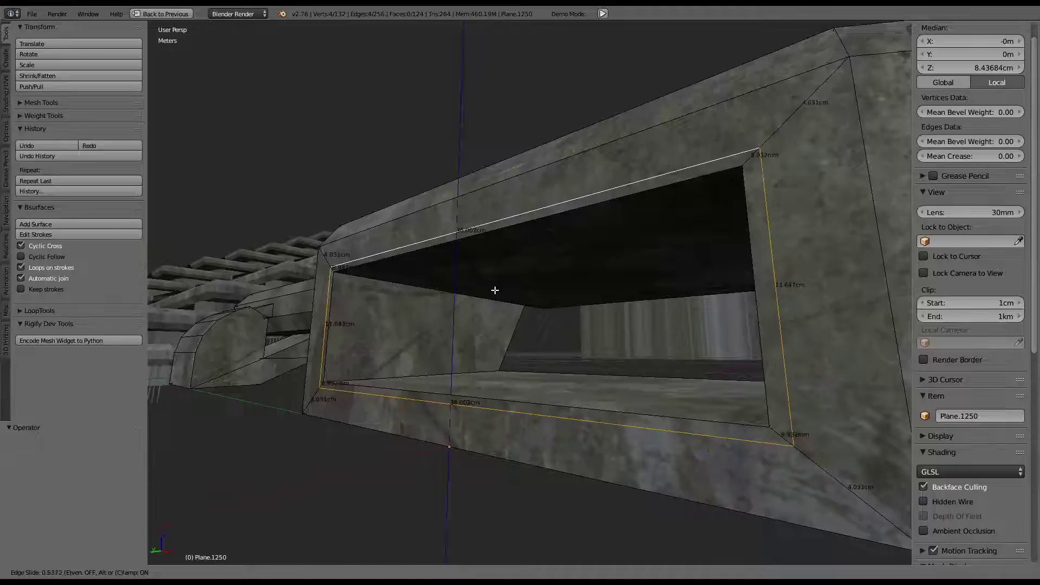
pyautogui.moveTo(541, 374)
pyautogui.mouseDown(button='middle')
pyautogui.moveTo(447, 452)
pyautogui.moveTo(477, 455)
pyautogui.moveTo(558, 265)
pyautogui.moveTo(594, 346)
pyautogui.moveTo(574, 348)
pyautogui.moveTo(476, 276)
pyautogui.moveTo(455, 232)
pyautogui.moveTo(441, 230)
pyautogui.moveTo(420, 172)
pyautogui.moveTo(428, 163)
pyautogui.moveTo(470, 154)
pyautogui.moveTo(583, 214)
pyautogui.moveTo(606, 173)
pyautogui.moveTo(523, 228)
pyautogui.moveTo(519, 257)
pyautogui.moveTo(582, 226)
pyautogui.moveTo(567, 353)
pyautogui.moveTo(539, 332)
pyautogui.moveTo(655, 294)
pyautogui.moveTo(720, 310)
pyautogui.moveTo(684, 257)
pyautogui.mouseUp(button='middle')
pyautogui.press('Tab')
pyautogui.press('Tab')
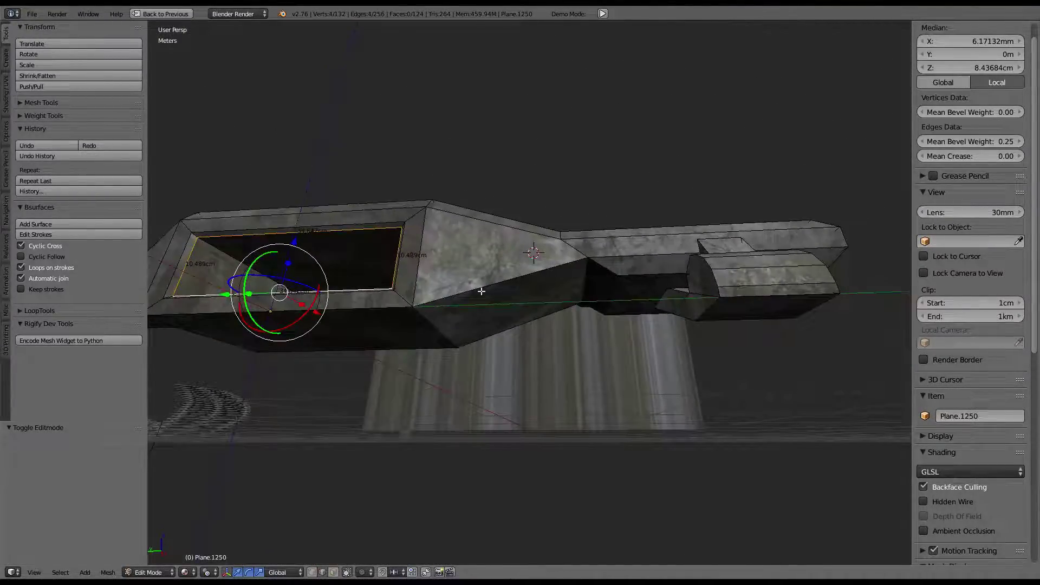
# Select a strut edge and glance at the Specials menu before re-entering Edit Mode
pyautogui.rightClick(481, 291)
pyautogui.moveTo(482, 291)
pyautogui.mouseDown(button='middle')
pyautogui.moveTo(710, 276)
pyautogui.moveTo(669, 251)
pyautogui.moveTo(668, 186)
pyautogui.moveTo(660, 307)
pyautogui.moveTo(690, 356)
pyautogui.mouseUp(button='middle')
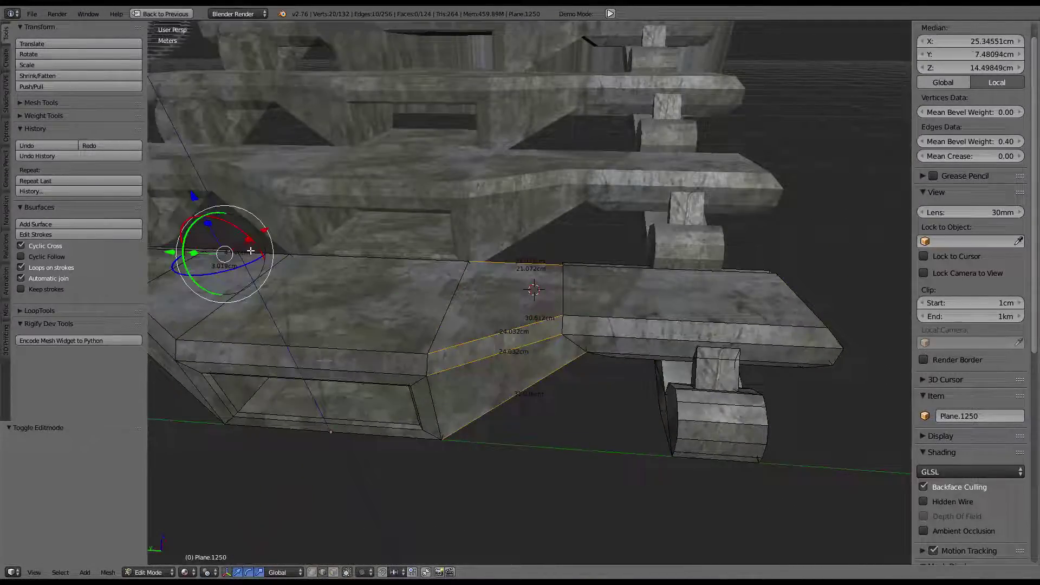
pyautogui.press('w')
pyautogui.press('Tab')
pyautogui.moveTo(733, 199)
pyautogui.mouseDown(button='middle')
pyautogui.moveTo(546, 259)
pyautogui.moveTo(651, 242)
pyautogui.moveTo(349, 440)
pyautogui.mouseUp(button='middle')
pyautogui.press('Tab')
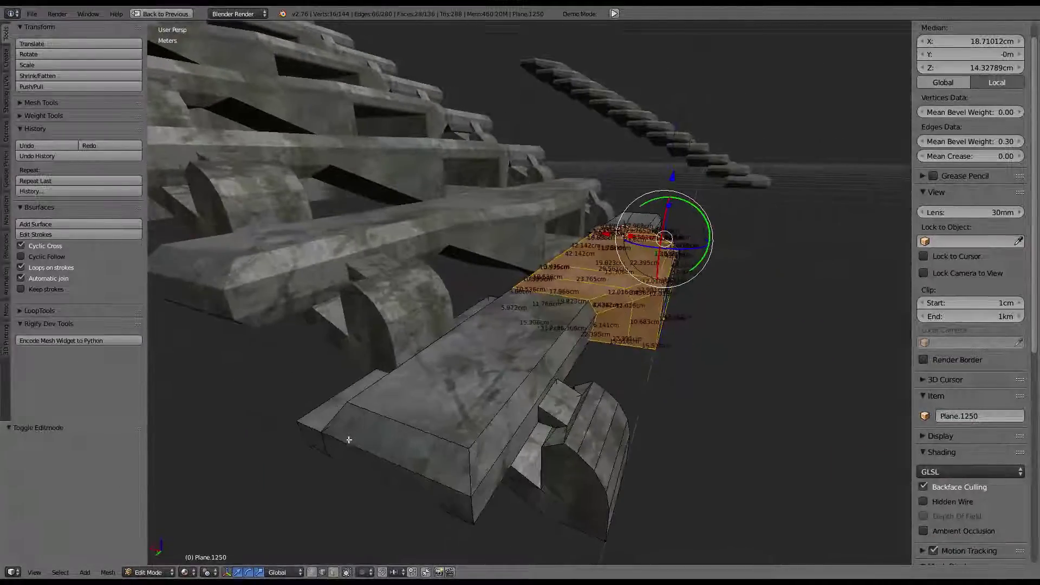
# Switch to face select and pick the strut's top faces
pyautogui.click(337, 573)
pyautogui.rightClick(488, 325)
pyautogui.moveTo(488, 325); pyautogui.dragTo(536, 337, button='middle')
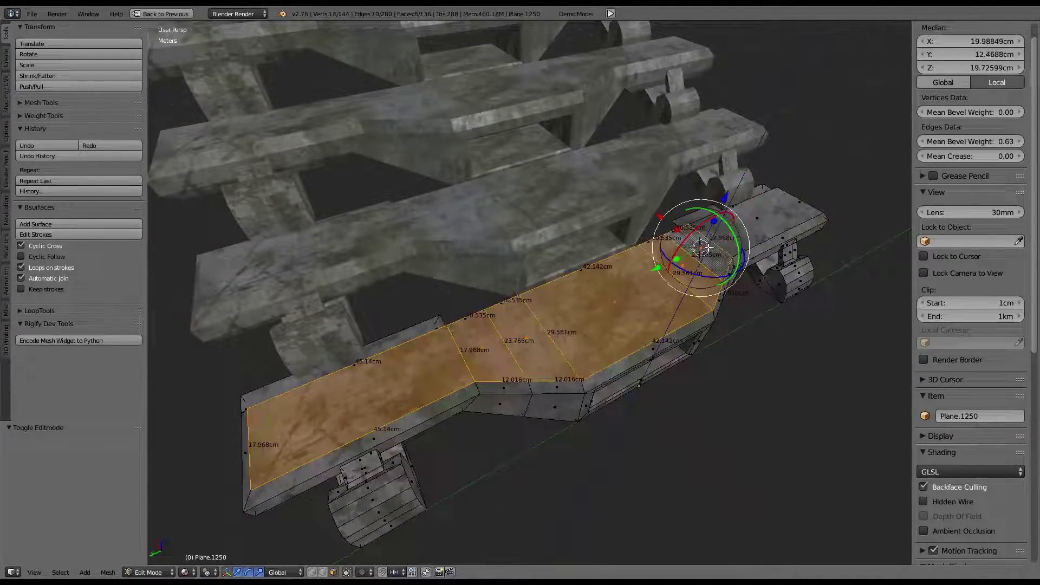
pyautogui.keyDown('shift'); pyautogui.rightClick(708, 248); pyautogui.keyUp('shift')
pyautogui.moveTo(709, 248)
pyautogui.mouseDown(button='middle')
pyautogui.moveTo(564, 216)
pyautogui.moveTo(604, 199)
pyautogui.mouseUp(button='middle')
# Inset the strut's selected top faces, adjusting thickness and depth in the operator panel
pyautogui.hotkey('ctrl', 'f')
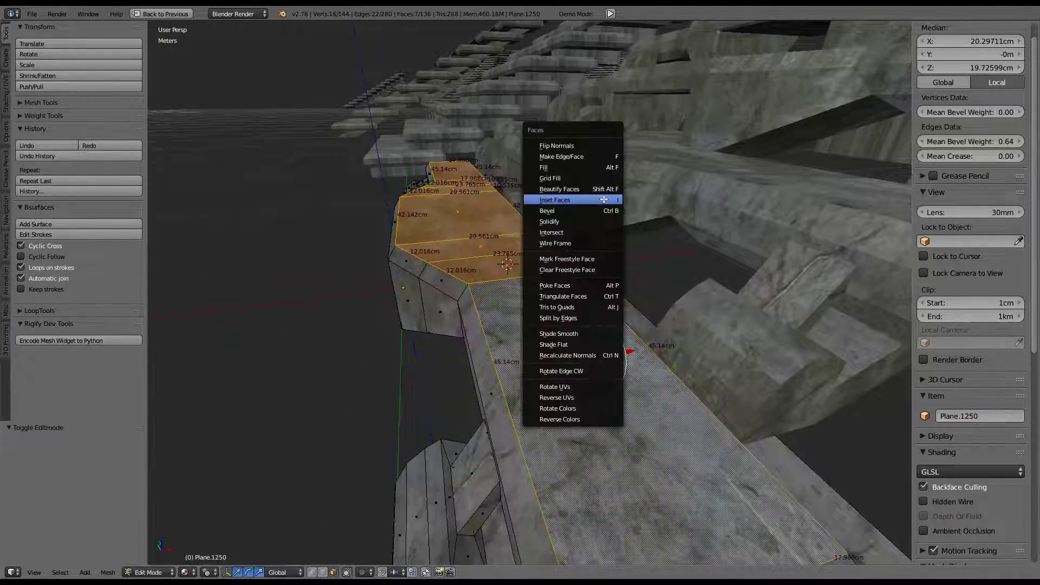
pyautogui.click(603, 199)
pyautogui.click(340, 304)
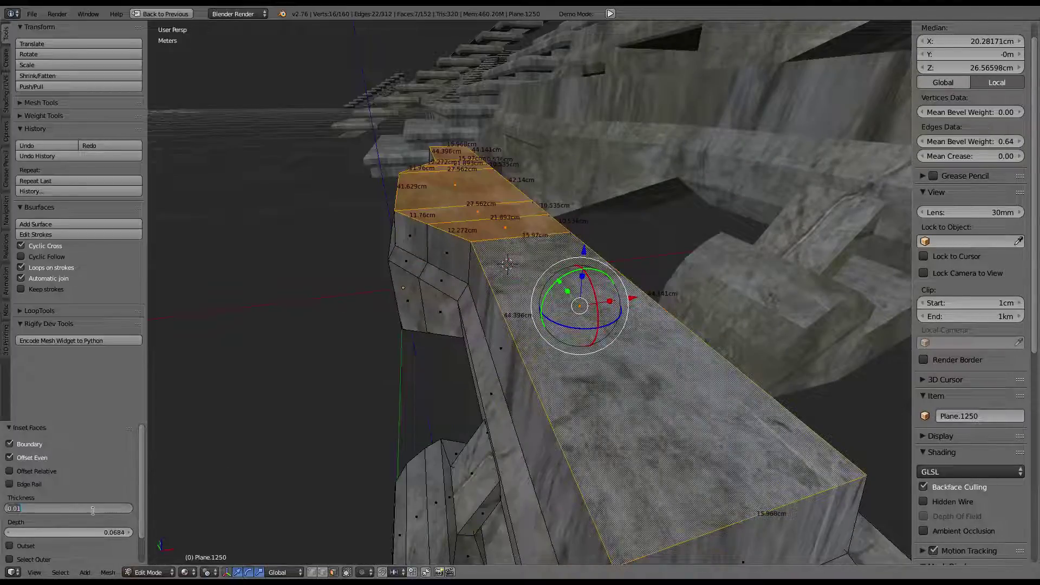
pyautogui.write('0')
pyautogui.press('Return')
pyautogui.moveTo(106, 535); pyautogui.dragTo(70, 536)
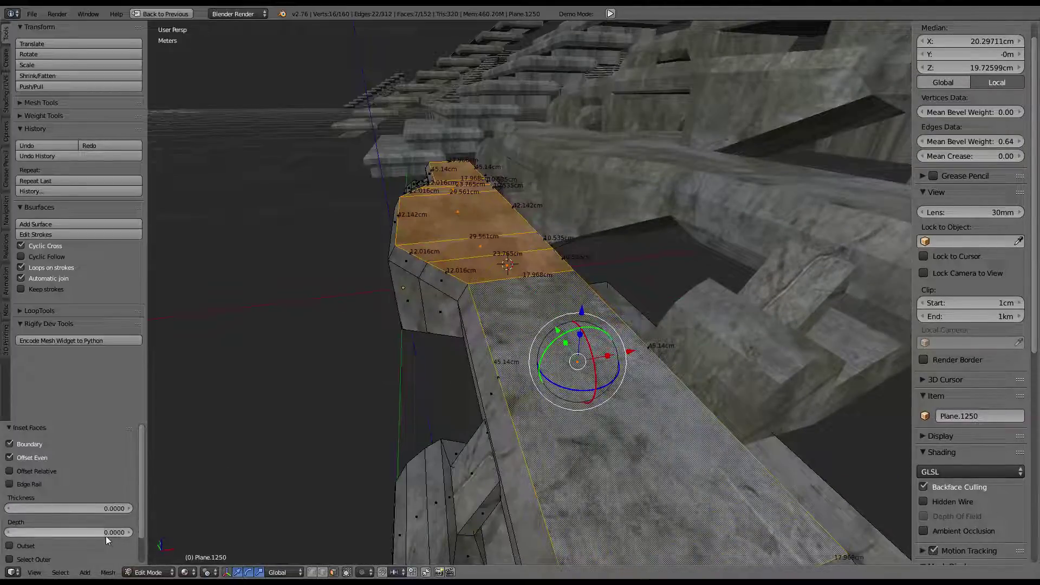
pyautogui.press('Return')
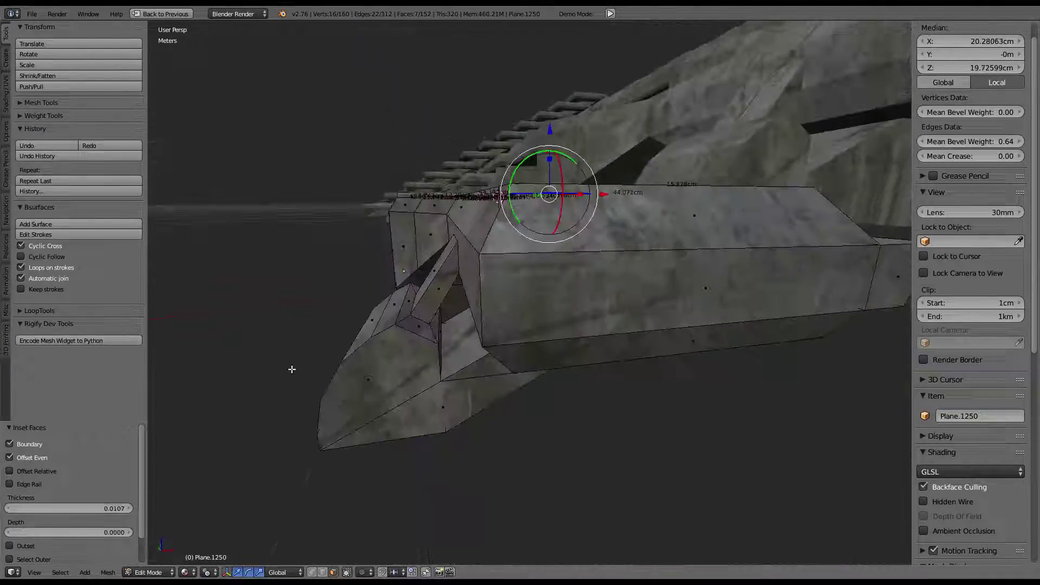
pyautogui.moveTo(291, 367)
pyautogui.mouseDown(button='middle')
pyautogui.moveTo(289, 386)
pyautogui.moveTo(534, 361)
pyautogui.moveTo(491, 237)
pyautogui.mouseUp(button='middle')
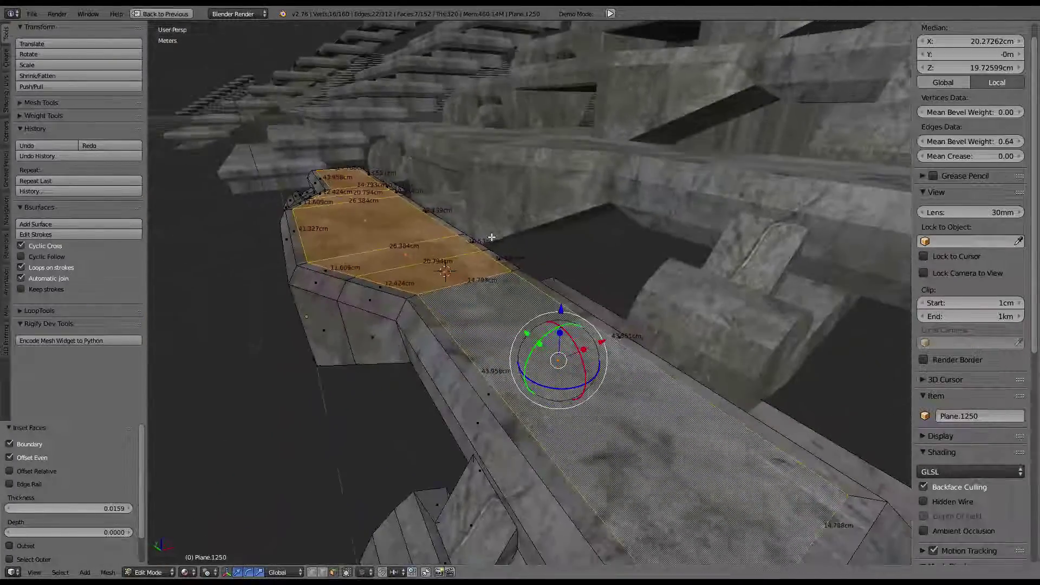
# Try extruding the inset top faces slightly downward, then undo it
pyautogui.press('e')
pyautogui.rightClick(558, 274)
pyautogui.moveTo(560, 308); pyautogui.dragTo(561, 319)
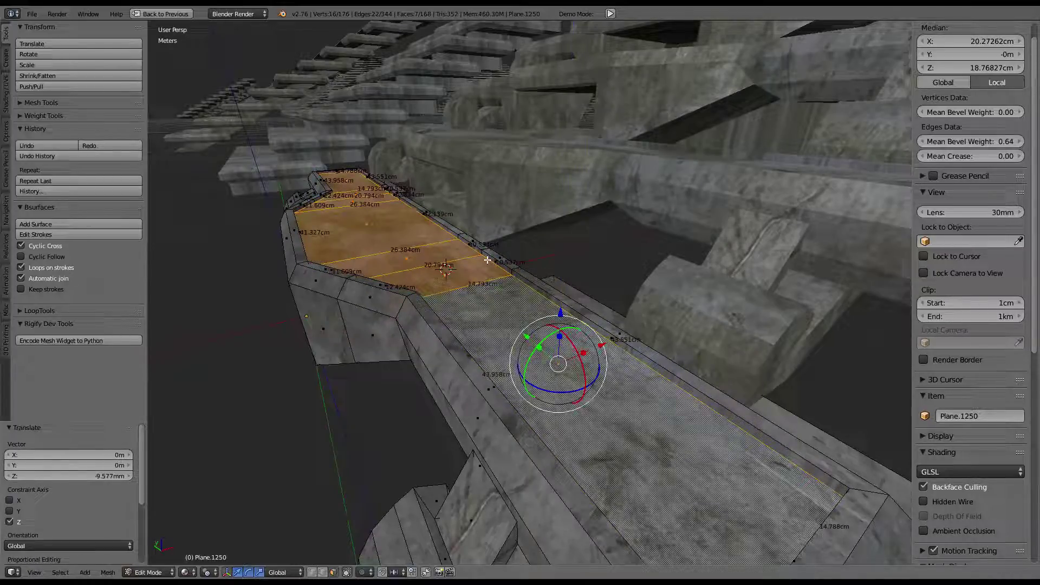
pyautogui.hotkey('ctrl', 'z')
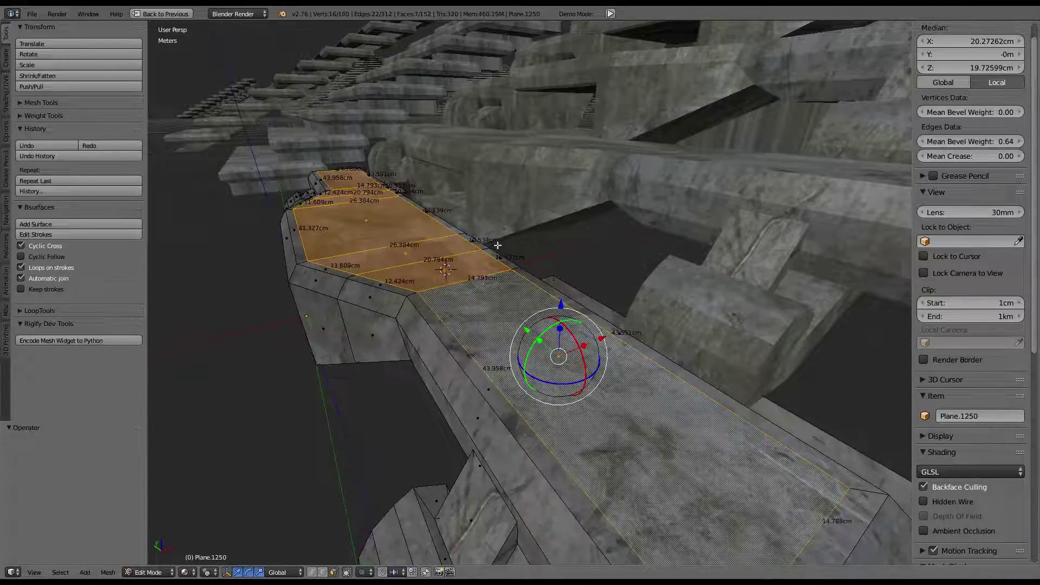
# Redo the top-face inset with a thin 0.005 border and slight depth
pyautogui.hotkey('ctrl', 'f')
pyautogui.click(497, 245)
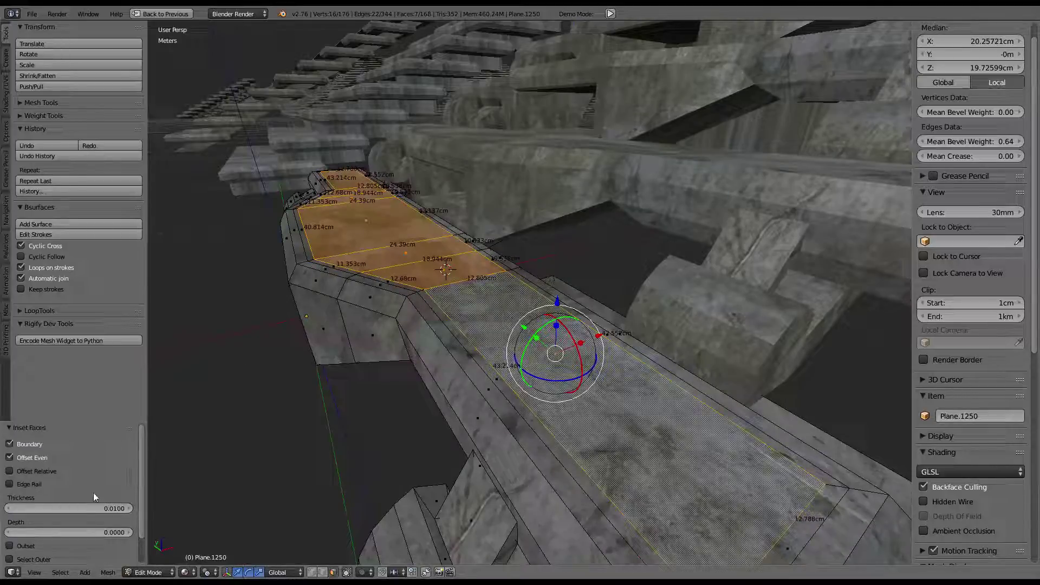
pyautogui.press('Return')
pyautogui.moveTo(68, 532); pyautogui.dragTo(89, 508)
pyautogui.write('0')
pyautogui.press('Return')
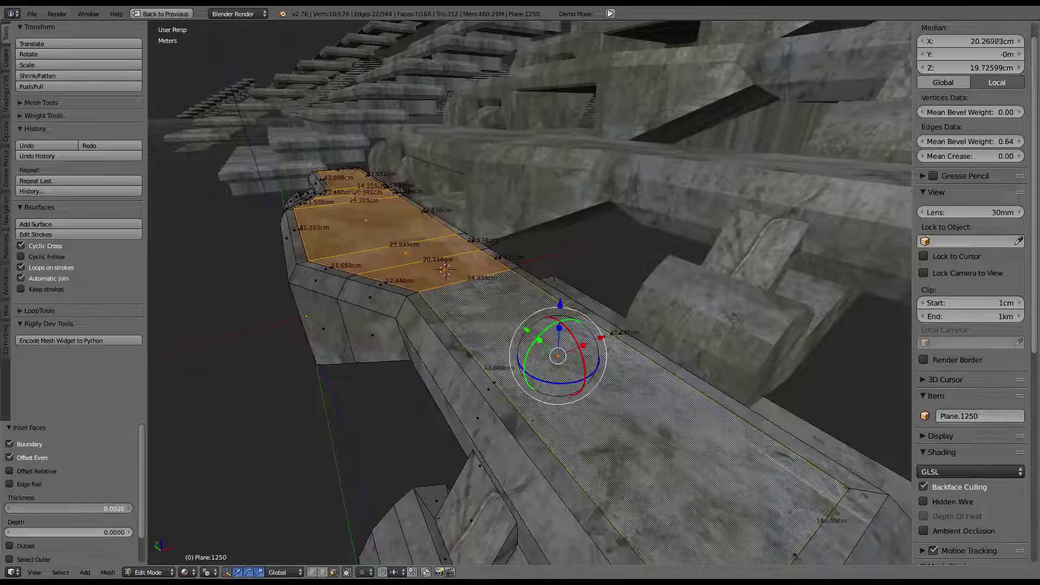
pyautogui.moveTo(293, 382); pyautogui.dragTo(390, 335, button='middle')
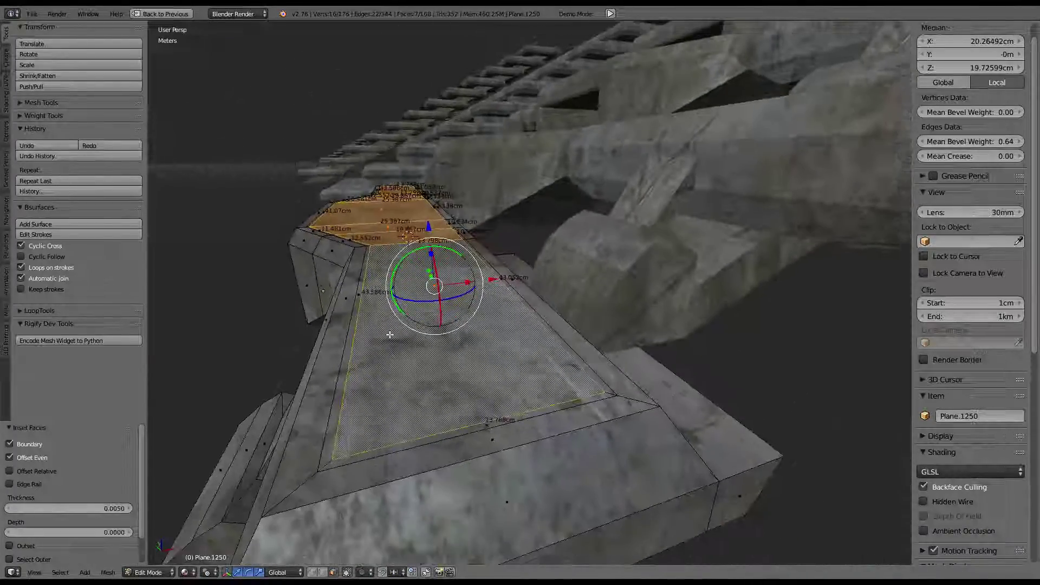
pyautogui.moveTo(68, 532); pyautogui.dragTo(69, 532)
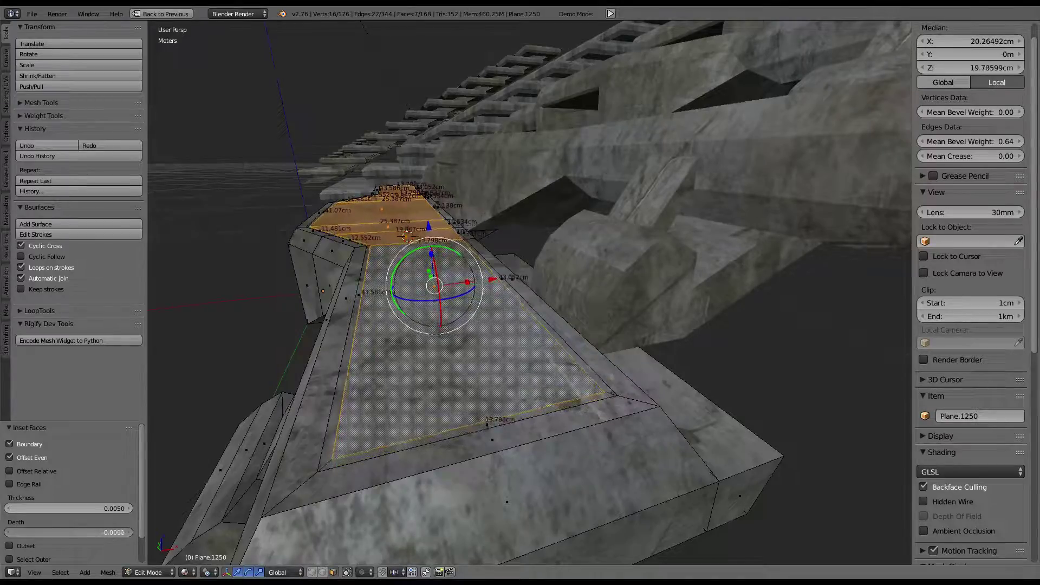
# Return to Object Mode and enable viewport Ambient Occlusion under Shading
pyautogui.press('Tab')
pyautogui.moveTo(427, 312); pyautogui.dragTo(548, 295, button='middle')
pyautogui.scroll(-5, 954, 470)
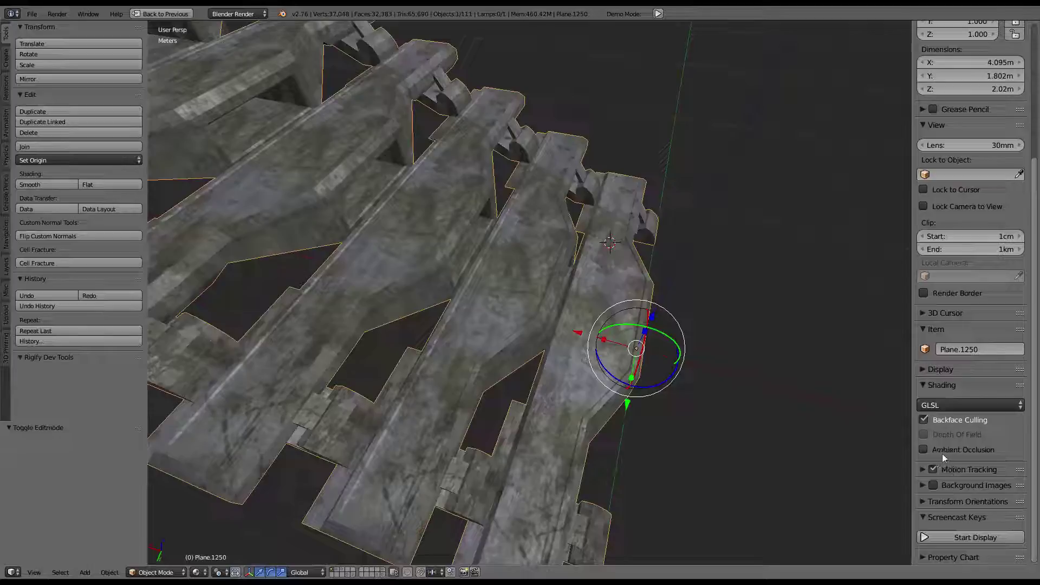
pyautogui.click(928, 448)
pyautogui.moveTo(515, 298)
pyautogui.mouseDown(button='middle')
pyautogui.moveTo(537, 259)
pyautogui.moveTo(448, 228)
pyautogui.moveTo(576, 260)
pyautogui.moveTo(550, 265)
pyautogui.moveTo(495, 255)
pyautogui.moveTo(653, 262)
pyautogui.mouseUp(button='middle')
# Re-inset the strut's top faces at thickness 0.01 and depth 0.005, then return to Object Mode
pyautogui.press('Tab')
pyautogui.hotkey('ctrl', 'f')
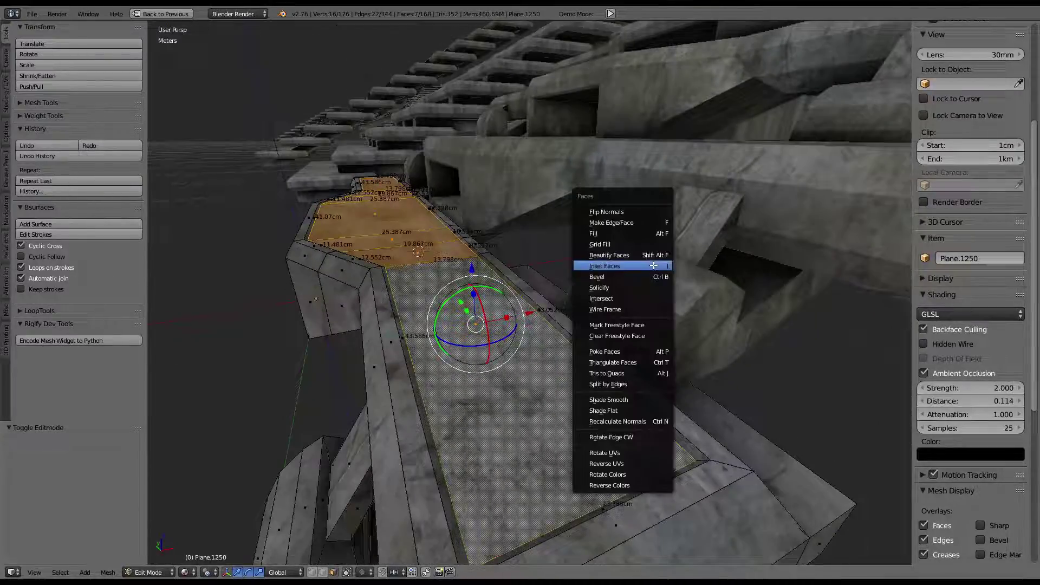
pyautogui.click(654, 266)
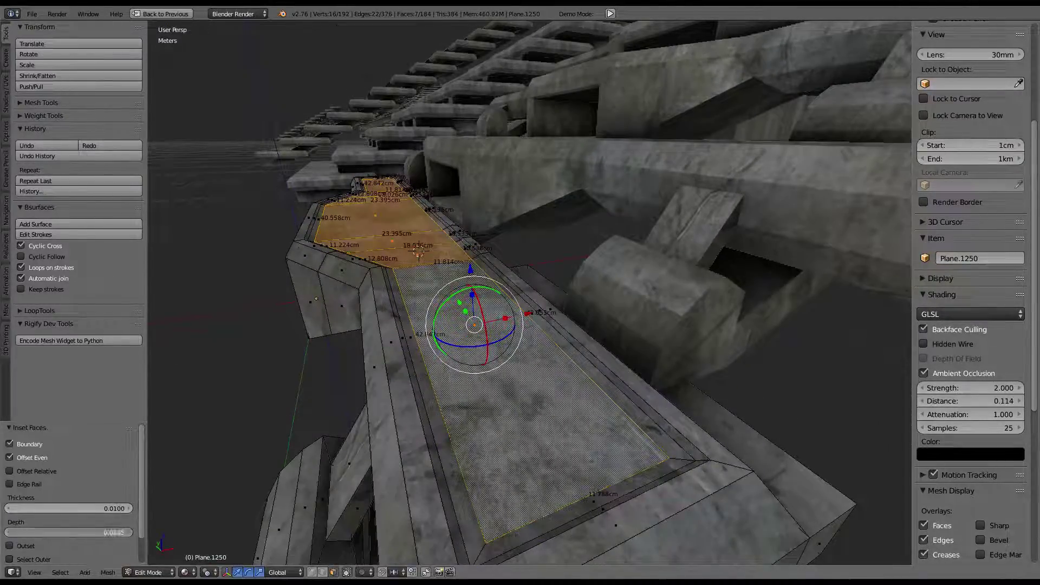
pyautogui.moveTo(114, 532); pyautogui.dragTo(32, 533)
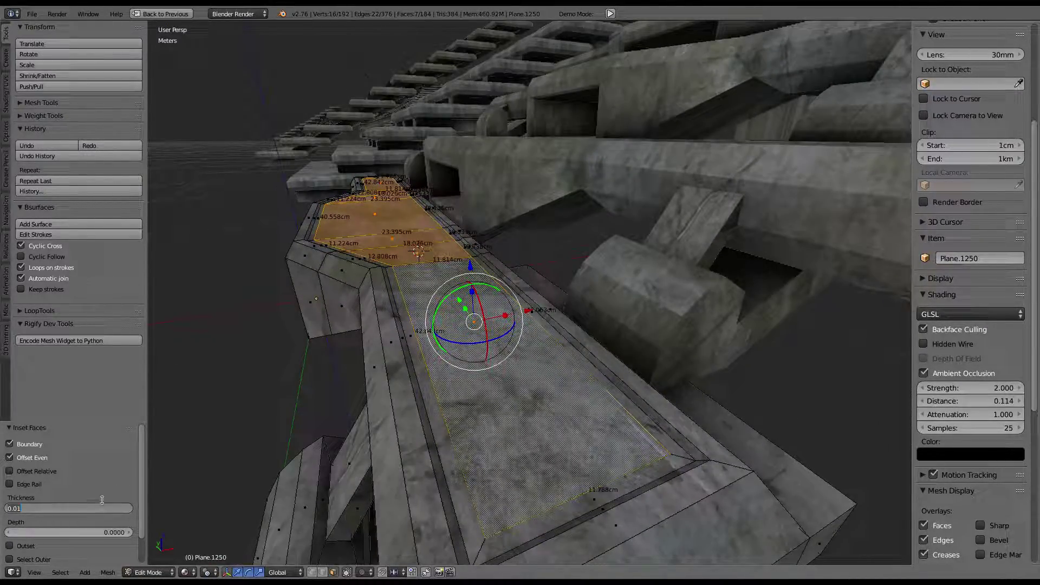
pyautogui.write('0')
pyautogui.press('Return')
pyautogui.write('1')
pyautogui.press('Return')
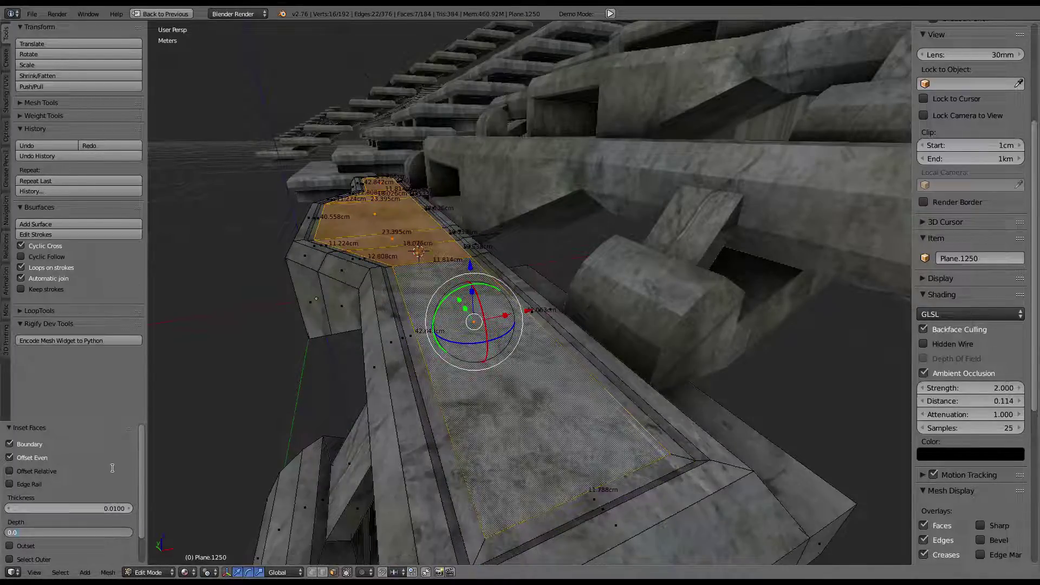
pyautogui.write('1')
pyautogui.press('Return')
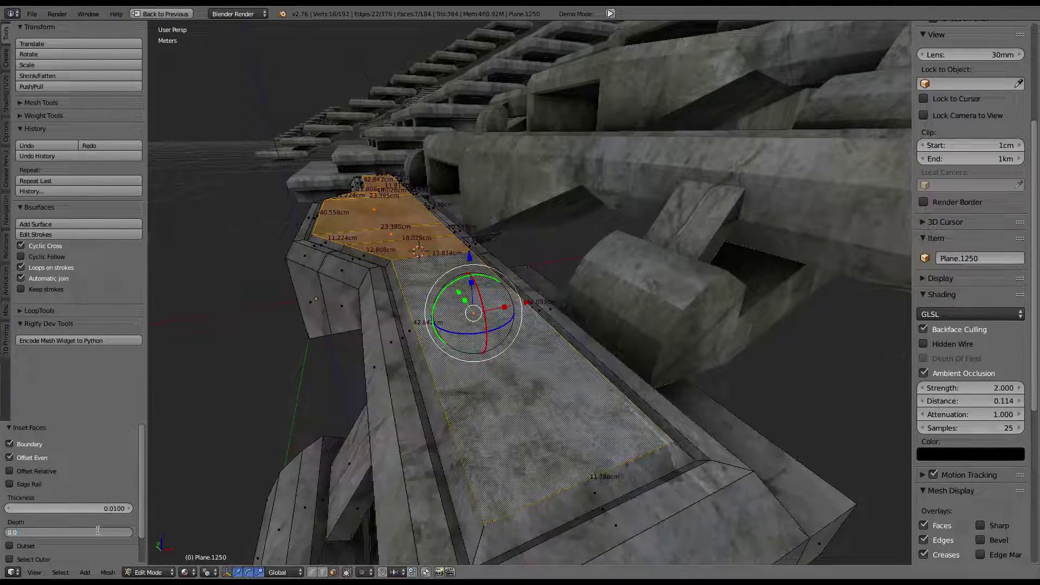
pyautogui.write('5')
pyautogui.press('Return')
pyautogui.press('Tab')
pyautogui.moveTo(476, 369)
pyautogui.mouseDown(button='middle')
pyautogui.moveTo(492, 291)
pyautogui.moveTo(526, 309)
pyautogui.moveTo(675, 301)
pyautogui.moveTo(673, 267)
pyautogui.moveTo(676, 290)
pyautogui.moveTo(676, 262)
pyautogui.moveTo(690, 265)
pyautogui.moveTo(655, 262)
pyautogui.moveTo(537, 301)
pyautogui.moveTo(622, 417)
pyautogui.moveTo(592, 289)
pyautogui.mouseUp(button='middle')
# Select the Plane.2180 stair object and move it to a new position
pyautogui.scroll(-5, 538, 301)
pyautogui.scroll(3, 522, 301)
pyautogui.moveTo(522, 300)
pyautogui.mouseDown(button='middle')
pyautogui.moveTo(490, 274)
pyautogui.moveTo(763, 249)
pyautogui.mouseUp(button='middle')
pyautogui.rightClick(763, 249)
pyautogui.press('g')
pyautogui.click(747, 77)
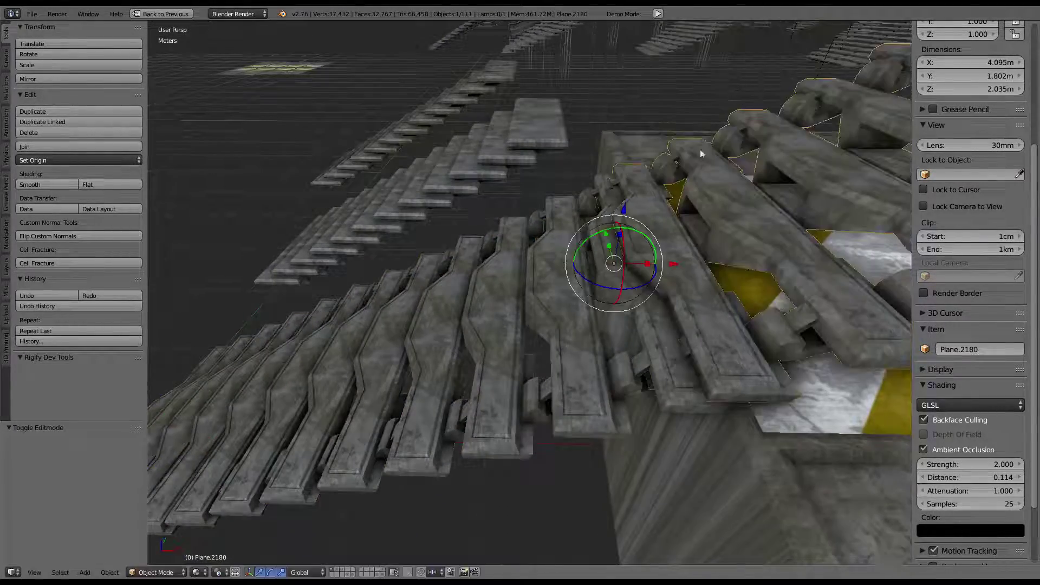
# Survey the stairs from below, deselect everything, and bring up the File menu
pyautogui.moveTo(542, 303)
pyautogui.mouseDown(button='middle')
pyautogui.moveTo(433, 301)
pyautogui.moveTo(487, 297)
pyautogui.moveTo(551, 363)
pyautogui.moveTo(572, 197)
pyautogui.moveTo(547, 205)
pyautogui.moveTo(544, 270)
pyautogui.mouseUp(button='middle')
pyautogui.scroll(4, 569, 196)
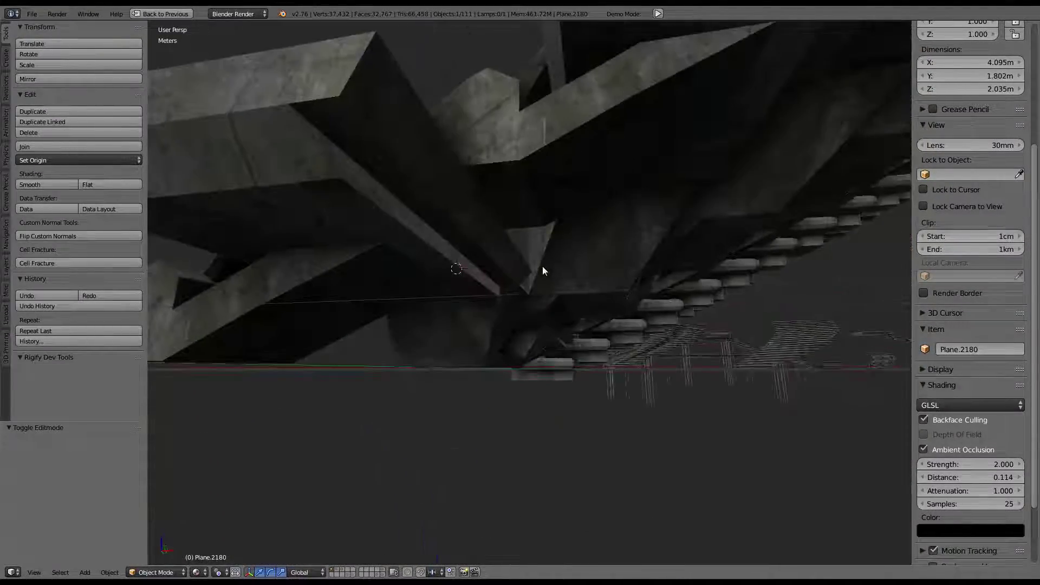
pyautogui.moveTo(560, 175)
pyautogui.mouseDown(button='middle')
pyautogui.moveTo(525, 344)
pyautogui.moveTo(560, 328)
pyautogui.moveTo(527, 319)
pyautogui.moveTo(548, 331)
pyautogui.moveTo(550, 302)
pyautogui.moveTo(585, 274)
pyautogui.moveTo(612, 407)
pyautogui.moveTo(625, 378)
pyautogui.moveTo(477, 324)
pyautogui.moveTo(629, 175)
pyautogui.moveTo(582, 350)
pyautogui.moveTo(622, 345)
pyautogui.moveTo(678, 161)
pyautogui.moveTo(593, 288)
pyautogui.moveTo(432, 243)
pyautogui.moveTo(506, 302)
pyautogui.mouseUp(button='middle')
pyautogui.press('a')
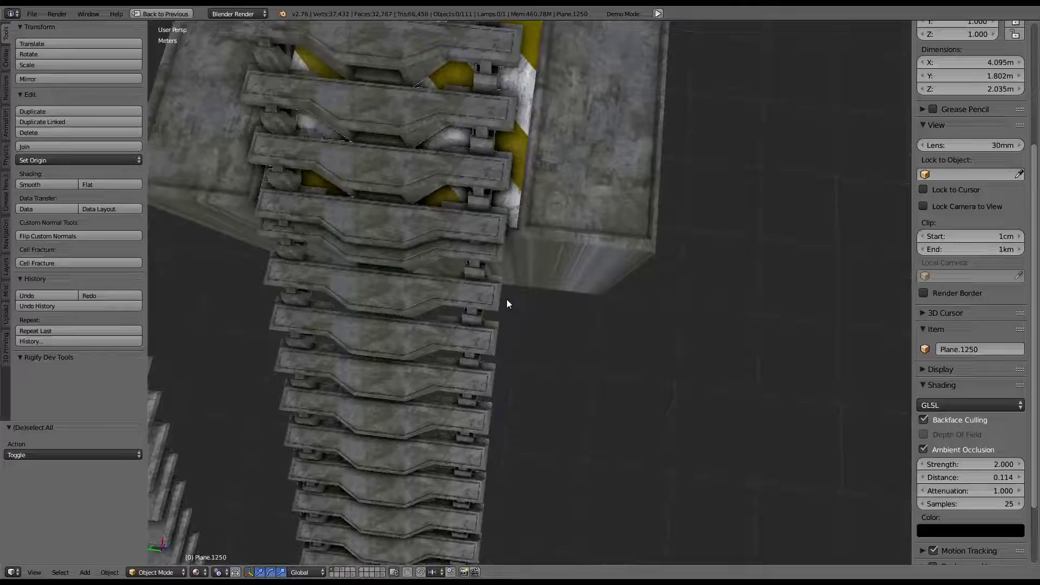
pyautogui.click(31, 13)
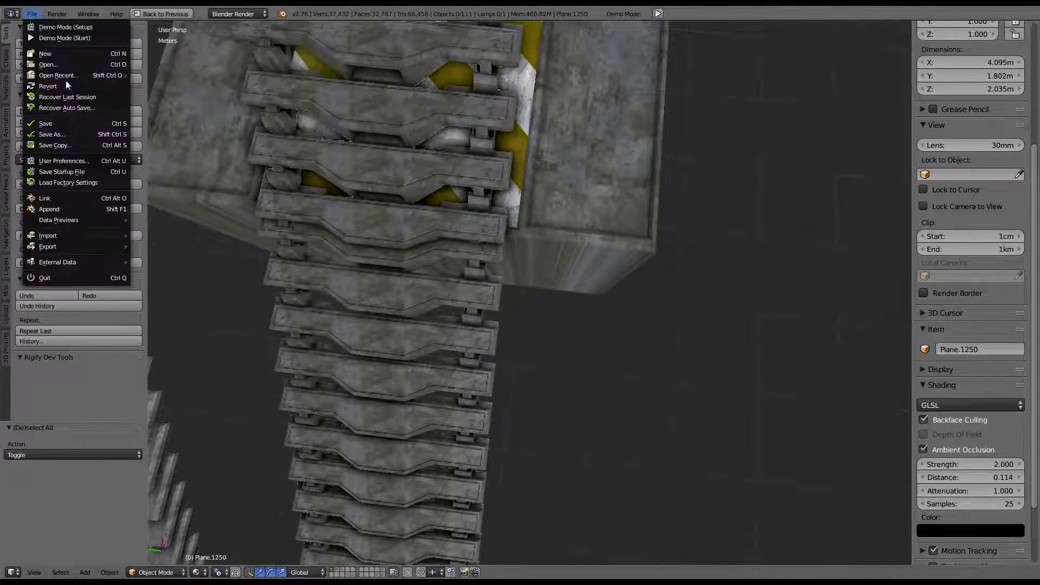